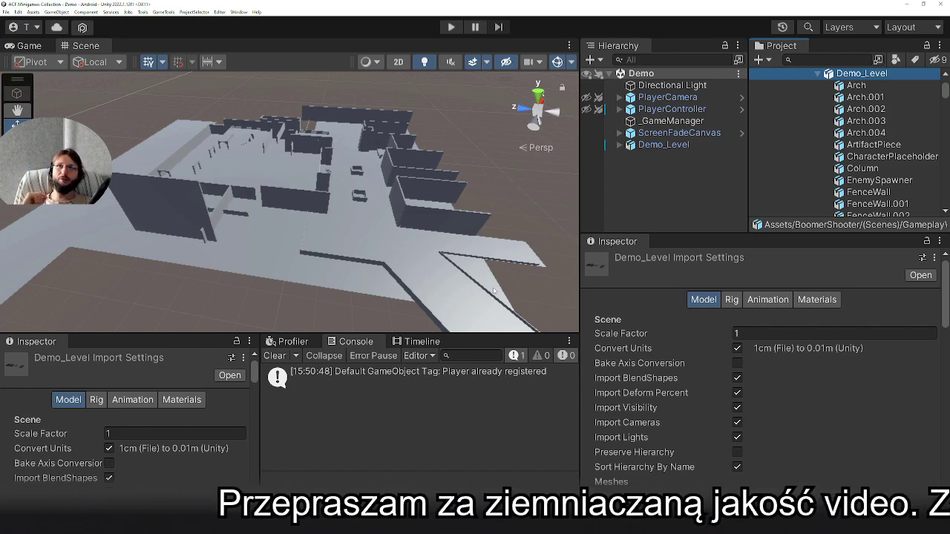
Review Demo_Level's model import settings, leaving the Scale Factor at 1.
{"action": "left_click", "coordinate": [857, 86]}
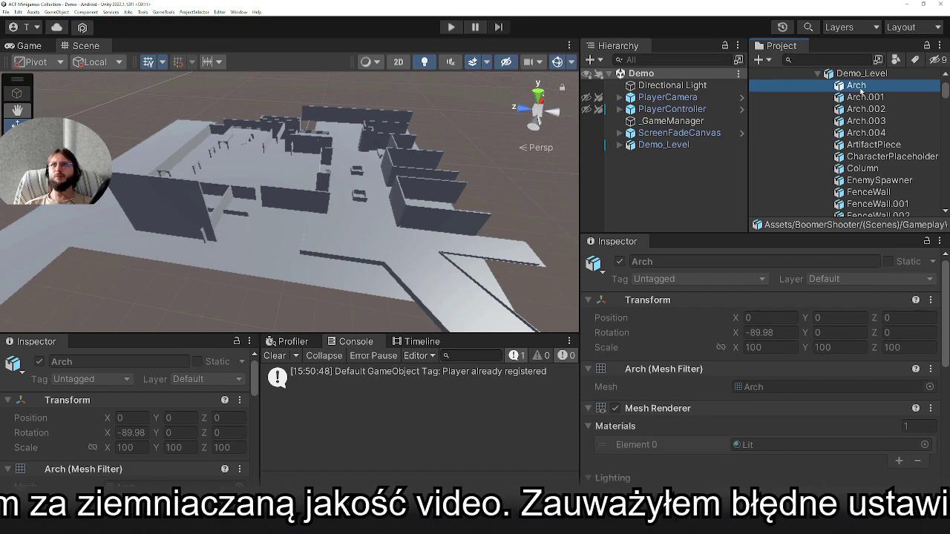
{"action": "left_click", "coordinate": [858, 74]}
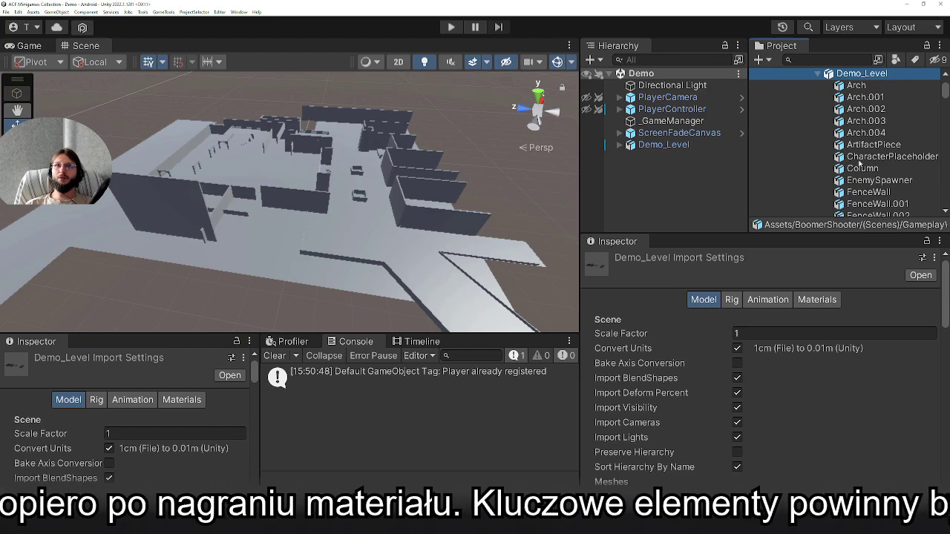
{"action": "left_click", "coordinate": [620, 333]}
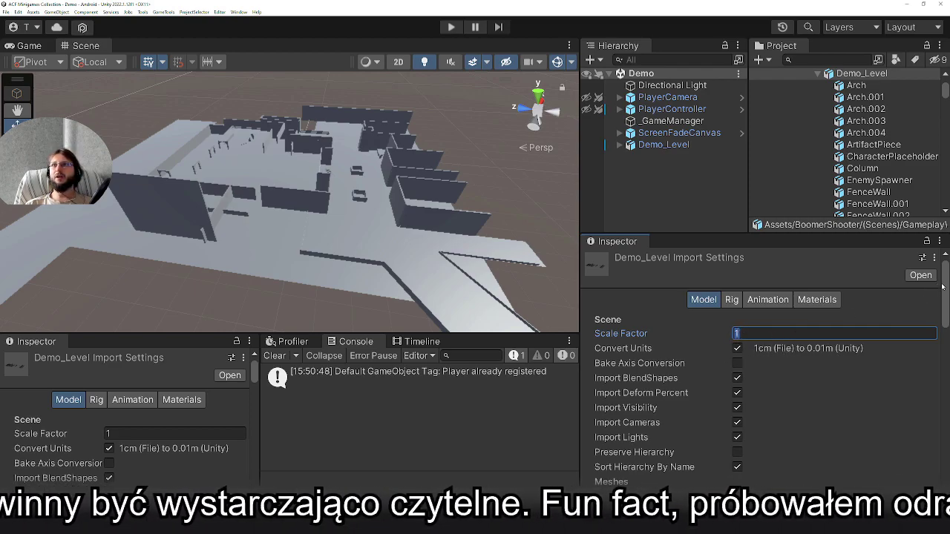
{"action": "scroll", "coordinate": [772, 327], "scroll_direction": "down", "scroll_amount": 1}
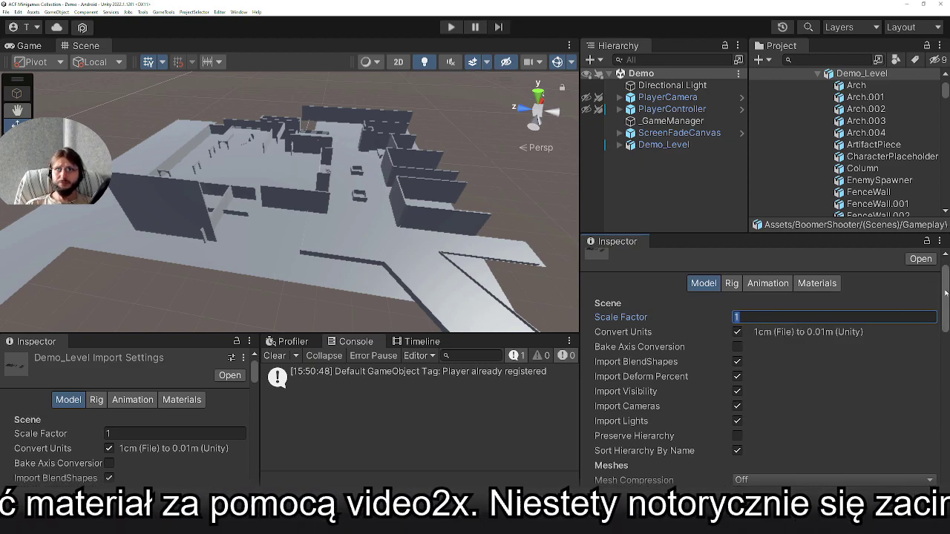
{"action": "left_click", "coordinate": [945, 293]}
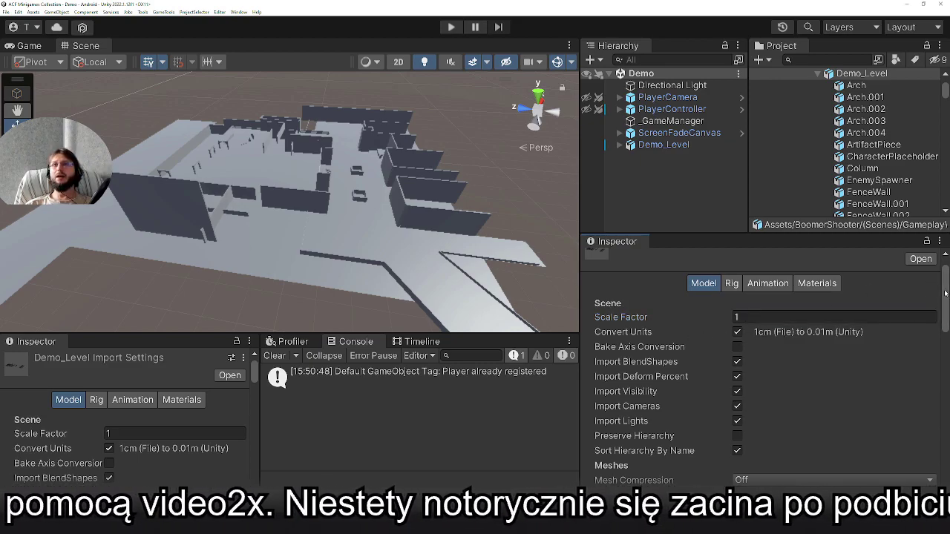
{"action": "left_click_drag", "start_coordinate": [945, 293], "coordinate": [943, 303]}
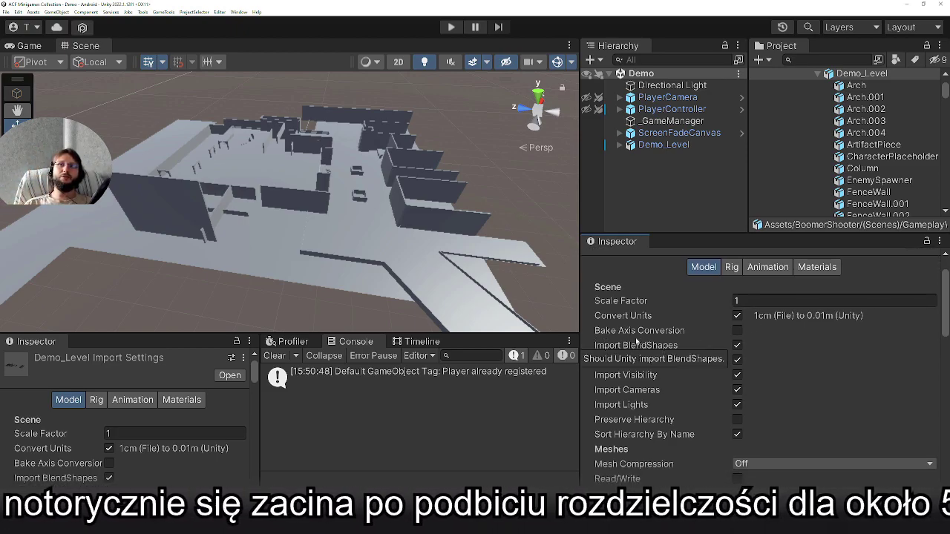
{"action": "mouse_move", "coordinate": [634, 336]}
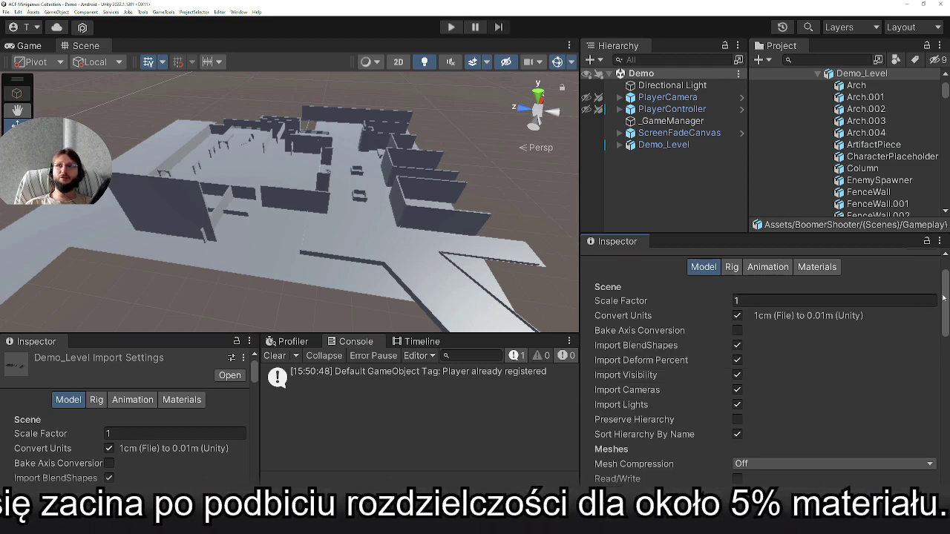
{"action": "left_click_drag", "start_coordinate": [946, 296], "coordinate": [929, 362]}
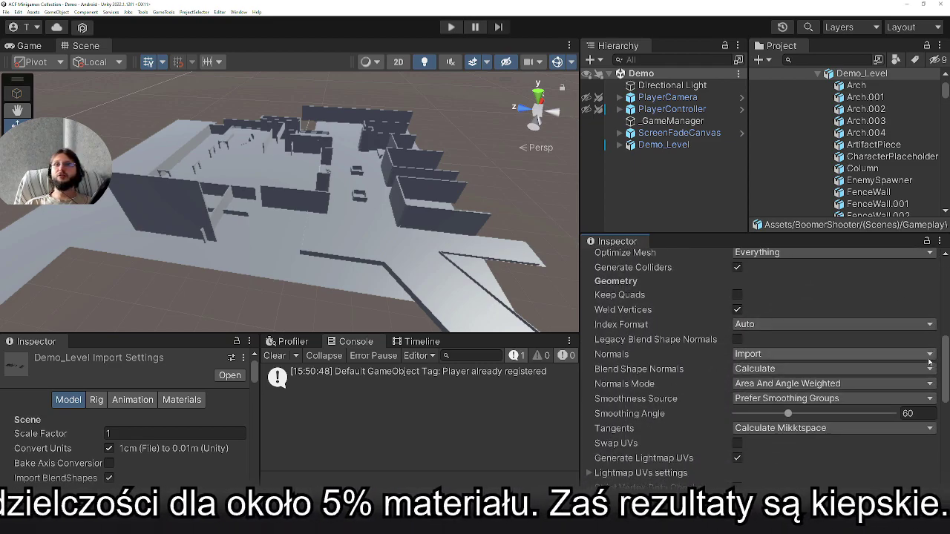
{"action": "left_click_drag", "start_coordinate": [929, 362], "coordinate": [932, 351]}
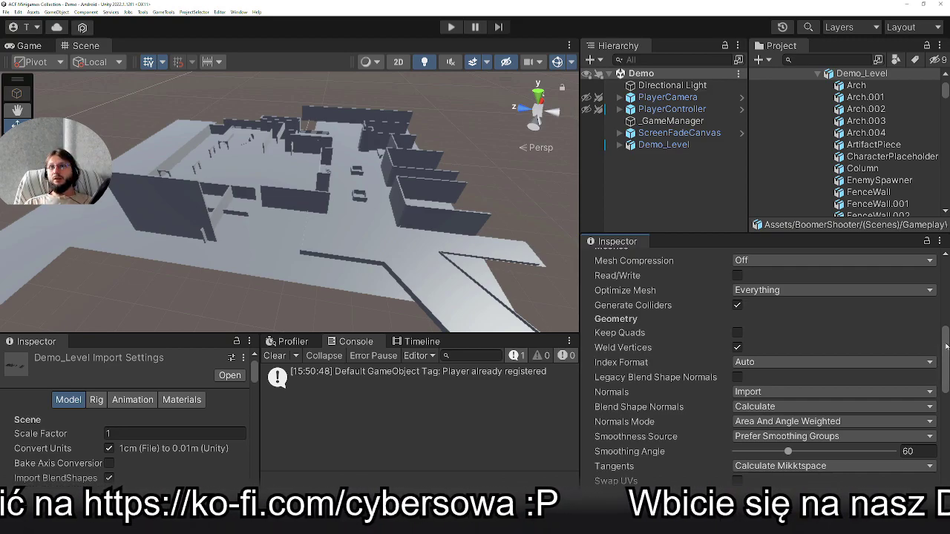
{"action": "left_click_drag", "start_coordinate": [947, 345], "coordinate": [943, 375]}
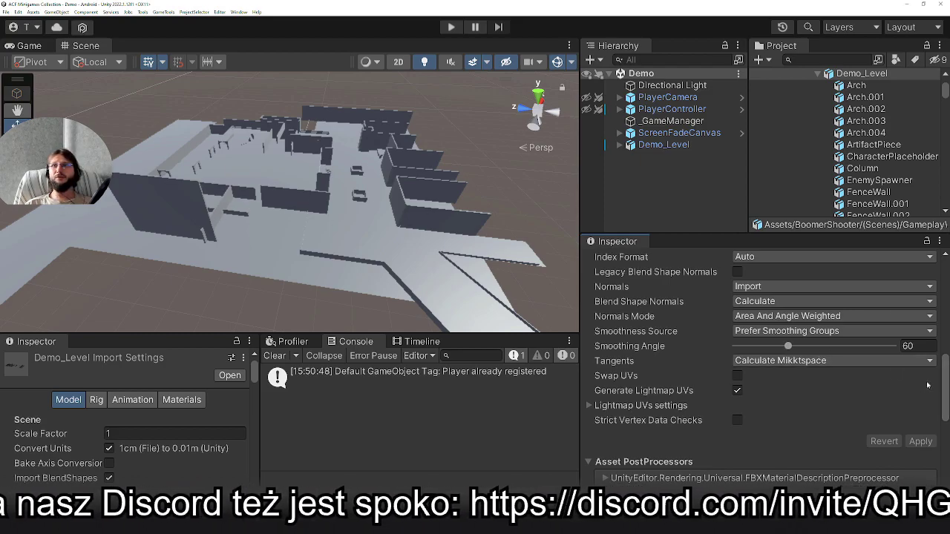
{"action": "mouse_move", "coordinate": [947, 369]}
{"action": "left_mouse_down"}
{"action": "mouse_move", "coordinate": [936, 448]}
{"action": "mouse_move", "coordinate": [946, 289]}
{"action": "left_mouse_up"}
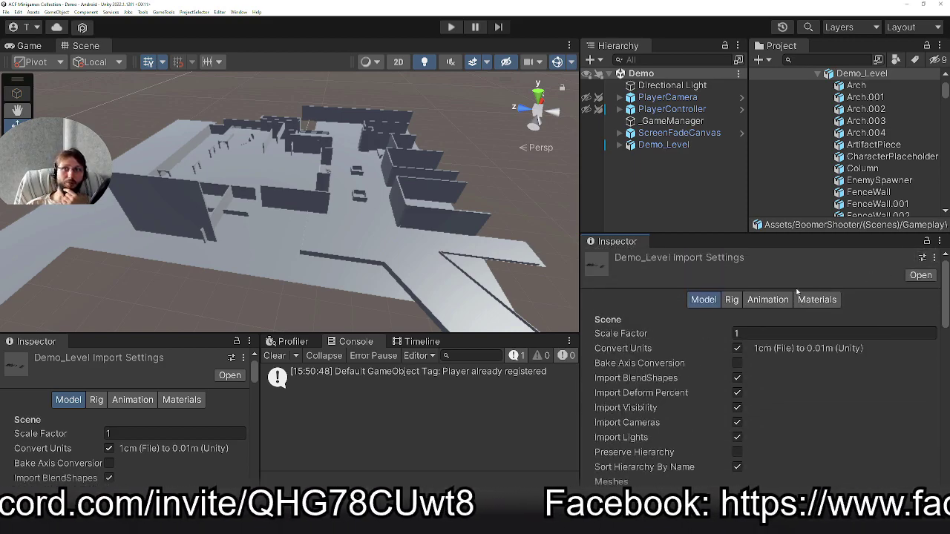
Check Rig (Animation Type None) and Animation settings, then view the Materials remap list.
{"action": "left_click", "coordinate": [732, 302]}
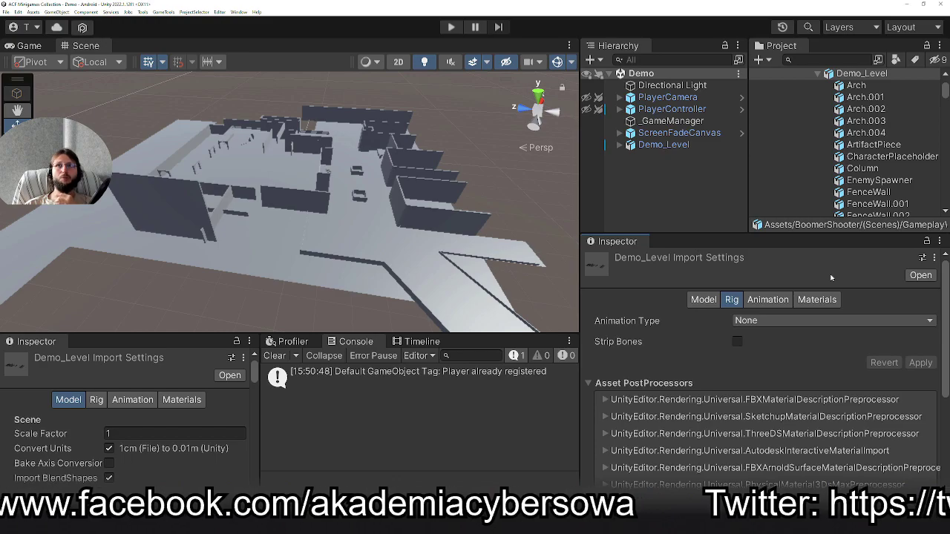
{"action": "left_click", "coordinate": [735, 320]}
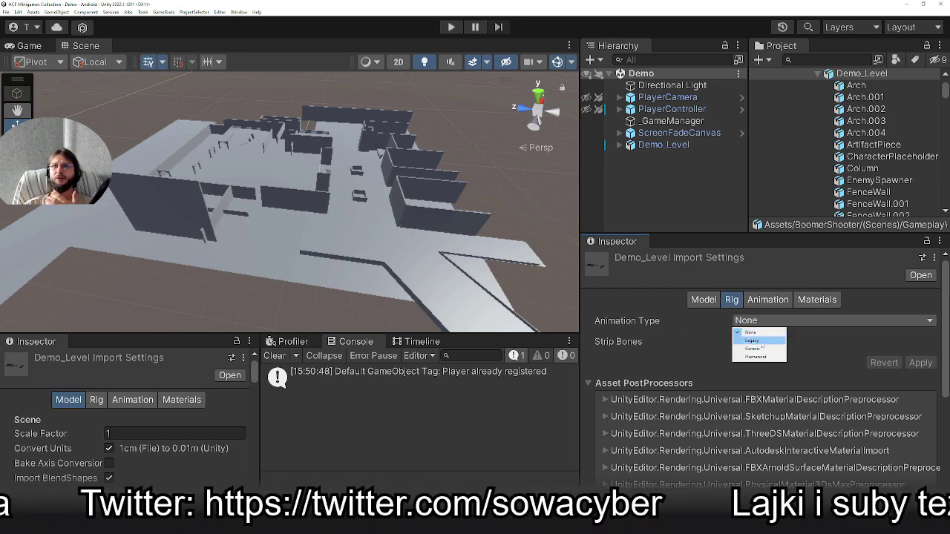
{"action": "left_click", "coordinate": [768, 299]}
{"action": "left_click", "coordinate": [767, 299]}
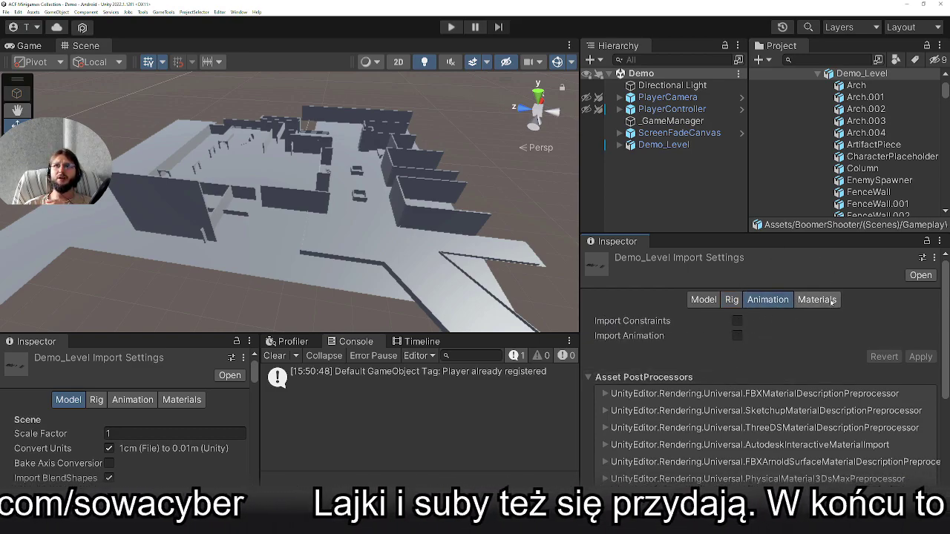
{"action": "left_click", "coordinate": [823, 302]}
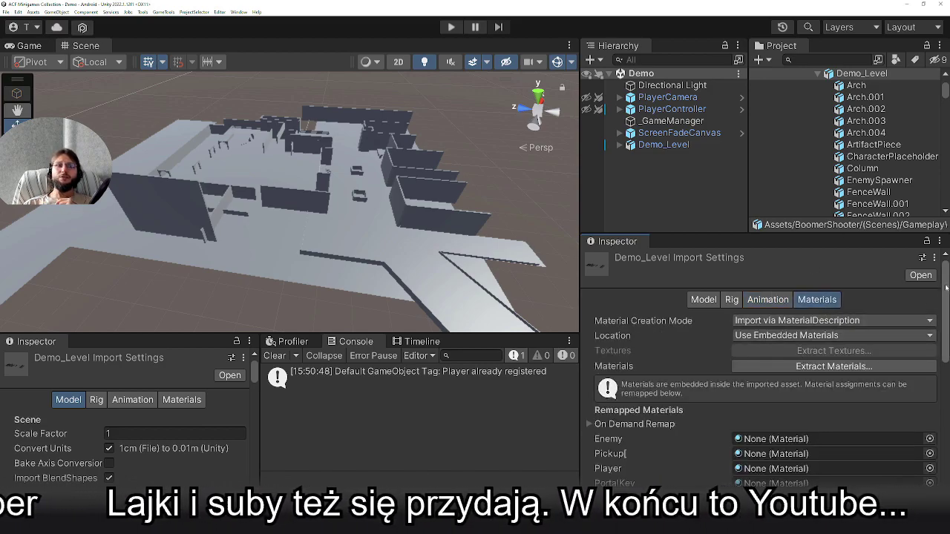
{"action": "scroll", "coordinate": [941, 296], "scroll_direction": "down", "scroll_amount": 1}
{"action": "scroll", "coordinate": [941, 296], "scroll_direction": "down", "scroll_amount": 1}
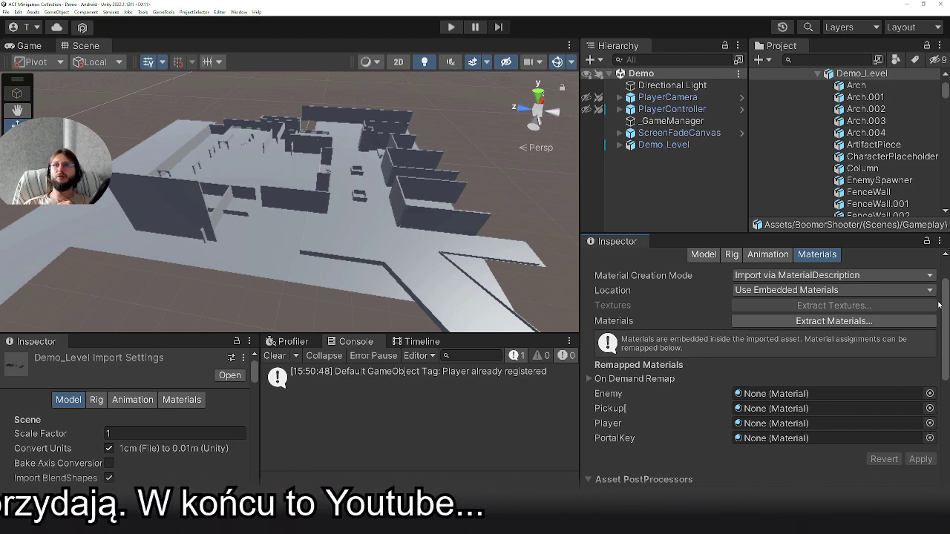
{"action": "scroll", "coordinate": [945, 307], "scroll_direction": "down", "scroll_amount": 1}
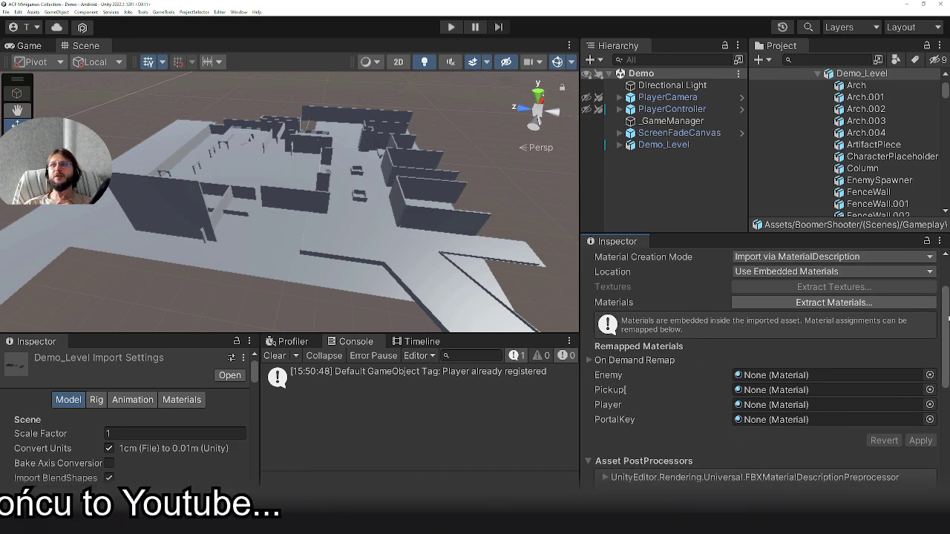
{"action": "scroll", "coordinate": [942, 305], "scroll_direction": "up", "scroll_amount": 2}
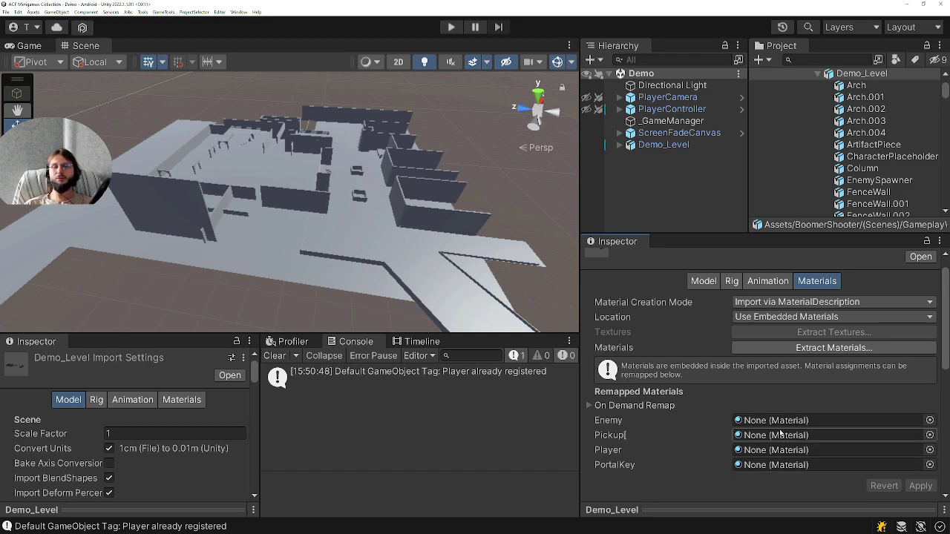
{"action": "scroll", "coordinate": [698, 304], "scroll_direction": "up", "scroll_amount": 1}
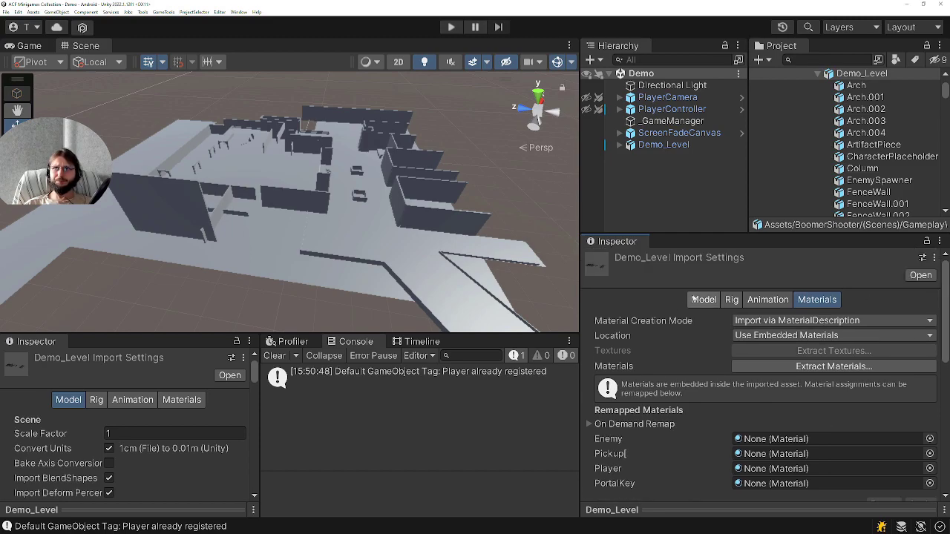
Switch back to the Model settings showing Scale Factor 1 with Convert Units enabled.
{"action": "left_click", "coordinate": [696, 298]}
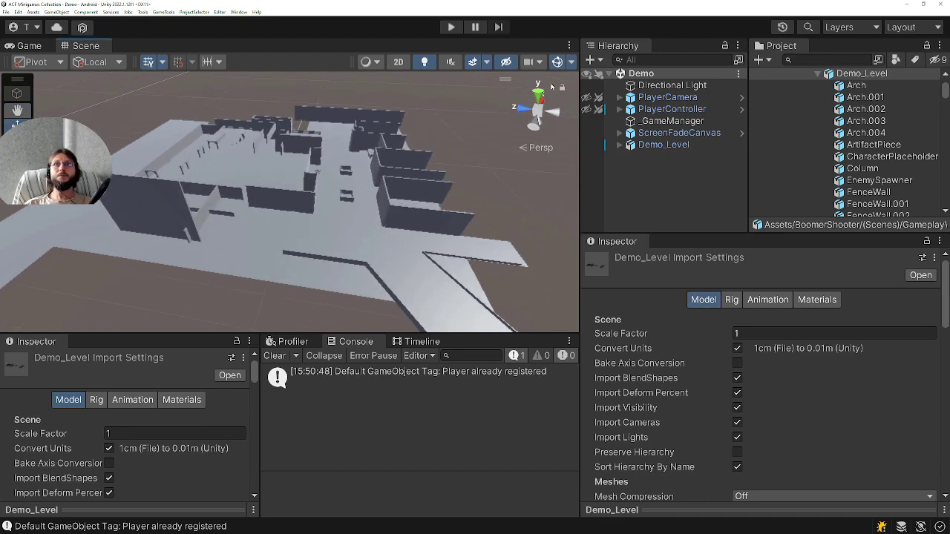
Add a second Demo_Level instance to the scene from the project assets.
{"action": "left_click", "coordinate": [663, 145]}
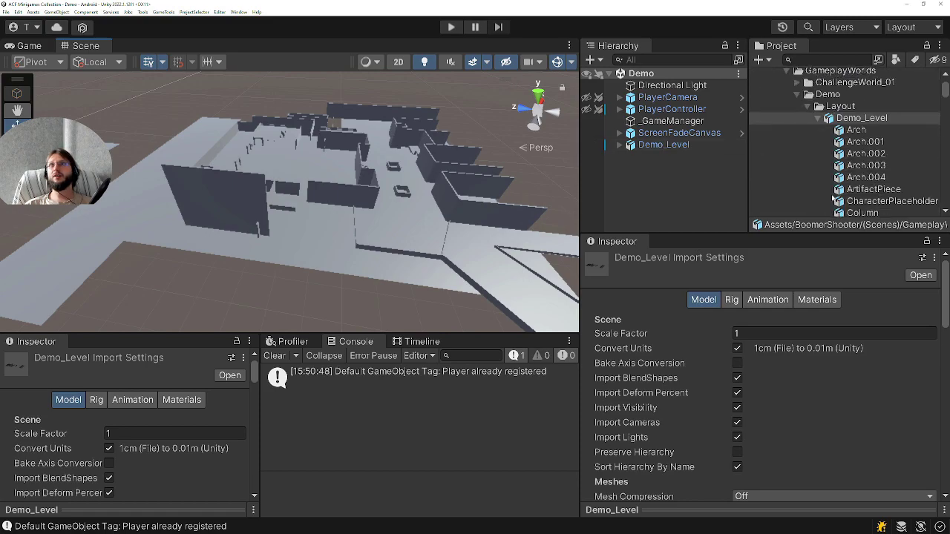
{"action": "left_click", "coordinate": [818, 119]}
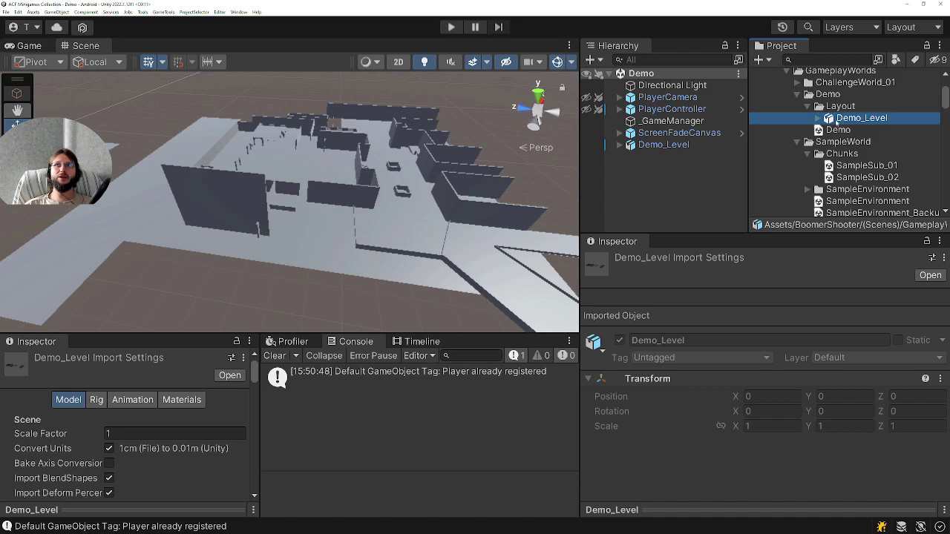
{"action": "left_click_drag", "start_coordinate": [839, 121], "coordinate": [647, 183]}
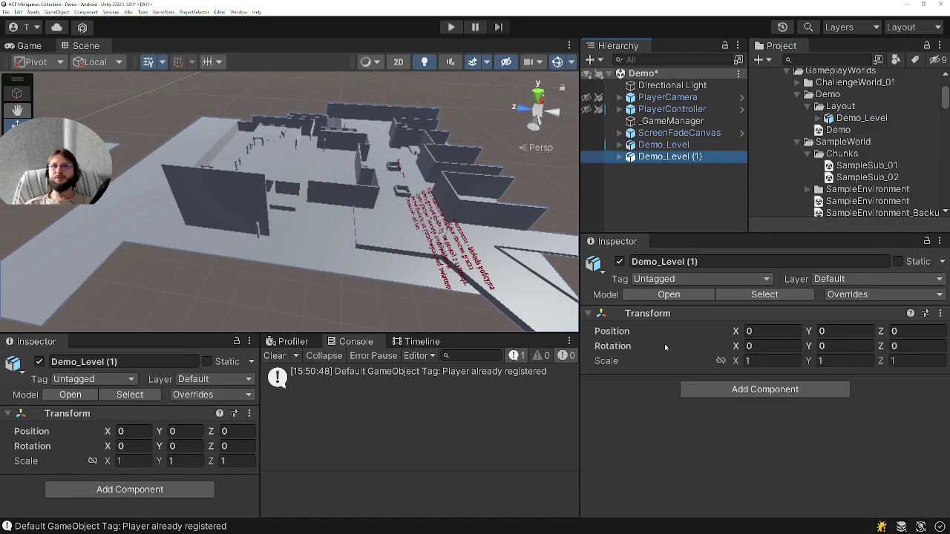
Set Demo_Level (1)'s position and rotation to 0 and its scale to 1.
{"action": "left_click", "coordinate": [756, 329]}
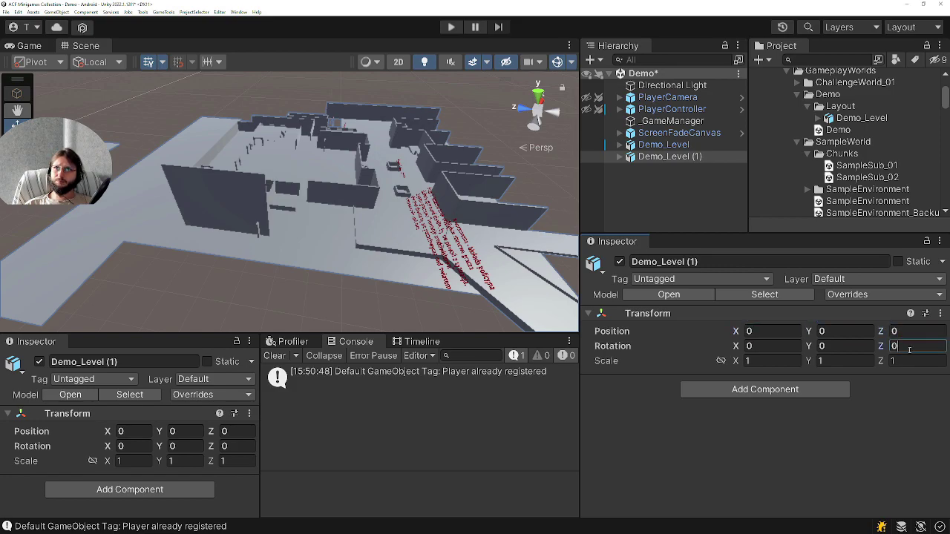
{"action": "left_click", "coordinate": [823, 346]}
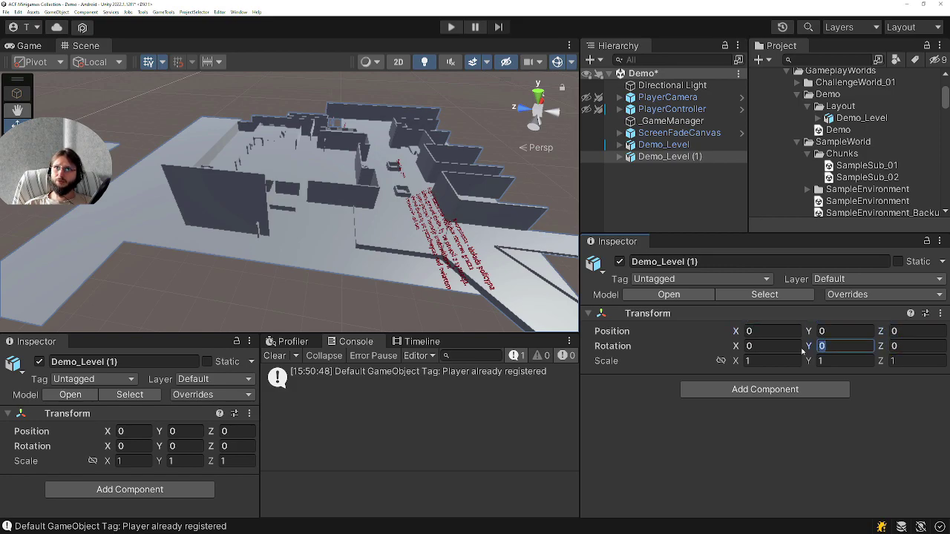
{"action": "left_click", "coordinate": [766, 331]}
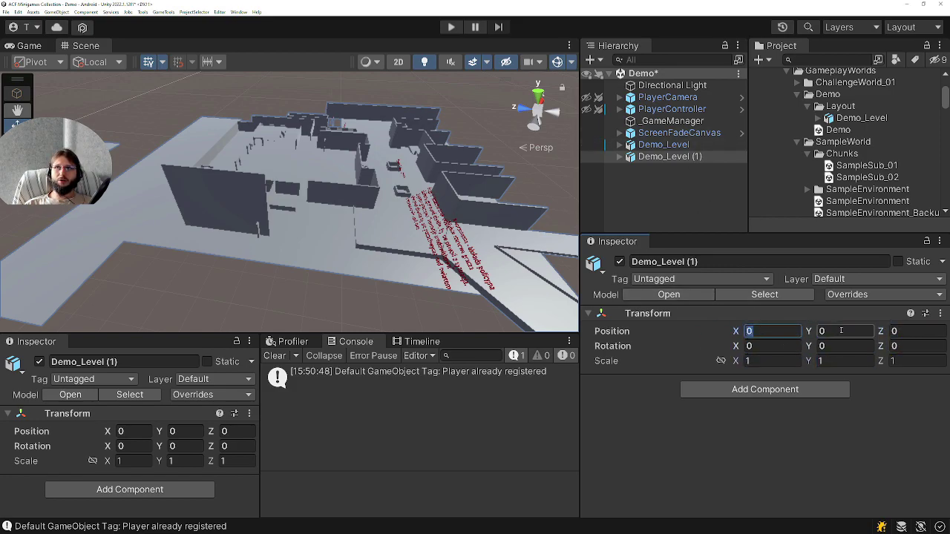
{"action": "left_click", "coordinate": [841, 331]}
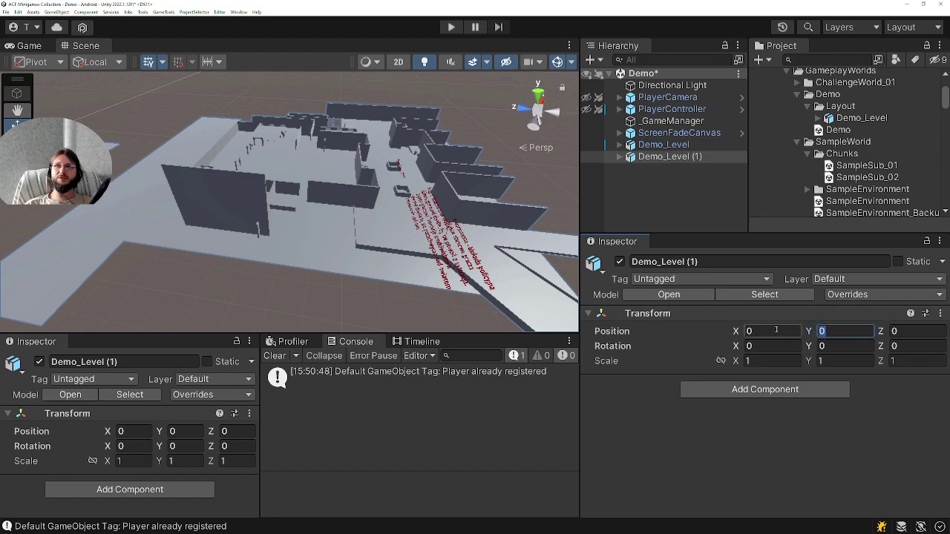
{"action": "left_click", "coordinate": [902, 346]}
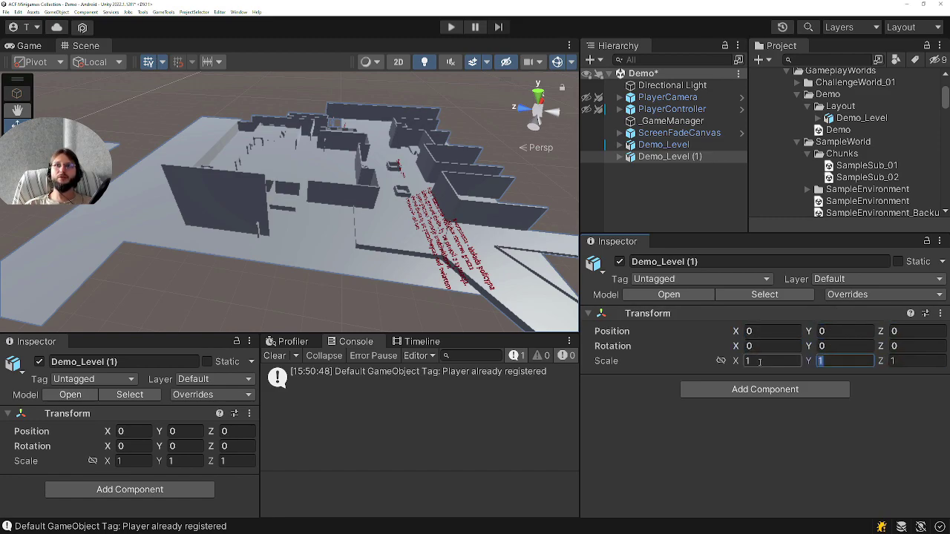
{"action": "left_click", "coordinate": [761, 361]}
{"action": "left_click", "coordinate": [832, 364]}
{"action": "left_click", "coordinate": [898, 361]}
{"action": "left_click", "coordinate": [824, 346]}
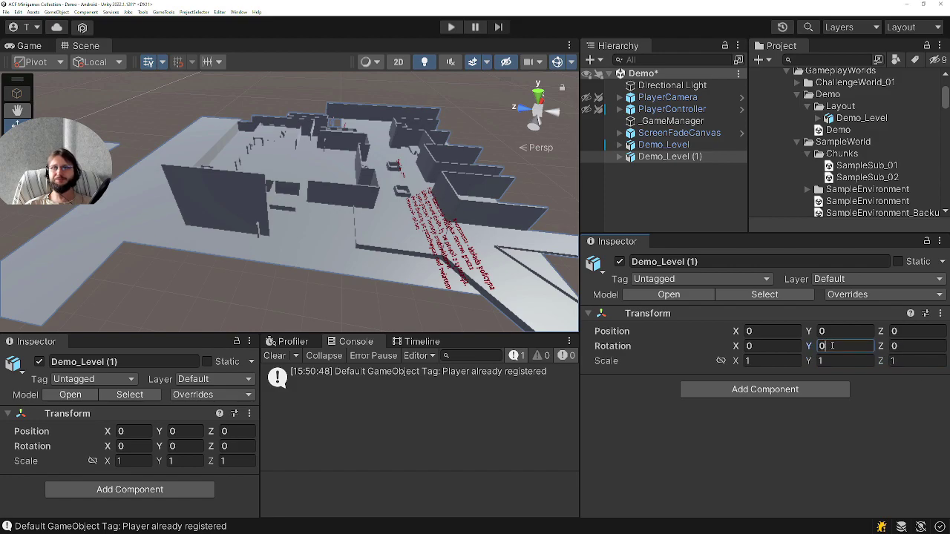
{"action": "left_click", "coordinate": [761, 346]}
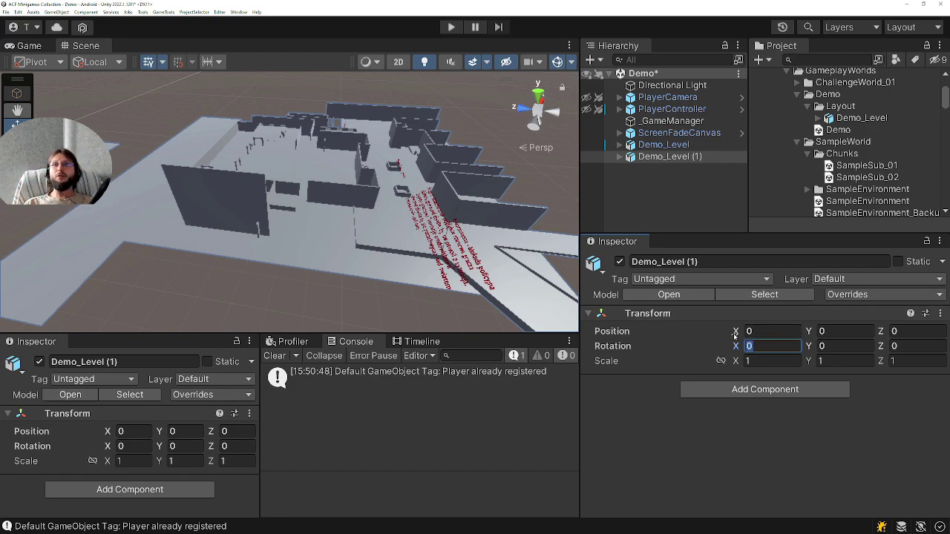
Toggle Demo_Level (1) off and on to compare it with the original level.
{"action": "double_click", "coordinate": [656, 154]}
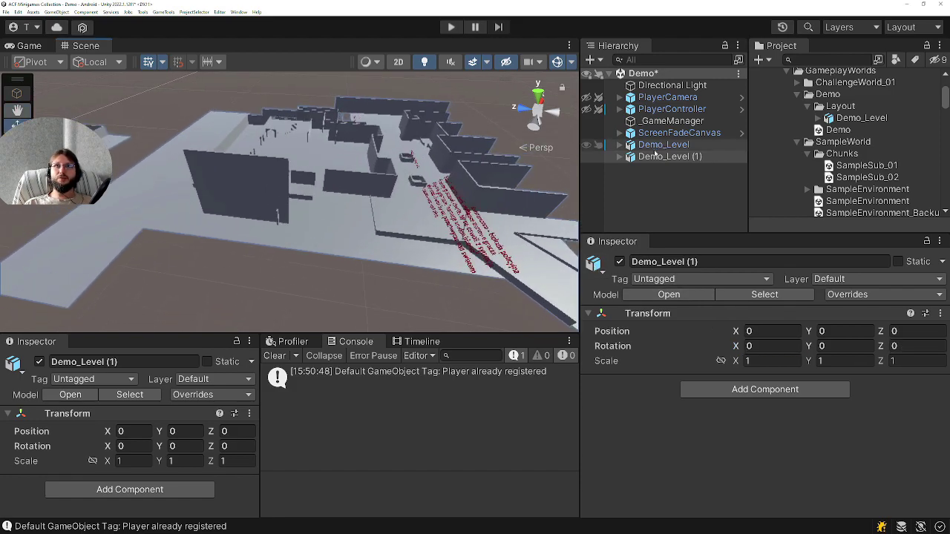
{"action": "left_click", "coordinate": [657, 145]}
{"action": "left_click", "coordinate": [657, 156]}
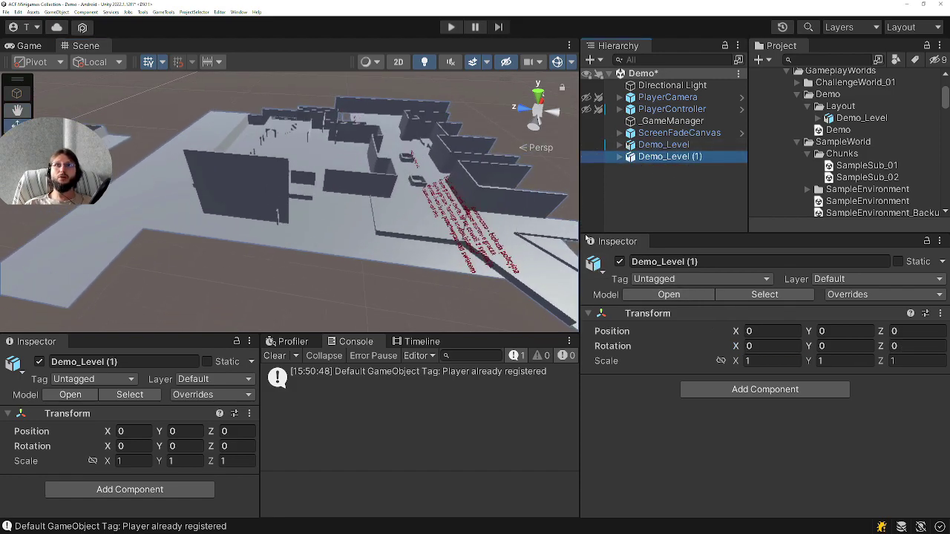
{"action": "left_click", "coordinate": [620, 261]}
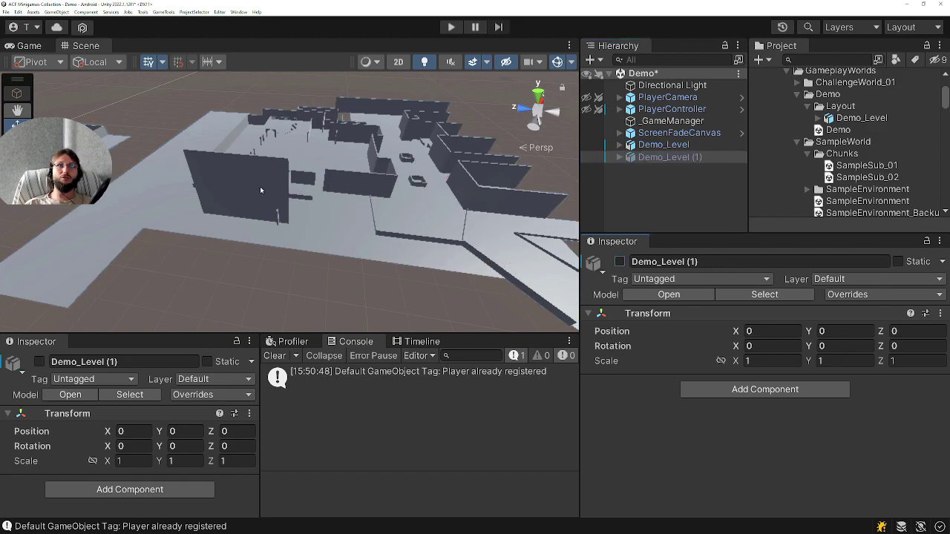
{"action": "mouse_move", "coordinate": [263, 191]}
{"action": "left_mouse_down", "text": "alt"}
{"action": "mouse_move", "coordinate": [208, 160]}
{"action": "mouse_move", "coordinate": [252, 186]}
{"action": "left_mouse_up", "text": "alt"}
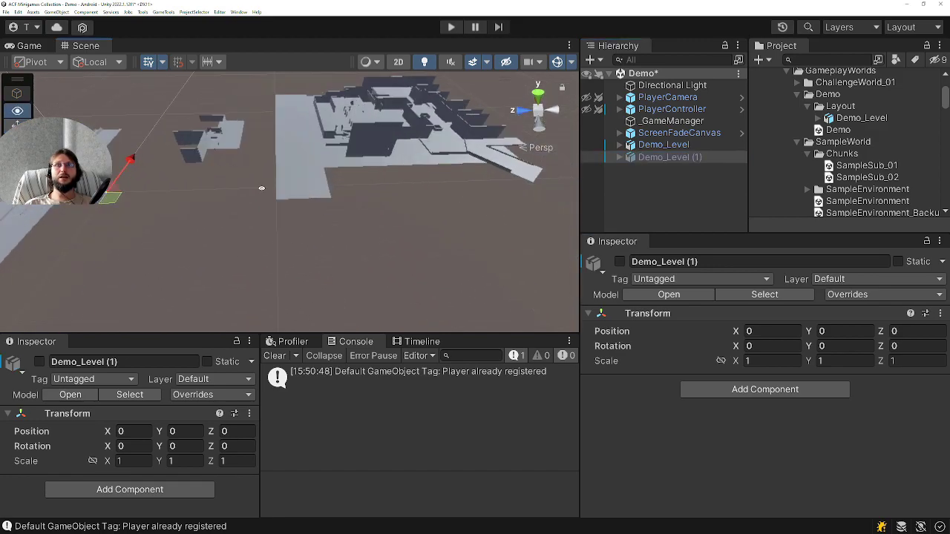
{"action": "left_click", "coordinate": [620, 261]}
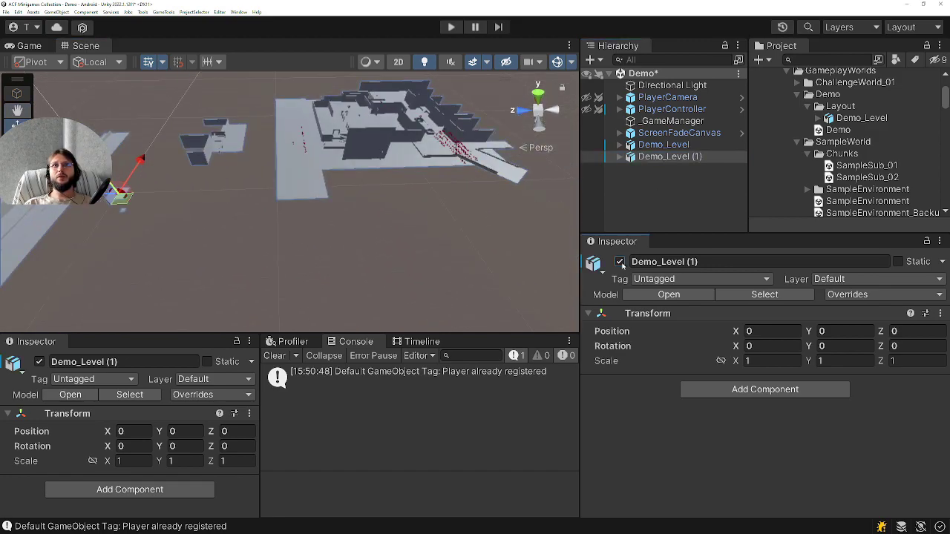
{"action": "key", "text": "f"}
{"action": "left_click", "coordinate": [620, 261]}
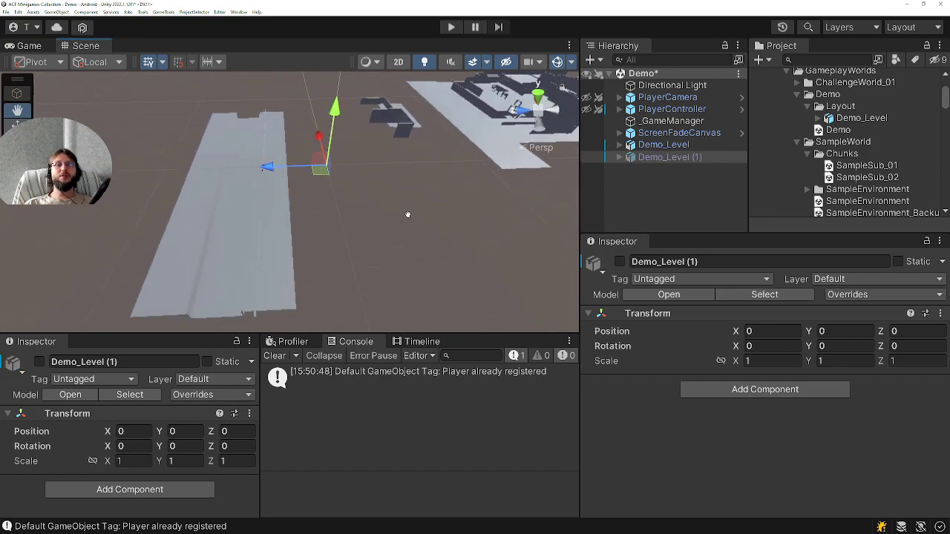
{"action": "mouse_move", "coordinate": [354, 180]}
{"action": "left_mouse_down", "text": "alt"}
{"action": "mouse_move", "coordinate": [394, 168]}
{"action": "mouse_move", "coordinate": [366, 195]}
{"action": "left_mouse_up", "text": "alt"}
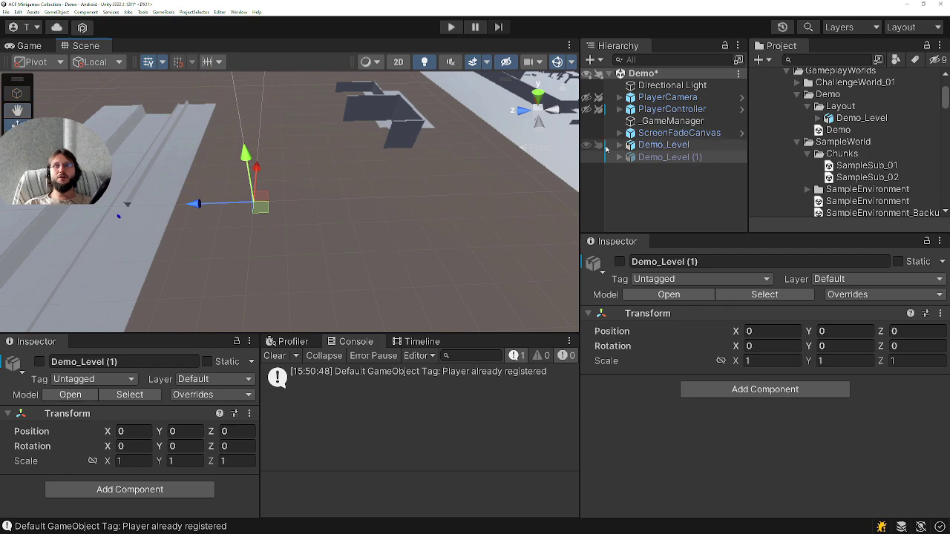
{"action": "left_click", "coordinate": [619, 145]}
{"action": "left_click", "coordinate": [619, 145]}
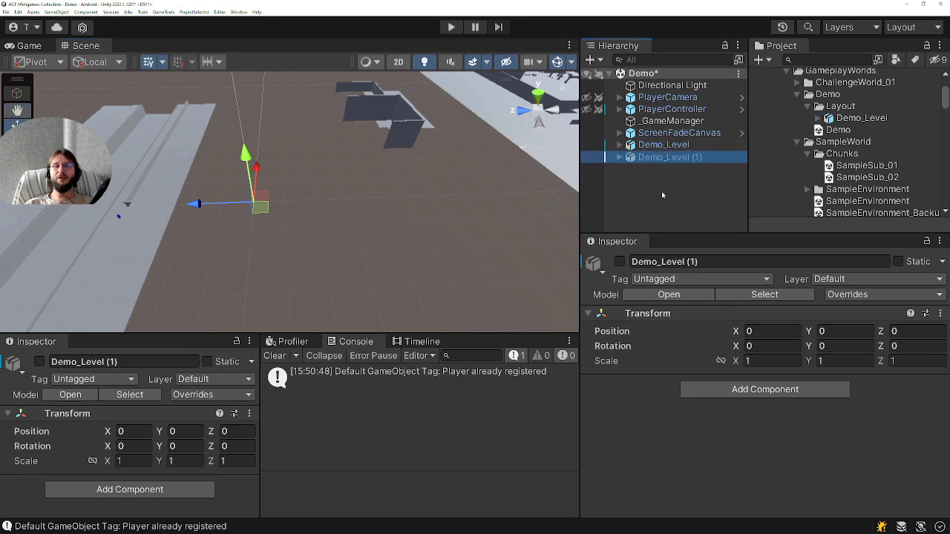
{"action": "left_click", "coordinate": [619, 158]}
{"action": "left_click", "coordinate": [620, 261]}
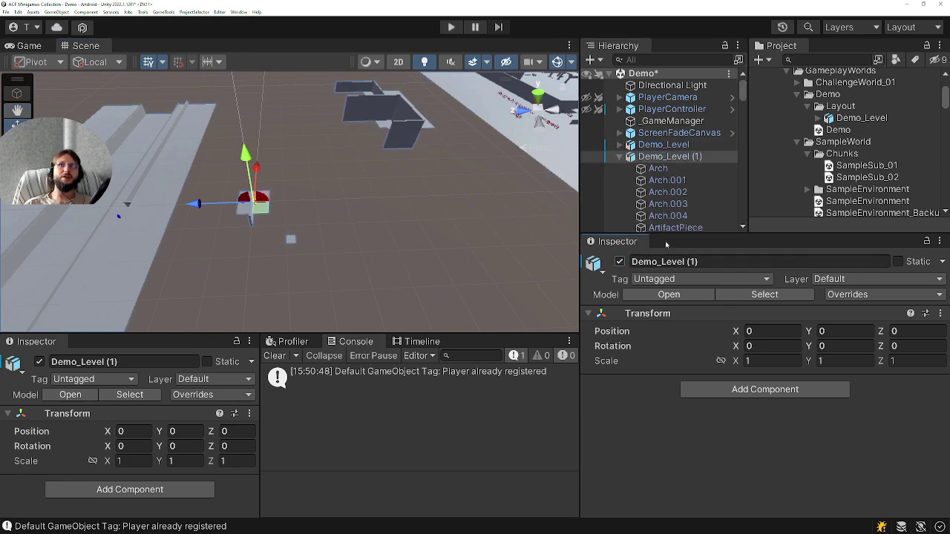
Step through Demo_Level (1)'s child pieces, from Arch down to FenceWallLong.
{"action": "left_click", "coordinate": [661, 169]}
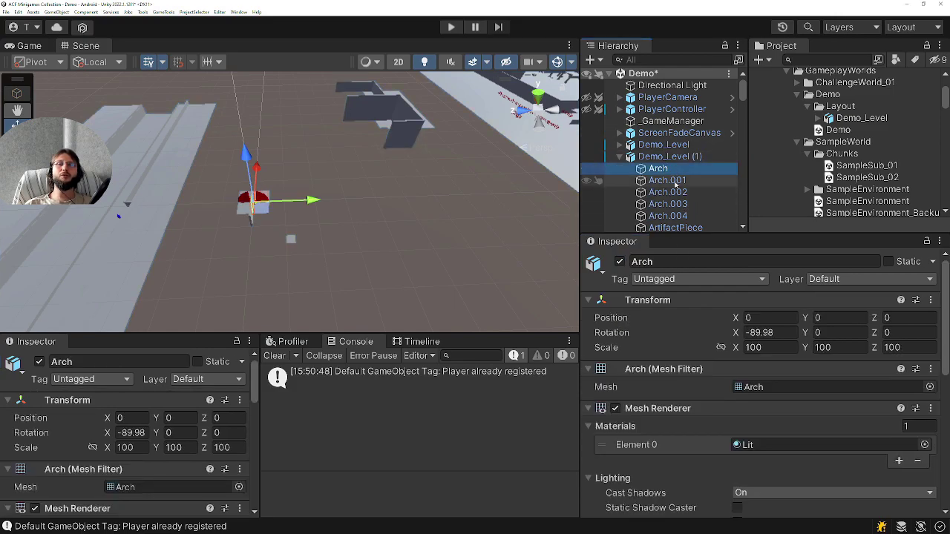
{"action": "left_click", "coordinate": [668, 180]}
{"action": "key", "text": "Down"}
{"action": "scroll", "coordinate": [679, 170], "scroll_direction": "down", "scroll_amount": 3}
{"action": "key", "text": "Down"}
{"action": "key", "text": "Down"}
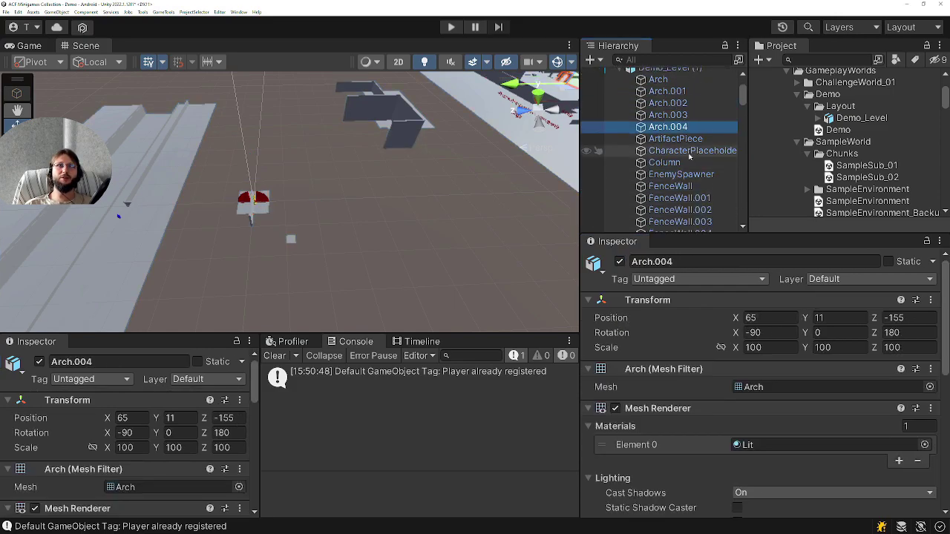
{"action": "key", "text": "Down"}
{"action": "key", "text": "Down"}
{"action": "key", "text": "Down"}
{"action": "left_click", "coordinate": [695, 131]}
{"action": "key", "text": "Down"}
{"action": "key", "text": "Down"}
{"action": "key", "text": "Down"}
{"action": "key", "text": "Down"}
{"action": "key", "text": "Down"}
{"action": "key", "text": "Down"}
{"action": "key", "text": "Down"}
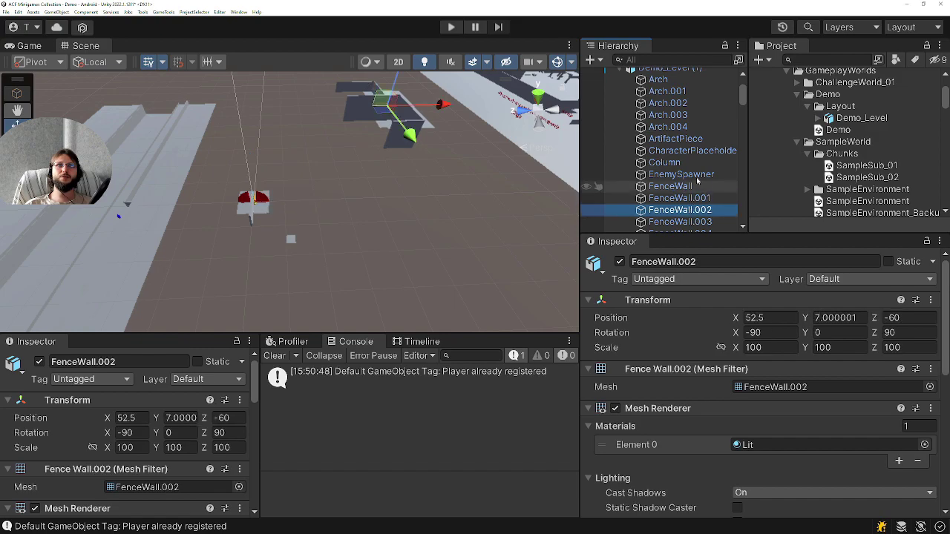
{"action": "scroll", "coordinate": [699, 180], "scroll_direction": "down", "scroll_amount": 3}
{"action": "scroll", "coordinate": [699, 180], "scroll_direction": "down", "scroll_amount": 3}
{"action": "left_click", "coordinate": [691, 197]}
{"action": "scroll", "coordinate": [690, 149], "scroll_direction": "down", "scroll_amount": 3}
{"action": "left_click", "coordinate": [681, 69]}
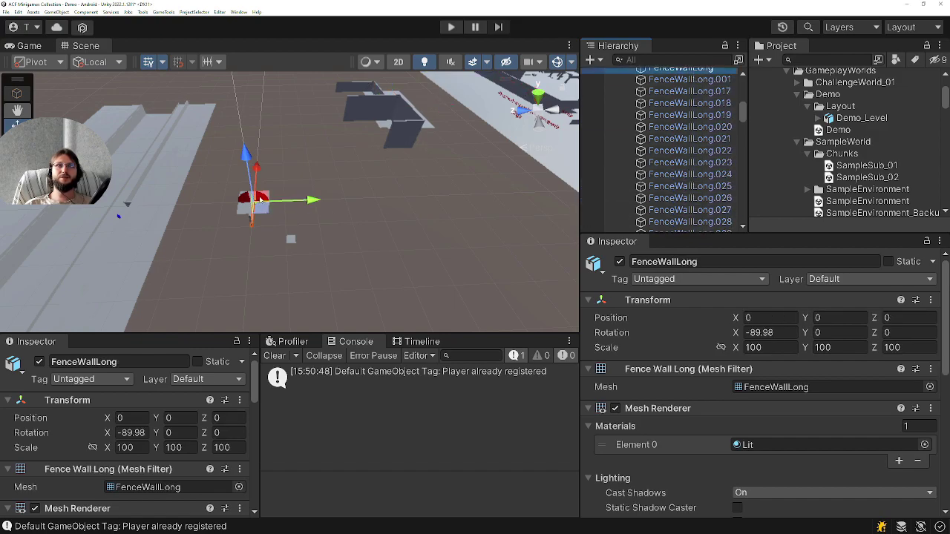
Orbit around the copy and select its FloorTile and FloorTileSmall pieces in the scene.
{"action": "left_click_drag", "start_coordinate": [267, 214], "coordinate": [310, 271], "text": "alt"}
{"action": "left_click", "coordinate": [297, 263]}
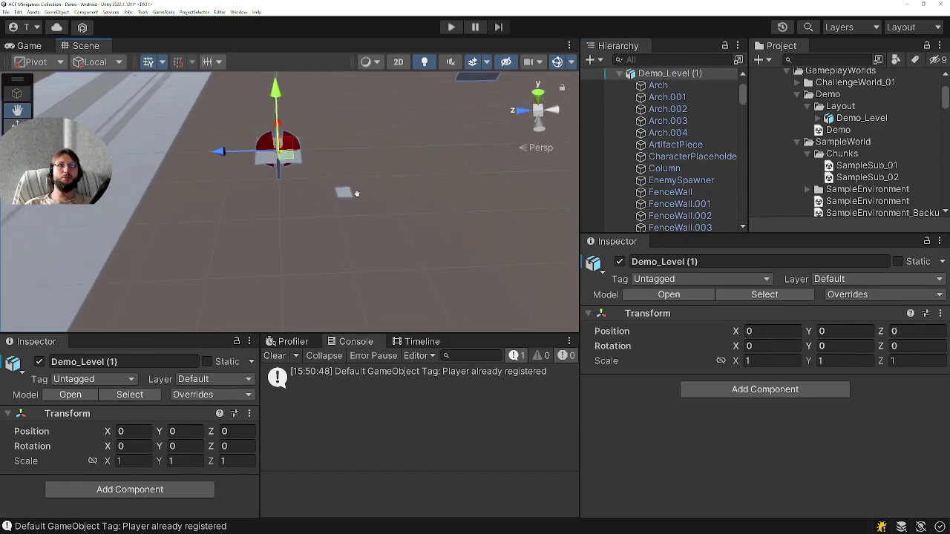
{"action": "mouse_move", "coordinate": [297, 263]}
{"action": "middle_mouse_down"}
{"action": "mouse_move", "coordinate": [321, 219]}
{"action": "mouse_move", "coordinate": [410, 190]}
{"action": "middle_mouse_up"}
{"action": "left_click", "coordinate": [321, 219]}
{"action": "left_click", "coordinate": [320, 219]}
{"action": "left_click", "coordinate": [320, 219]}
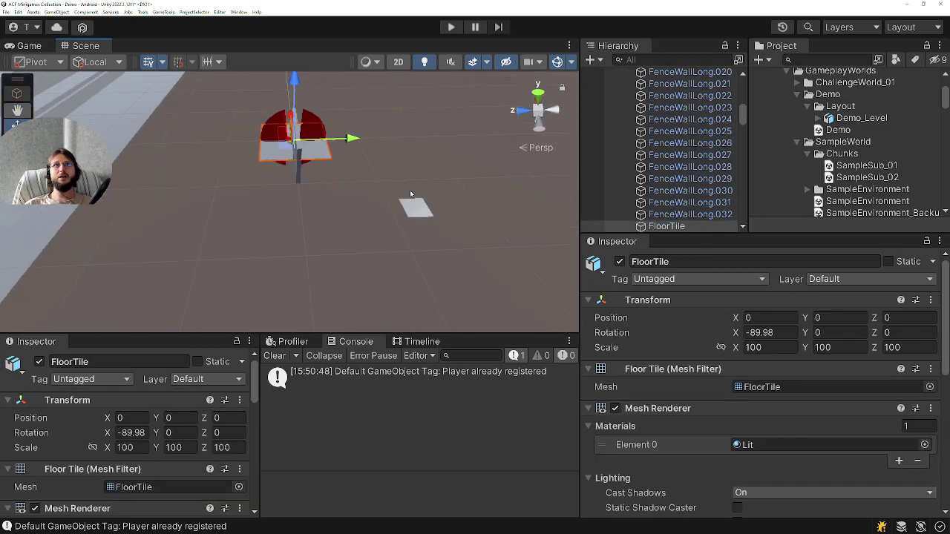
{"action": "left_click_drag", "start_coordinate": [410, 190], "coordinate": [451, 176], "text": "alt"}
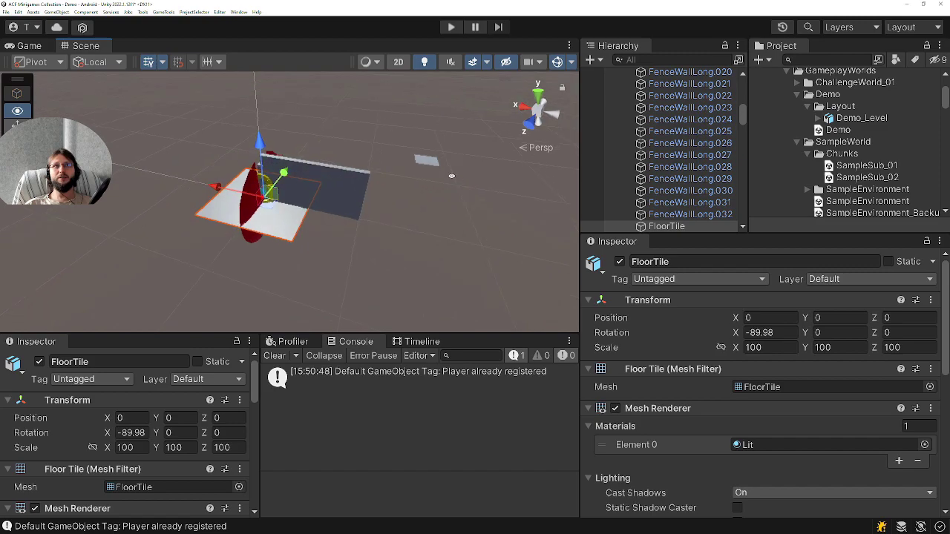
{"action": "middle_click_drag", "start_coordinate": [384, 202], "coordinate": [386, 221]}
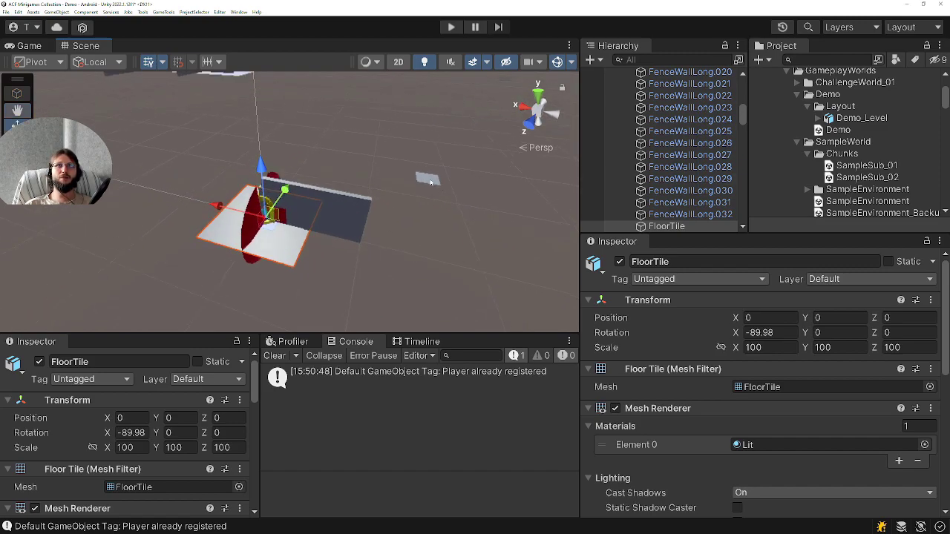
{"action": "left_click", "coordinate": [430, 183]}
{"action": "left_click", "coordinate": [430, 184]}
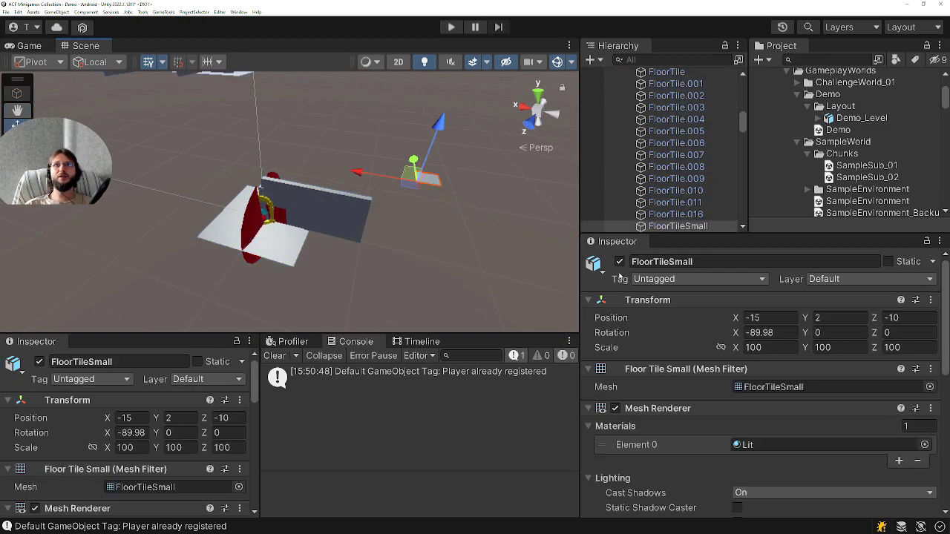
{"action": "left_click", "coordinate": [301, 252]}
{"action": "left_click", "coordinate": [301, 253]}
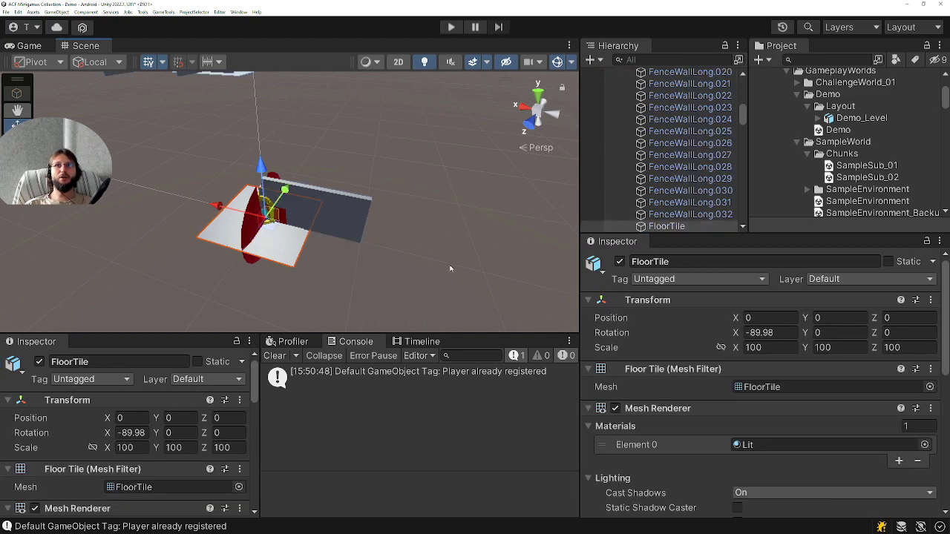
{"action": "left_click", "coordinate": [343, 207]}
Deactivate the WallTall, FenceWallLong, Arch and SmallFloorTile pieces of Demo_Level (1).
{"action": "left_click", "coordinate": [343, 207]}
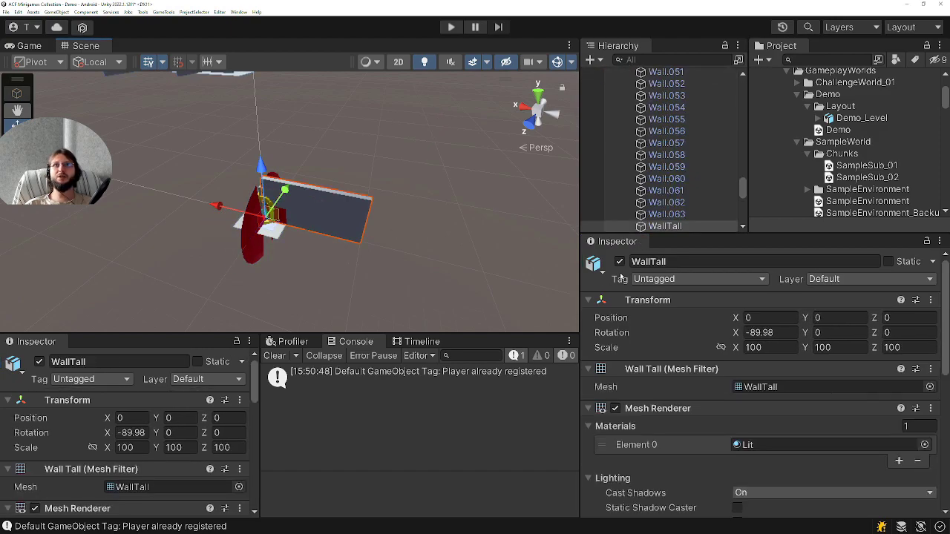
{"action": "left_click", "coordinate": [619, 261]}
{"action": "left_click", "coordinate": [326, 228]}
{"action": "left_click", "coordinate": [327, 228]}
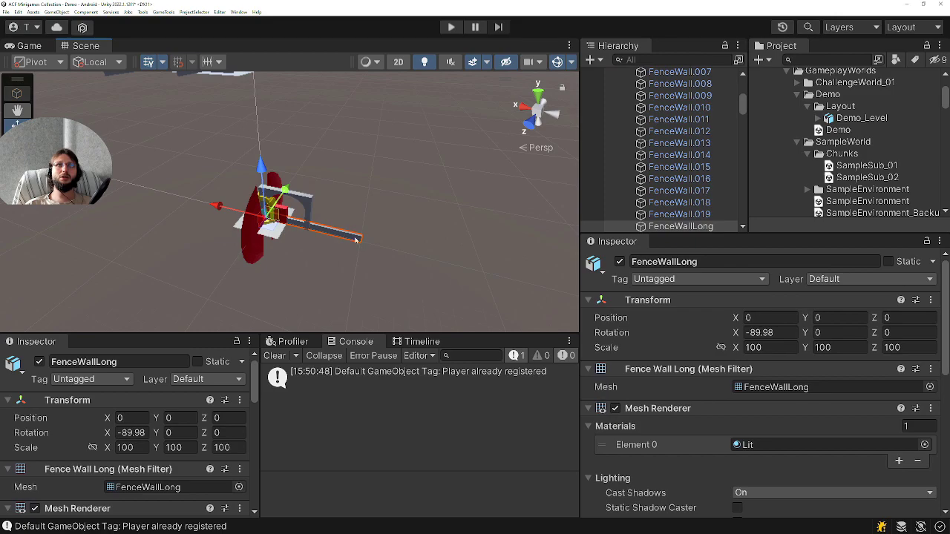
{"action": "left_click", "coordinate": [619, 261]}
{"action": "left_click", "coordinate": [310, 208]}
{"action": "left_click", "coordinate": [310, 208]}
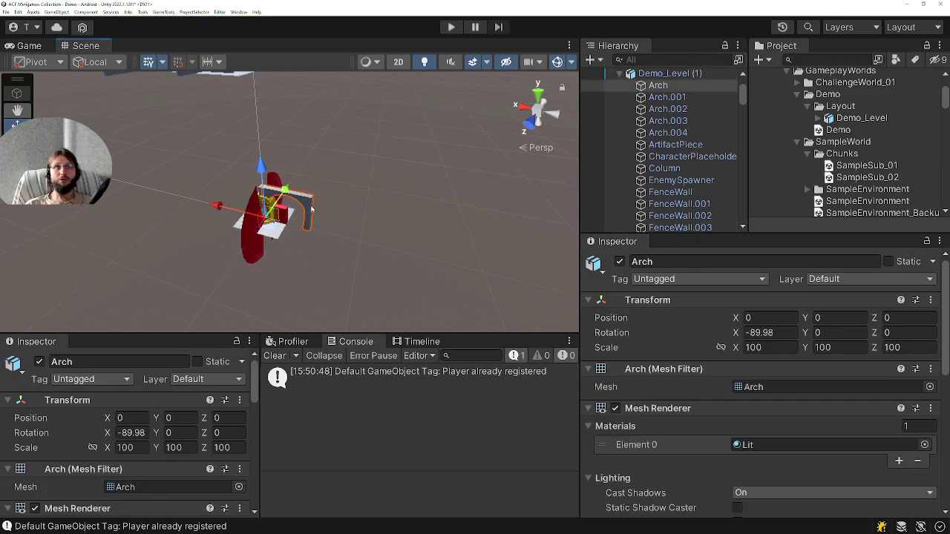
{"action": "left_click", "coordinate": [619, 261]}
{"action": "left_click", "coordinate": [279, 223]}
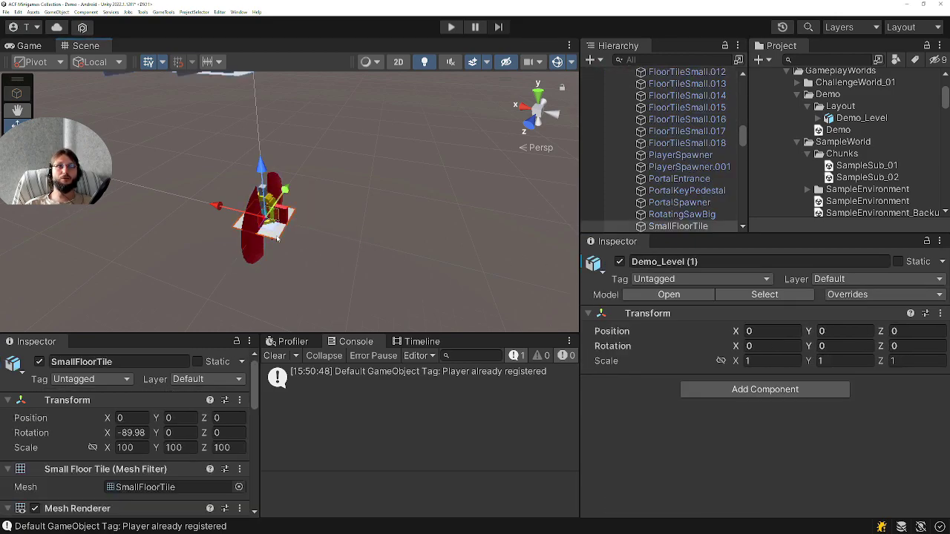
{"action": "left_click", "coordinate": [279, 222]}
{"action": "left_click", "coordinate": [619, 261]}
{"action": "left_click", "coordinate": [289, 218]}
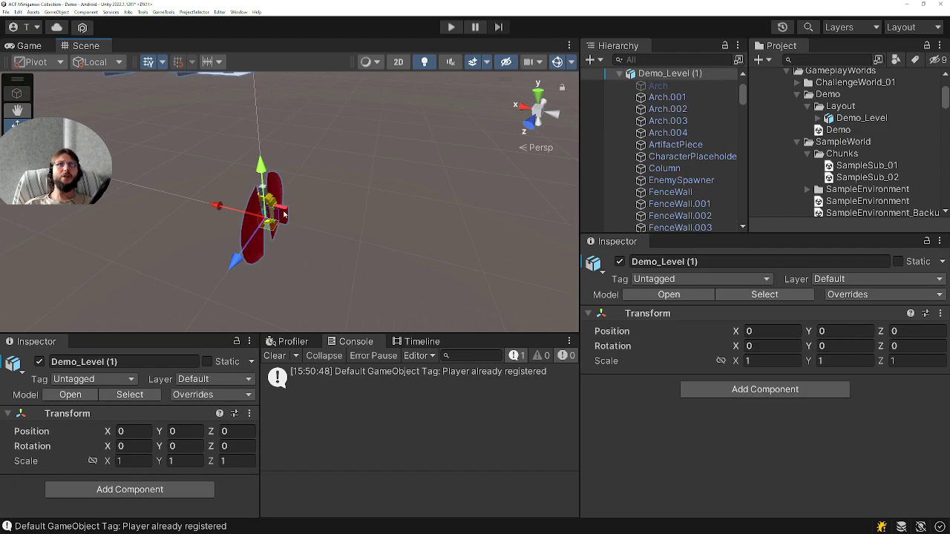
{"action": "left_click", "coordinate": [289, 219]}
Select the remaining pieces at the origin, then deactivate the whole Demo_Level (1) copy.
{"action": "left_click_drag", "start_coordinate": [386, 162], "coordinate": [156, 282]}
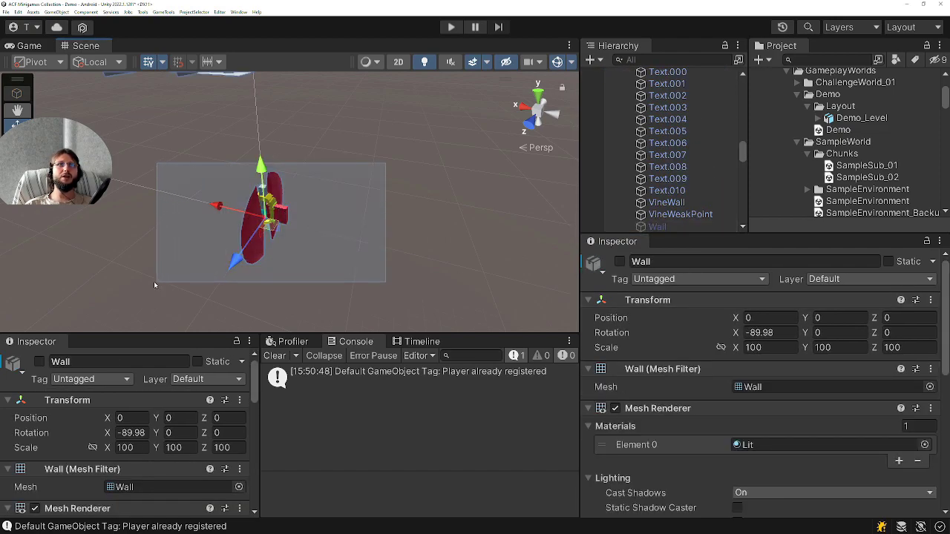
{"action": "left_click_drag", "start_coordinate": [380, 159], "coordinate": [156, 286]}
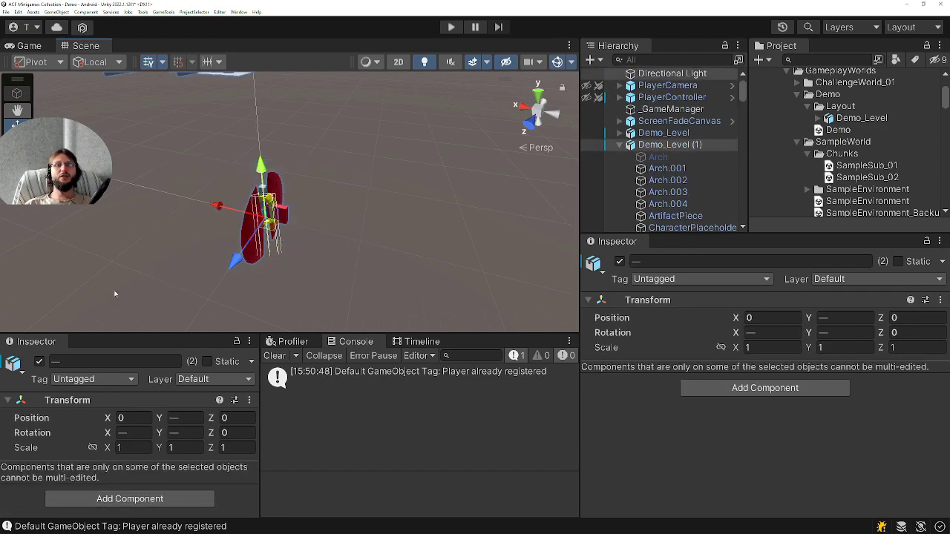
{"action": "middle_click_drag", "start_coordinate": [231, 302], "coordinate": [350, 274]}
{"action": "left_click", "coordinate": [658, 158]}
{"action": "left_click", "coordinate": [664, 144]}
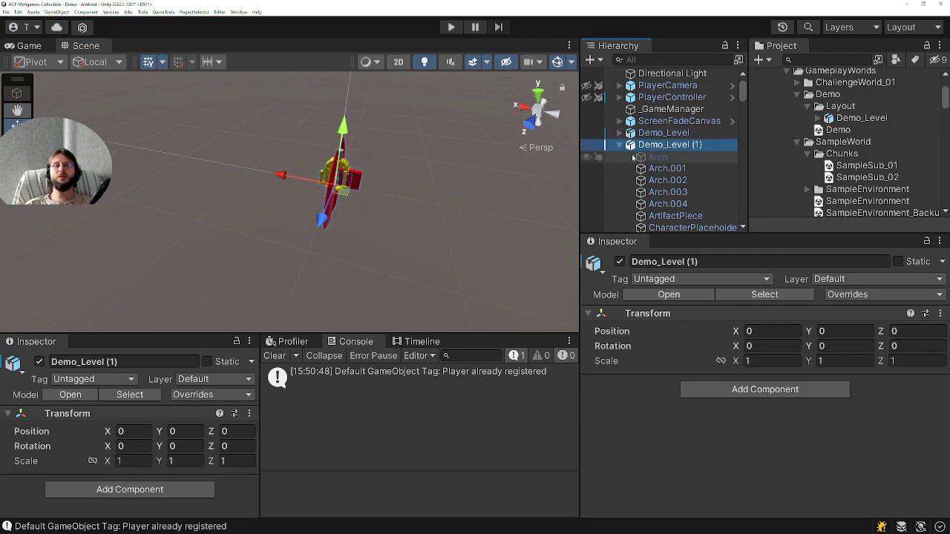
{"action": "mouse_move", "coordinate": [477, 191]}
{"action": "left_mouse_down", "text": "alt"}
{"action": "mouse_move", "coordinate": [352, 216]}
{"action": "mouse_move", "coordinate": [207, 263]}
{"action": "left_mouse_up", "text": "alt"}
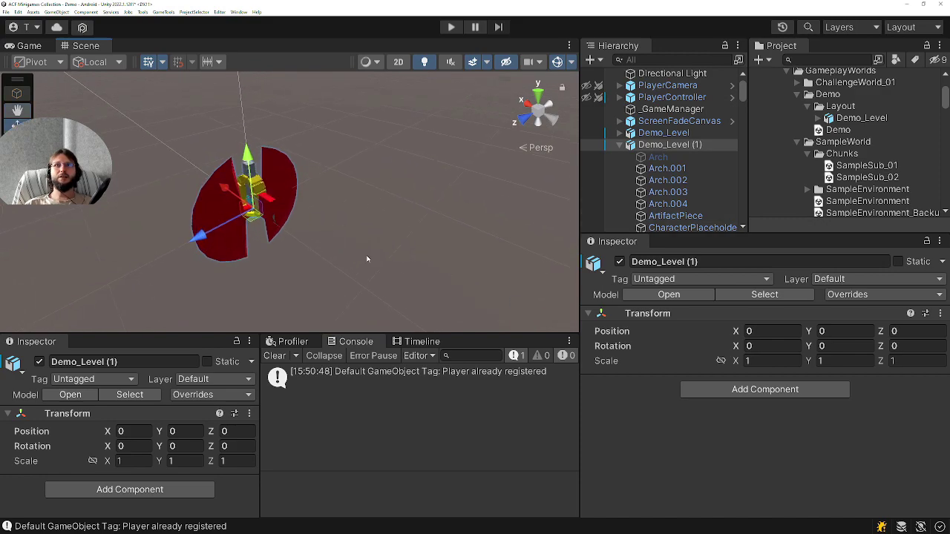
{"action": "left_click", "coordinate": [619, 262]}
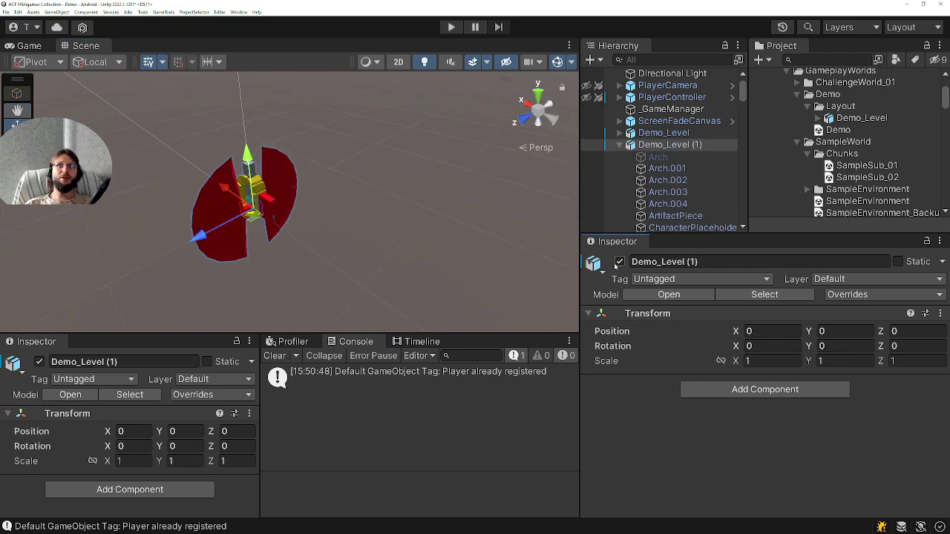
Deactivate the VineWall, PortalEntrance and FenceWall pieces, then reselect Demo_Level (1).
{"action": "left_click", "coordinate": [243, 256]}
{"action": "left_click", "coordinate": [296, 243]}
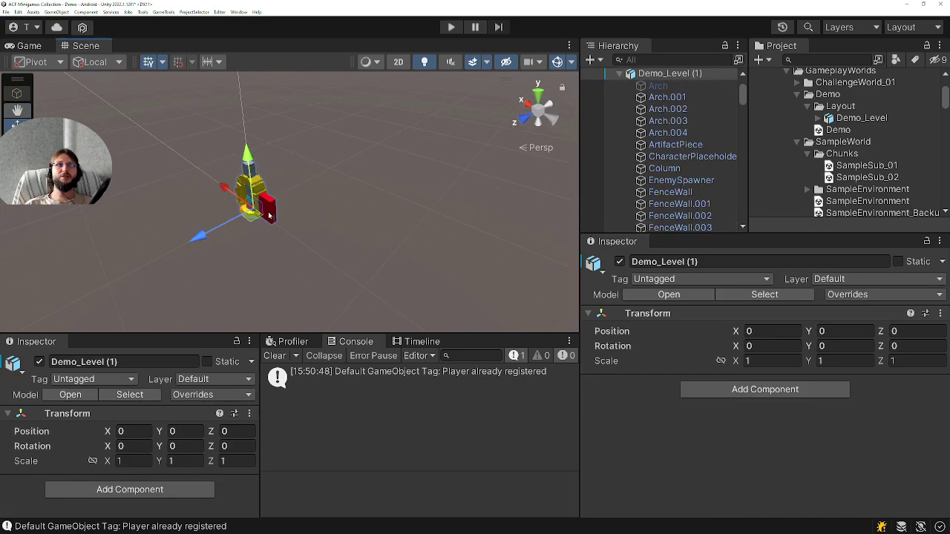
{"action": "left_click", "coordinate": [367, 223]}
{"action": "left_click", "coordinate": [620, 262]}
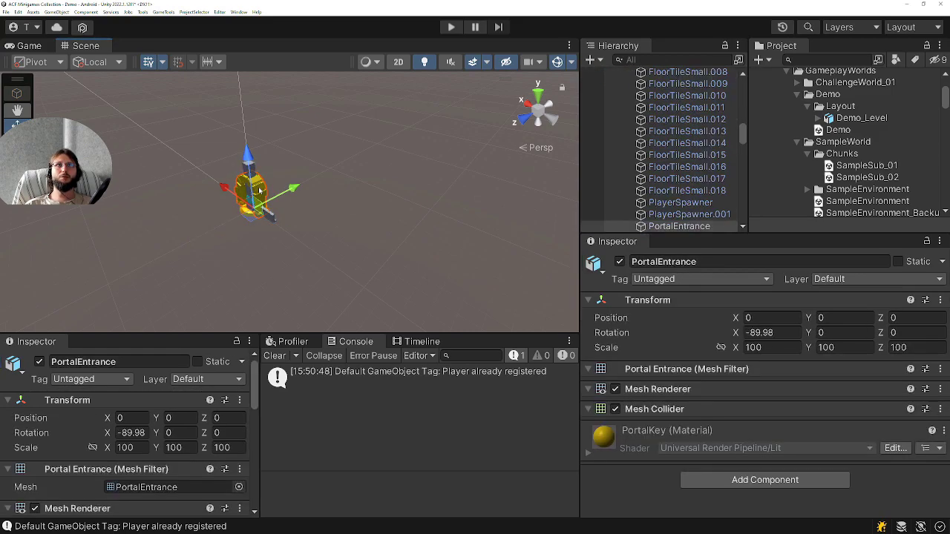
{"action": "left_click", "coordinate": [621, 261]}
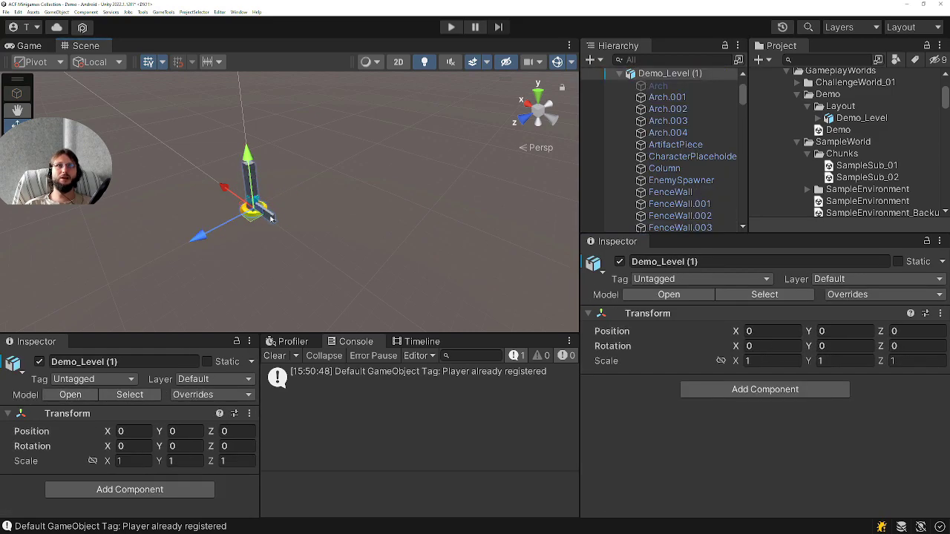
{"action": "left_click", "coordinate": [620, 261]}
{"action": "left_click", "coordinate": [253, 208]}
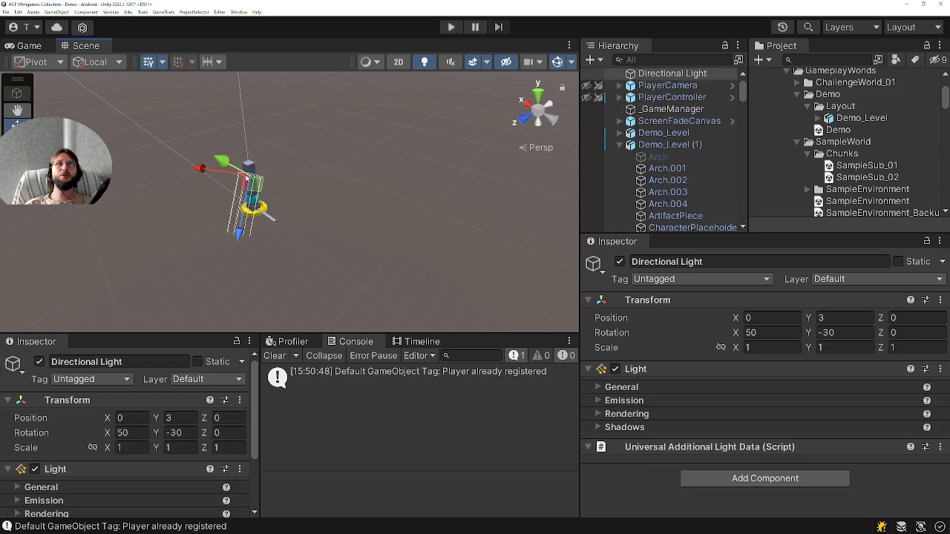
{"action": "left_click", "coordinate": [247, 165]}
{"action": "left_click", "coordinate": [620, 261]}
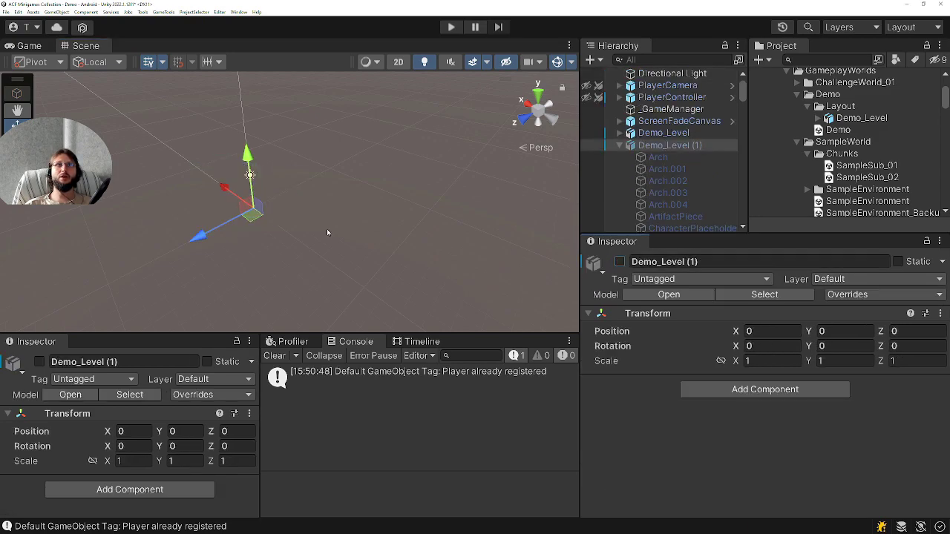
{"action": "mouse_move", "coordinate": [327, 228]}
{"action": "left_mouse_down", "text": "alt"}
{"action": "mouse_move", "coordinate": [332, 217]}
{"action": "mouse_move", "coordinate": [327, 253]}
{"action": "mouse_move", "coordinate": [260, 216]}
{"action": "left_mouse_up", "text": "alt"}
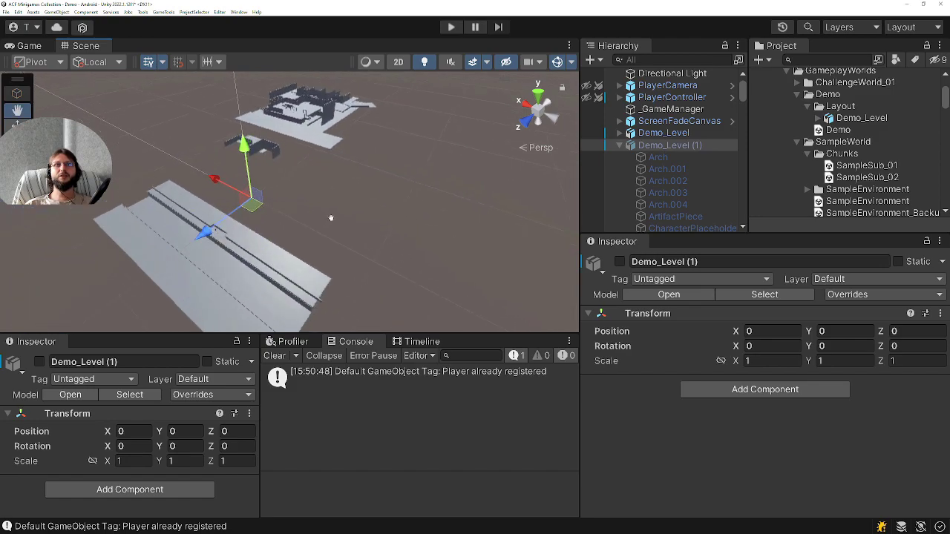
{"action": "mouse_move", "coordinate": [423, 222]}
{"action": "left_mouse_down", "text": "alt"}
{"action": "mouse_move", "coordinate": [385, 214]}
{"action": "mouse_move", "coordinate": [154, 240]}
{"action": "left_mouse_up", "text": "alt"}
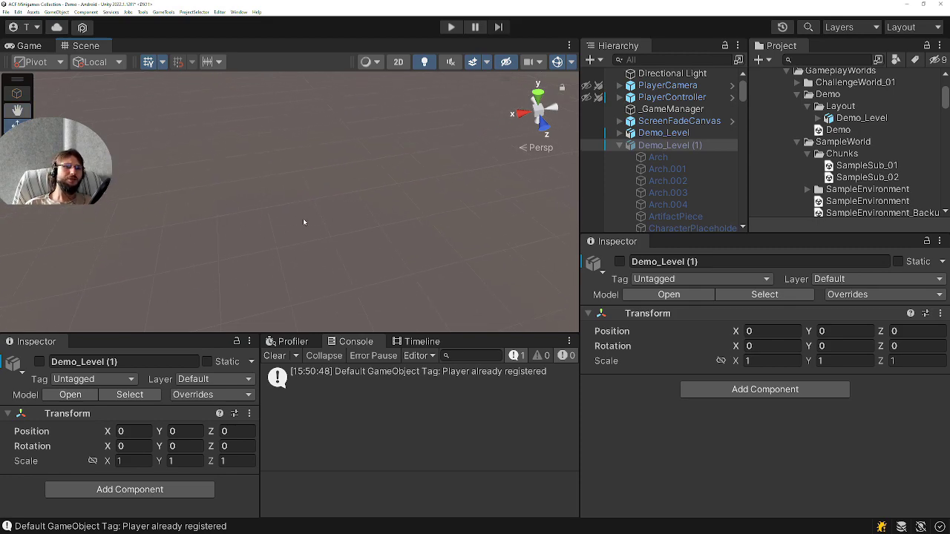
{"action": "left_click_drag", "start_coordinate": [322, 200], "coordinate": [395, 192]}
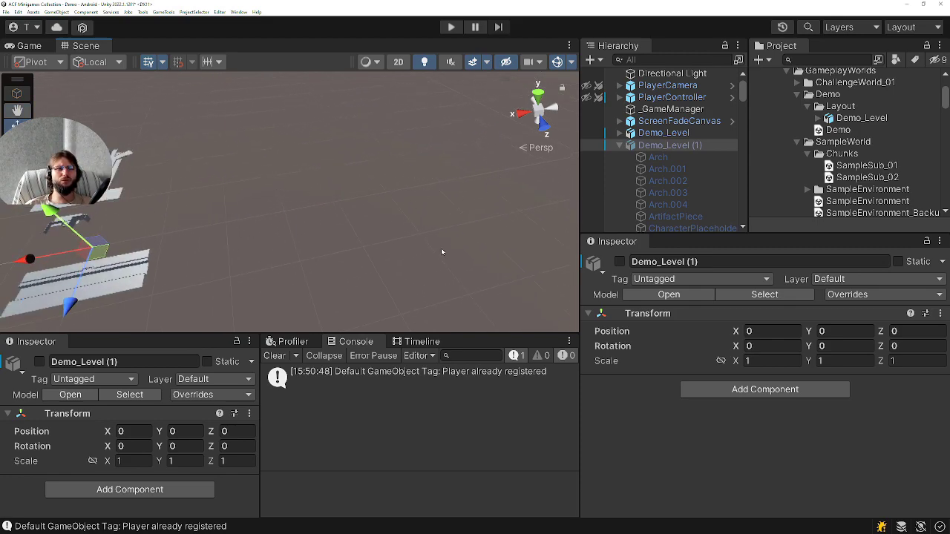
{"action": "left_click_drag", "start_coordinate": [441, 253], "coordinate": [546, 185], "text": "alt"}
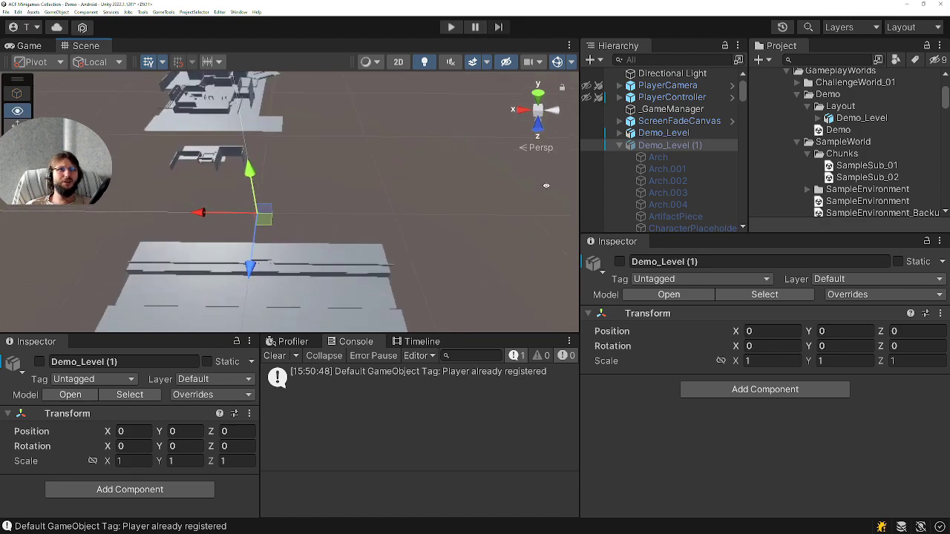
{"action": "scroll", "coordinate": [305, 204], "scroll_direction": "up", "scroll_amount": 3}
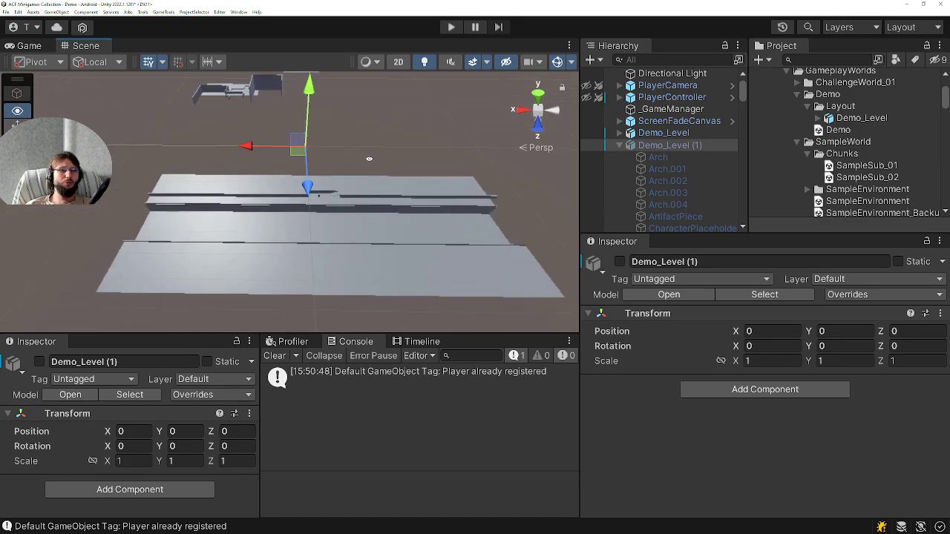
{"action": "left_click_drag", "start_coordinate": [327, 175], "coordinate": [334, 194], "text": "alt"}
{"action": "scroll", "coordinate": [333, 195], "scroll_direction": "up", "scroll_amount": 4}
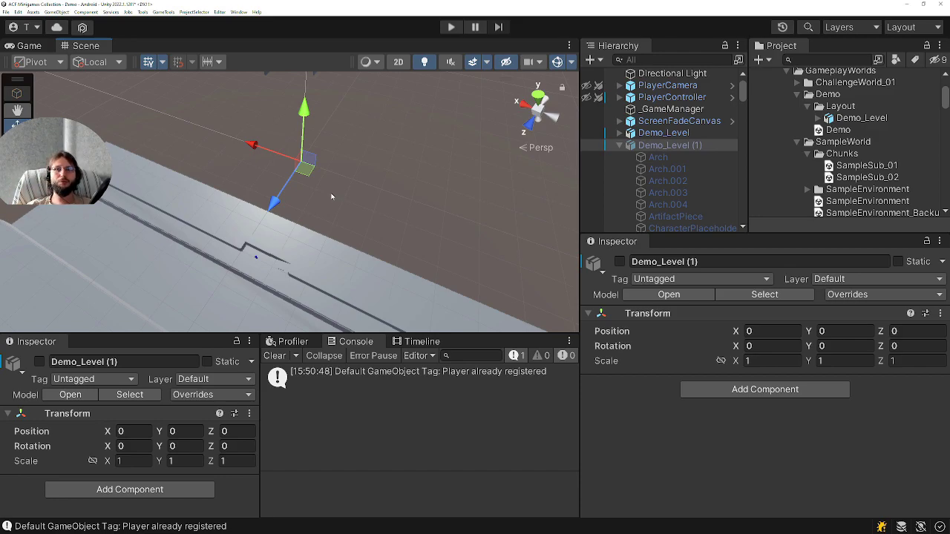
{"action": "right_click_drag", "start_coordinate": [332, 197], "coordinate": [320, 154]}
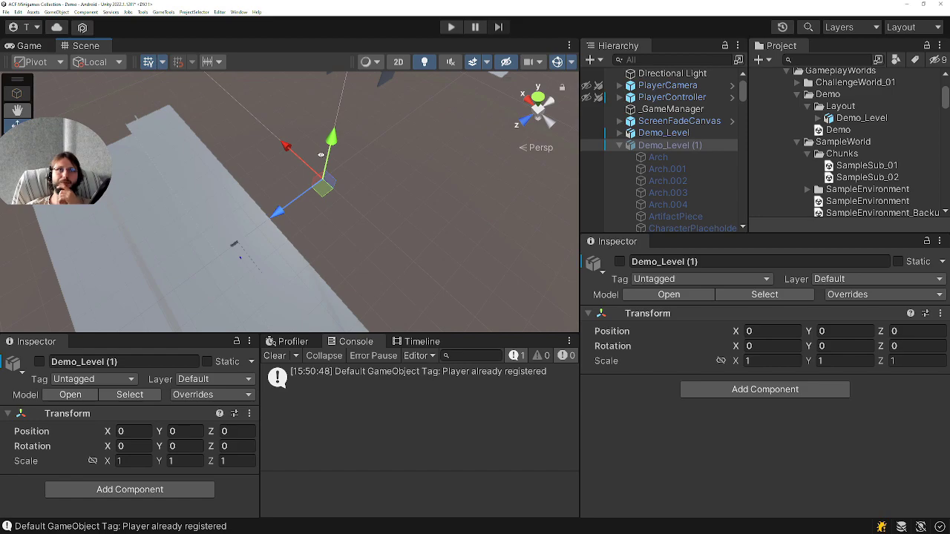
{"action": "mouse_move", "coordinate": [505, 92]}
{"action": "right_mouse_down"}
{"action": "mouse_move", "coordinate": [308, 214]}
{"action": "mouse_move", "coordinate": [364, 216]}
{"action": "mouse_move", "coordinate": [320, 216]}
{"action": "right_mouse_up"}
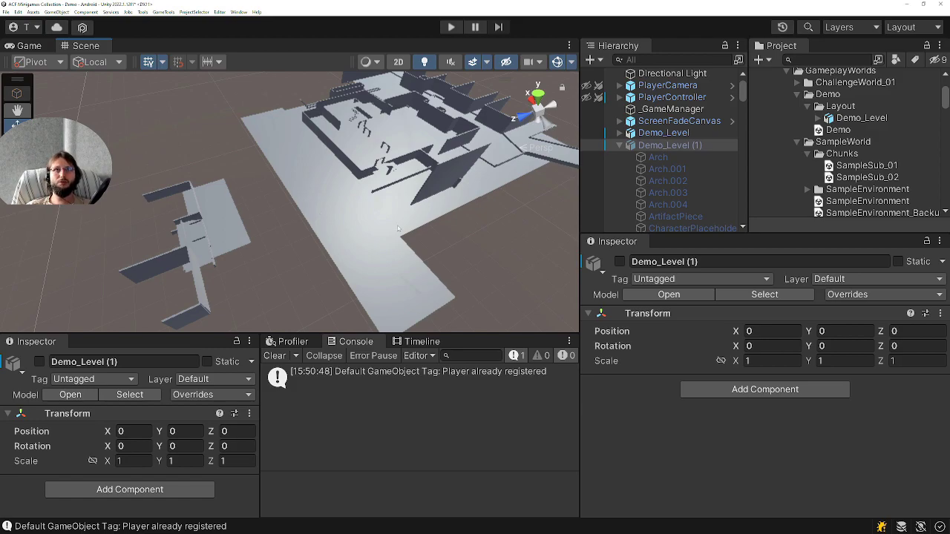
{"action": "right_click_drag", "start_coordinate": [398, 229], "coordinate": [393, 191]}
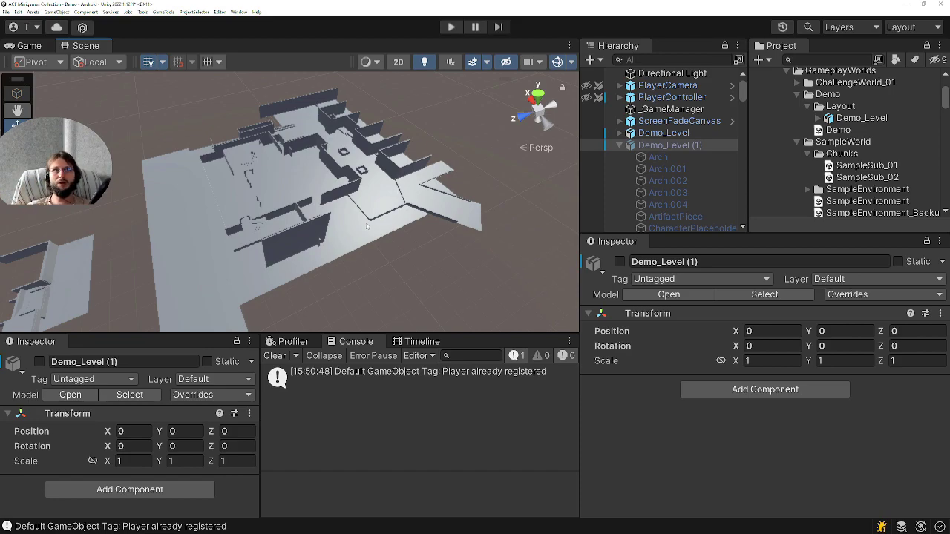
{"action": "mouse_move", "coordinate": [366, 227]}
{"action": "left_mouse_down"}
{"action": "mouse_move", "coordinate": [386, 202]}
{"action": "mouse_move", "coordinate": [364, 231]}
{"action": "left_mouse_up"}
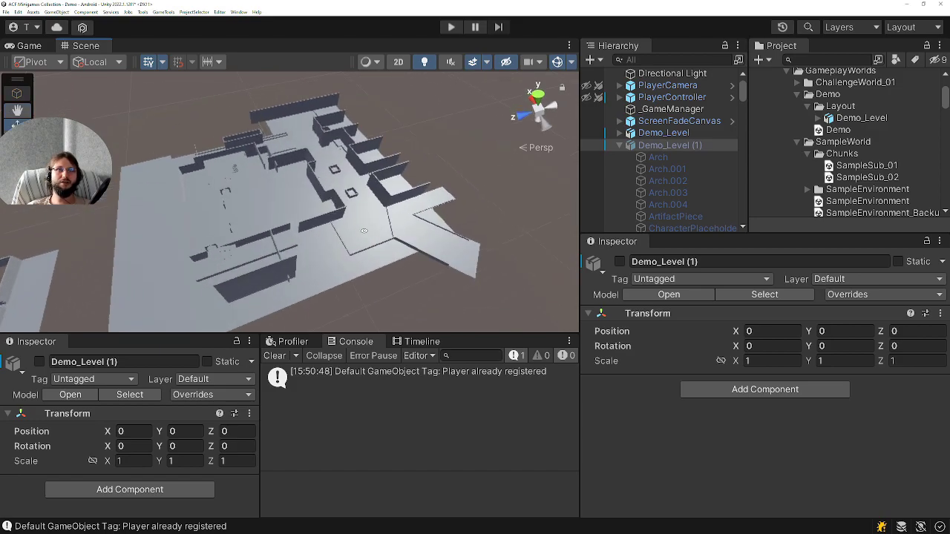
{"action": "left_click_drag", "start_coordinate": [457, 213], "coordinate": [469, 144]}
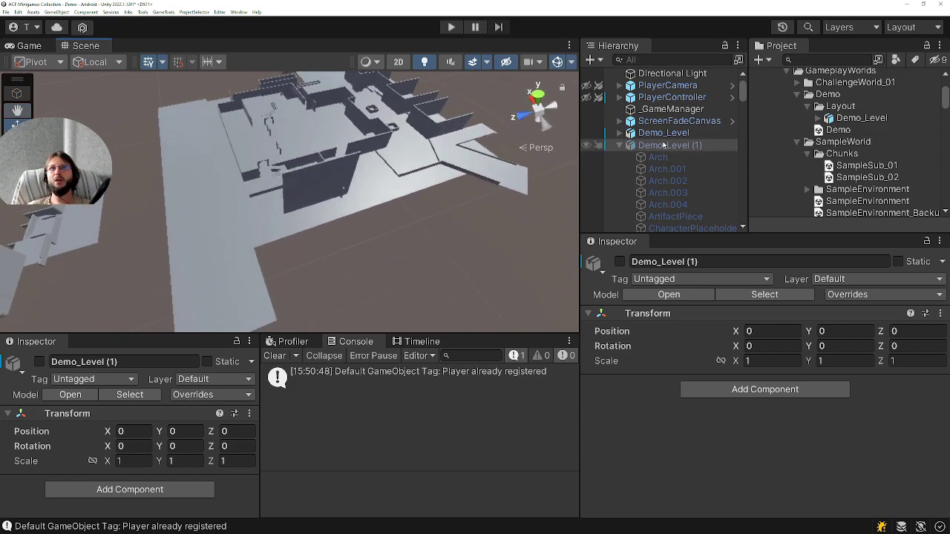
Reactivate Demo_Level (1) and switch off its PortalSpawner and Stair pieces.
{"action": "left_click", "coordinate": [620, 261]}
{"action": "key", "text": "f"}
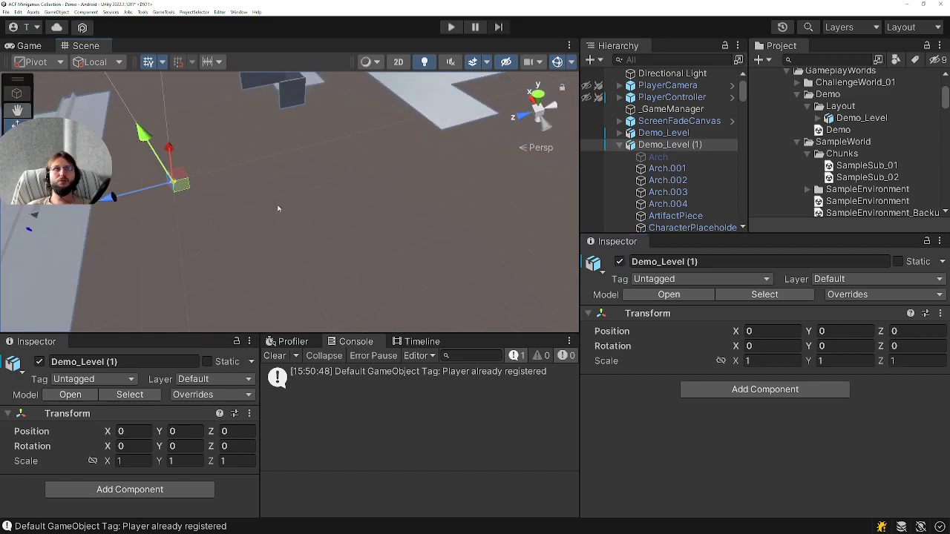
{"action": "right_click_drag", "start_coordinate": [278, 209], "coordinate": [440, 163]}
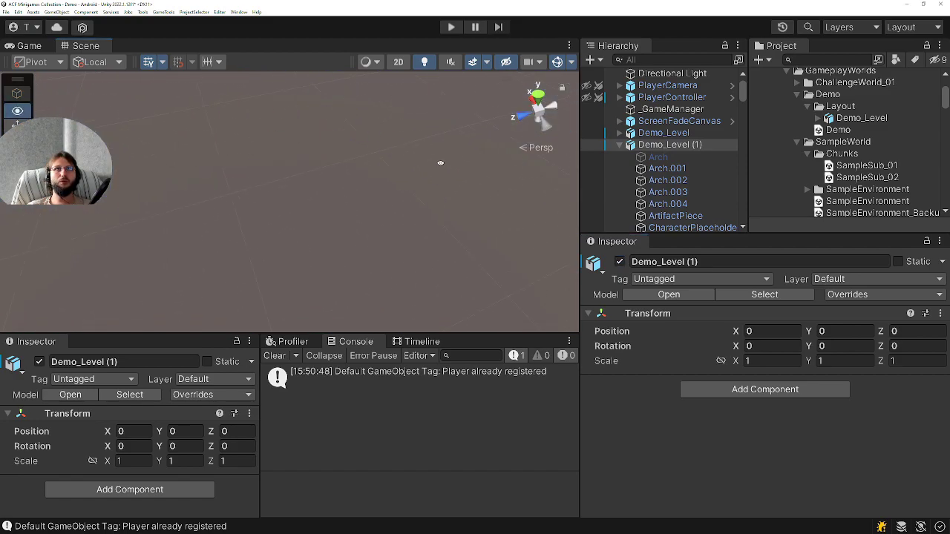
{"action": "right_click_drag", "start_coordinate": [420, 197], "coordinate": [438, 176]}
{"action": "left_click", "coordinate": [326, 229]}
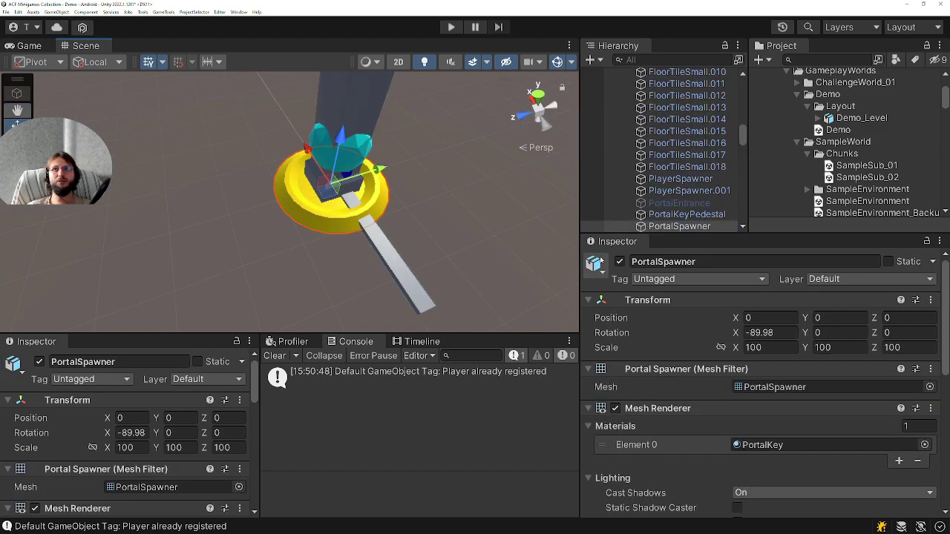
{"action": "left_click", "coordinate": [620, 261]}
{"action": "left_click", "coordinate": [378, 245]}
{"action": "left_click", "coordinate": [379, 245]}
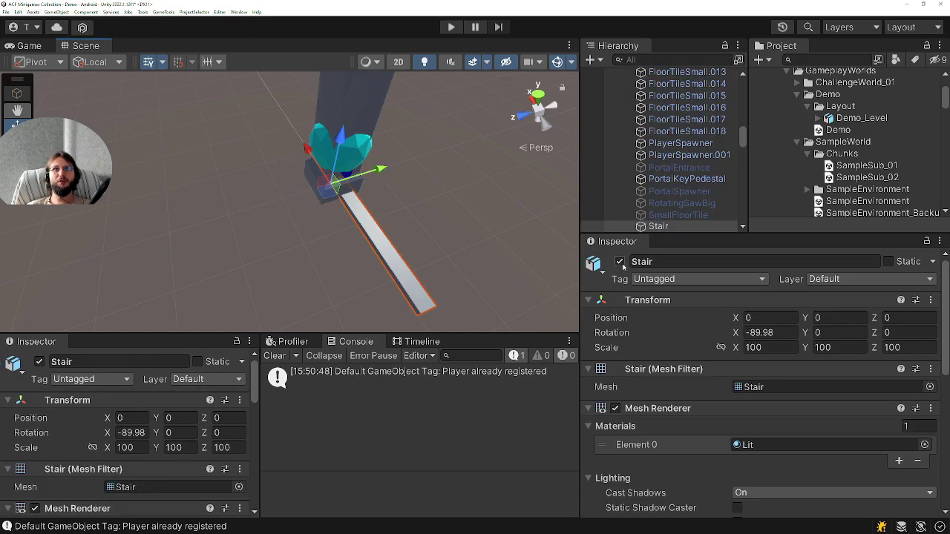
{"action": "left_click", "coordinate": [620, 262]}
Deactivate the ArtifactPiece, PlayerSpawner and Column pieces.
{"action": "left_click", "coordinate": [365, 157]}
{"action": "left_click", "coordinate": [365, 157]}
{"action": "left_click", "coordinate": [619, 261]}
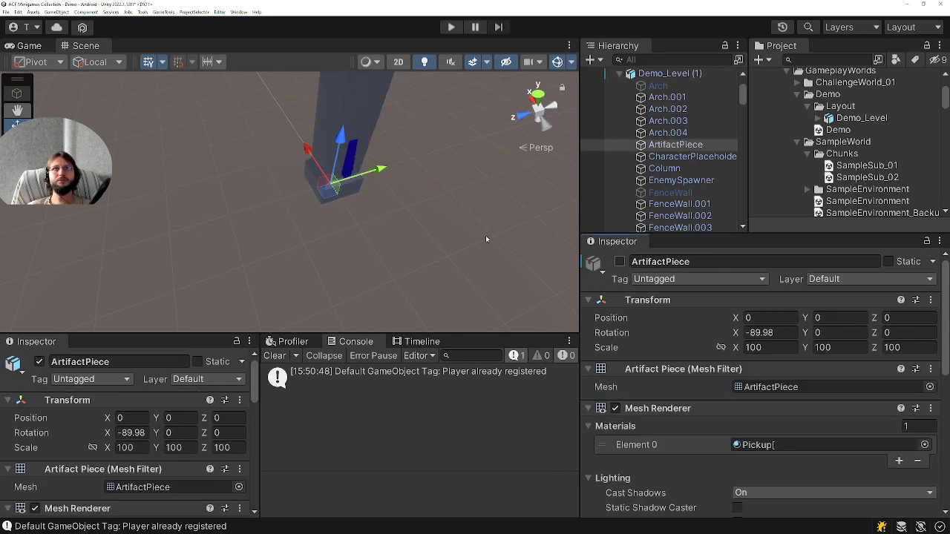
{"action": "left_click", "coordinate": [343, 130]}
{"action": "left_click", "coordinate": [343, 130]}
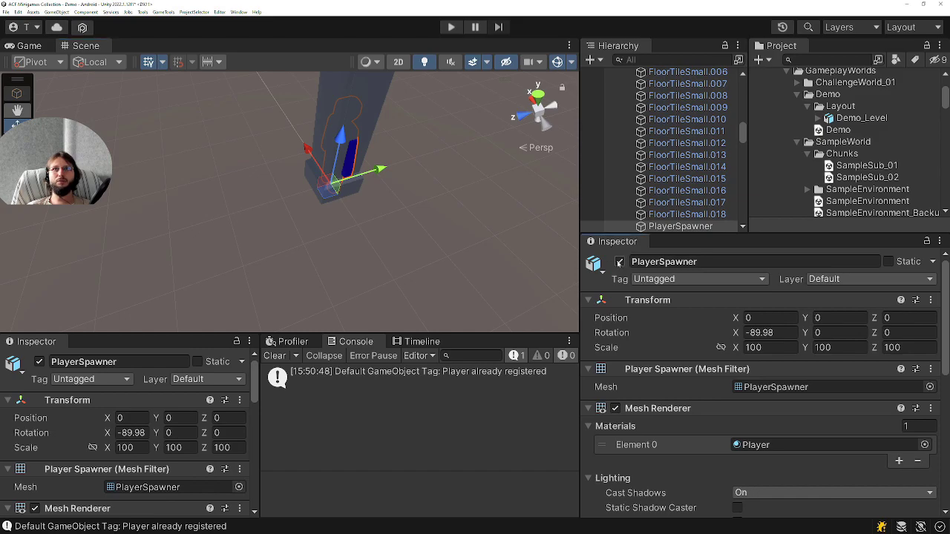
{"action": "left_click", "coordinate": [620, 261]}
{"action": "left_click", "coordinate": [366, 97]}
{"action": "left_click", "coordinate": [366, 97]}
{"action": "left_click", "coordinate": [620, 261]}
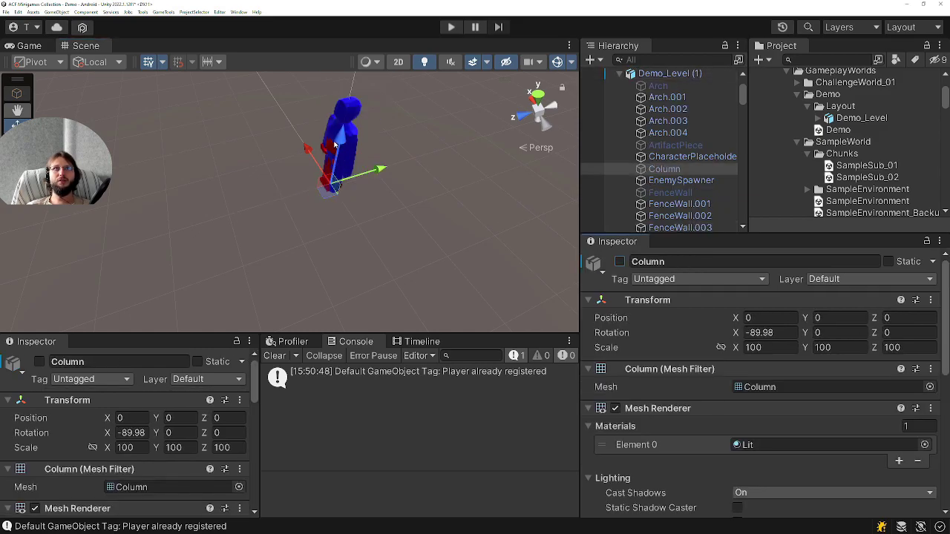
Deactivate EnemySpawner, VineWeakPoint and PortalKeyPedestal, leaving CharacterPlaceholder active.
{"action": "left_click", "coordinate": [345, 118]}
{"action": "left_click", "coordinate": [345, 119]}
{"action": "left_click", "coordinate": [620, 261]}
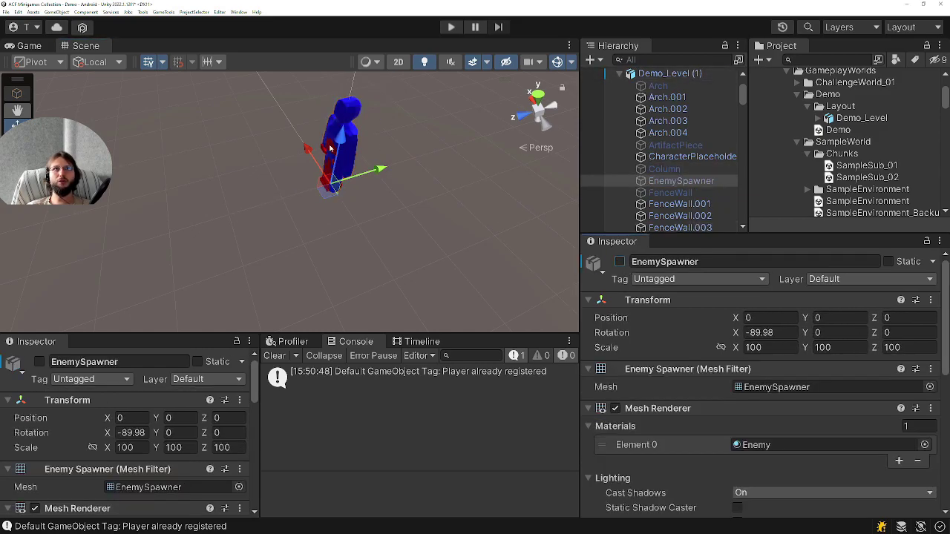
{"action": "left_click", "coordinate": [346, 119]}
{"action": "left_click", "coordinate": [345, 119]}
{"action": "left_click", "coordinate": [620, 261]}
{"action": "left_click", "coordinate": [346, 118]}
{"action": "left_click", "coordinate": [346, 119]}
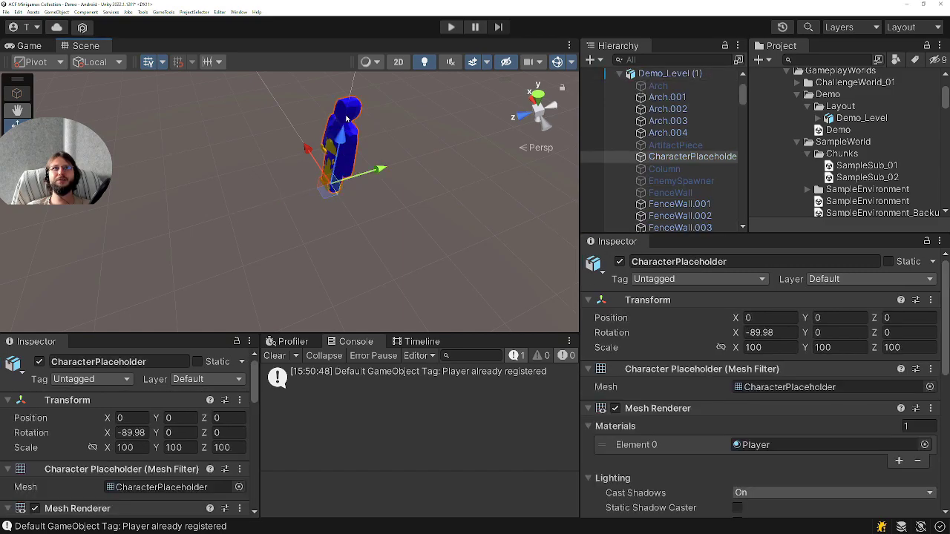
{"action": "left_click", "coordinate": [619, 261]}
{"action": "left_click", "coordinate": [350, 145]}
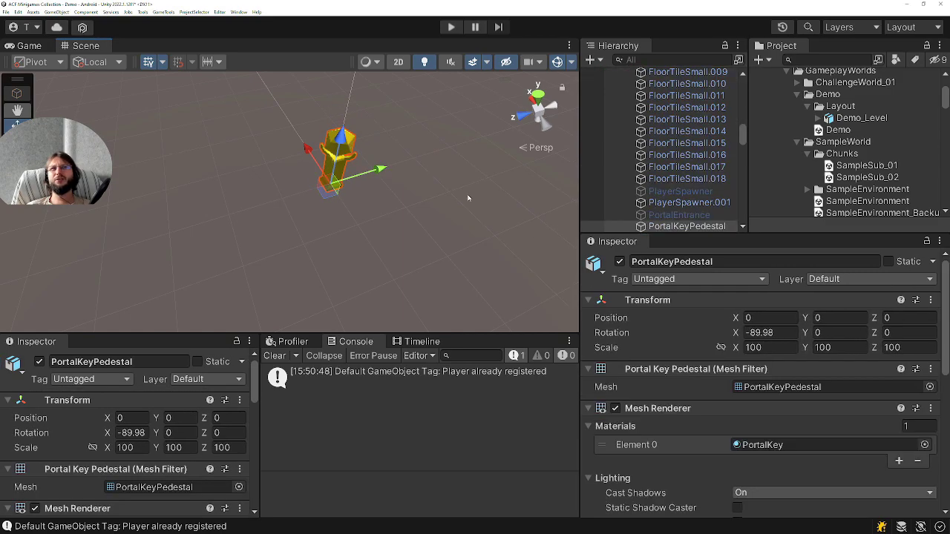
{"action": "left_click", "coordinate": [619, 261]}
Fly the Scene view over the floor to the 'Droga' text and select Text.008.
{"action": "key", "text": "f"}
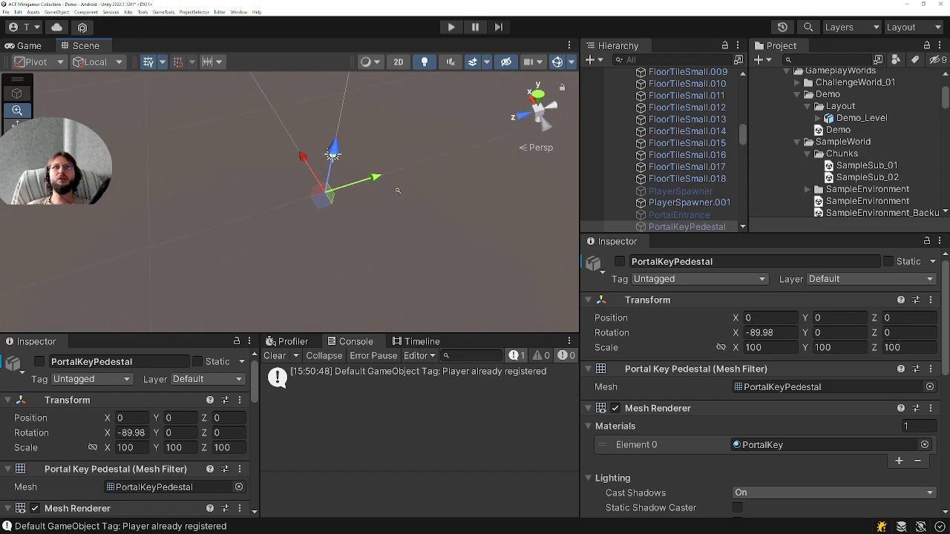
{"action": "left_click_drag", "start_coordinate": [392, 185], "coordinate": [394, 149], "text": "alt"}
{"action": "right_click_drag", "start_coordinate": [394, 149], "coordinate": [370, 158], "text": "alt"}
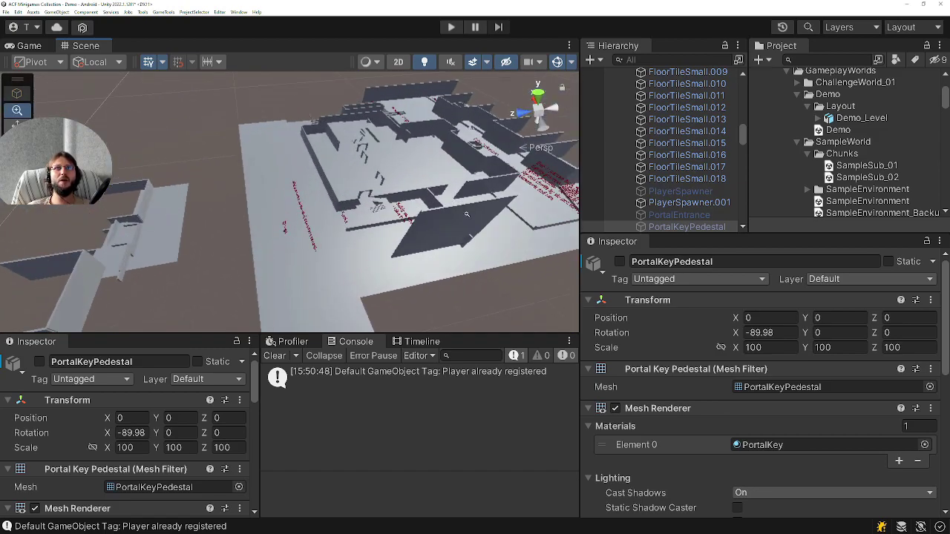
{"action": "mouse_move", "coordinate": [370, 158]}
{"action": "left_mouse_down", "text": "alt"}
{"action": "mouse_move", "coordinate": [332, 215]}
{"action": "mouse_move", "coordinate": [423, 213]}
{"action": "mouse_move", "coordinate": [339, 202]}
{"action": "left_mouse_up", "text": "alt"}
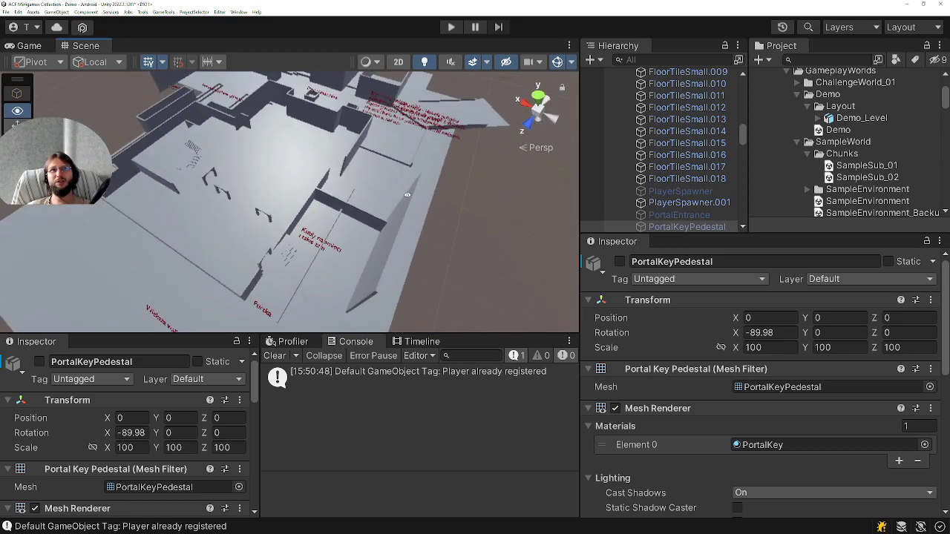
{"action": "middle_click_drag", "start_coordinate": [343, 260], "coordinate": [351, 230]}
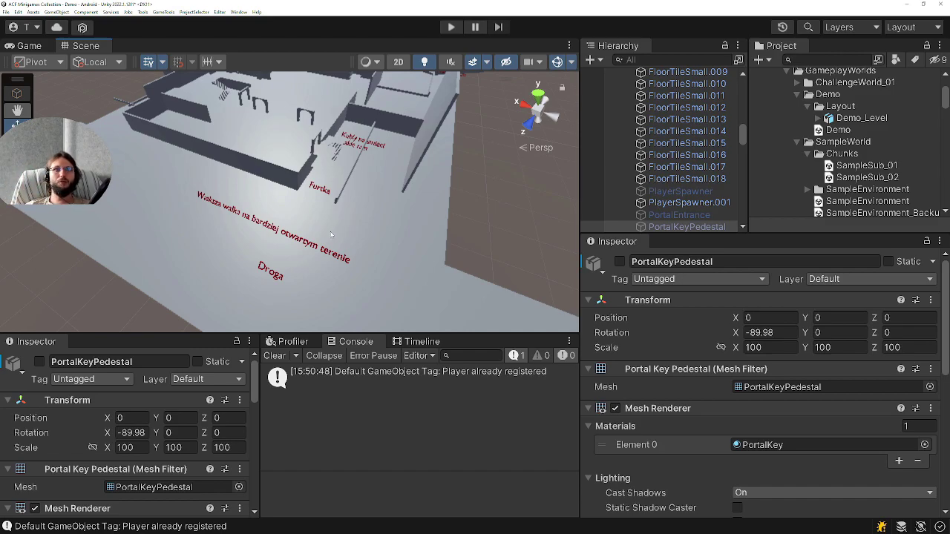
{"action": "right_click_drag", "start_coordinate": [349, 222], "coordinate": [330, 216]}
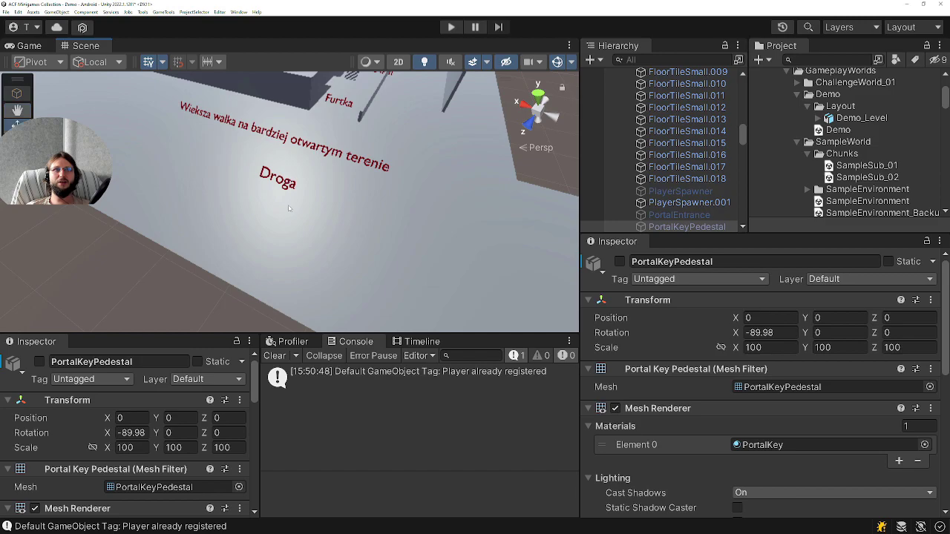
{"action": "key", "text": "w"}
{"action": "right_click_drag", "start_coordinate": [329, 216], "coordinate": [360, 211]}
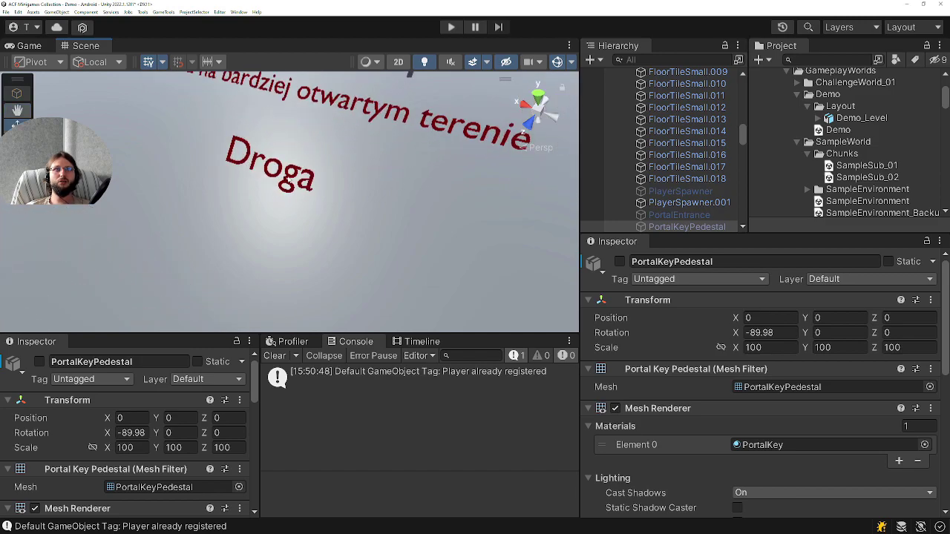
{"action": "left_click", "coordinate": [669, 74]}
{"action": "left_click", "coordinate": [287, 180]}
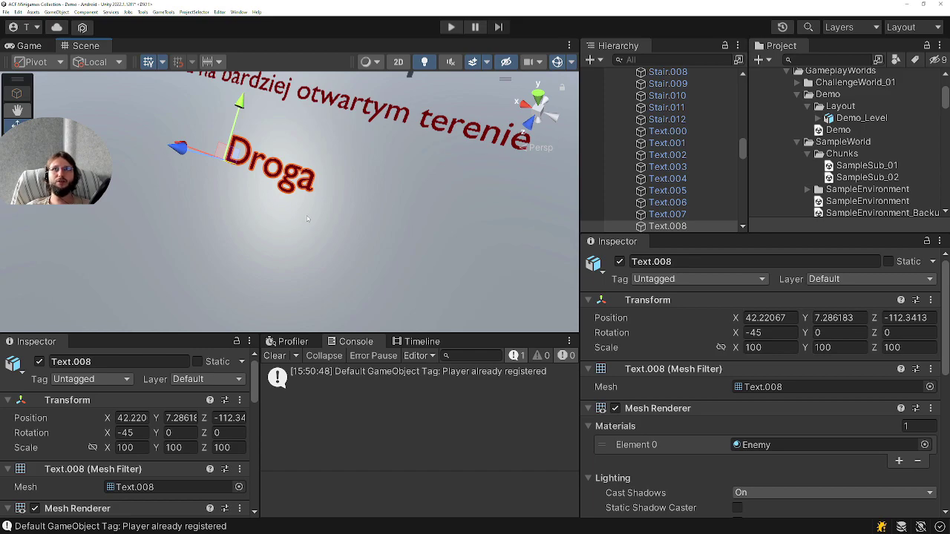
Turn off the 'Droga' floor text object Text.008 so it disappears from the level.
{"action": "left_click_drag", "start_coordinate": [308, 218], "coordinate": [323, 226], "text": "alt"}
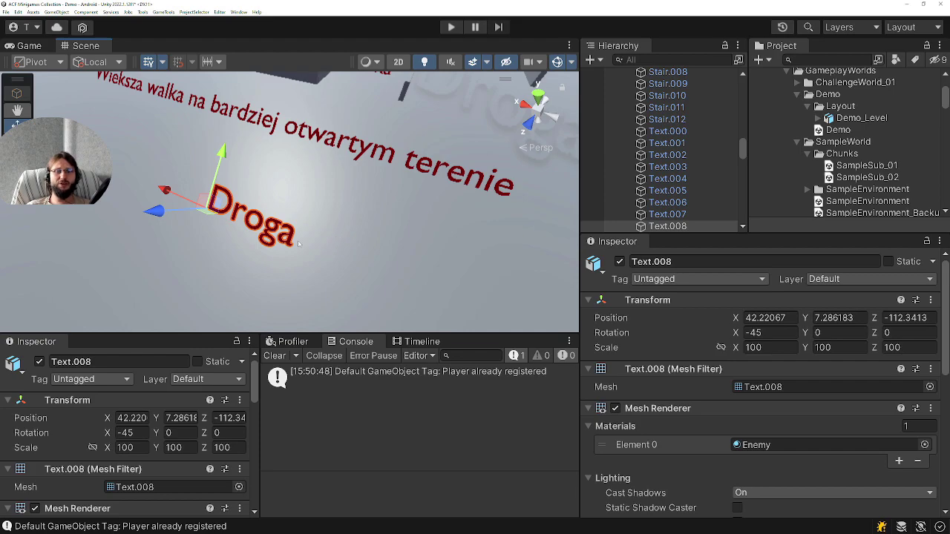
{"action": "scroll", "coordinate": [299, 243], "scroll_direction": "down", "scroll_amount": 2}
{"action": "scroll", "coordinate": [317, 229], "scroll_direction": "down", "scroll_amount": 2}
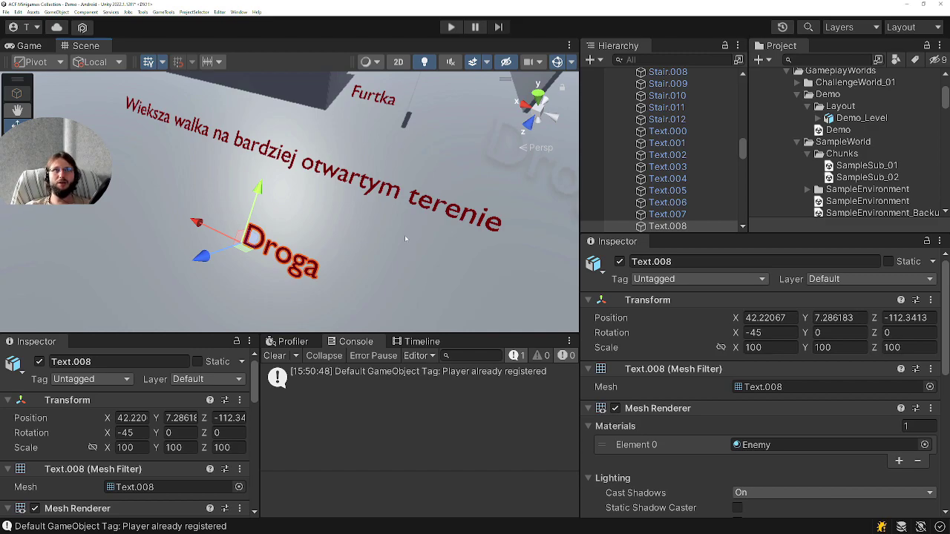
{"action": "scroll", "coordinate": [410, 140], "scroll_direction": "down", "scroll_amount": 5}
{"action": "left_click_drag", "start_coordinate": [410, 140], "coordinate": [210, 251], "text": "alt"}
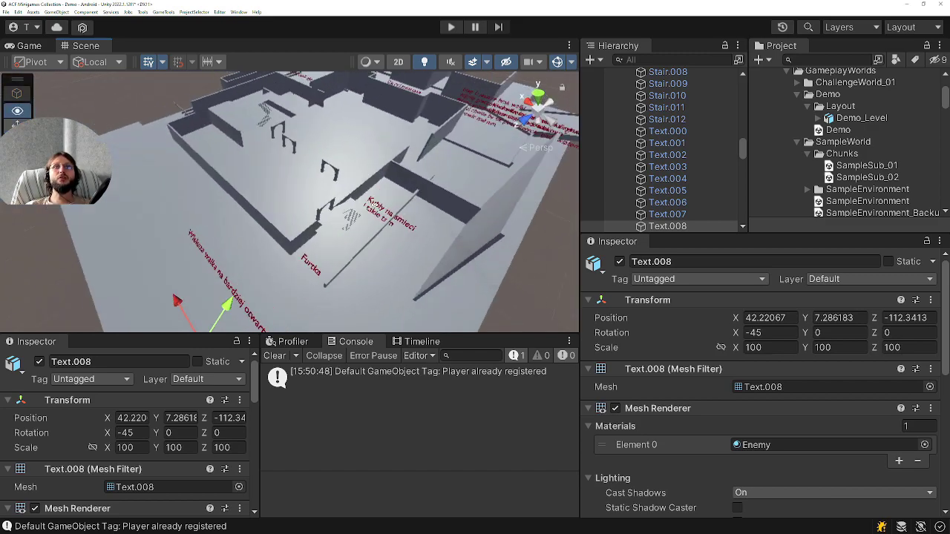
{"action": "scroll", "coordinate": [210, 251], "scroll_direction": "up", "scroll_amount": 5}
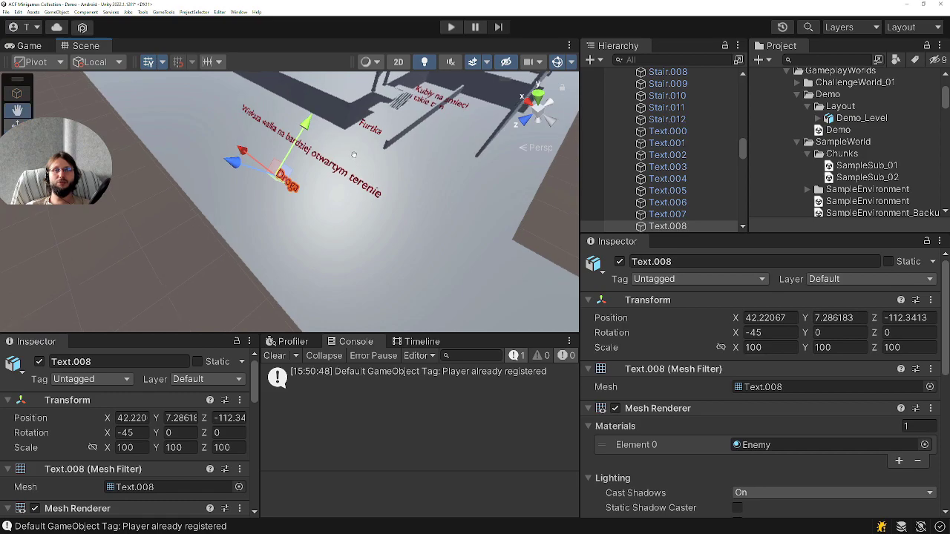
{"action": "middle_click_drag", "start_coordinate": [349, 161], "coordinate": [371, 135]}
{"action": "left_click_drag", "start_coordinate": [371, 134], "coordinate": [504, 210], "text": "alt"}
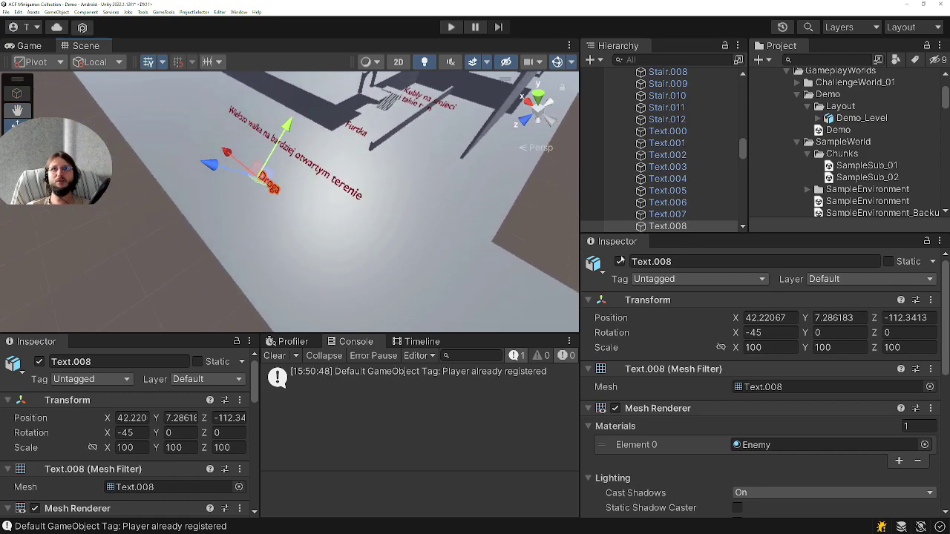
{"action": "left_click", "coordinate": [619, 261]}
Select the level model and the floor tile beneath the text, then scroll through the Hierarchy.
{"action": "left_click", "coordinate": [357, 197]}
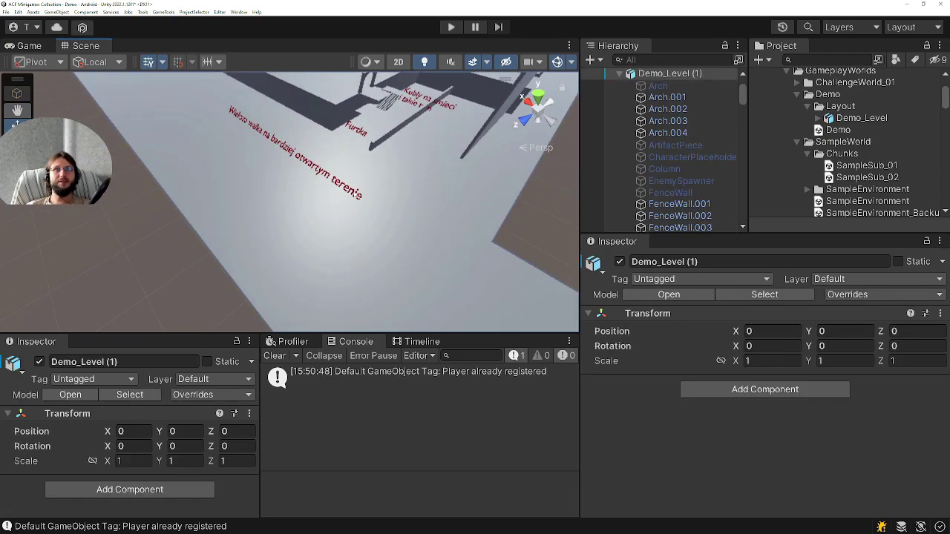
{"action": "left_click", "coordinate": [357, 197]}
{"action": "scroll", "coordinate": [684, 141], "scroll_direction": "down", "scroll_amount": 5}
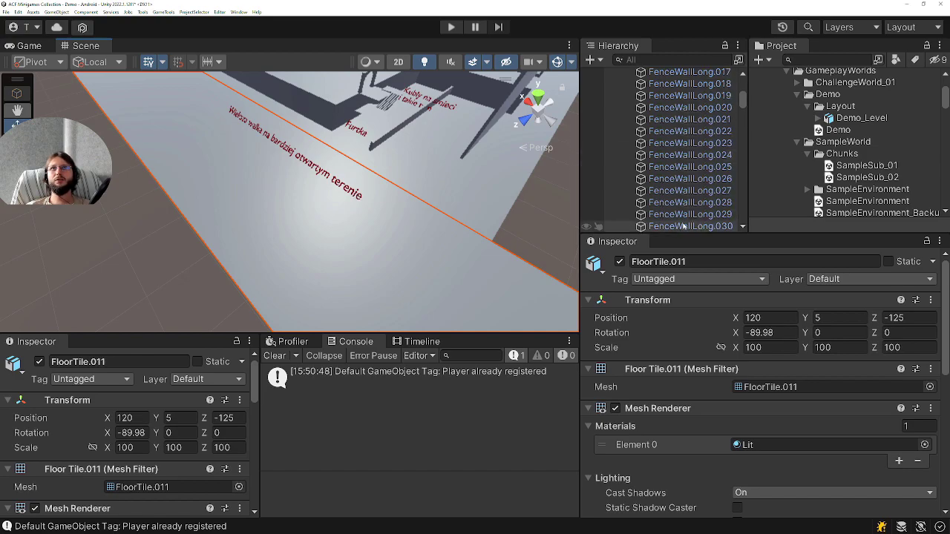
{"action": "scroll", "coordinate": [684, 163], "scroll_direction": "down", "scroll_amount": 5}
{"action": "scroll", "coordinate": [685, 185], "scroll_direction": "down", "scroll_amount": 5}
{"action": "scroll", "coordinate": [686, 204], "scroll_direction": "down", "scroll_amount": 5}
{"action": "scroll", "coordinate": [686, 203], "scroll_direction": "down", "scroll_amount": 5}
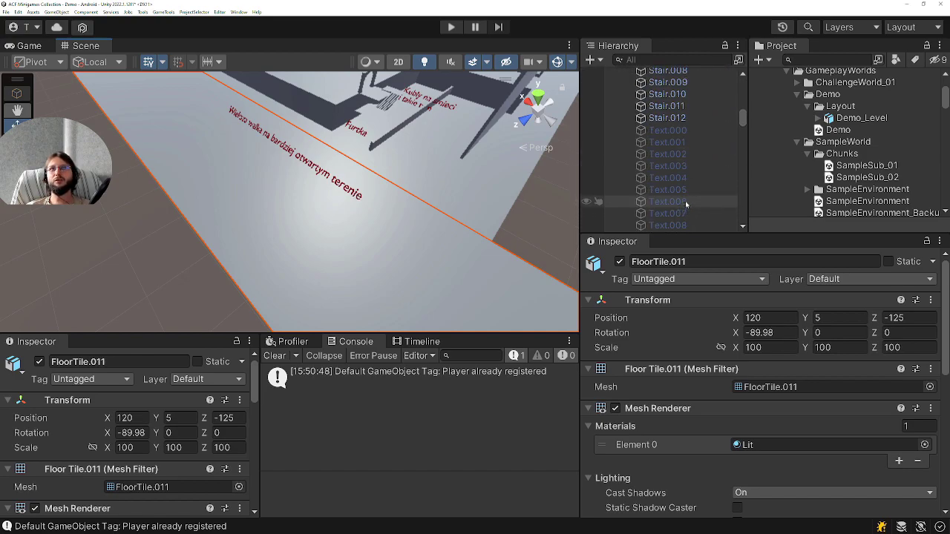
{"action": "scroll", "coordinate": [681, 205], "scroll_direction": "down", "scroll_amount": 3}
{"action": "scroll", "coordinate": [674, 206], "scroll_direction": "down", "scroll_amount": 3}
{"action": "scroll", "coordinate": [698, 178], "scroll_direction": "down", "scroll_amount": 5}
{"action": "left_click_drag", "start_coordinate": [742, 128], "coordinate": [742, 73]}
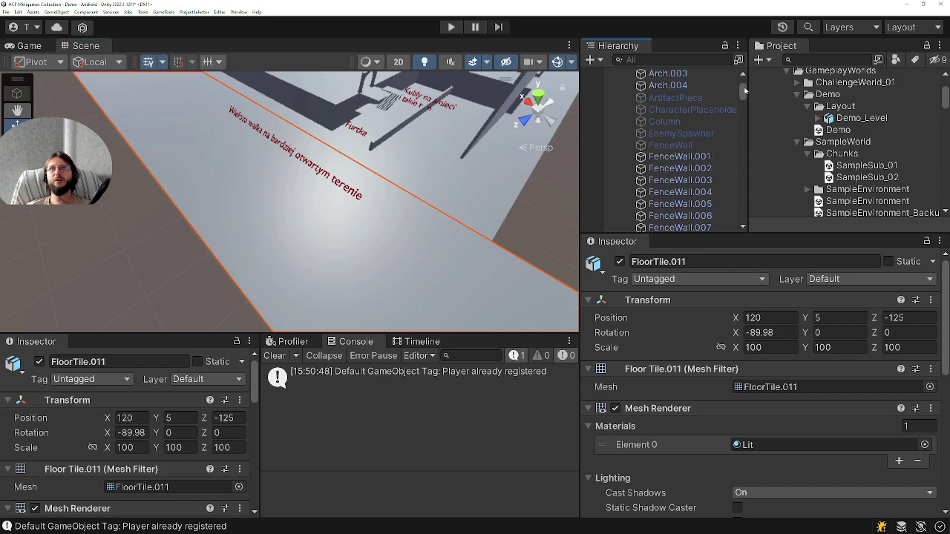
Select Demo_Level (1), Text.009, then Text.000, and frame the view on Text.000.
{"action": "left_click", "coordinate": [648, 158]}
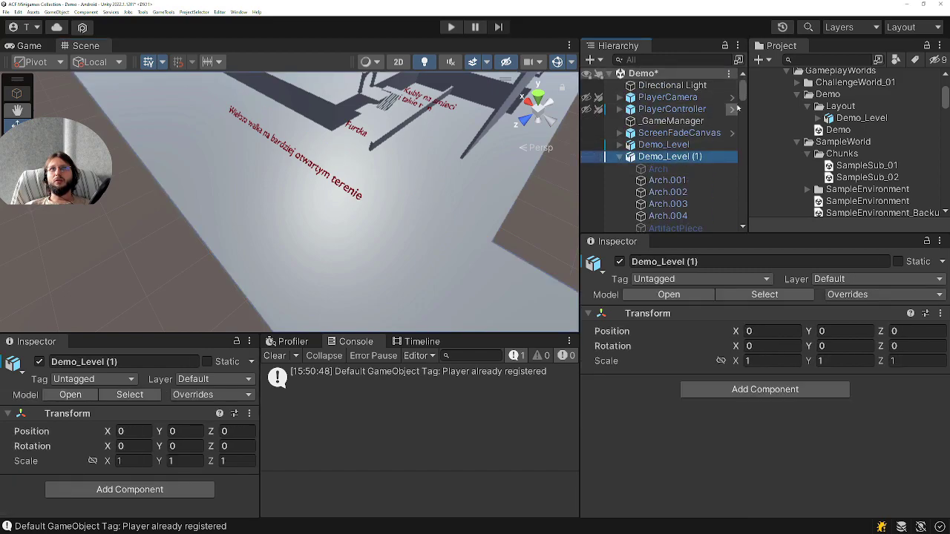
{"action": "left_click_drag", "start_coordinate": [743, 89], "coordinate": [739, 131]}
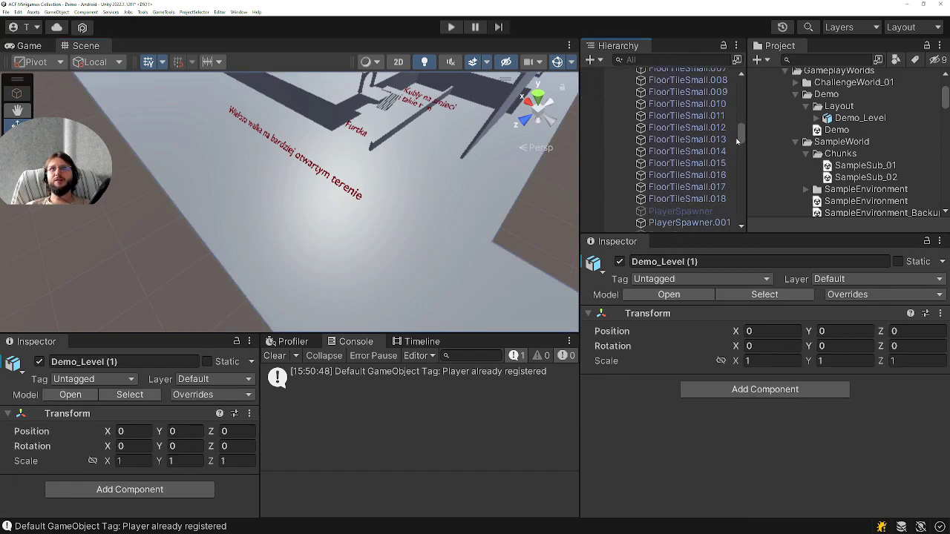
{"action": "scroll", "coordinate": [683, 148], "scroll_direction": "down", "scroll_amount": 10}
{"action": "left_click", "coordinate": [677, 140]}
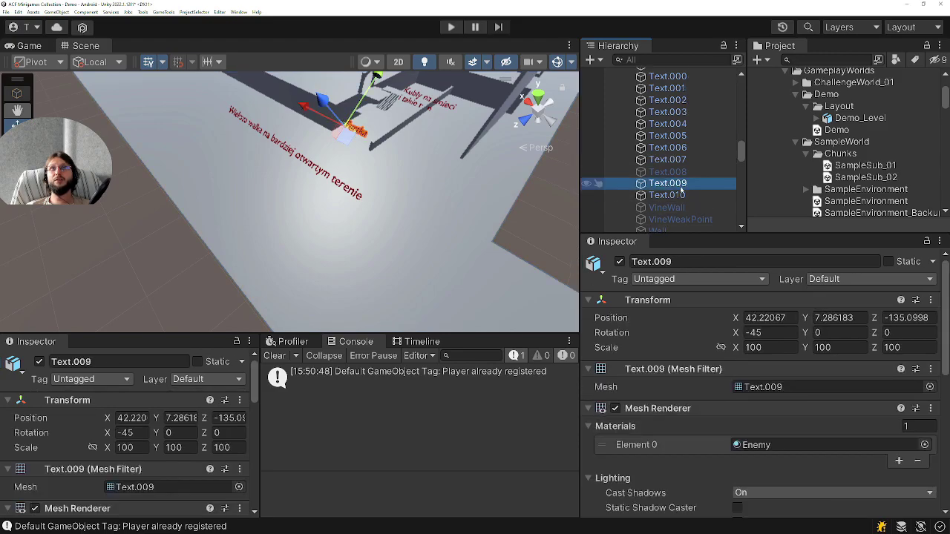
{"action": "scroll", "coordinate": [672, 137], "scroll_direction": "up", "scroll_amount": 3}
{"action": "left_click", "coordinate": [663, 122]}
{"action": "key", "text": "f"}
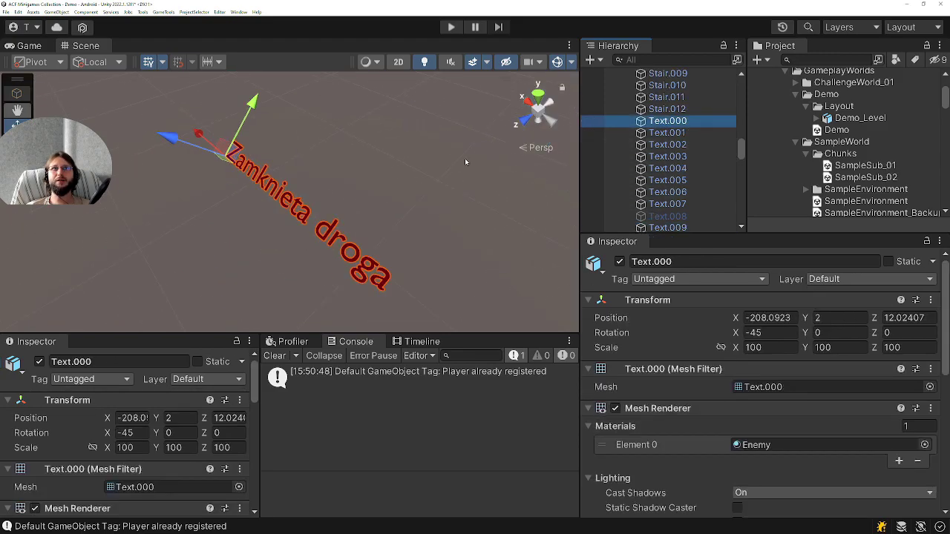
{"action": "scroll", "coordinate": [465, 158], "scroll_direction": "down", "scroll_amount": 5}
{"action": "scroll", "coordinate": [297, 200], "scroll_direction": "up", "scroll_amount": 5}
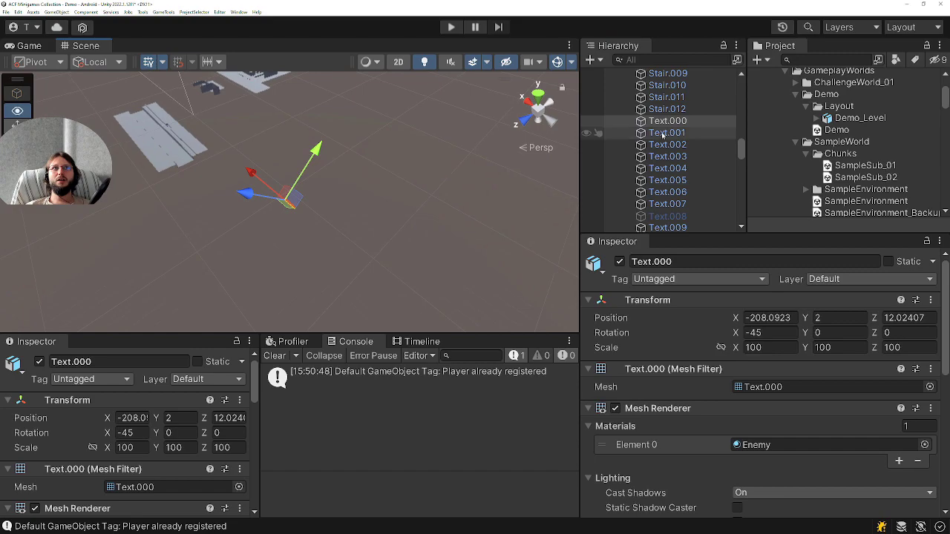
{"action": "middle_click_drag", "start_coordinate": [223, 148], "coordinate": [334, 245]}
Select Text.000 through Text.010 together and toggle their active state off and back on.
{"action": "scroll", "coordinate": [701, 184], "scroll_direction": "down", "scroll_amount": 3}
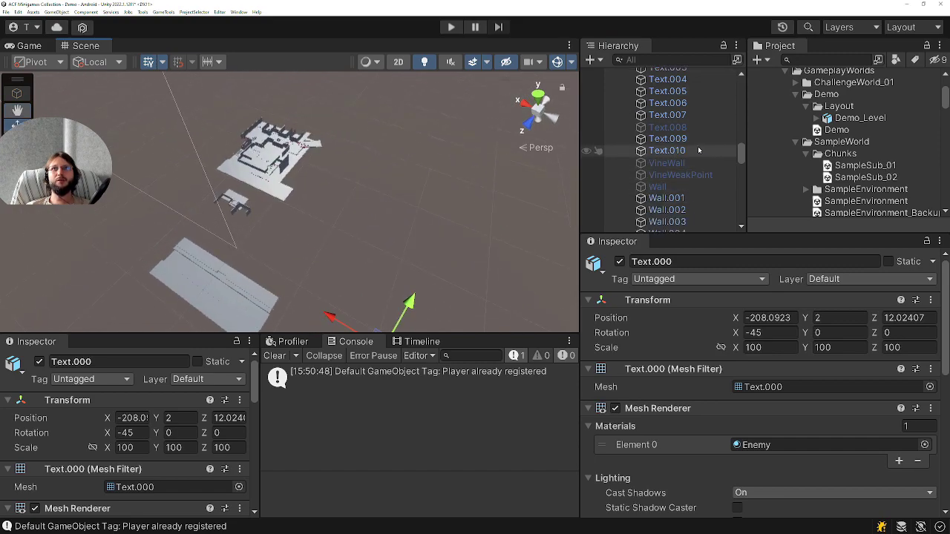
{"action": "left_click", "coordinate": [668, 151], "text": "shift"}
{"action": "left_click", "coordinate": [619, 262]}
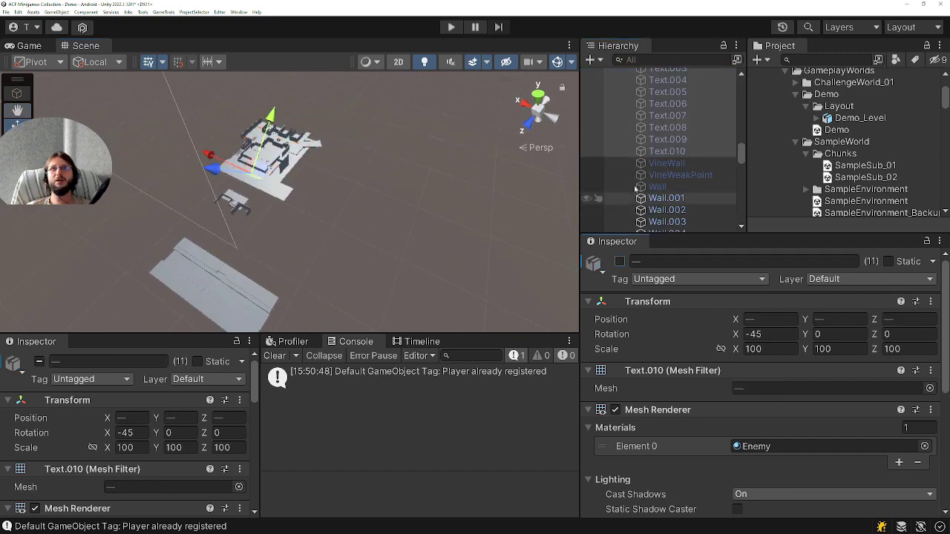
{"action": "scroll", "coordinate": [732, 377], "scroll_direction": "down", "scroll_amount": 3}
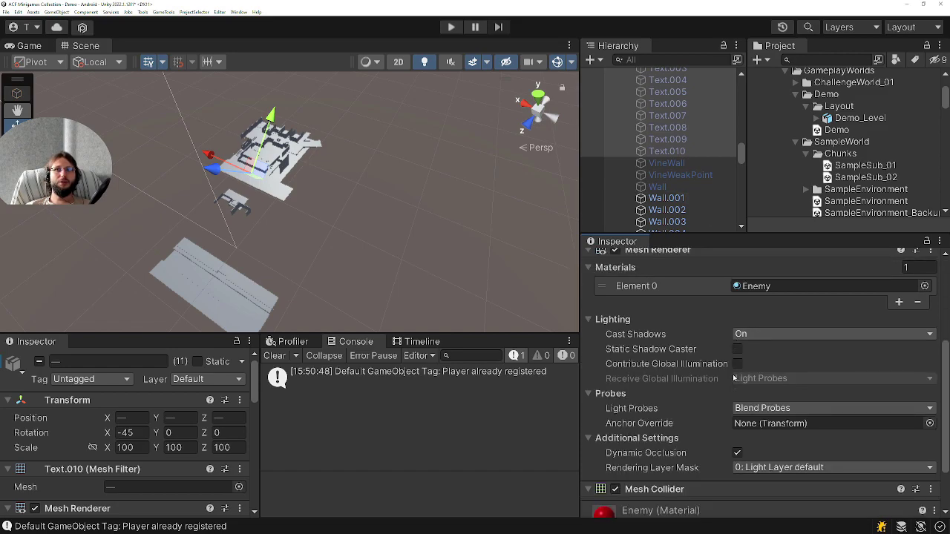
{"action": "scroll", "coordinate": [648, 425], "scroll_direction": "down", "scroll_amount": 2}
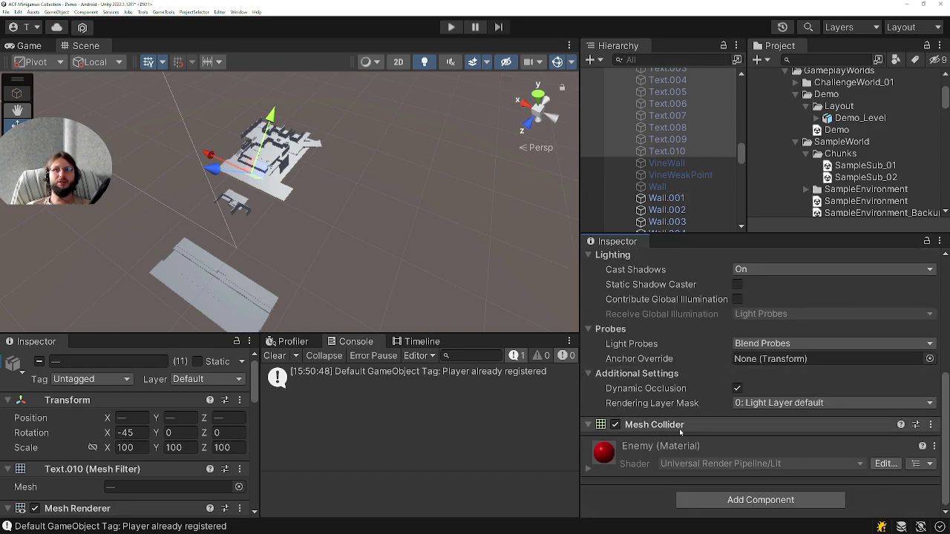
{"action": "scroll", "coordinate": [680, 432], "scroll_direction": "up", "scroll_amount": 5}
{"action": "left_click", "coordinate": [619, 261]}
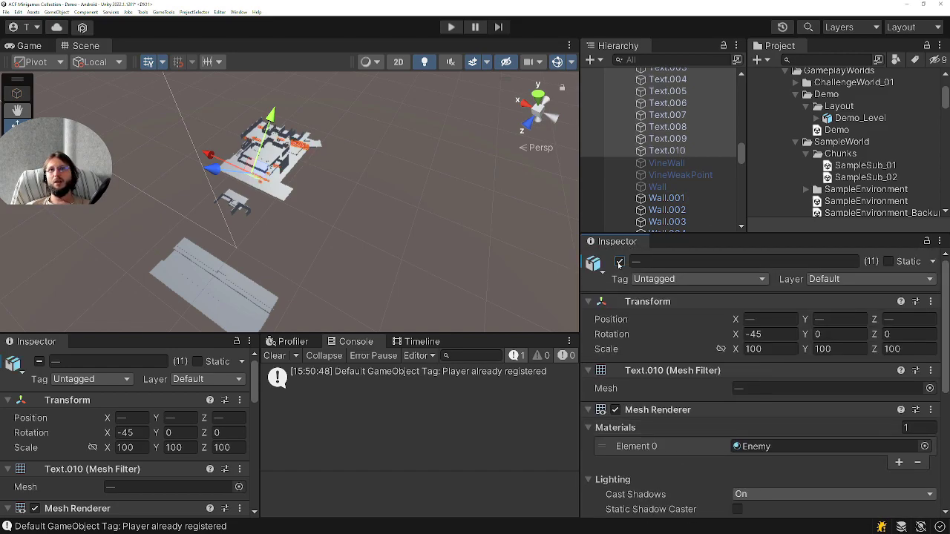
{"action": "scroll", "coordinate": [694, 349], "scroll_direction": "down", "scroll_amount": 5}
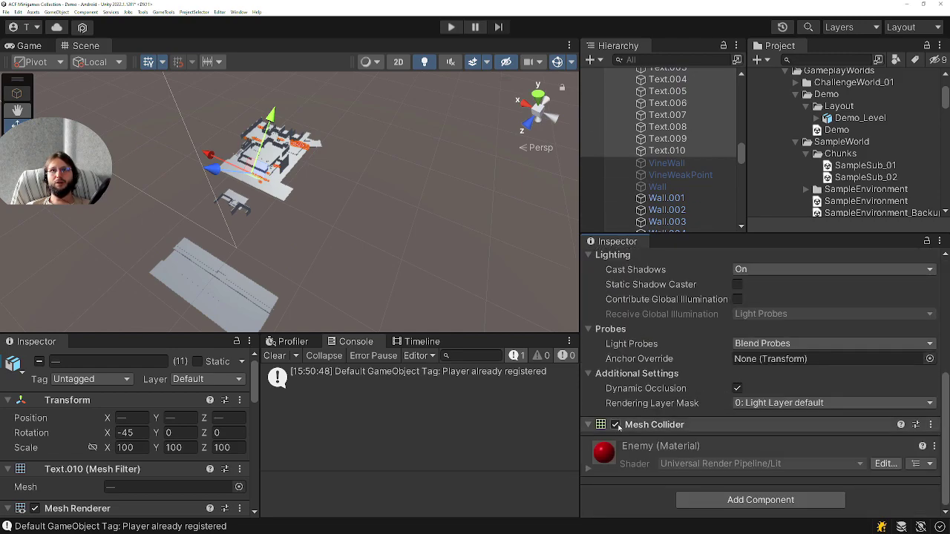
{"action": "scroll", "coordinate": [333, 217], "scroll_direction": "up", "scroll_amount": 2}
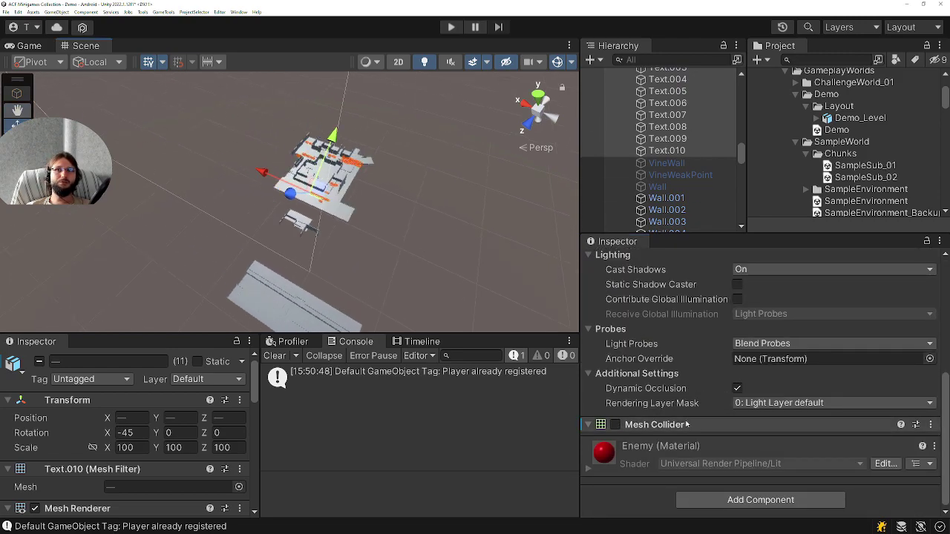
{"action": "scroll", "coordinate": [303, 227], "scroll_direction": "down", "scroll_amount": 2}
Select and frame the wall piece Wall.020, then start the game in Play mode.
{"action": "left_click_drag", "start_coordinate": [303, 228], "coordinate": [414, 227], "text": "alt"}
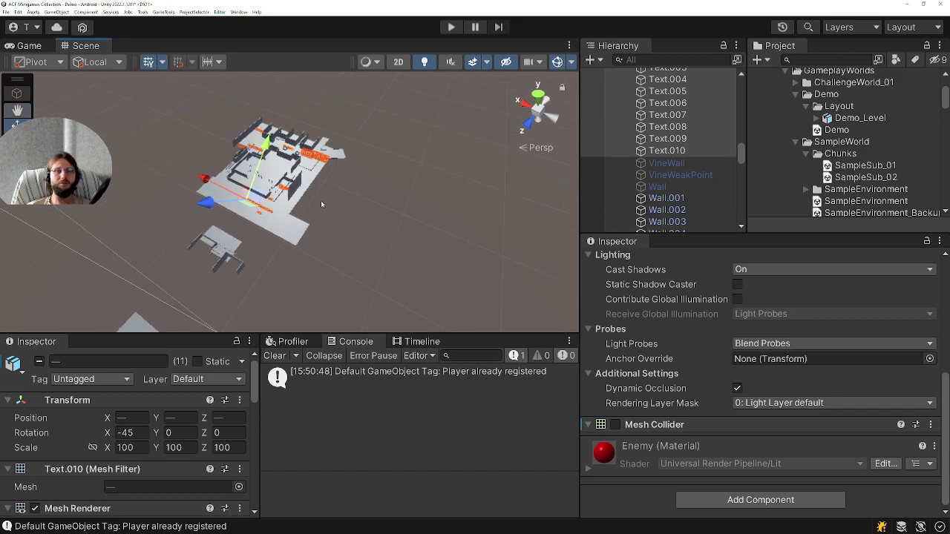
{"action": "left_click", "coordinate": [321, 201]}
{"action": "left_click", "coordinate": [297, 161]}
{"action": "left_click", "coordinate": [297, 161]}
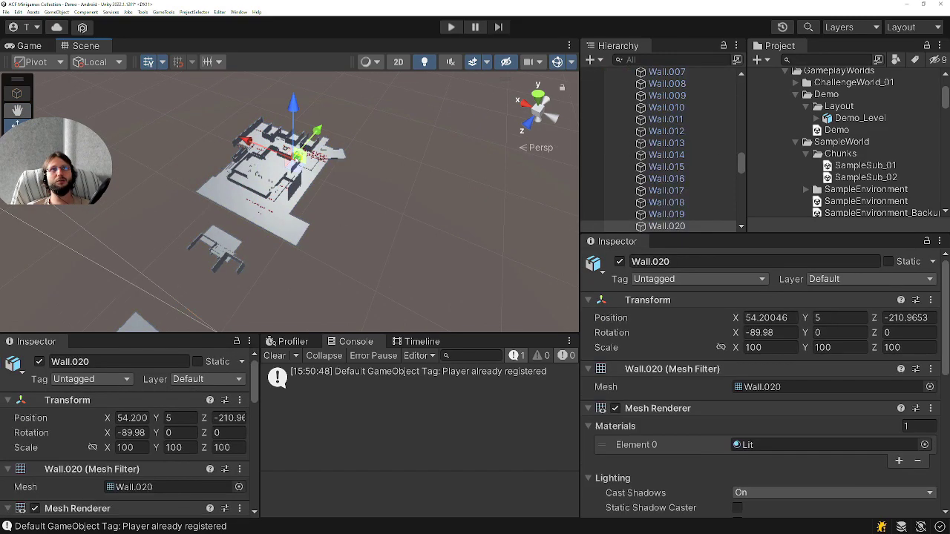
{"action": "key", "text": "f"}
{"action": "left_click_drag", "start_coordinate": [297, 162], "coordinate": [354, 181], "text": "alt"}
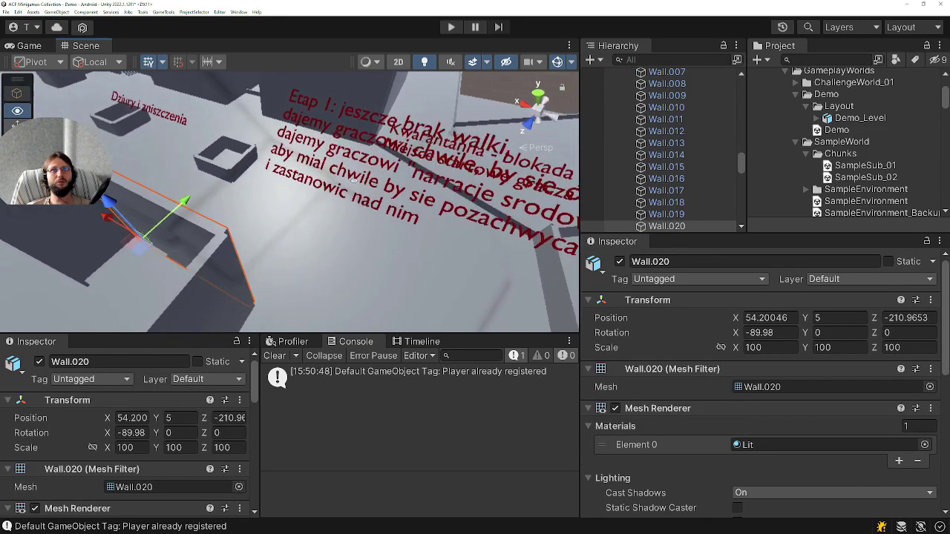
{"action": "key", "text": "ctrl+p"}
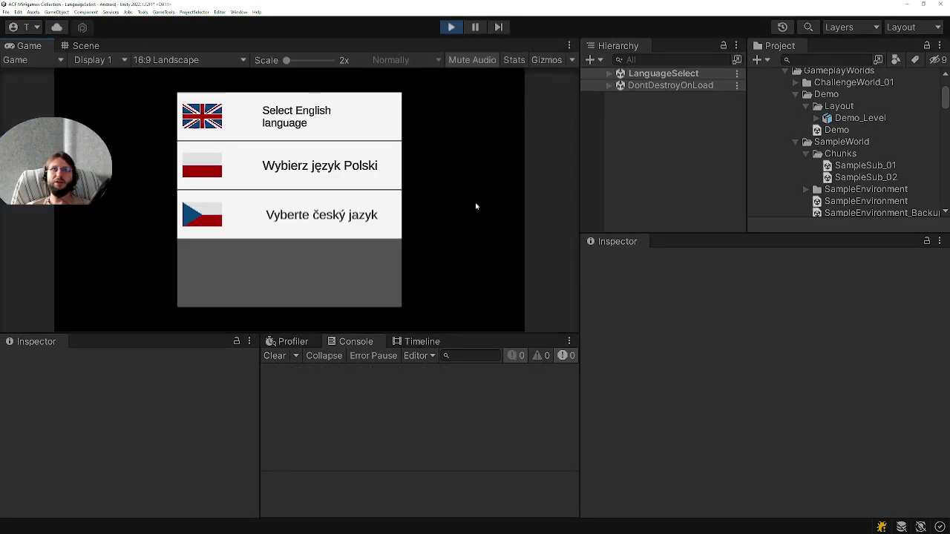
Choose Polish, confirm Boomer Shooter, and start a new game in the last empty slot.
{"action": "left_click", "coordinate": [392, 184]}
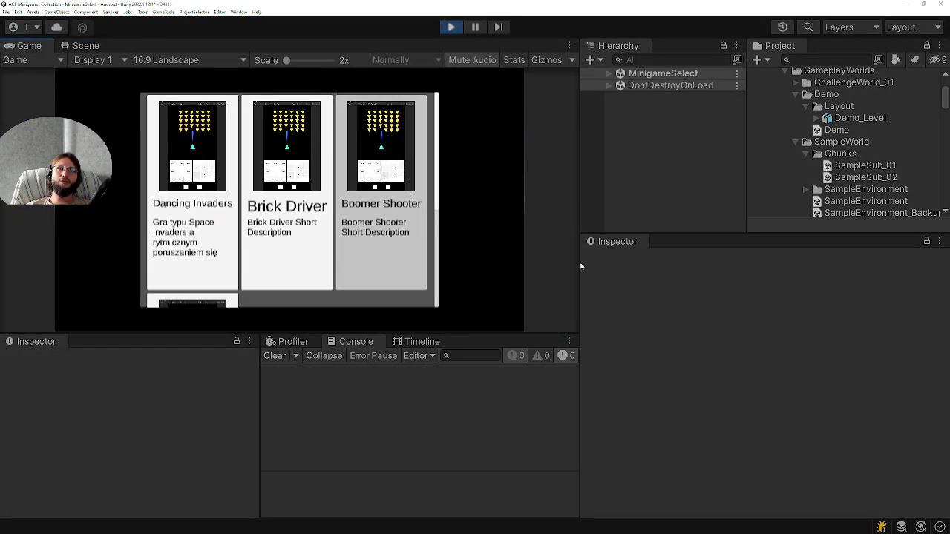
{"action": "key", "text": "Return"}
{"action": "key", "text": "Down"}
{"action": "key", "text": "Return"}
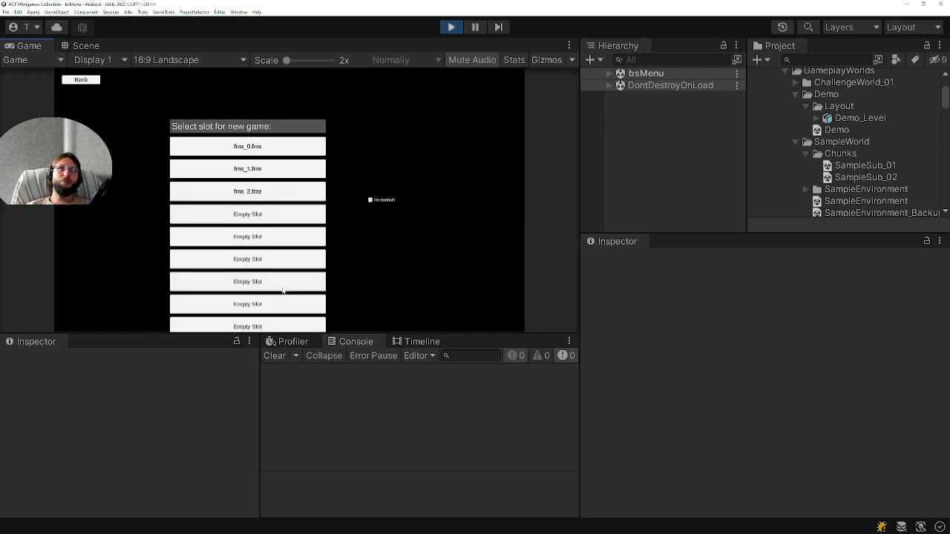
{"action": "left_click", "coordinate": [261, 319]}
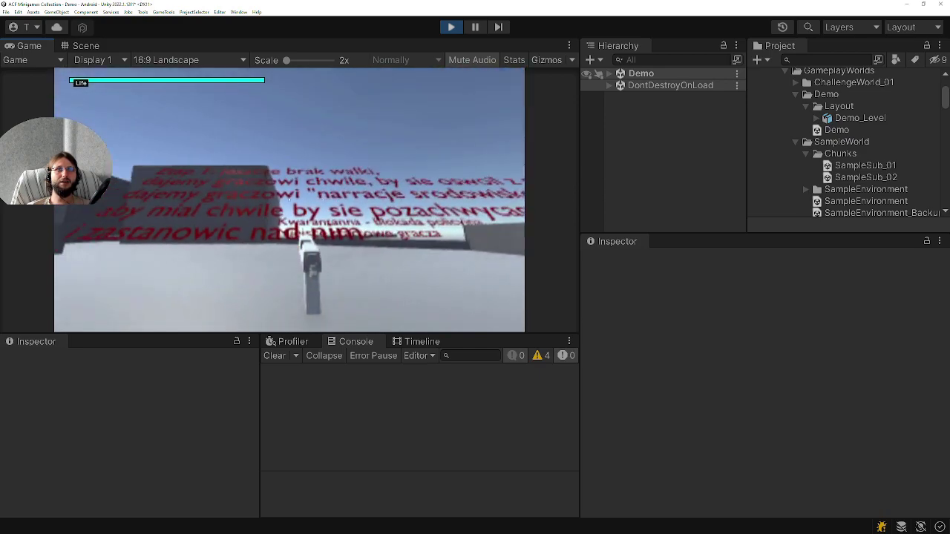
Walk the player through the level past the red text walls and grey buildings.
{"action": "key", "text": "w"}
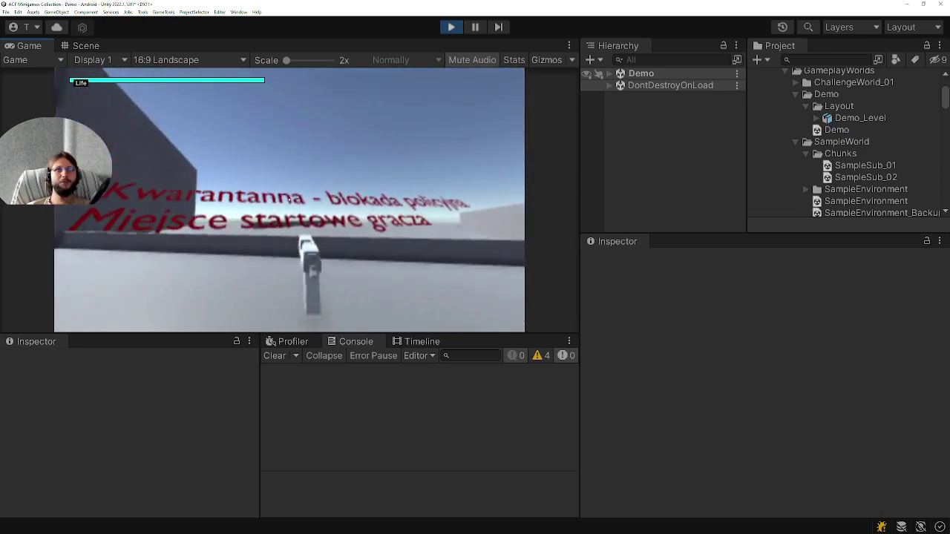
{"action": "key", "text": "w"}
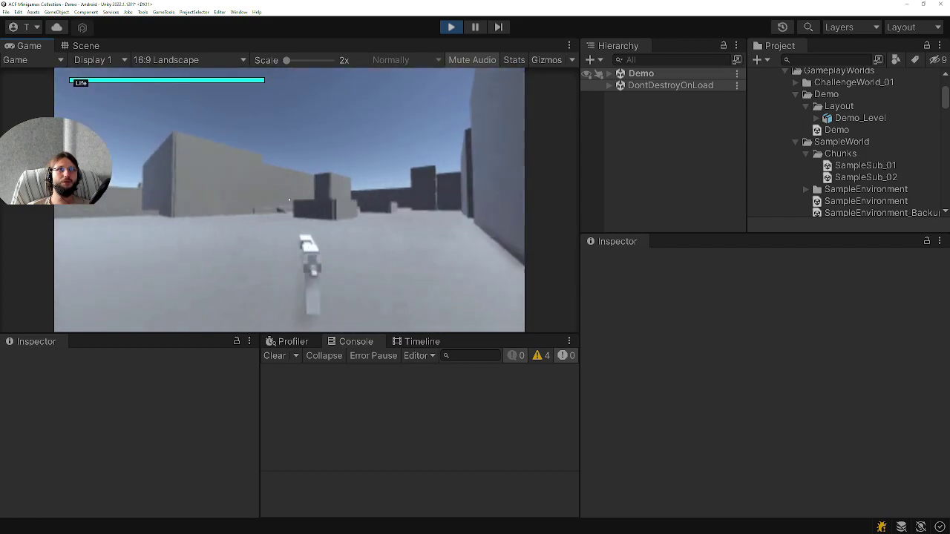
{"action": "key", "text": "w"}
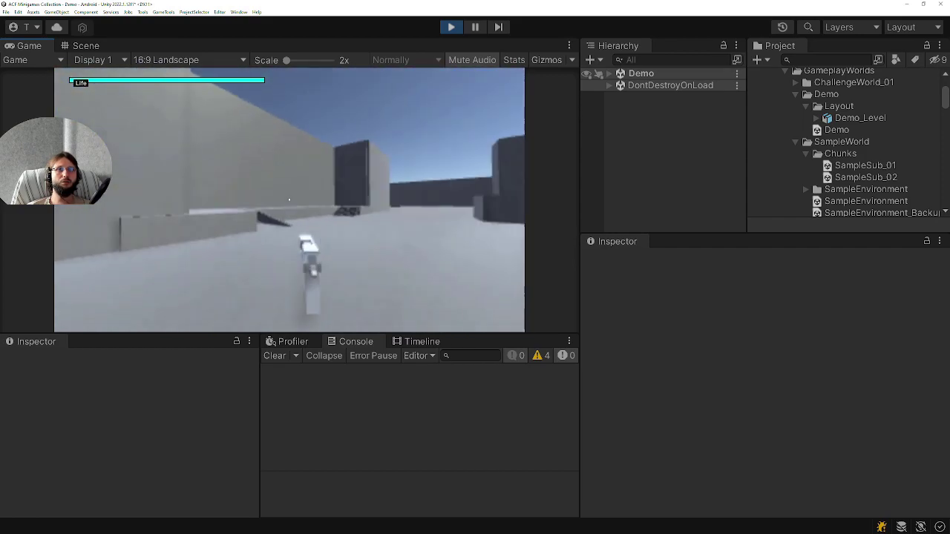
{"action": "key", "text": "w"}
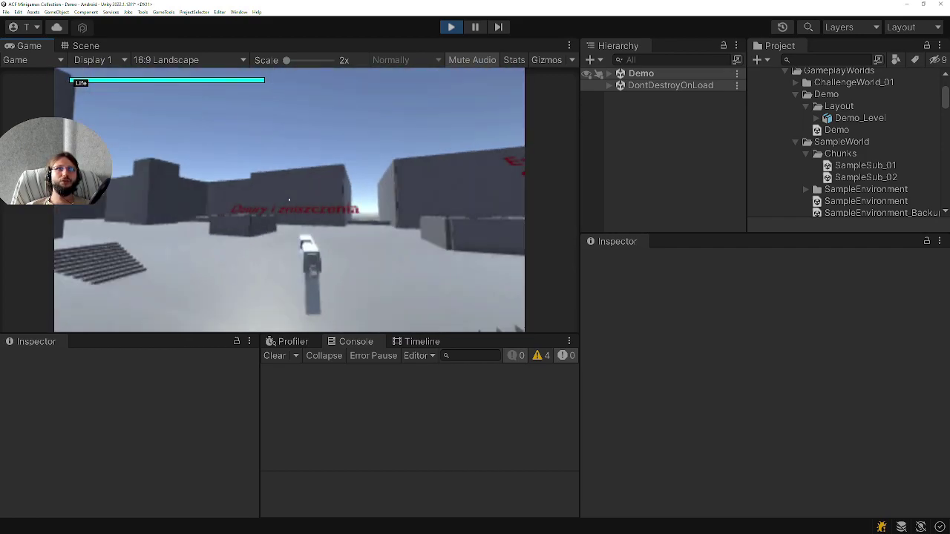
{"action": "key", "text": "w"}
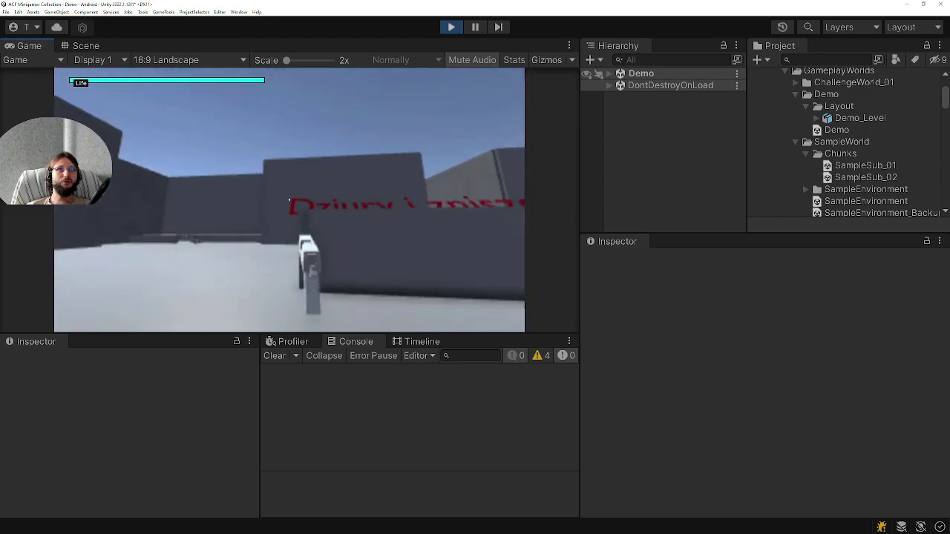
{"action": "key", "text": "w"}
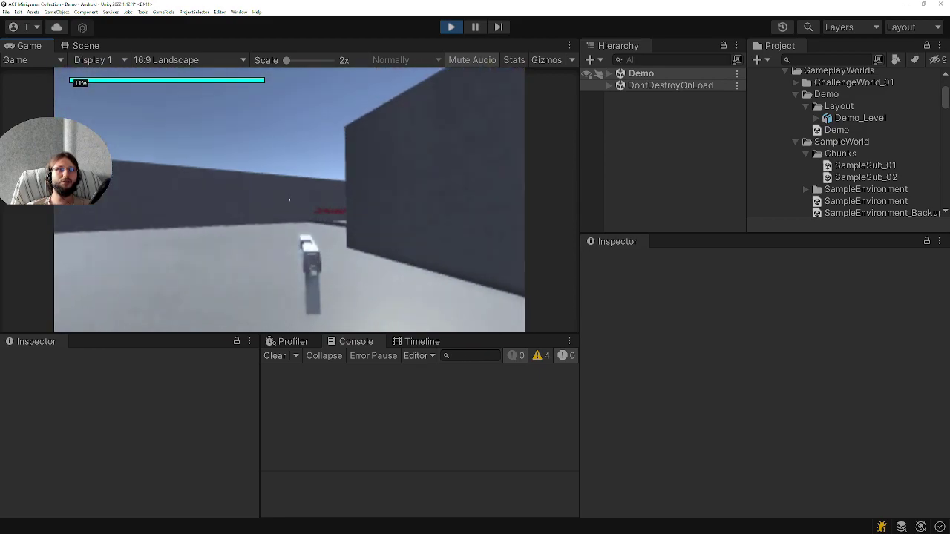
{"action": "key", "text": "w"}
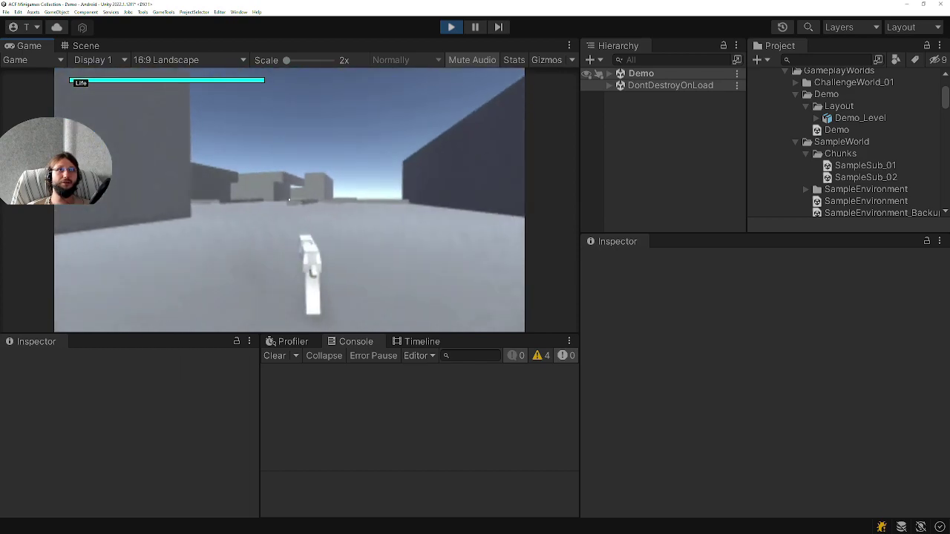
{"action": "key", "text": "w"}
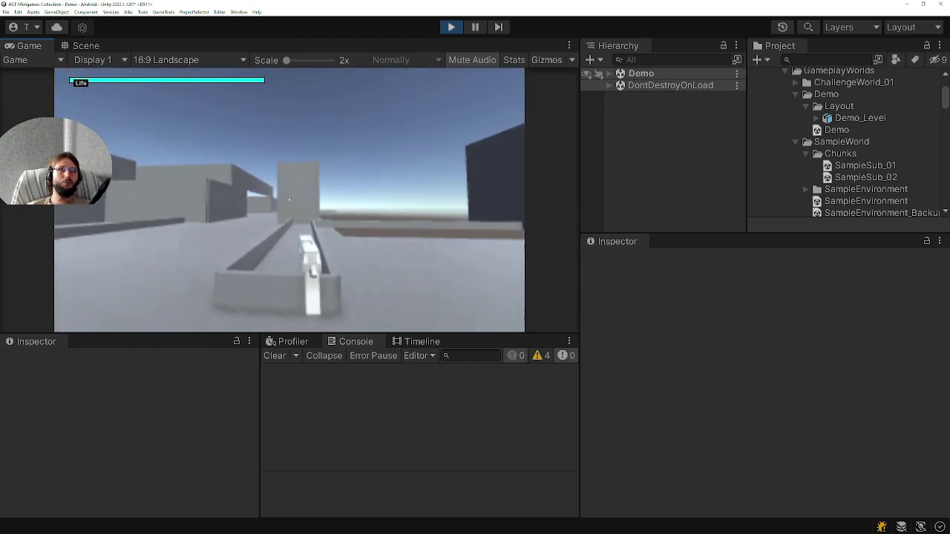
{"action": "key", "text": "w"}
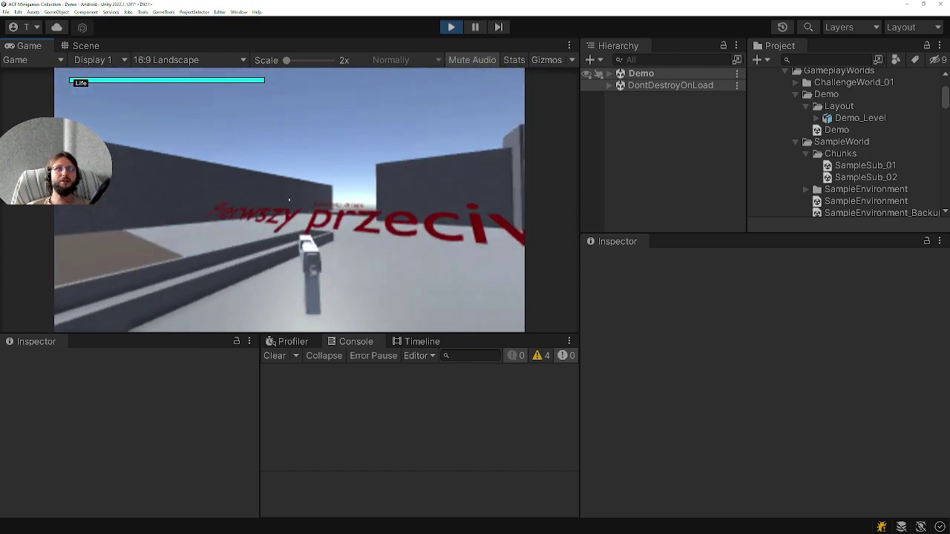
{"action": "key", "text": "w"}
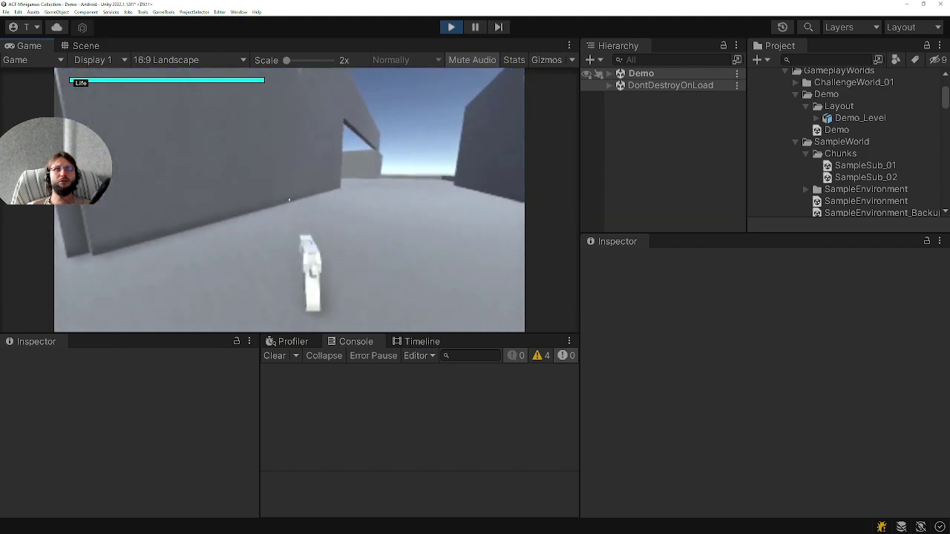
Climb the staircase to the upper level along the arches, then stop Play mode.
{"action": "key", "text": "w"}
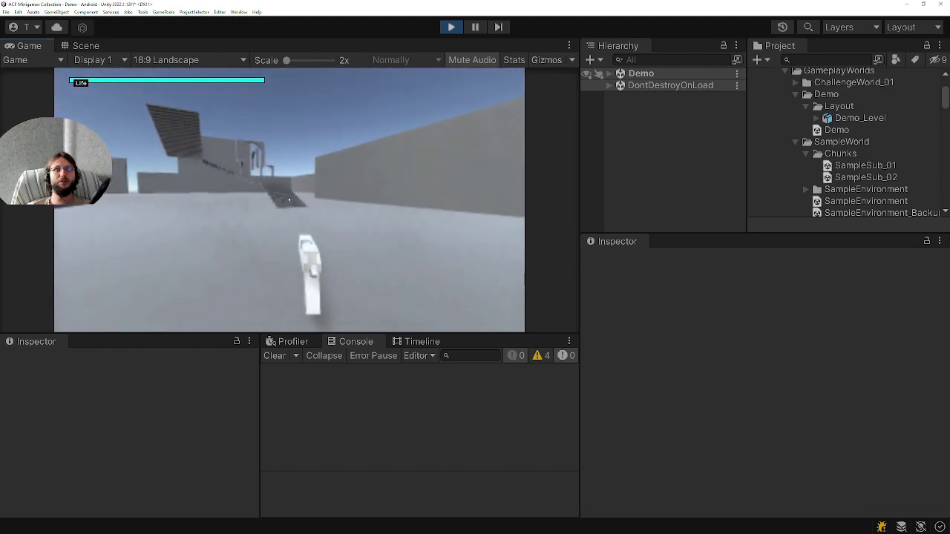
{"action": "key", "text": "w"}
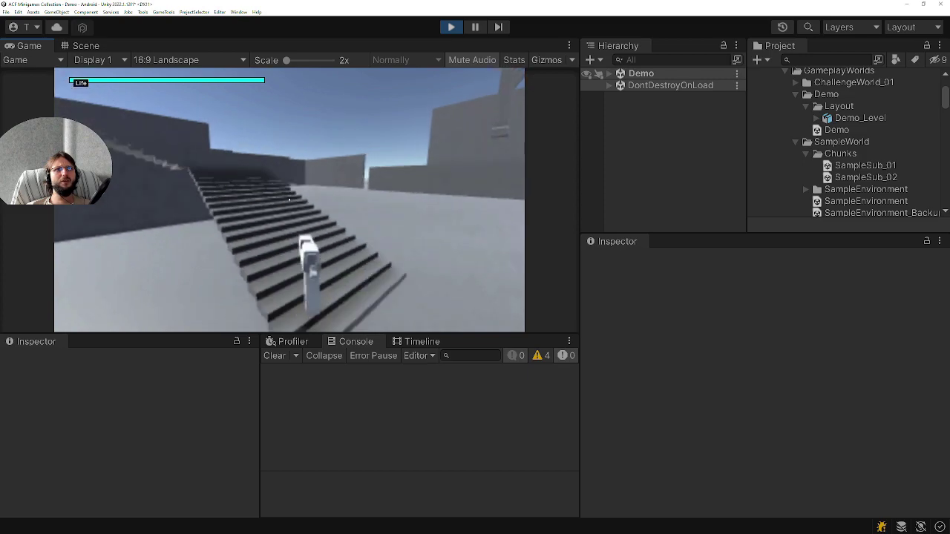
{"action": "key", "text": "w"}
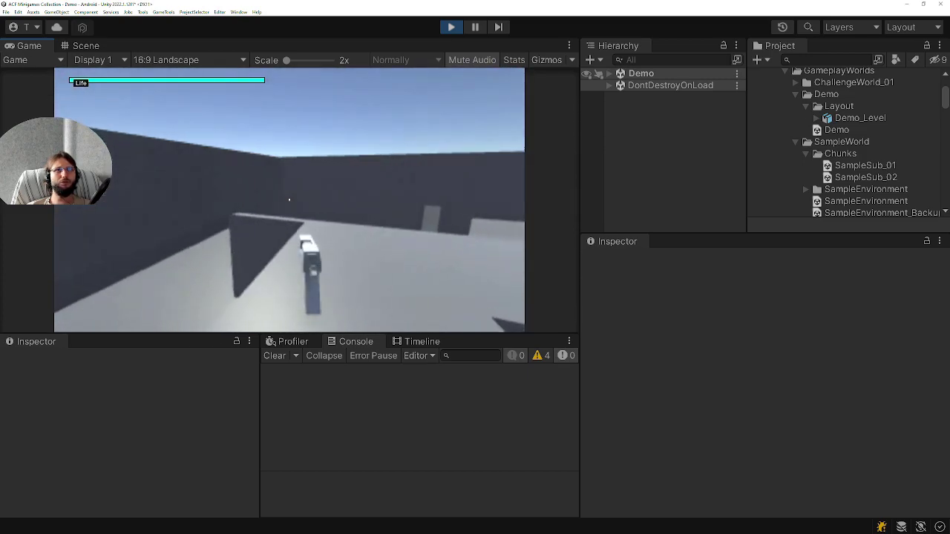
{"action": "key", "text": "w"}
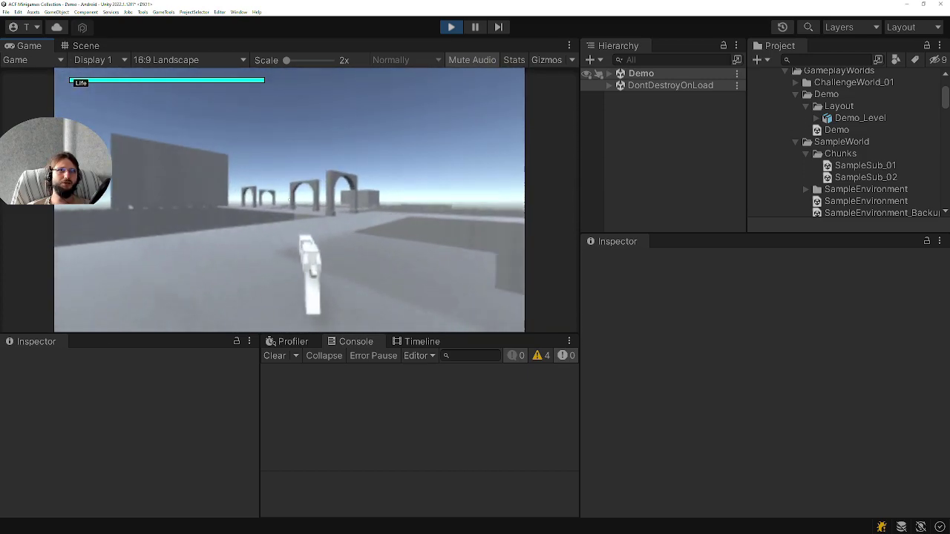
{"action": "key", "text": "w"}
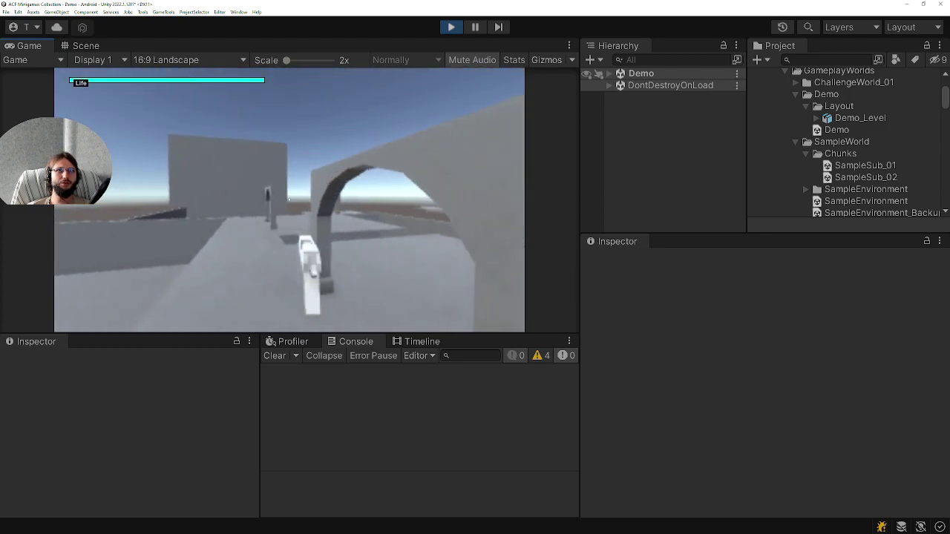
{"action": "key", "text": "ctrl+p"}
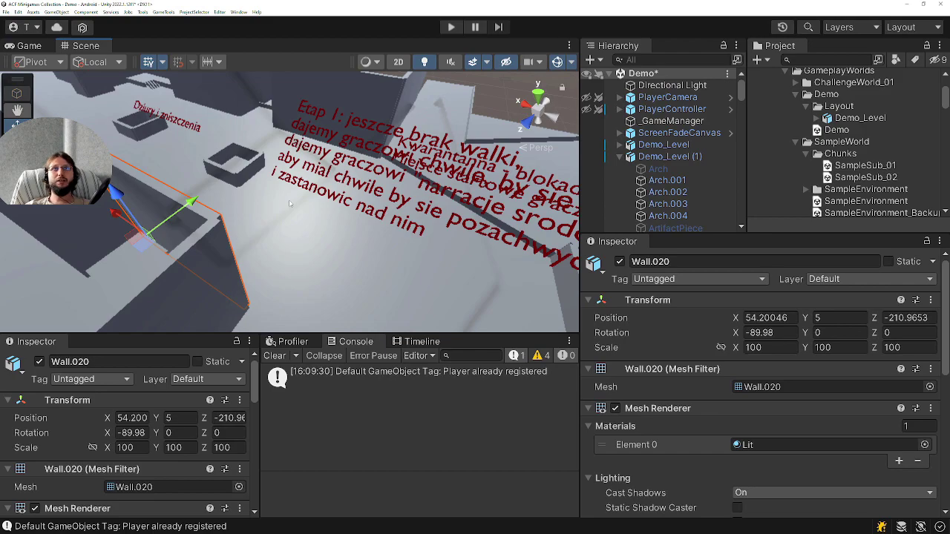
Delete the duplicate Demo_Level (1) from the Unity Hierarchy.
{"action": "right_click_drag", "start_coordinate": [460, 312], "coordinate": [445, 331]}
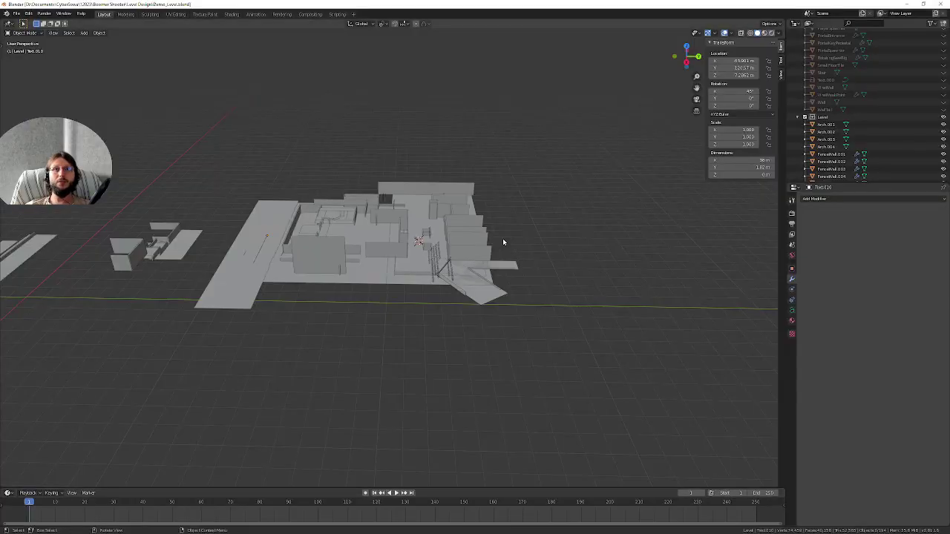
{"action": "mouse_move", "coordinate": [503, 238]}
{"action": "middle_mouse_down"}
{"action": "mouse_move", "coordinate": [423, 284]}
{"action": "mouse_move", "coordinate": [427, 245]}
{"action": "middle_mouse_up"}
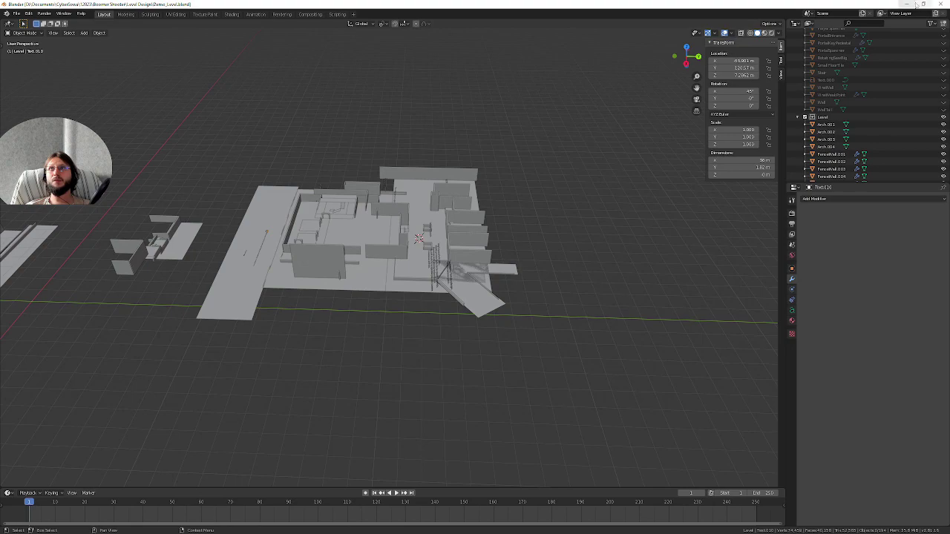
{"action": "left_click", "coordinate": [906, 3]}
{"action": "left_click", "coordinate": [663, 144]}
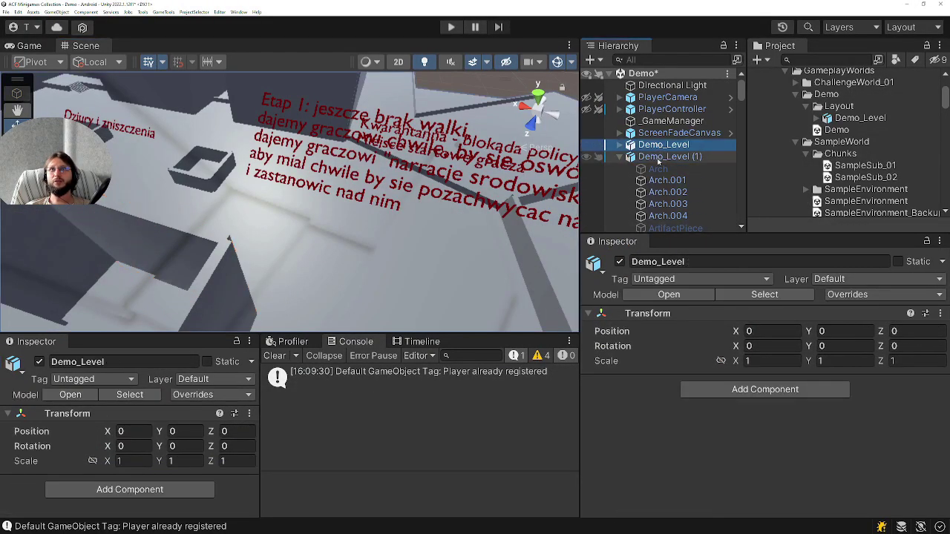
{"action": "left_click", "coordinate": [661, 157]}
{"action": "key", "text": "Delete"}
Select the original Demo_Level object and its model asset in the Project window.
{"action": "right_click_drag", "start_coordinate": [475, 189], "coordinate": [465, 186]}
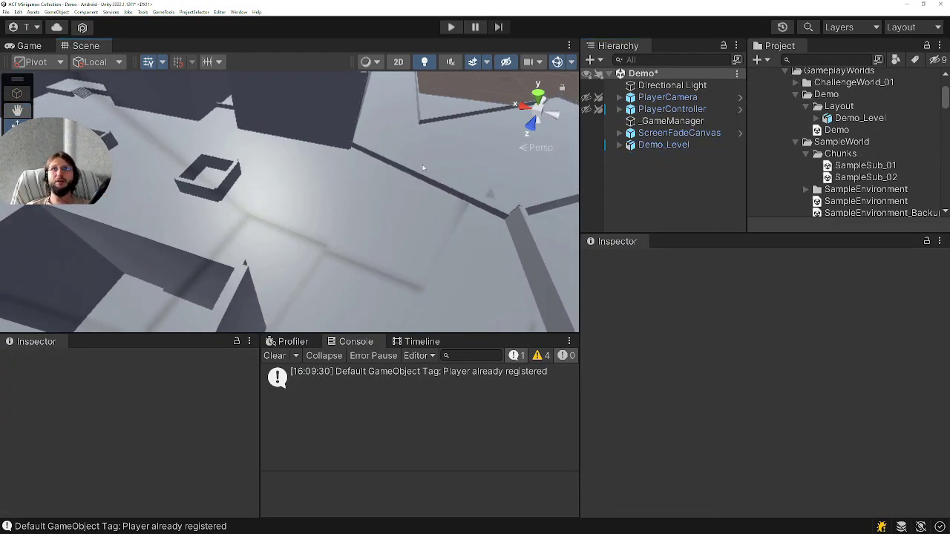
{"action": "left_click", "coordinate": [690, 147]}
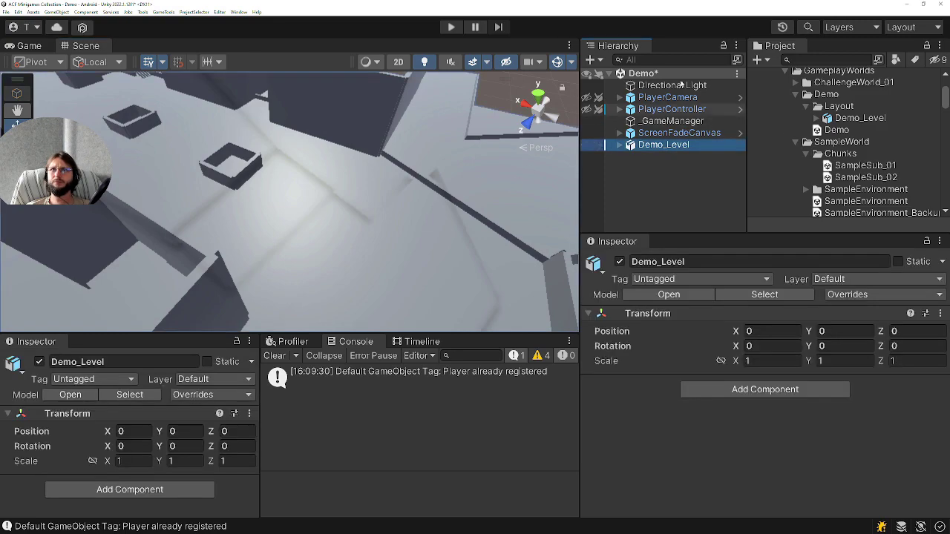
{"action": "left_click", "coordinate": [848, 121]}
Reveal Demo_Level.fbx in File Explorer, select the Layout folder path, then return to Blender.
{"action": "right_click", "coordinate": [846, 123]}
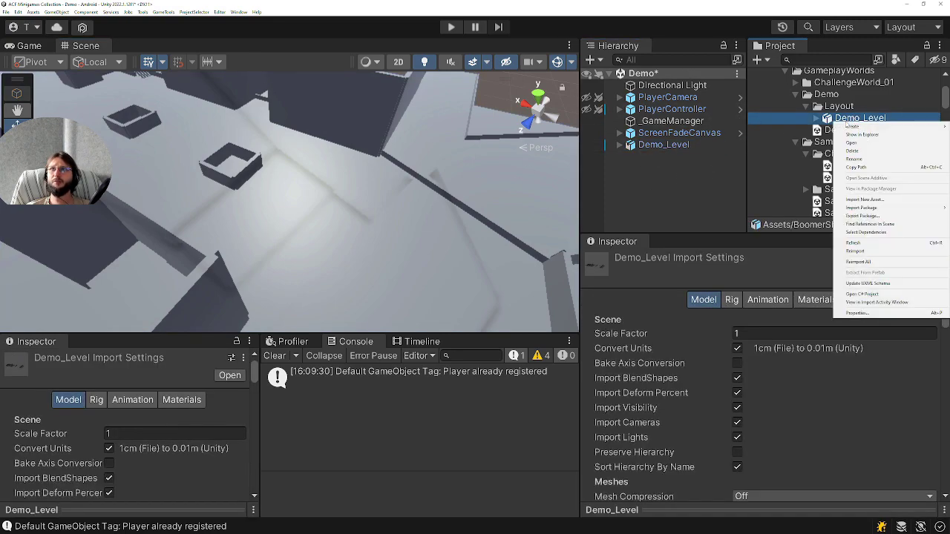
{"action": "left_click", "coordinate": [871, 135]}
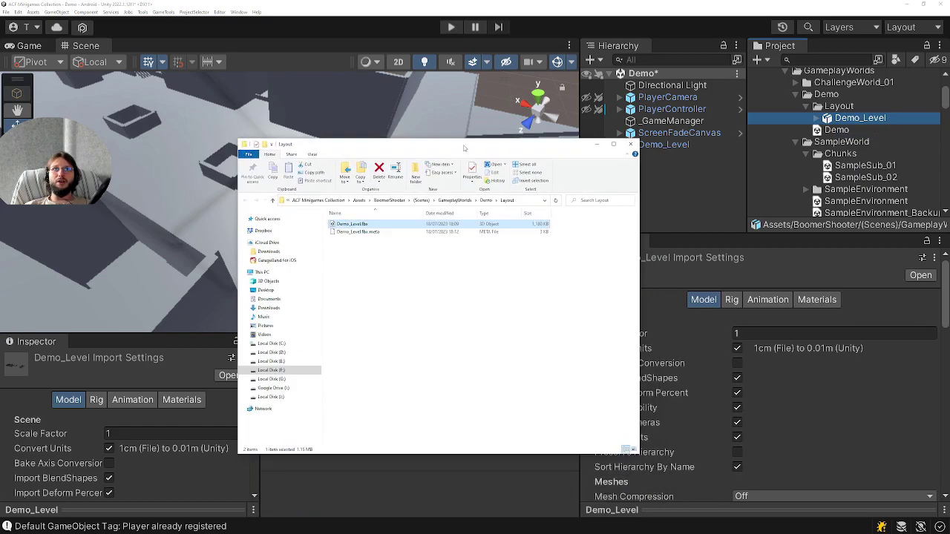
{"action": "left_click", "coordinate": [530, 201]}
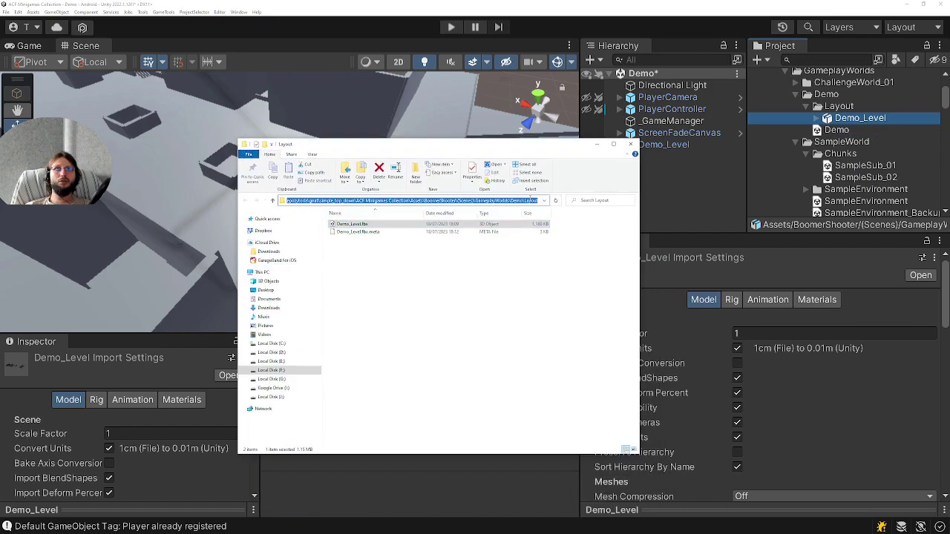
{"action": "left_click", "coordinate": [596, 143]}
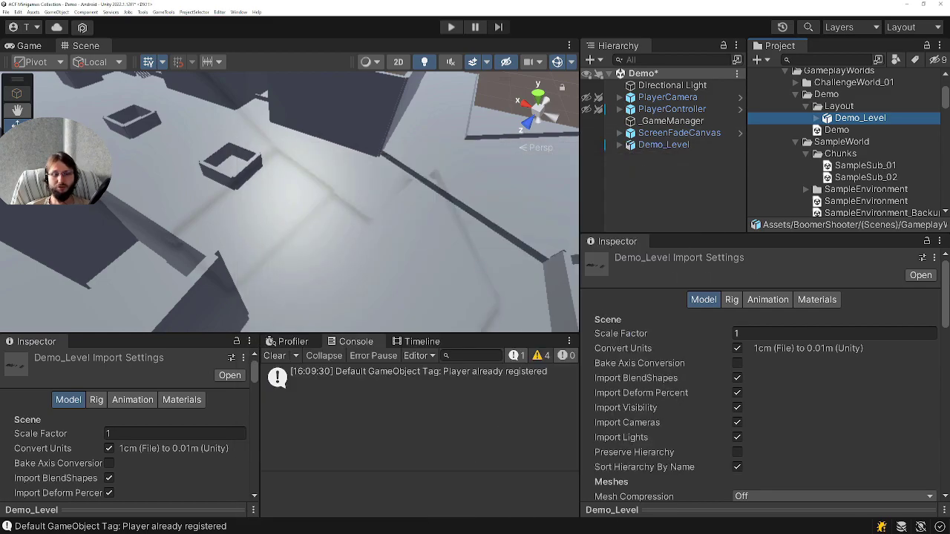
{"action": "key", "text": "alt+Tab"}
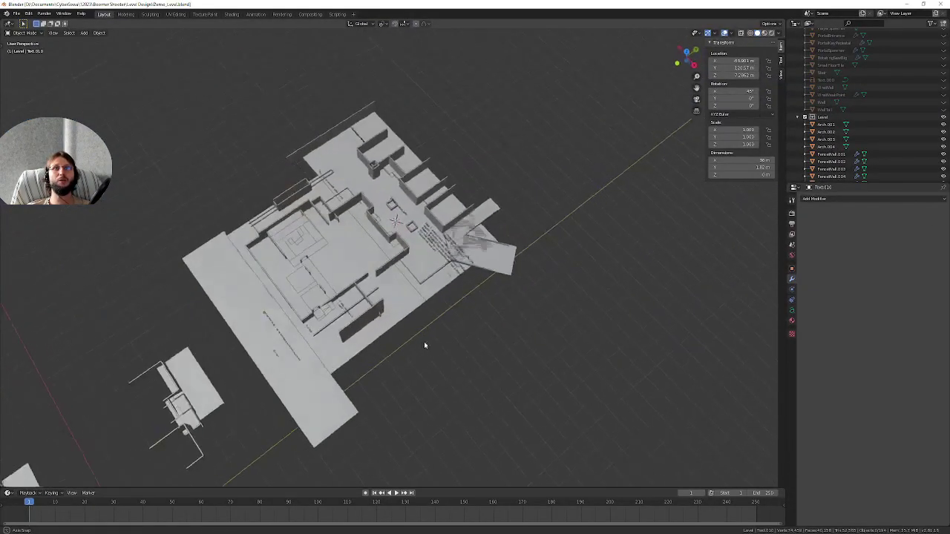
Open the FBX export dialog from Blender's File menu.
{"action": "middle_click_drag", "start_coordinate": [425, 345], "coordinate": [375, 280]}
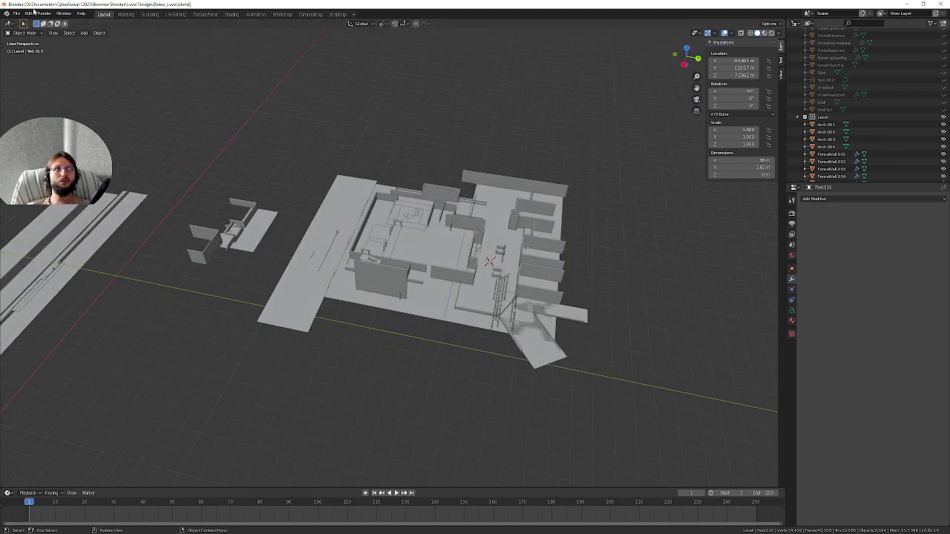
{"action": "left_click", "coordinate": [16, 14]}
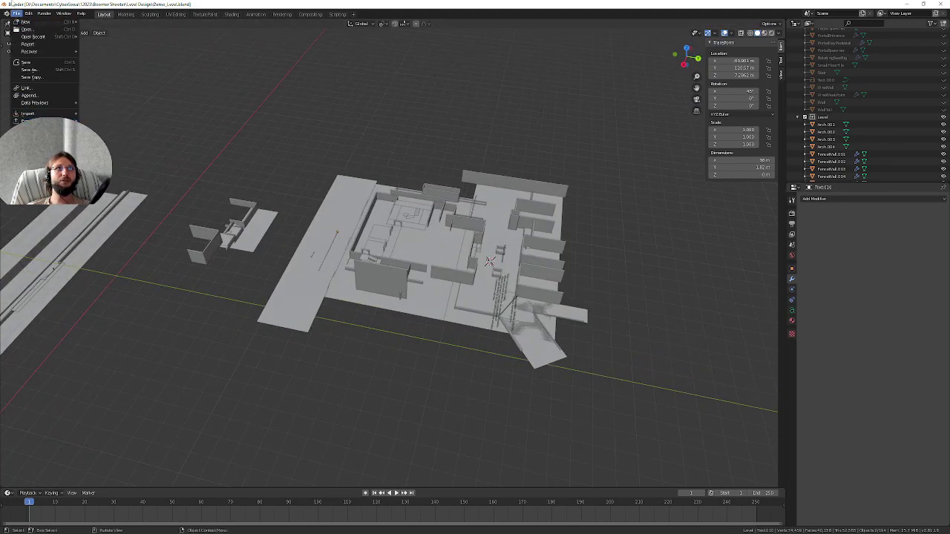
{"action": "left_click", "coordinate": [17, 13]}
{"action": "left_click", "coordinate": [17, 13]}
{"action": "mouse_move", "coordinate": [29, 120]}
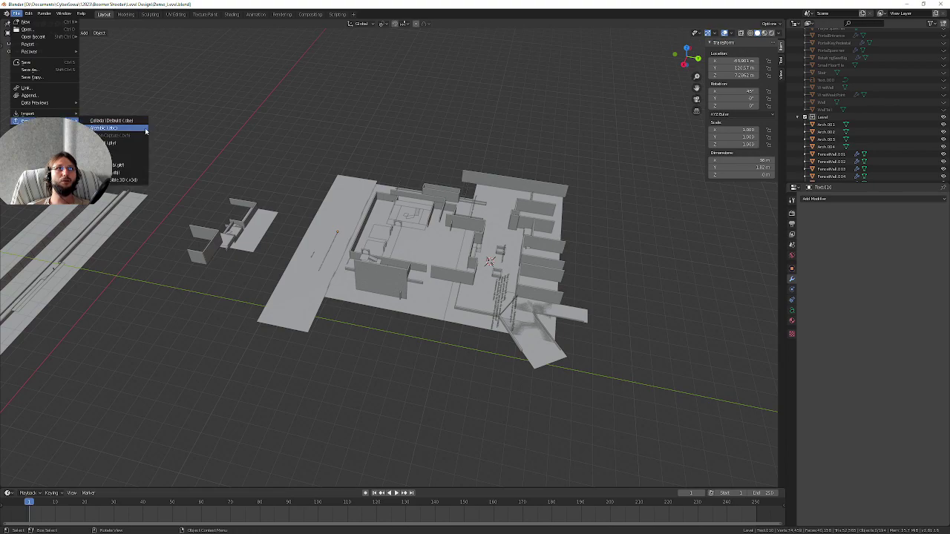
{"action": "key", "text": "Escape"}
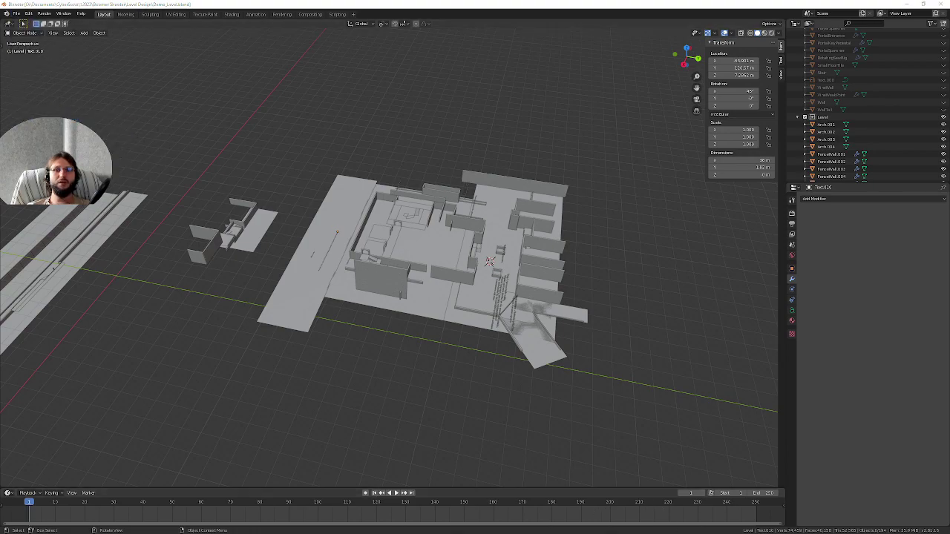
Paste the Unity Layouts folder path and export the level over Demo_Level.fbx.
{"action": "left_click", "coordinate": [530, 171]}
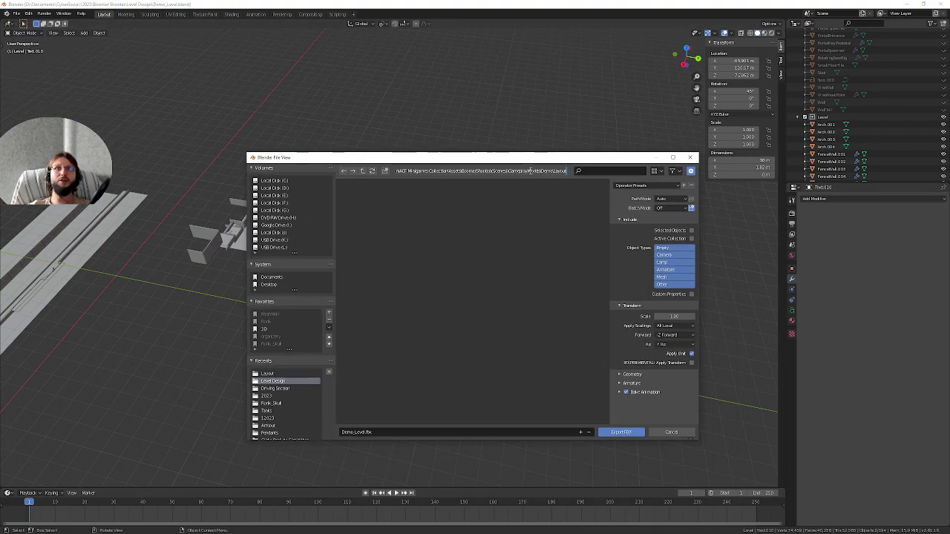
{"action": "key", "text": "ctrl+v"}
{"action": "key", "text": "Return"}
{"action": "left_click", "coordinate": [366, 210]}
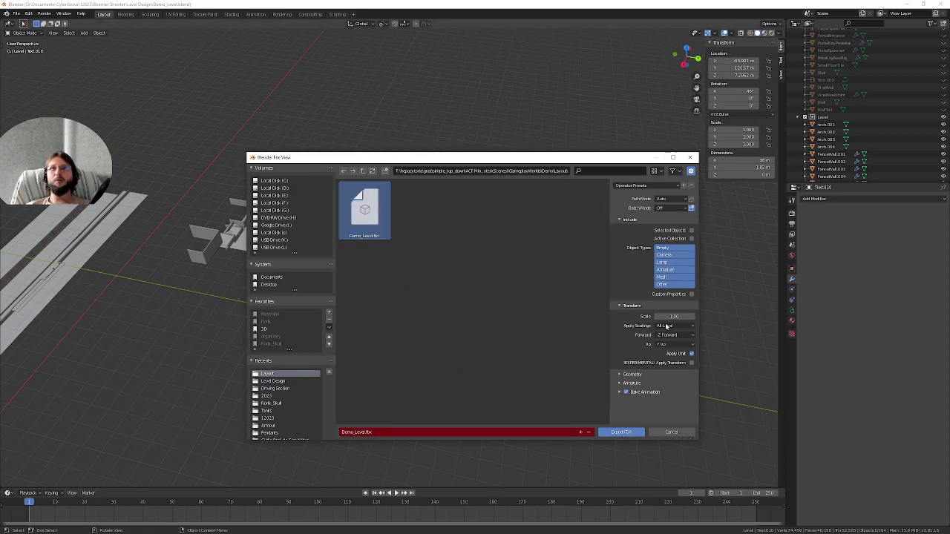
{"action": "left_click", "coordinate": [629, 434]}
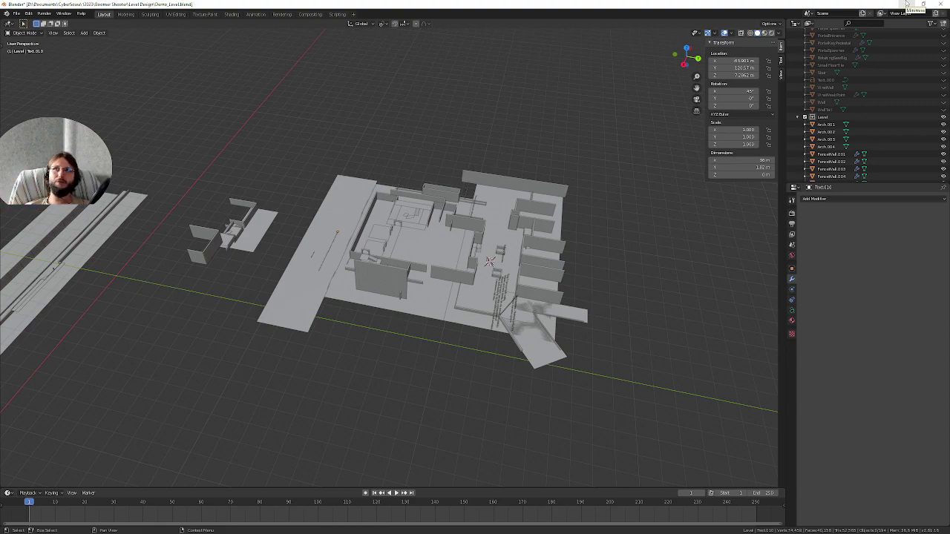
Check the refreshed level in Unity's Scene view, then go back to Blender.
{"action": "left_click", "coordinate": [906, 3]}
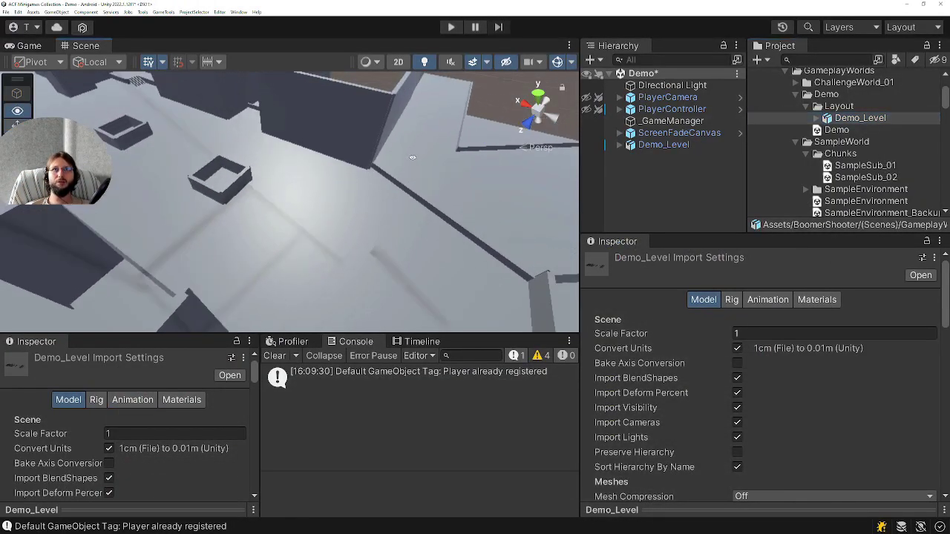
{"action": "left_click_drag", "start_coordinate": [336, 185], "coordinate": [417, 187], "text": "alt"}
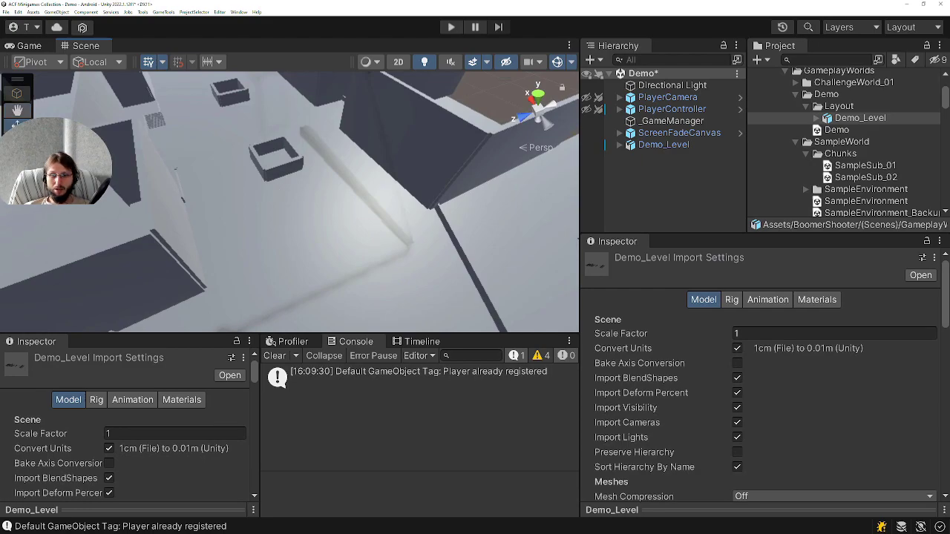
{"action": "key", "text": "alt+Tab"}
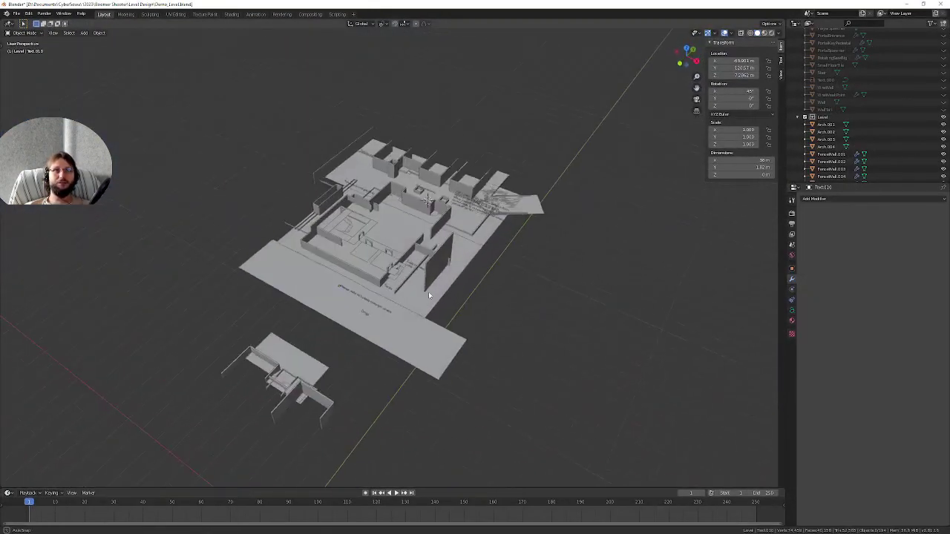
Select the straight stairs and inspect them from several angles.
{"action": "mouse_move", "coordinate": [428, 291]}
{"action": "middle_mouse_down"}
{"action": "mouse_move", "coordinate": [466, 213]}
{"action": "mouse_move", "coordinate": [416, 312]}
{"action": "mouse_move", "coordinate": [332, 248]}
{"action": "mouse_move", "coordinate": [473, 133]}
{"action": "middle_mouse_up"}
{"action": "scroll", "coordinate": [416, 312], "scroll_direction": "up", "scroll_amount": 10}
{"action": "left_click", "coordinate": [472, 134]}
{"action": "middle_click_drag", "start_coordinate": [600, 211], "coordinate": [437, 286]}
{"action": "left_click", "coordinate": [437, 286]}
{"action": "scroll", "coordinate": [454, 328], "scroll_direction": "up", "scroll_amount": 5}
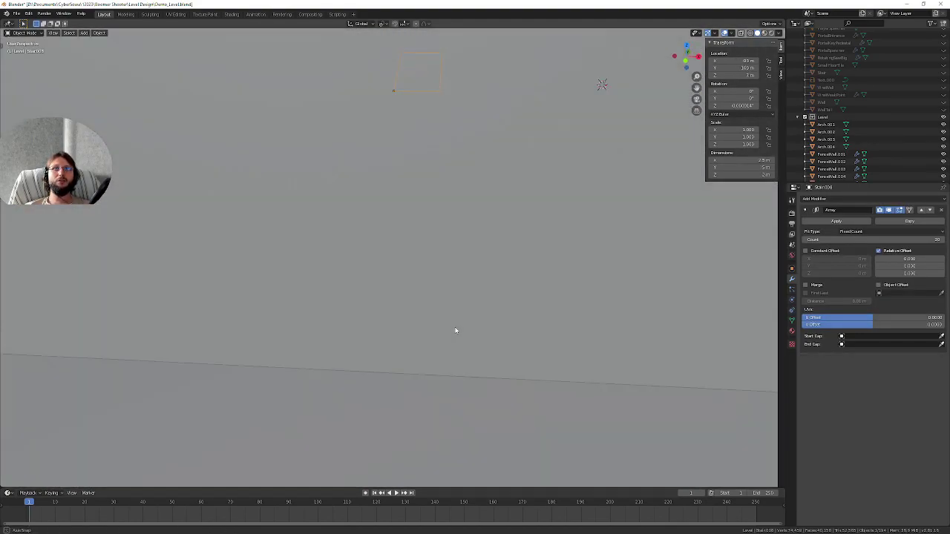
{"action": "scroll", "coordinate": [432, 343], "scroll_direction": "down", "scroll_amount": 5}
{"action": "scroll", "coordinate": [432, 343], "scroll_direction": "down", "scroll_amount": 3}
{"action": "mouse_move", "coordinate": [502, 275]}
{"action": "middle_mouse_down"}
{"action": "mouse_move", "coordinate": [406, 331]}
{"action": "mouse_move", "coordinate": [392, 298]}
{"action": "mouse_move", "coordinate": [229, 295]}
{"action": "mouse_move", "coordinate": [356, 287]}
{"action": "mouse_move", "coordinate": [356, 254]}
{"action": "mouse_move", "coordinate": [423, 267]}
{"action": "mouse_move", "coordinate": [456, 256]}
{"action": "mouse_move", "coordinate": [416, 252]}
{"action": "mouse_move", "coordinate": [388, 180]}
{"action": "middle_mouse_up"}
{"action": "scroll", "coordinate": [406, 331], "scroll_direction": "up", "scroll_amount": 3}
{"action": "scroll", "coordinate": [406, 331], "scroll_direction": "up", "scroll_amount": 4}
{"action": "scroll", "coordinate": [378, 263], "scroll_direction": "down", "scroll_amount": 3}
{"action": "scroll", "coordinate": [425, 228], "scroll_direction": "down", "scroll_amount": 3}
{"action": "scroll", "coordinate": [426, 231], "scroll_direction": "up", "scroll_amount": 3}
{"action": "scroll", "coordinate": [378, 248], "scroll_direction": "down", "scroll_amount": 2}
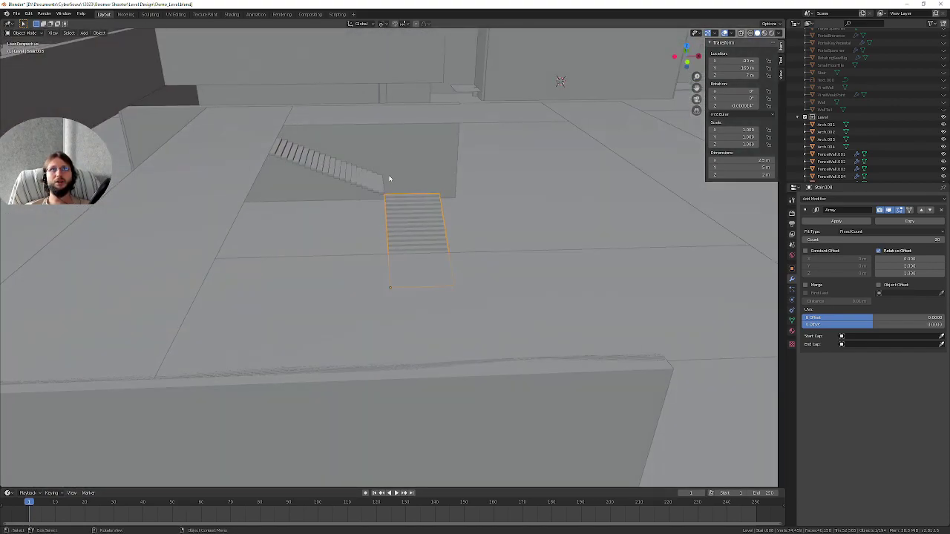
Make a linked copy of the floor tile beside the stairs, constrained to the Y axis.
{"action": "left_click", "coordinate": [394, 125]}
{"action": "mouse_move", "coordinate": [394, 124]}
{"action": "middle_mouse_down"}
{"action": "mouse_move", "coordinate": [435, 198]}
{"action": "mouse_move", "coordinate": [438, 290]}
{"action": "mouse_move", "coordinate": [384, 308]}
{"action": "mouse_move", "coordinate": [398, 295]}
{"action": "middle_mouse_up"}
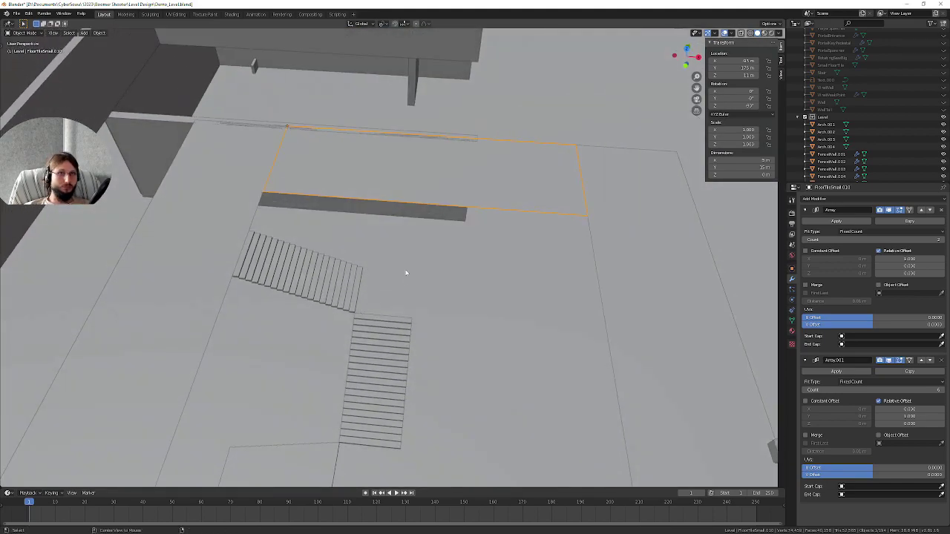
{"action": "key", "text": "g"}
{"action": "key", "text": "y"}
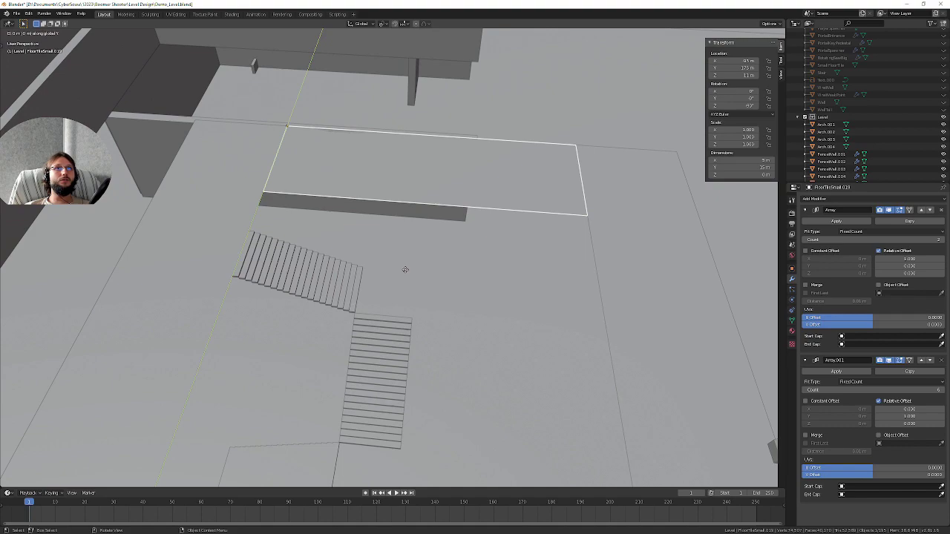
Place the copied tile along Y, then lower it along Z to landing height.
{"action": "left_click", "coordinate": [372, 377]}
{"action": "mouse_move", "coordinate": [372, 376]}
{"action": "middle_mouse_down"}
{"action": "mouse_move", "coordinate": [355, 376]}
{"action": "mouse_move", "coordinate": [359, 347]}
{"action": "middle_mouse_up"}
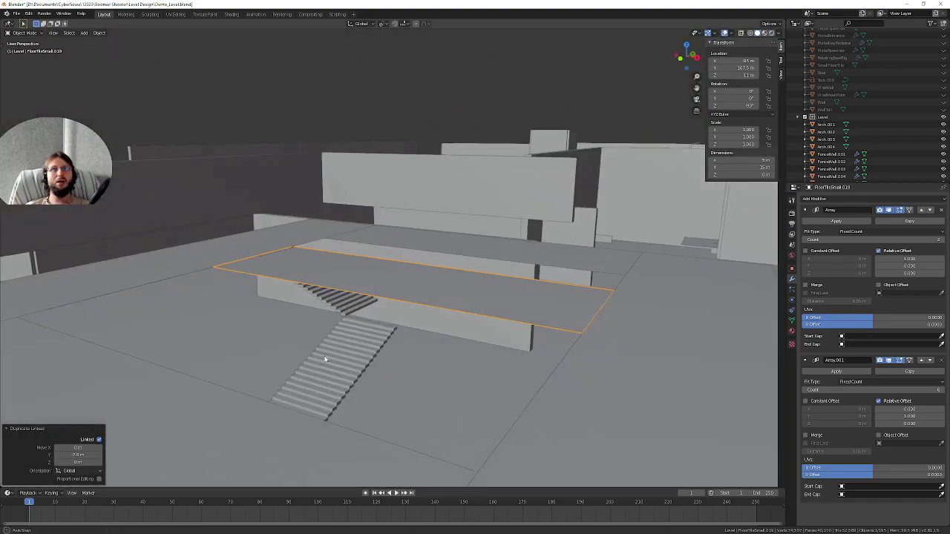
{"action": "key", "text": "g"}
{"action": "key", "text": "z"}
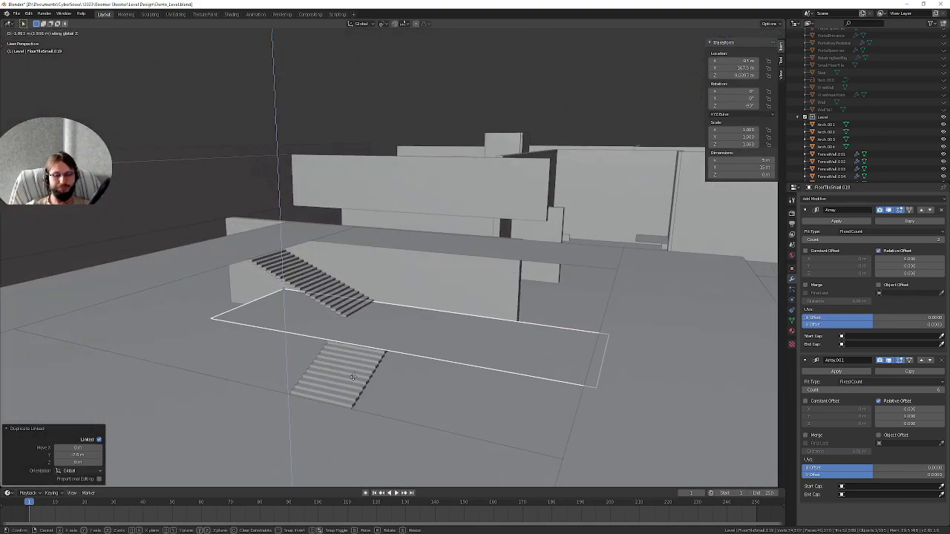
{"action": "left_click", "coordinate": [353, 377]}
{"action": "middle_click_drag", "start_coordinate": [353, 377], "coordinate": [344, 355]}
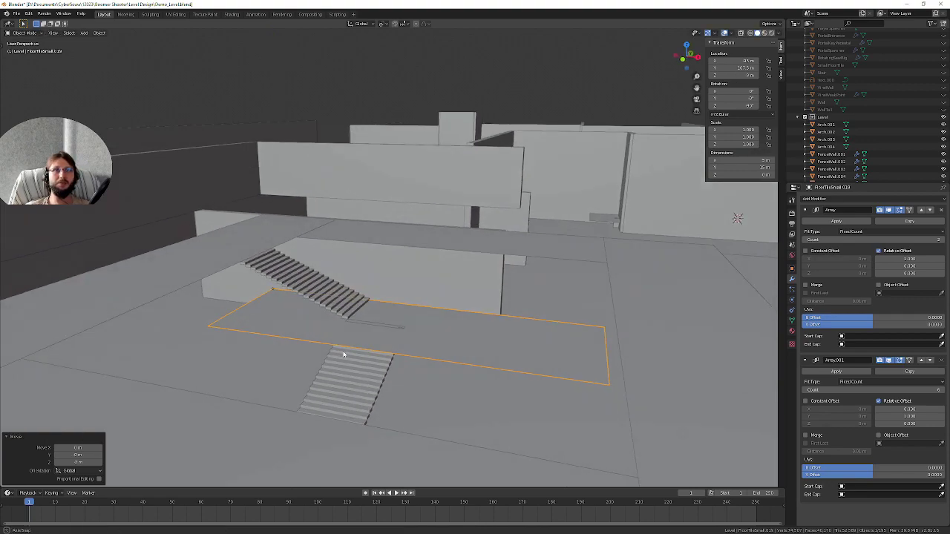
Shift the tile 5 m along X and inspect it at the top of the stairs.
{"action": "key", "text": "g"}
{"action": "key", "text": "x"}
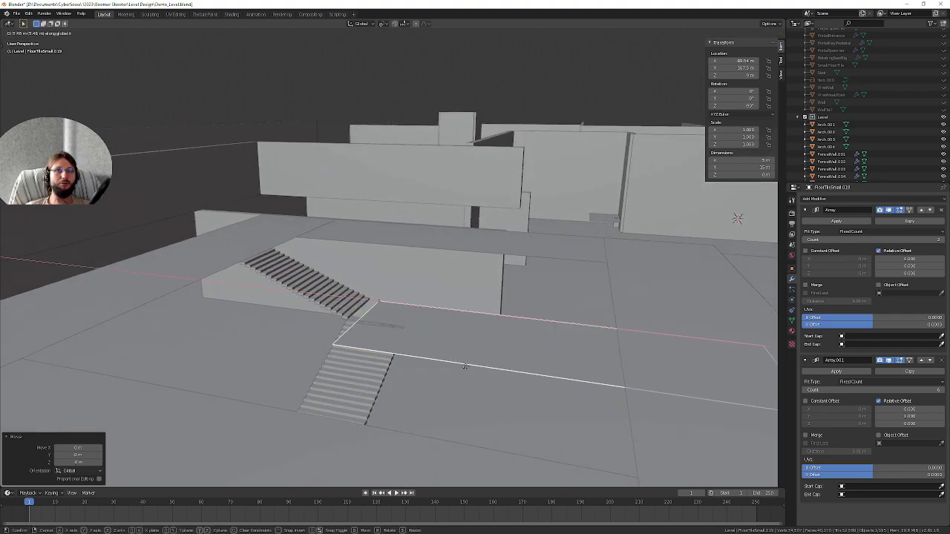
{"action": "type", "text": "5"}
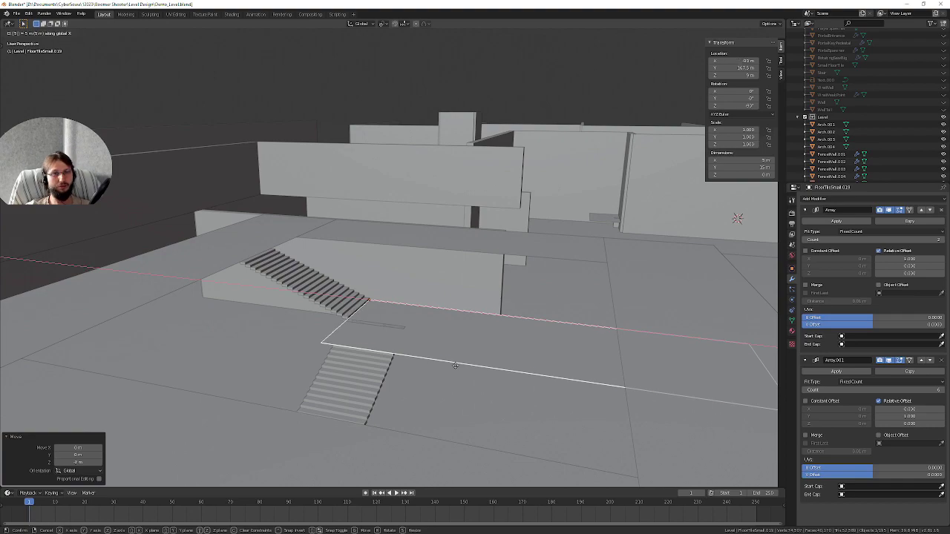
{"action": "key", "text": "Return"}
{"action": "mouse_move", "coordinate": [455, 365]}
{"action": "middle_mouse_down"}
{"action": "mouse_move", "coordinate": [414, 361]}
{"action": "mouse_move", "coordinate": [416, 349]}
{"action": "middle_mouse_up"}
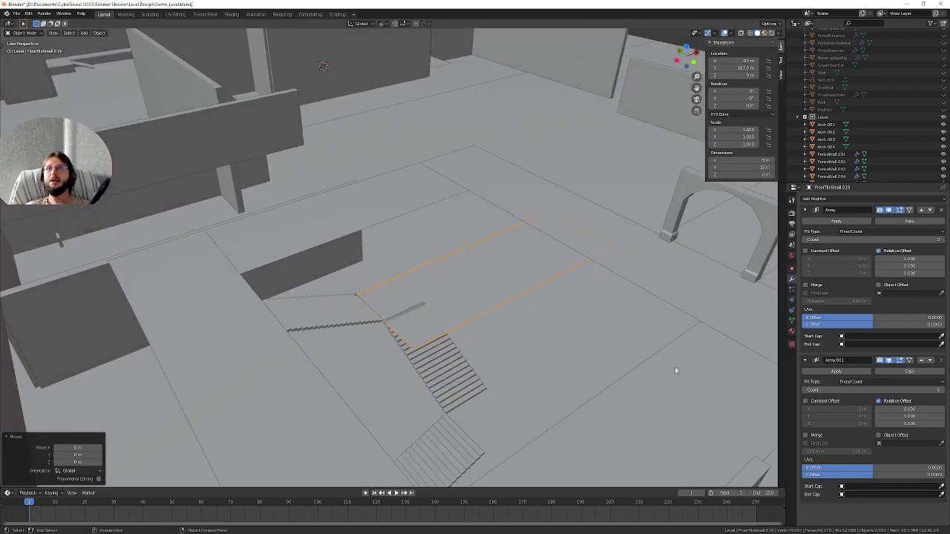
{"action": "middle_click_drag", "start_coordinate": [388, 319], "coordinate": [433, 290]}
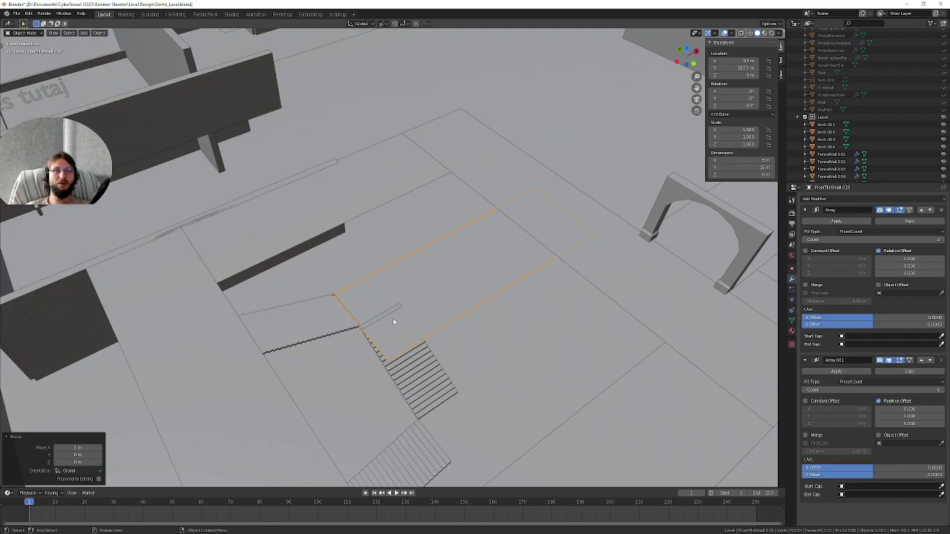
{"action": "middle_click_drag", "start_coordinate": [392, 317], "coordinate": [394, 324]}
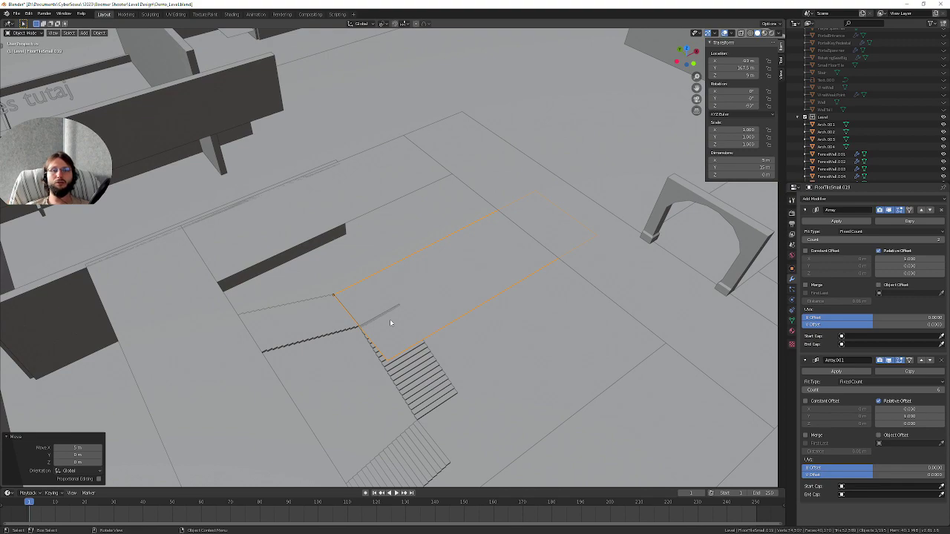
{"action": "middle_click_drag", "start_coordinate": [388, 323], "coordinate": [380, 337]}
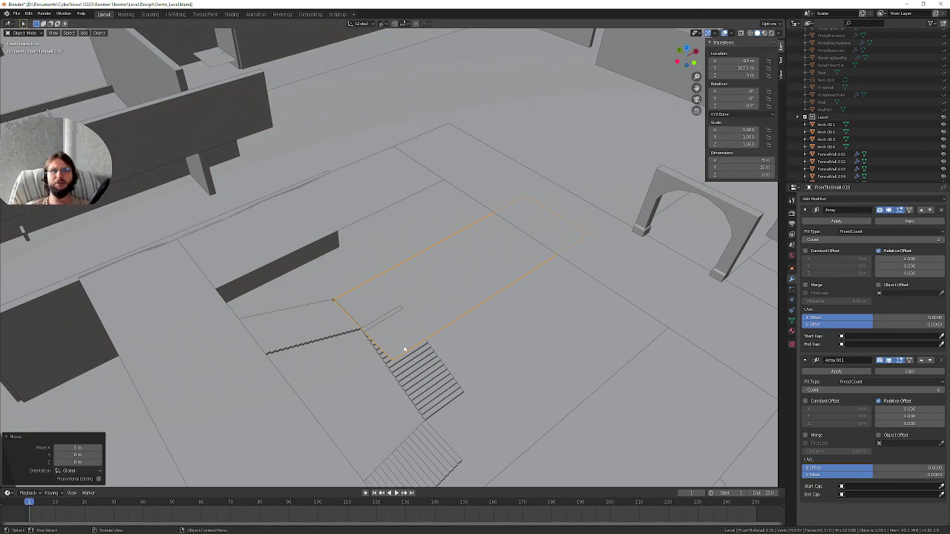
Reduce both Array modifier counts to 1 so the landing becomes one 2.5 m tile.
{"action": "left_click", "coordinate": [806, 241]}
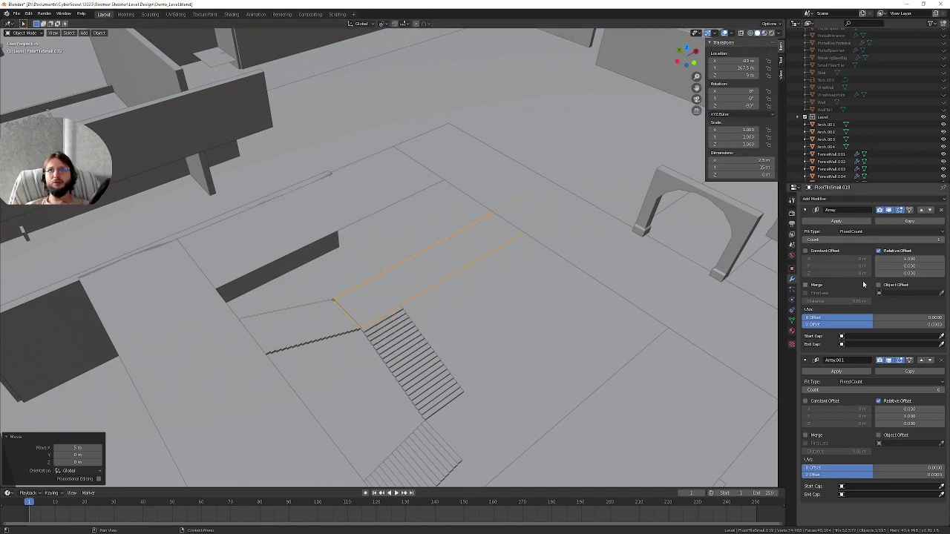
{"action": "left_click", "coordinate": [806, 391]}
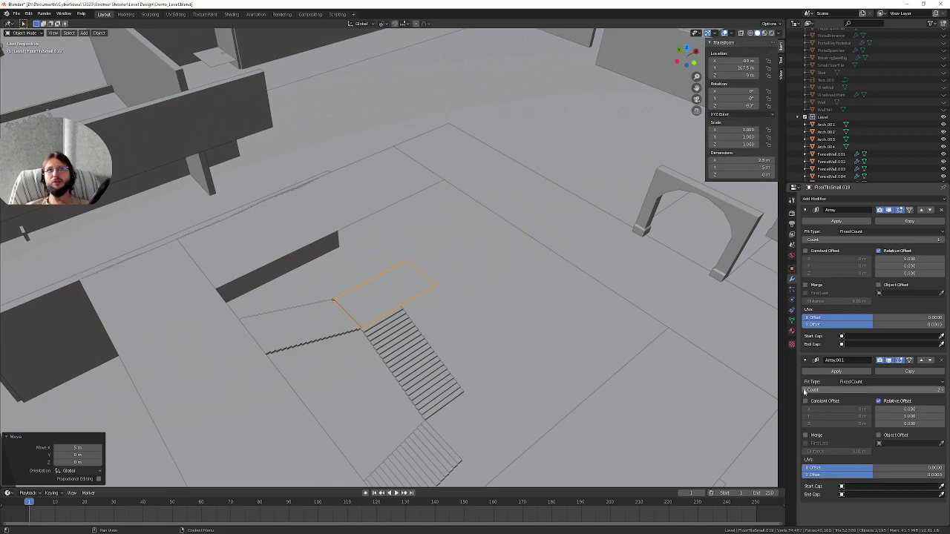
{"action": "mouse_move", "coordinate": [424, 276]}
{"action": "middle_mouse_down"}
{"action": "mouse_move", "coordinate": [409, 288]}
{"action": "mouse_move", "coordinate": [472, 302]}
{"action": "mouse_move", "coordinate": [485, 297]}
{"action": "mouse_move", "coordinate": [480, 291]}
{"action": "middle_mouse_up"}
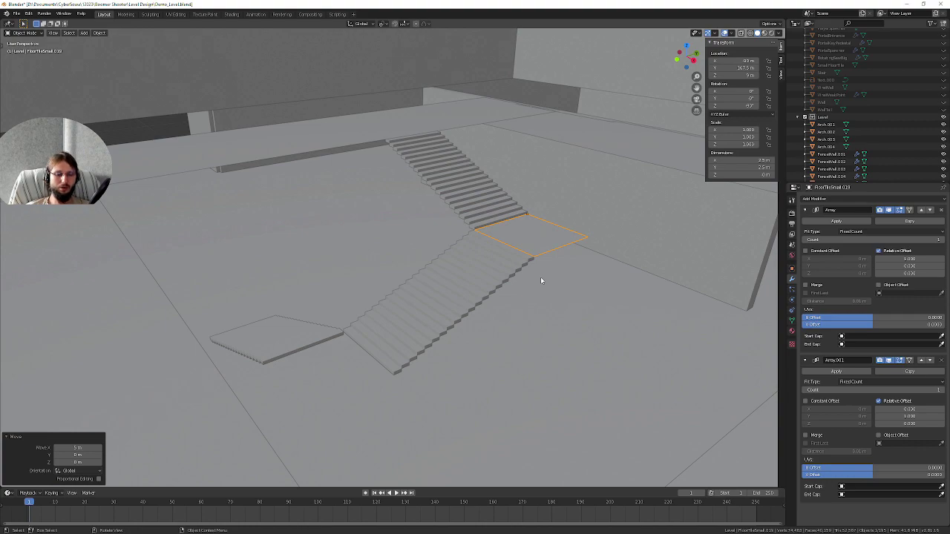
Duplicate the landing tile 2 m lower, then place a linked copy along Y at the stair foot.
{"action": "key", "text": "shift+d"}
{"action": "type", "text": "z-2"}
{"action": "key", "text": "Return"}
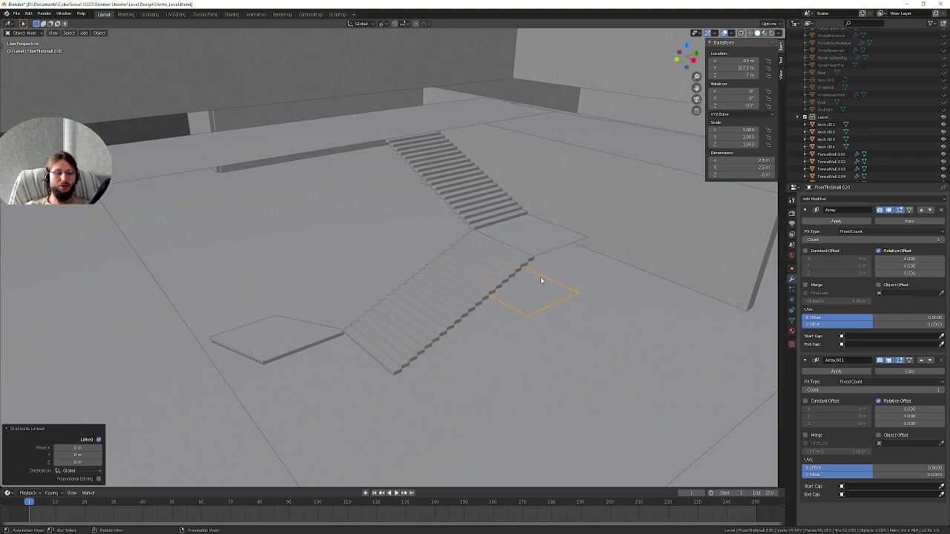
{"action": "key", "text": "alt+d"}
{"action": "key", "text": "y"}
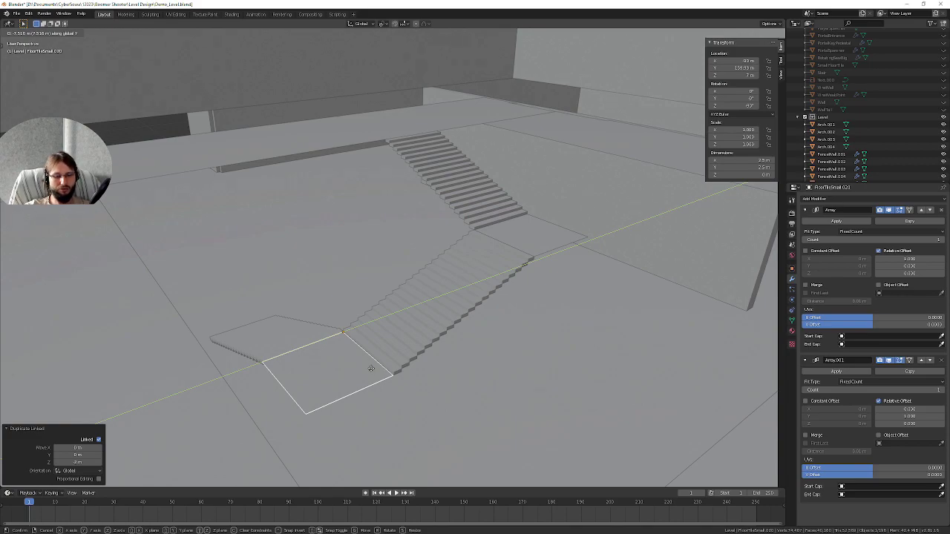
{"action": "left_click", "coordinate": [371, 368]}
{"action": "middle_click_drag", "start_coordinate": [371, 371], "coordinate": [379, 366]}
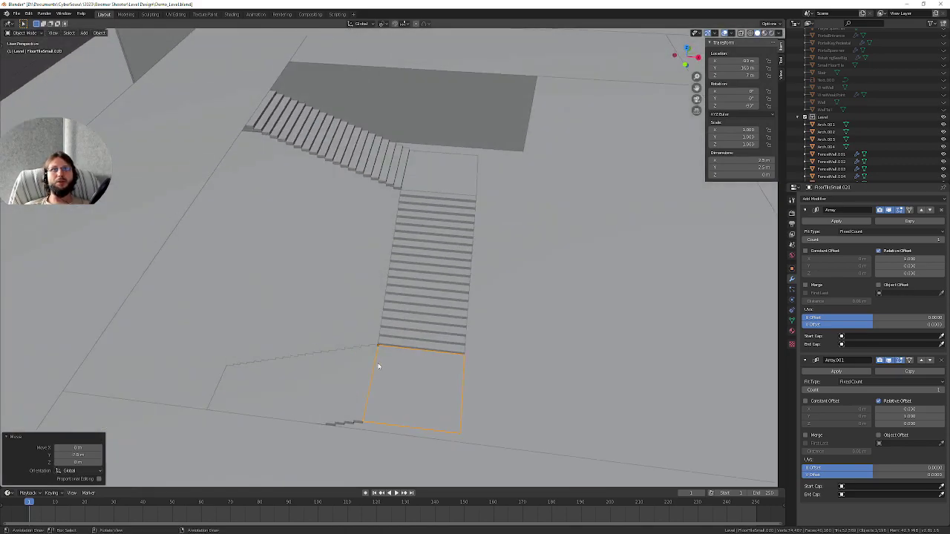
{"action": "scroll", "coordinate": [379, 367], "scroll_direction": "down", "scroll_amount": 5}
{"action": "mouse_move", "coordinate": [378, 328]}
{"action": "middle_mouse_down"}
{"action": "mouse_move", "coordinate": [424, 271]}
{"action": "mouse_move", "coordinate": [344, 293]}
{"action": "mouse_move", "coordinate": [481, 295]}
{"action": "middle_mouse_up"}
Save Demo_Level.blend, then add another floor tile to the selection.
{"action": "key", "text": "ctrl+s"}
{"action": "scroll", "coordinate": [415, 297], "scroll_direction": "up", "scroll_amount": 3}
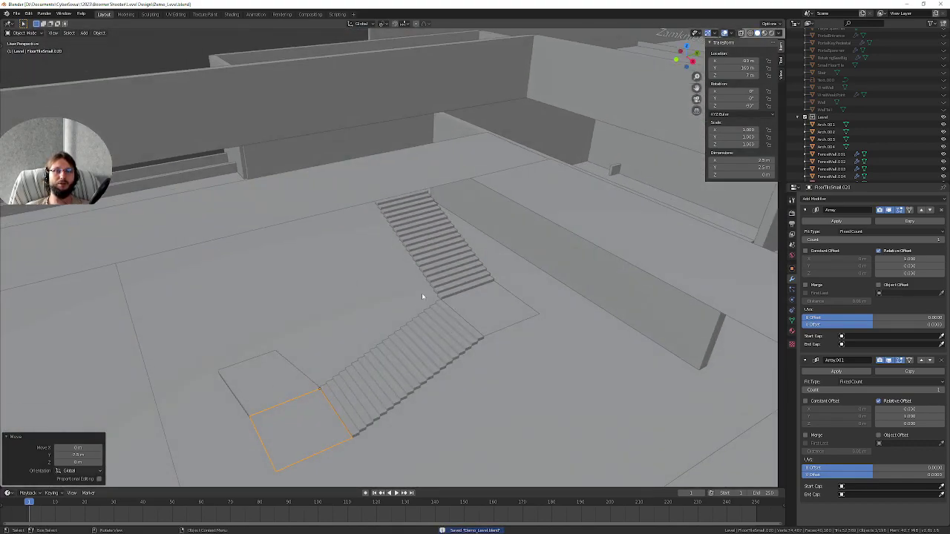
{"action": "middle_click_drag", "start_coordinate": [367, 341], "coordinate": [402, 363]}
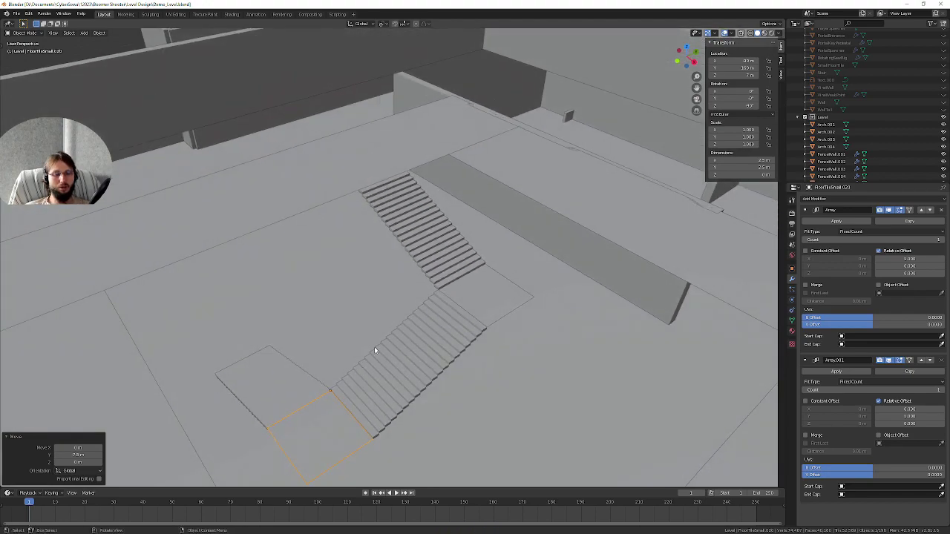
{"action": "left_click", "coordinate": [488, 290], "text": "shift"}
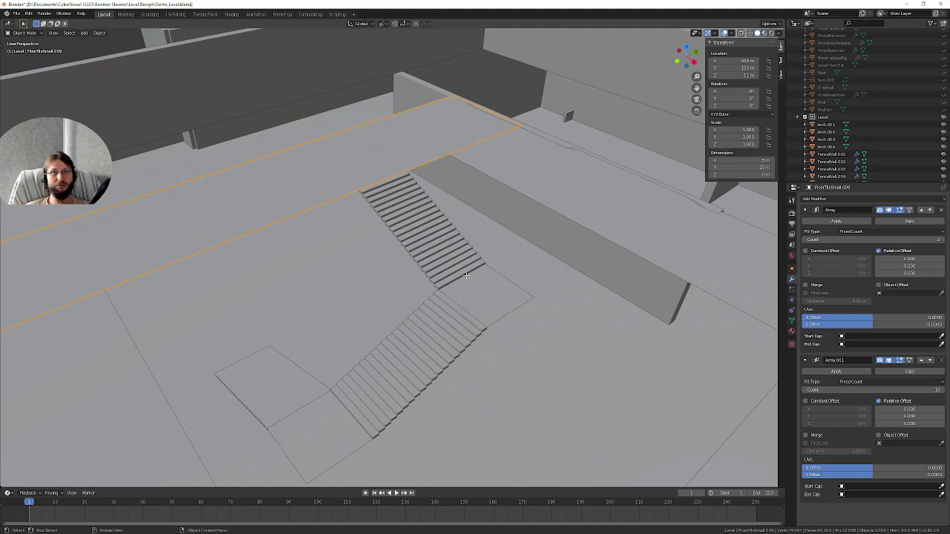
{"action": "key", "text": "Tab"}
{"action": "key", "text": "Tab"}
{"action": "key", "text": "Tab"}
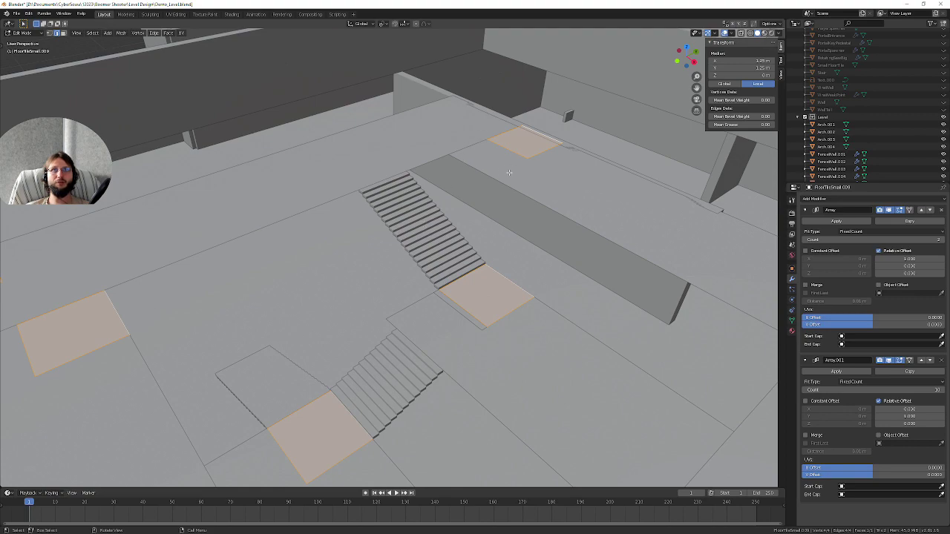
{"action": "key", "text": "Tab"}
{"action": "middle_click_drag", "start_coordinate": [476, 318], "coordinate": [471, 288]}
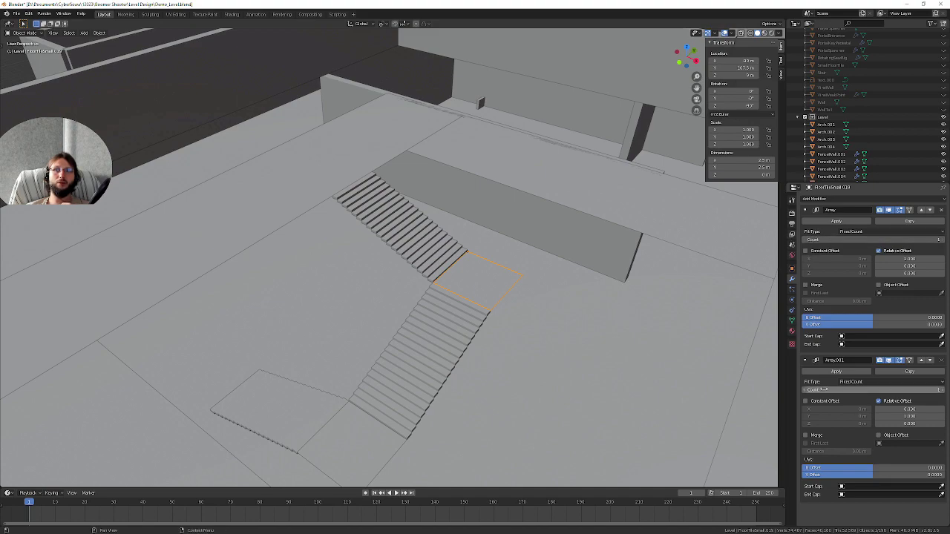
{"action": "middle_click_drag", "start_coordinate": [385, 309], "coordinate": [440, 201]}
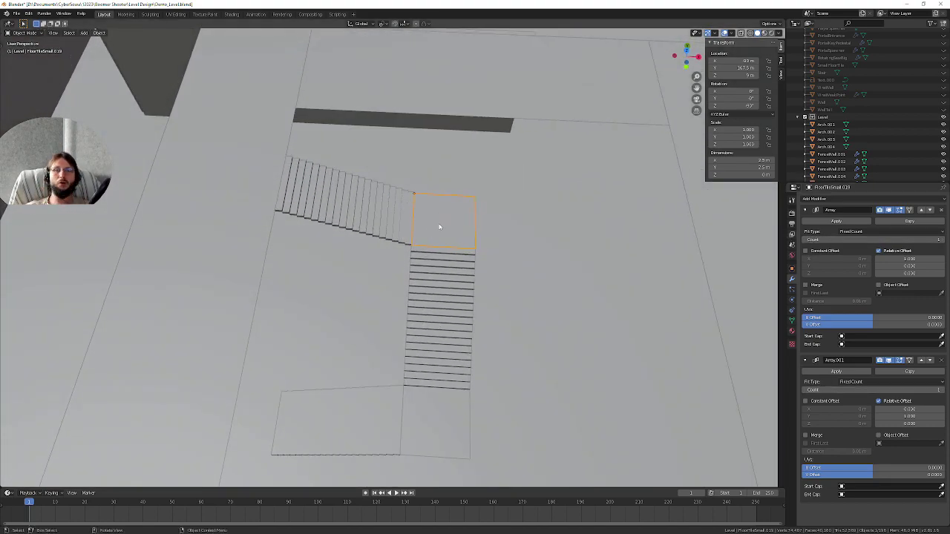
{"action": "middle_click_drag", "start_coordinate": [477, 240], "coordinate": [466, 236]}
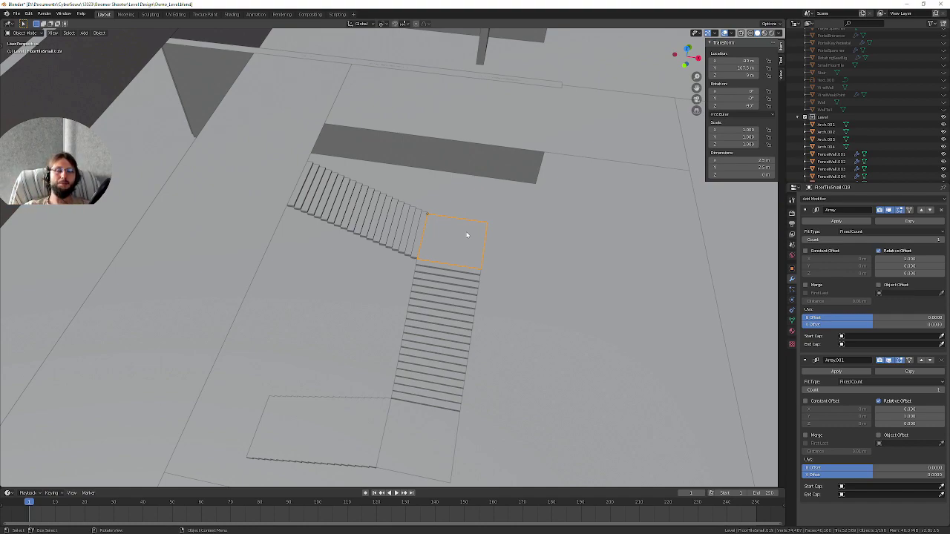
{"action": "scroll", "coordinate": [467, 235], "scroll_direction": "down", "scroll_amount": 5}
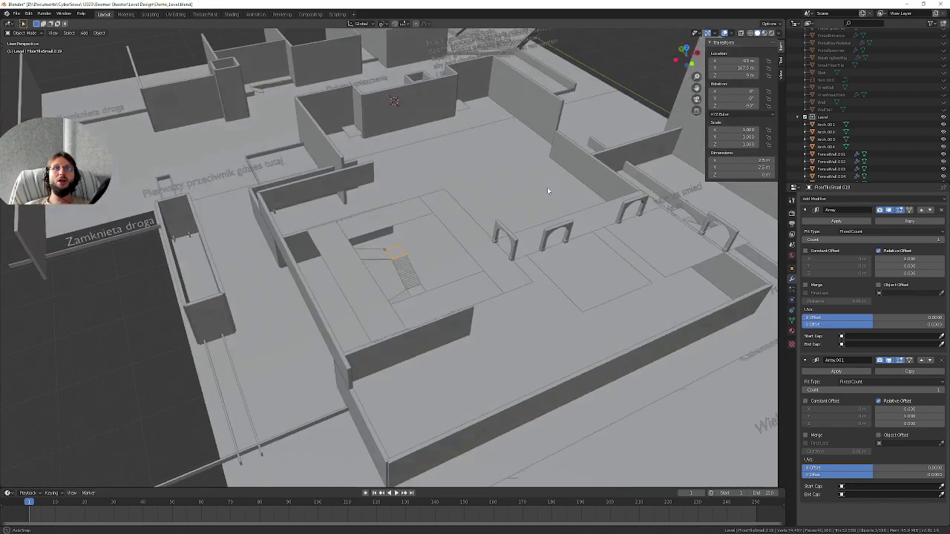
{"action": "middle_click_drag", "start_coordinate": [467, 235], "coordinate": [470, 260]}
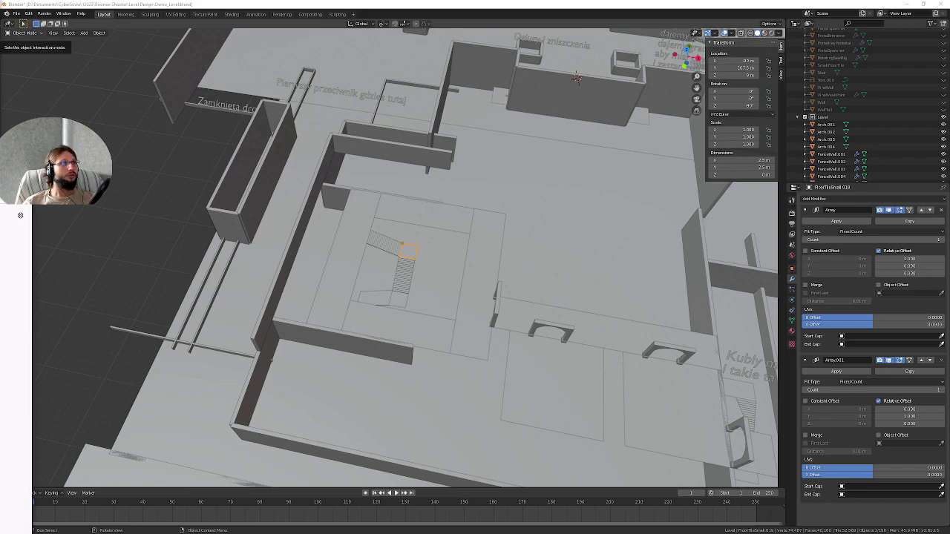
Search Google for 'chinesse box translator thought experiment'.
{"action": "type", "text": "chines"}
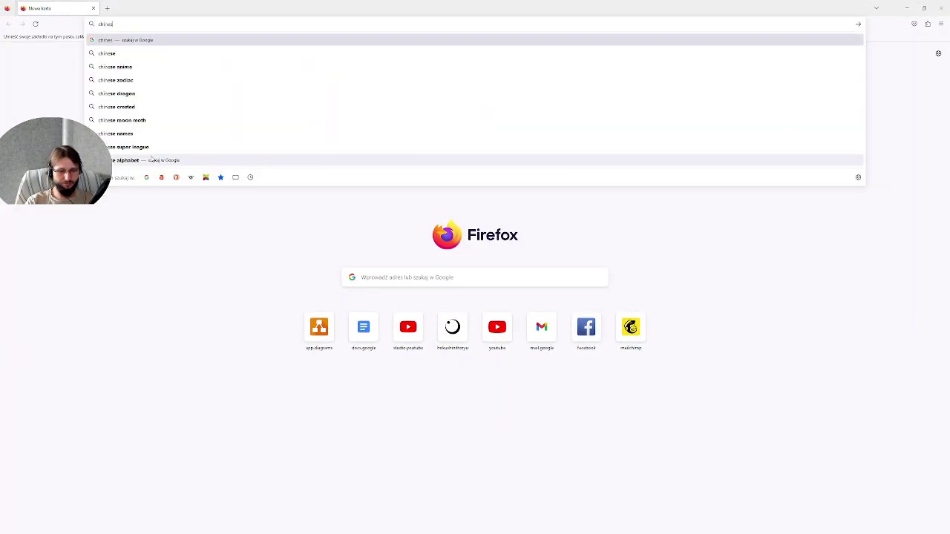
{"action": "type", "text": "se boxc"}
{"action": "key", "text": "BackSpace"}
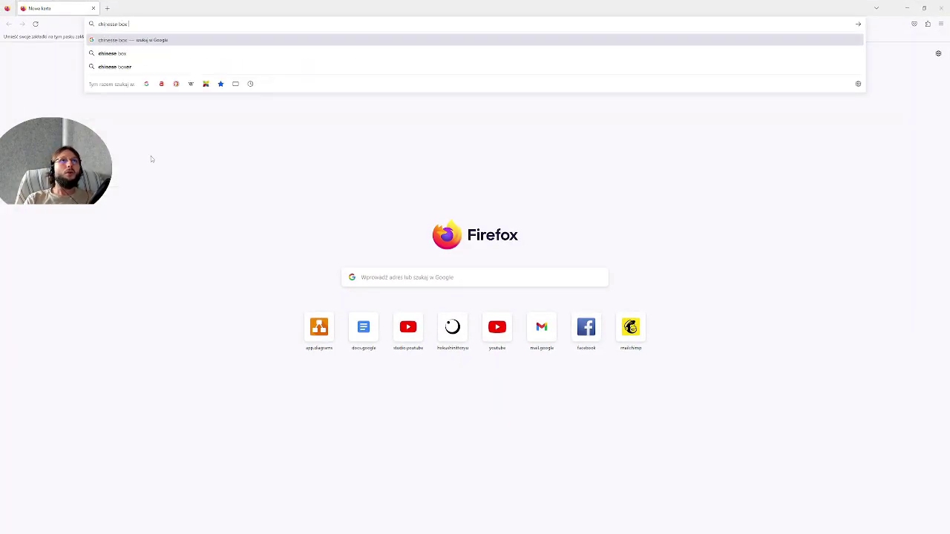
{"action": "type", "text": "translat"}
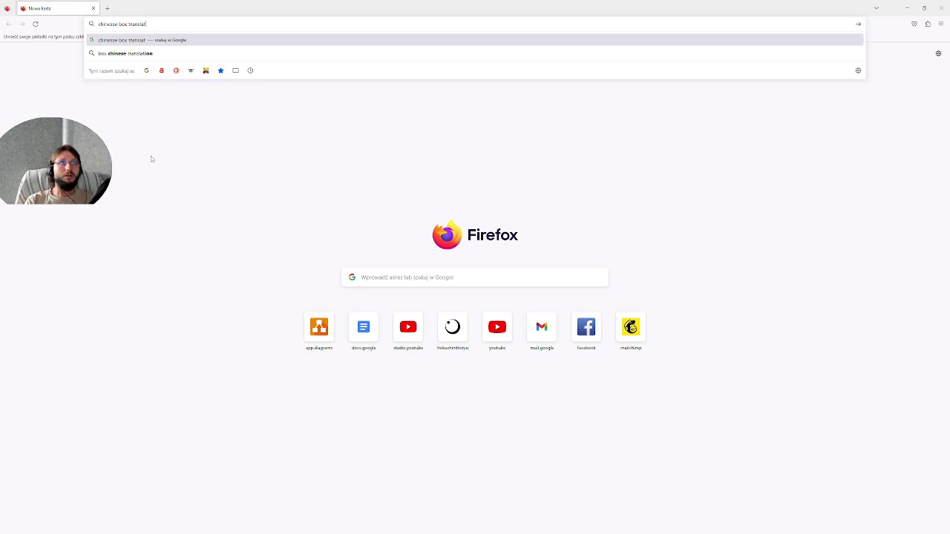
{"action": "type", "text": "or thoug"}
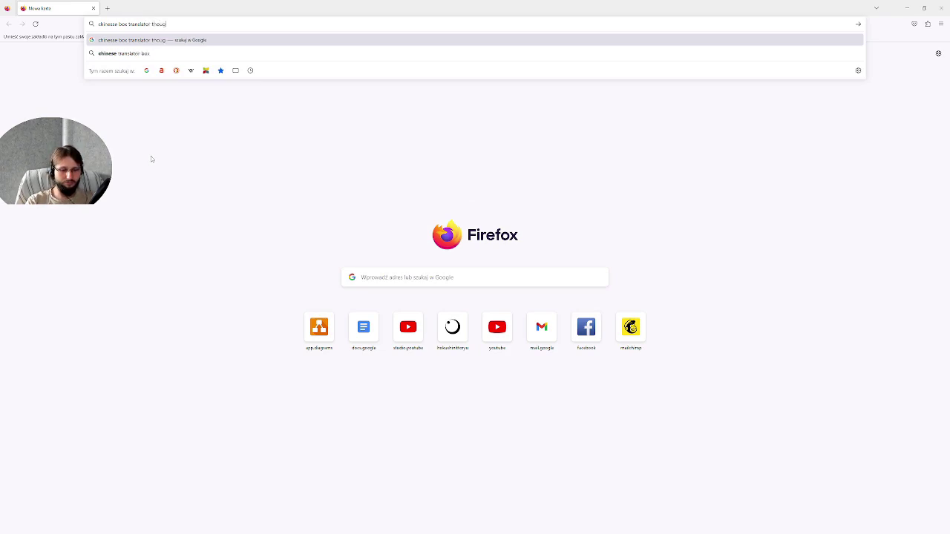
{"action": "type", "text": "ht experiment"}
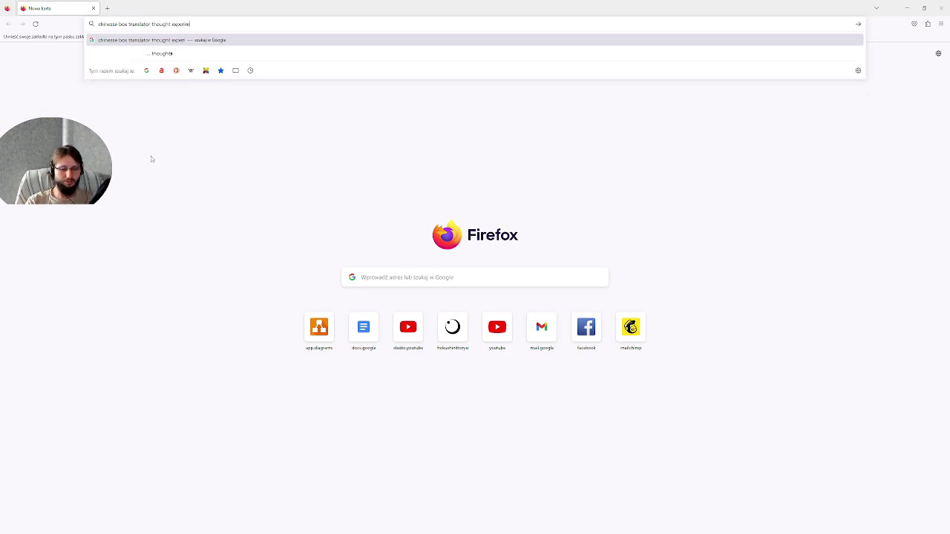
{"action": "key", "text": "Return"}
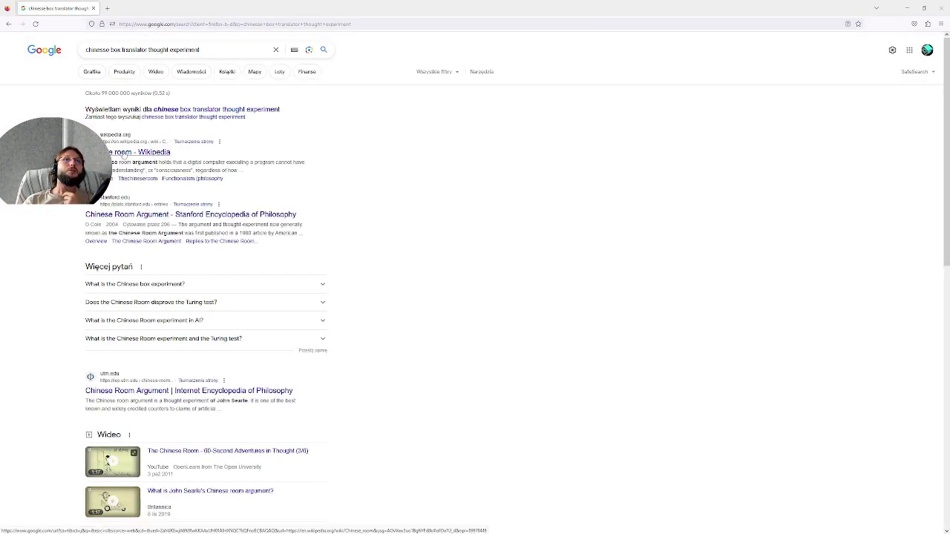
Open the Wikipedia Chinese room and Stanford Chinese Room Argument results in new tabs.
{"action": "middle_click", "coordinate": [141, 152]}
{"action": "middle_click", "coordinate": [221, 215]}
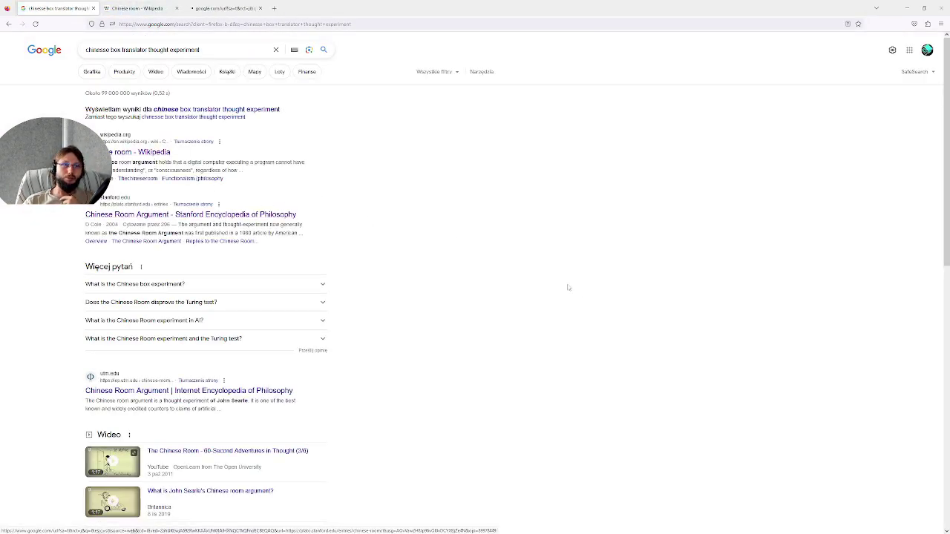
{"action": "scroll", "coordinate": [579, 278], "scroll_direction": "down", "scroll_amount": 2}
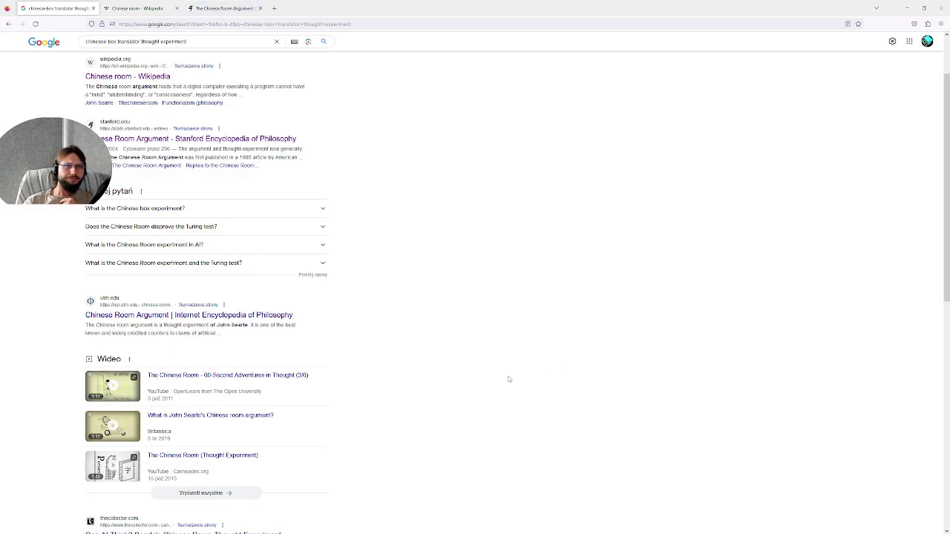
{"action": "left_click", "coordinate": [232, 9]}
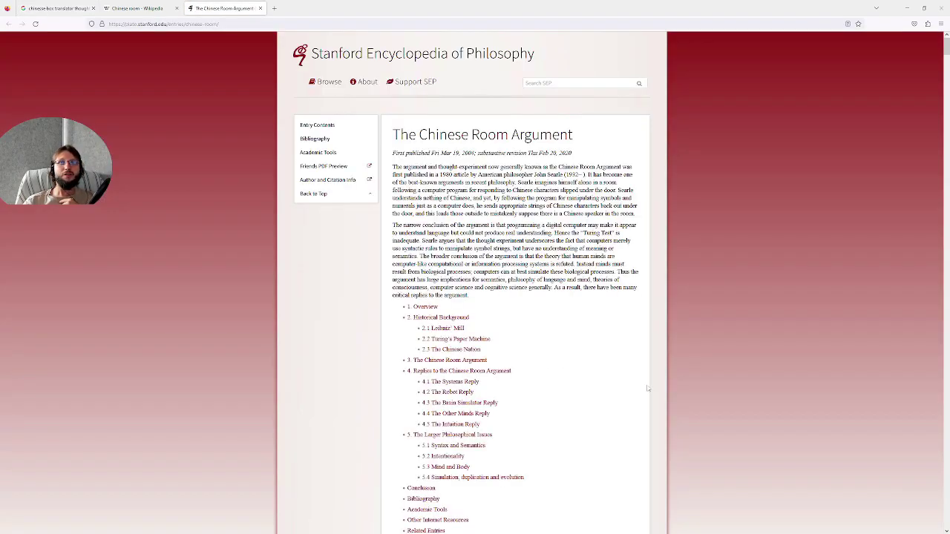
{"action": "scroll", "coordinate": [554, 366], "scroll_direction": "down", "scroll_amount": 5}
{"action": "scroll", "coordinate": [554, 366], "scroll_direction": "down", "scroll_amount": 5}
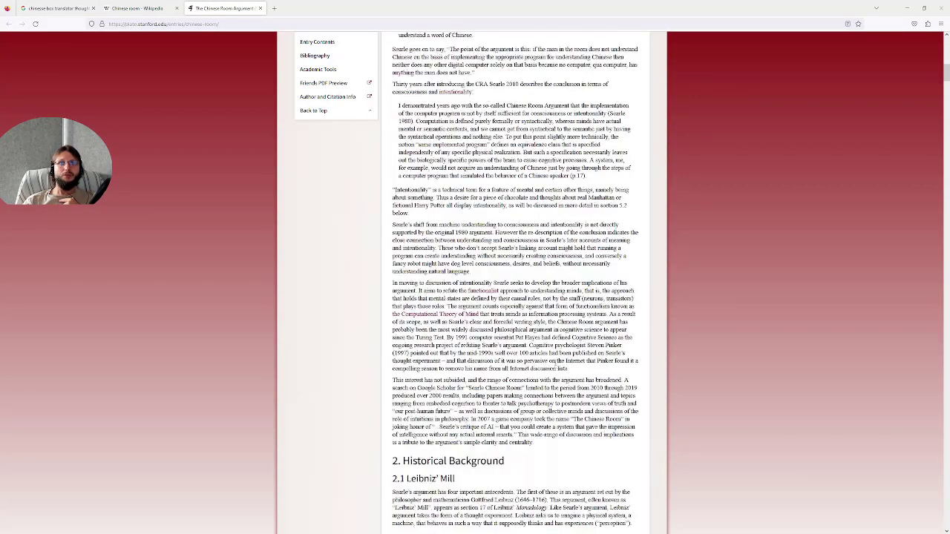
{"action": "scroll", "coordinate": [554, 367], "scroll_direction": "down", "scroll_amount": 5}
{"action": "scroll", "coordinate": [192, 37], "scroll_direction": "down", "scroll_amount": 5}
{"action": "key", "text": "ctrl+shift+Tab"}
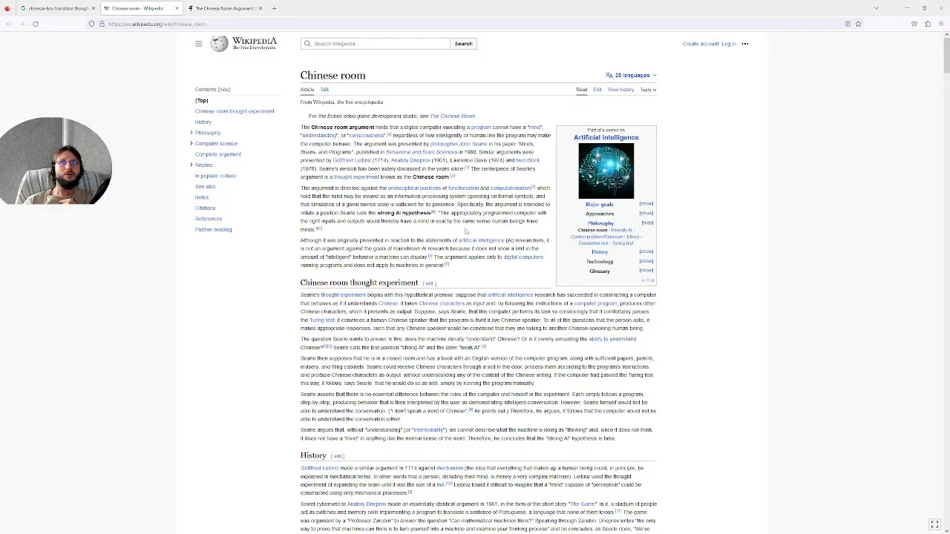
{"action": "scroll", "coordinate": [299, 249], "scroll_direction": "down", "scroll_amount": 4}
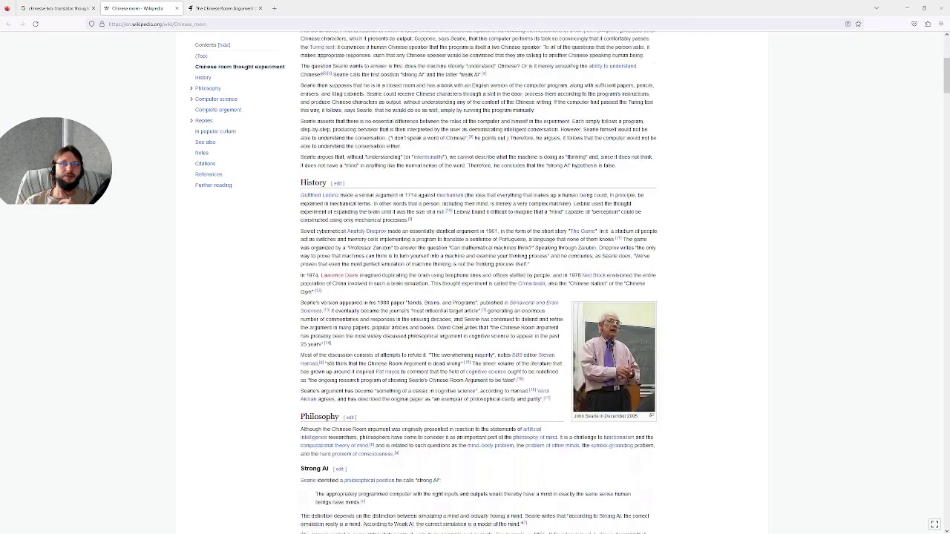
{"action": "scroll", "coordinate": [299, 249], "scroll_direction": "up", "scroll_amount": 2}
{"action": "scroll", "coordinate": [298, 249], "scroll_direction": "up", "scroll_amount": 2}
{"action": "key", "text": "ctrl+shift+Tab"}
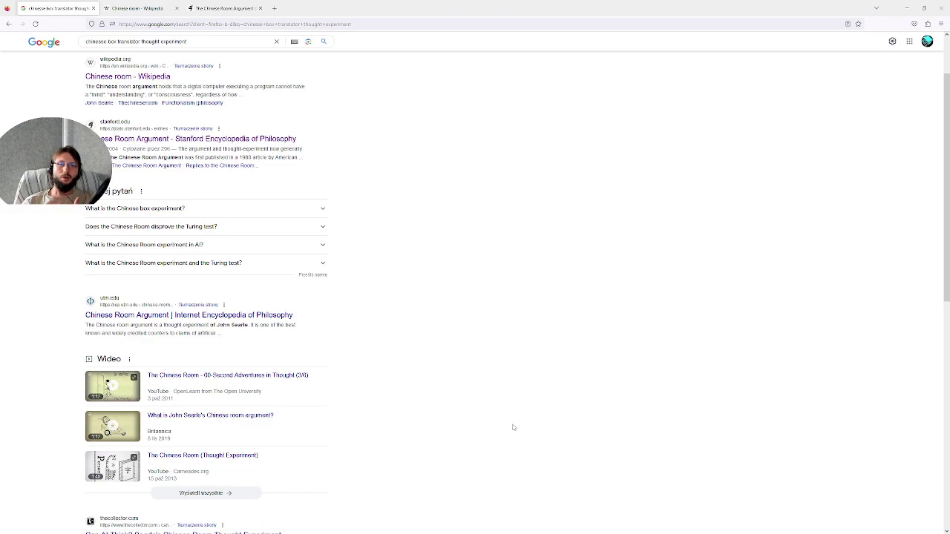
Scroll down through the Chinese room search results and back up.
{"action": "scroll", "coordinate": [523, 418], "scroll_direction": "down", "scroll_amount": 4}
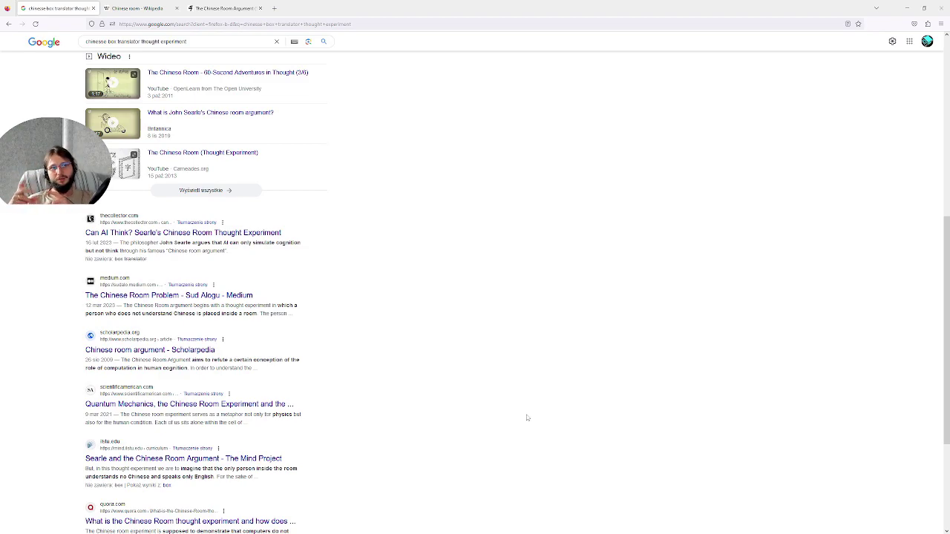
{"action": "scroll", "coordinate": [528, 414], "scroll_direction": "up", "scroll_amount": 5}
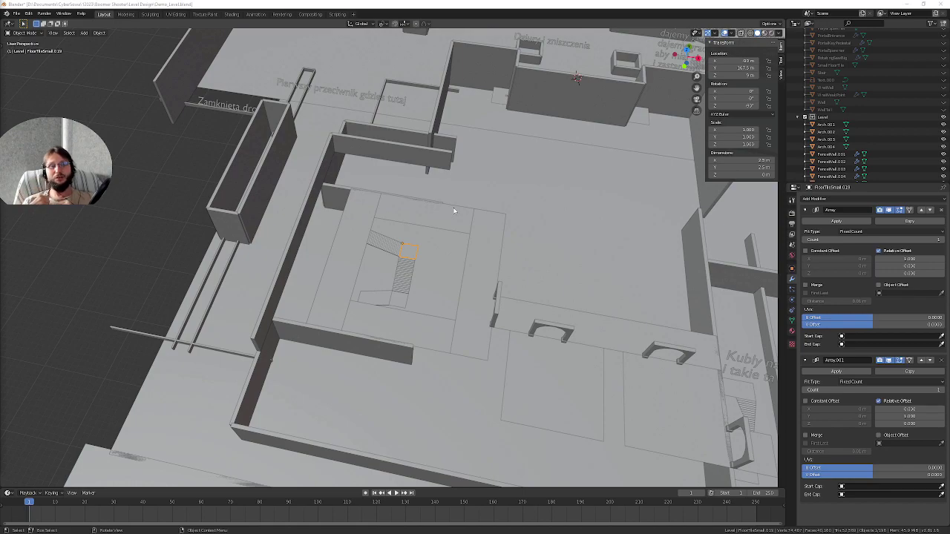
Zoom onto the staircase and enter Edit Mode on landing tile FloorTileSmall.019.
{"action": "scroll", "coordinate": [419, 249], "scroll_direction": "up", "scroll_amount": 3}
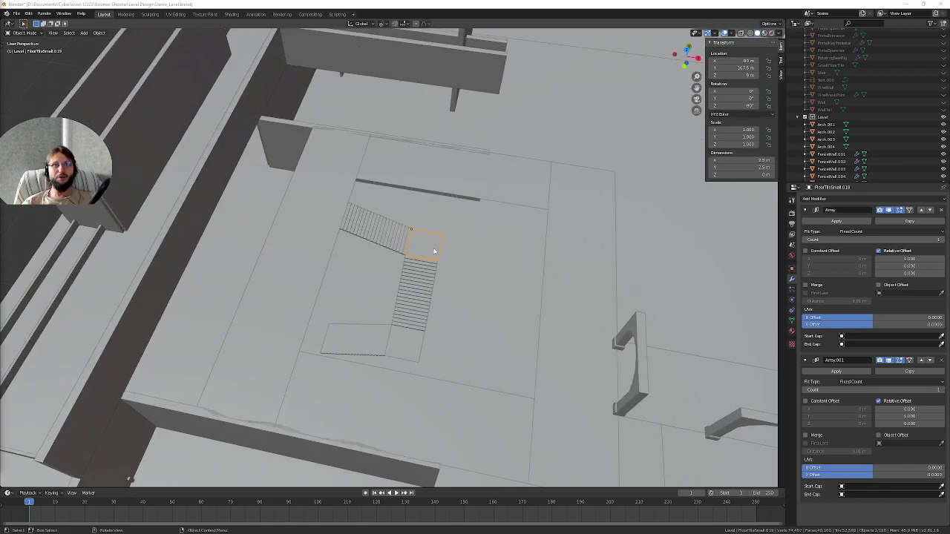
{"action": "scroll", "coordinate": [434, 250], "scroll_direction": "up", "scroll_amount": 3}
{"action": "middle_click_drag", "start_coordinate": [427, 300], "coordinate": [421, 216]}
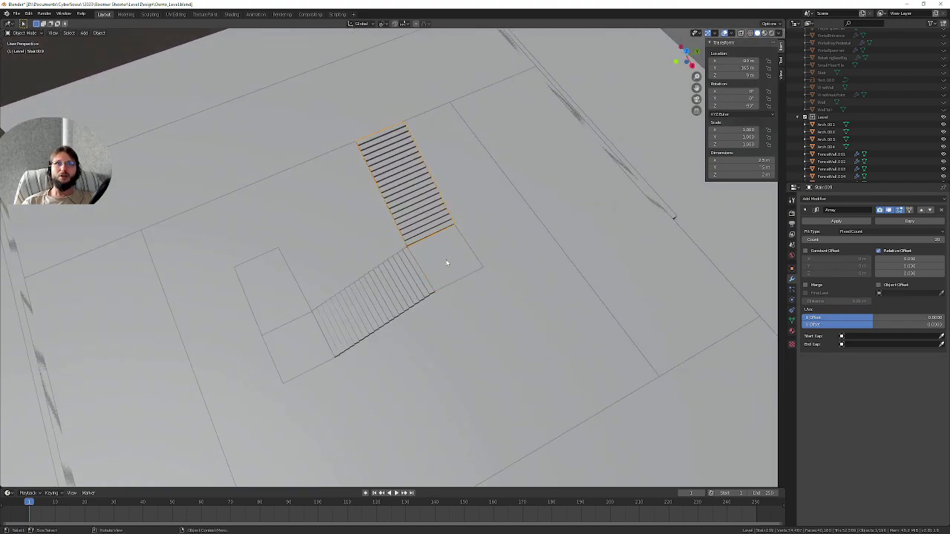
{"action": "key", "text": "Tab"}
{"action": "scroll", "coordinate": [427, 223], "scroll_direction": "up", "scroll_amount": 3}
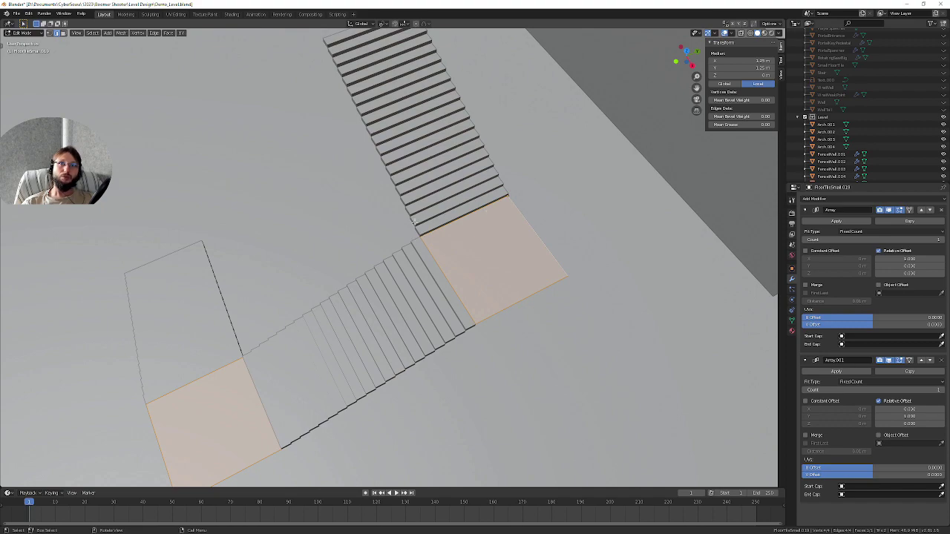
Move the landing edge beside the lower flight 0.1 along Y and review it in Object Mode.
{"action": "middle_click_drag", "start_coordinate": [419, 210], "coordinate": [391, 179]}
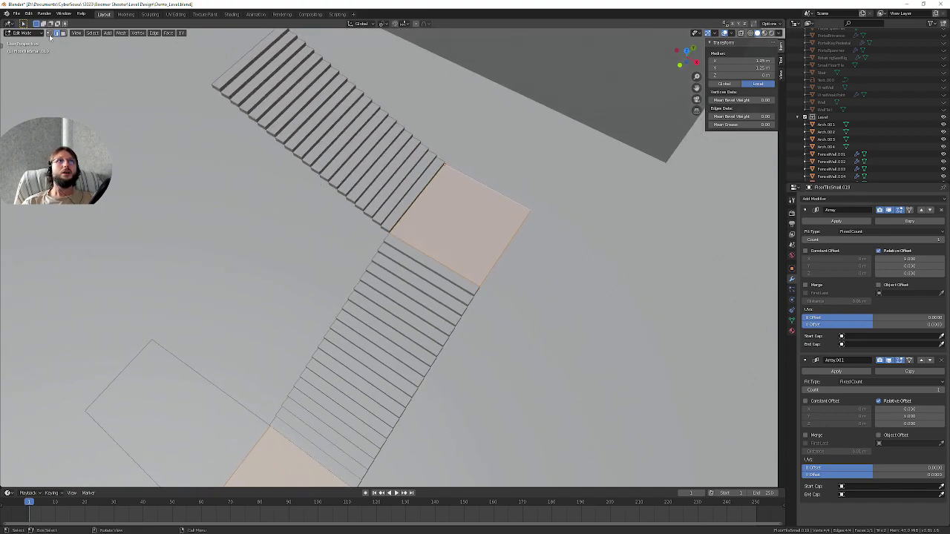
{"action": "left_click", "coordinate": [410, 206]}
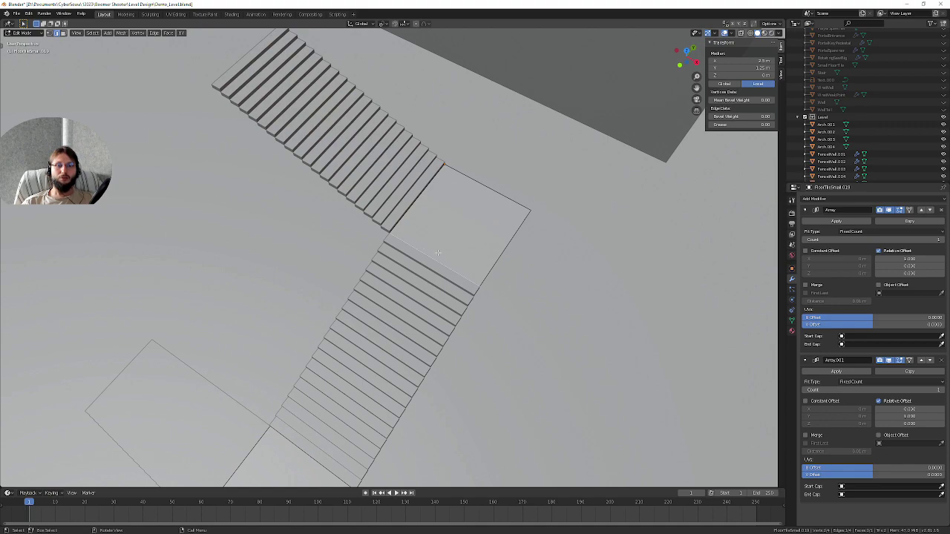
{"action": "key", "text": "g"}
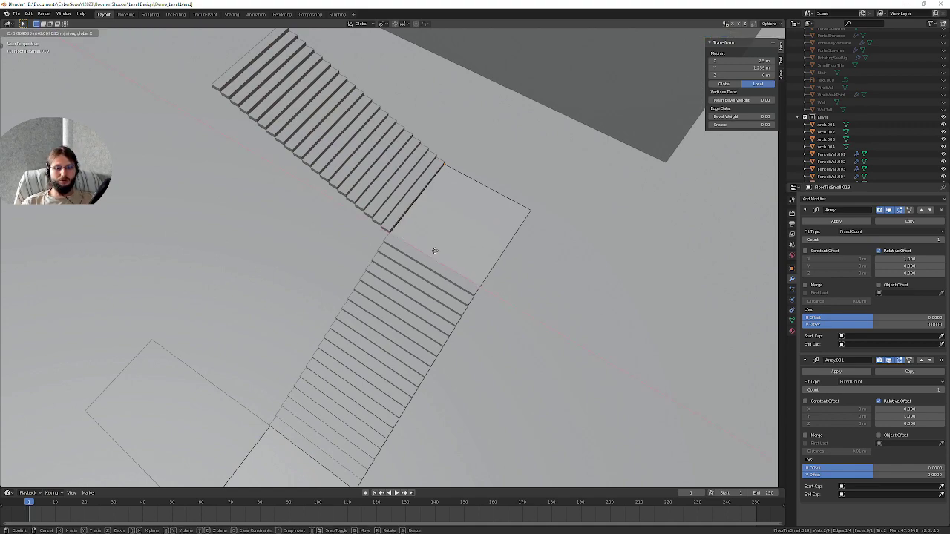
{"action": "type", "text": "y"}
{"action": "type", "text": "0.1"}
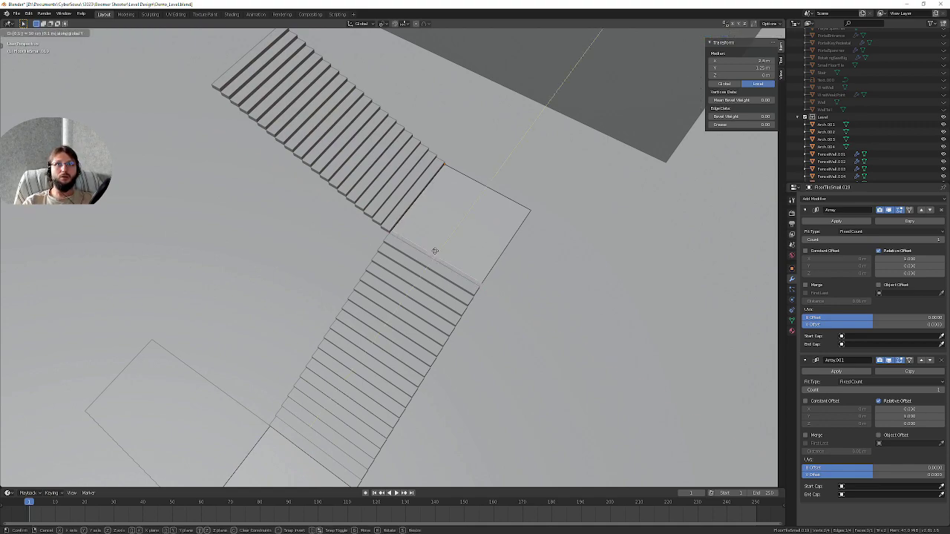
{"action": "key", "text": "Return"}
{"action": "key", "text": "Tab"}
{"action": "scroll", "coordinate": [434, 251], "scroll_direction": "down", "scroll_amount": 5}
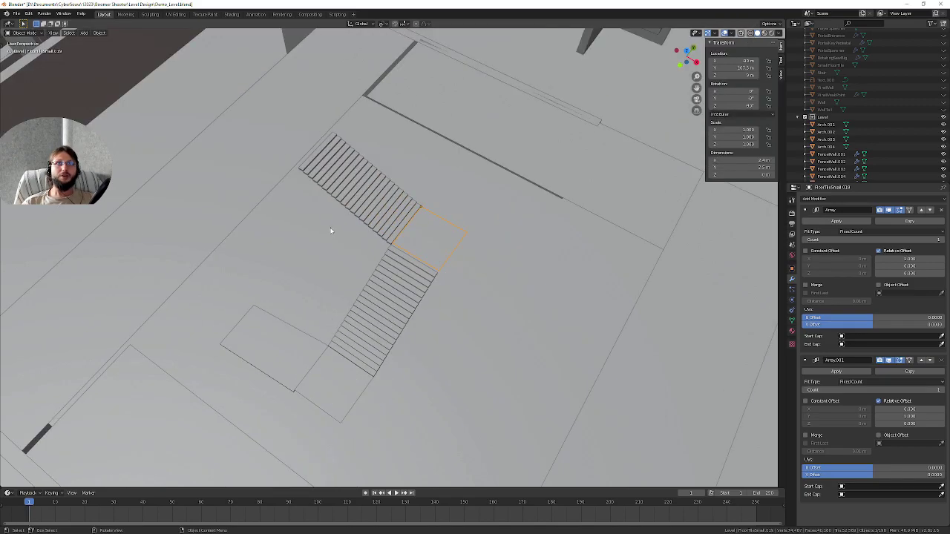
{"action": "mouse_move", "coordinate": [329, 230]}
{"action": "middle_mouse_down"}
{"action": "mouse_move", "coordinate": [463, 217]}
{"action": "mouse_move", "coordinate": [454, 216]}
{"action": "middle_mouse_up"}
{"action": "scroll", "coordinate": [454, 216], "scroll_direction": "up", "scroll_amount": 5}
{"action": "middle_click_drag", "start_coordinate": [435, 272], "coordinate": [447, 249]}
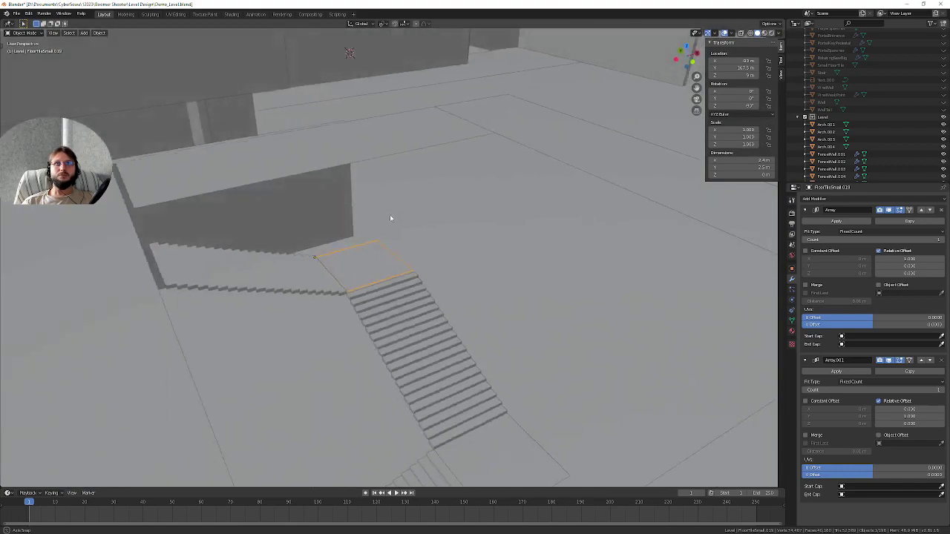
{"action": "scroll", "coordinate": [448, 253], "scroll_direction": "up", "scroll_amount": 4}
Set the landing edge's X position to 2.8 m, then return to Object Mode.
{"action": "key", "text": "Tab"}
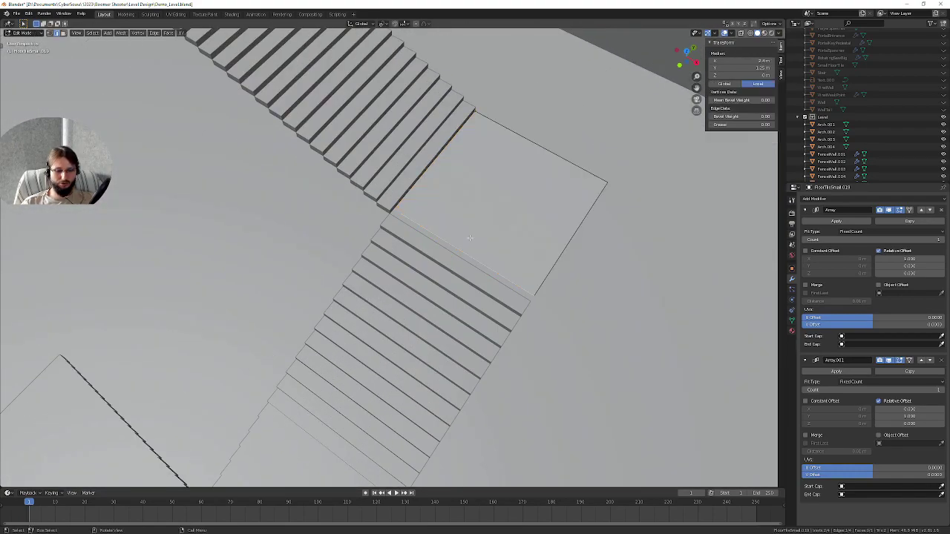
{"action": "double_click", "coordinate": [758, 62]}
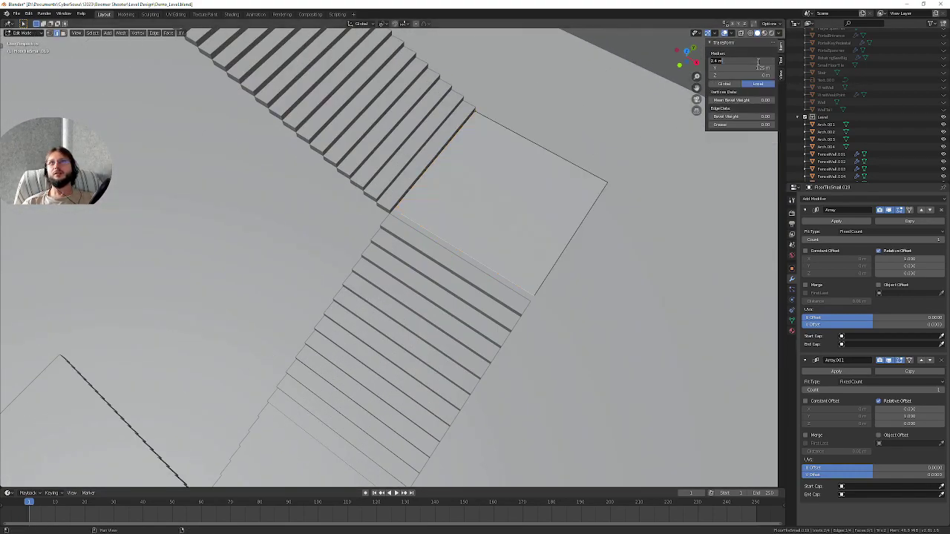
{"action": "type", "text": "2.8"}
{"action": "key", "text": "Return"}
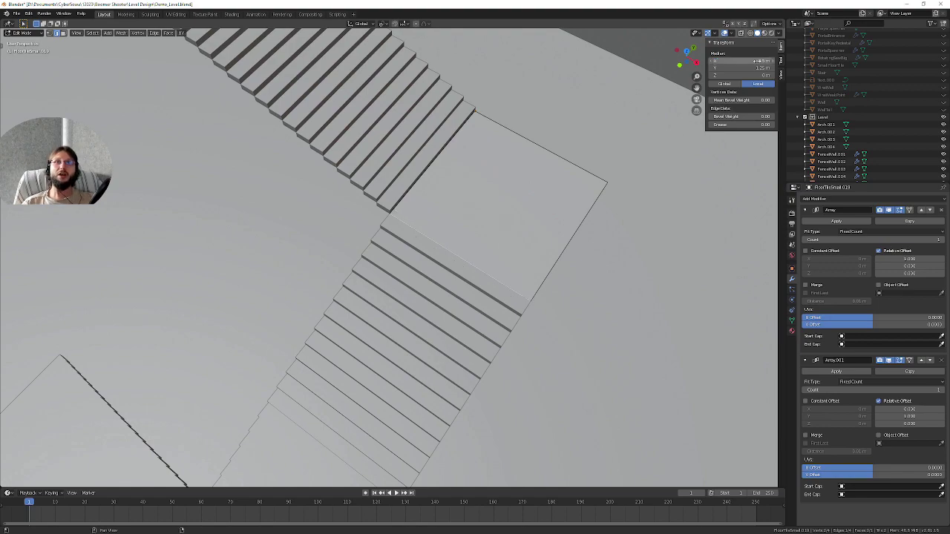
{"action": "middle_click_drag", "start_coordinate": [420, 243], "coordinate": [440, 233]}
{"action": "key", "text": "Tab"}
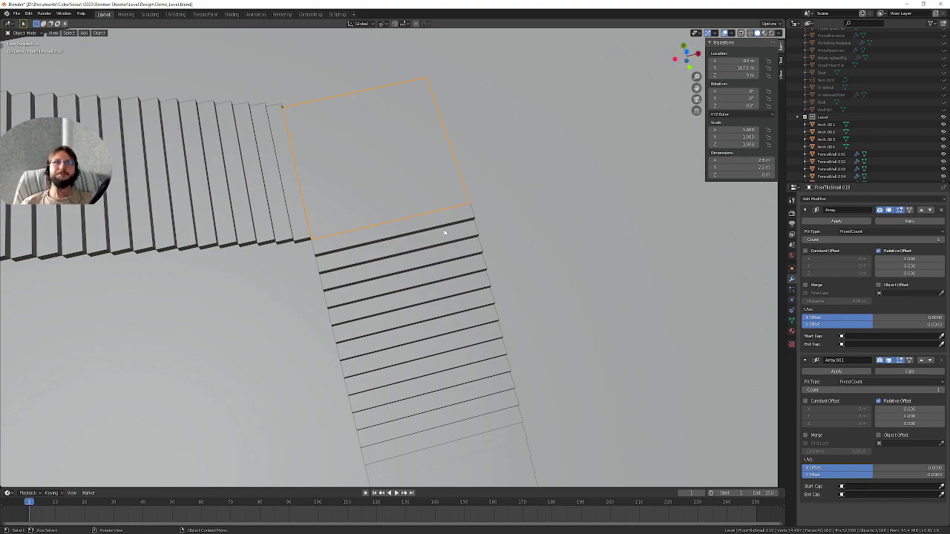
Select the wall beside the stairs and inspect its geometry in Edit Mode.
{"action": "scroll", "coordinate": [352, 193], "scroll_direction": "down", "scroll_amount": 5}
{"action": "mouse_move", "coordinate": [353, 193]}
{"action": "middle_mouse_down"}
{"action": "mouse_move", "coordinate": [348, 272]}
{"action": "mouse_move", "coordinate": [394, 270]}
{"action": "middle_mouse_up"}
{"action": "scroll", "coordinate": [394, 270], "scroll_direction": "down", "scroll_amount": 4}
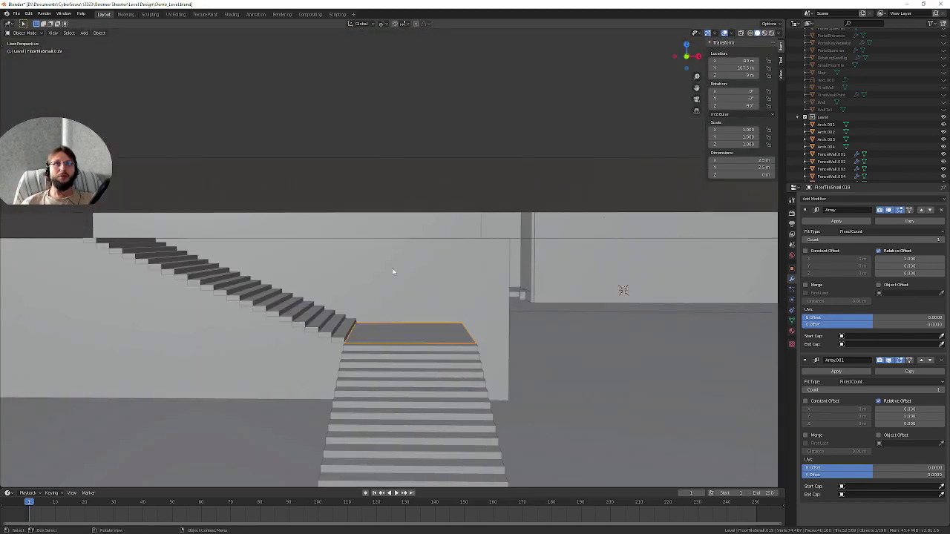
{"action": "left_click", "coordinate": [467, 293]}
{"action": "scroll", "coordinate": [496, 297], "scroll_direction": "up", "scroll_amount": 2}
{"action": "scroll", "coordinate": [497, 298], "scroll_direction": "down", "scroll_amount": 3}
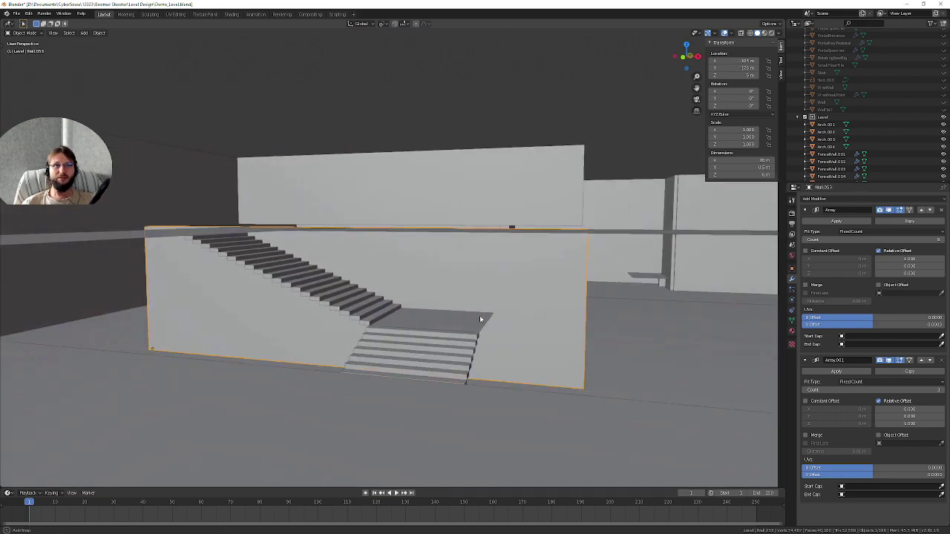
{"action": "mouse_move", "coordinate": [480, 315]}
{"action": "middle_mouse_down"}
{"action": "mouse_move", "coordinate": [343, 245]}
{"action": "mouse_move", "coordinate": [219, 254]}
{"action": "mouse_move", "coordinate": [391, 316]}
{"action": "middle_mouse_up"}
{"action": "key", "text": "Tab"}
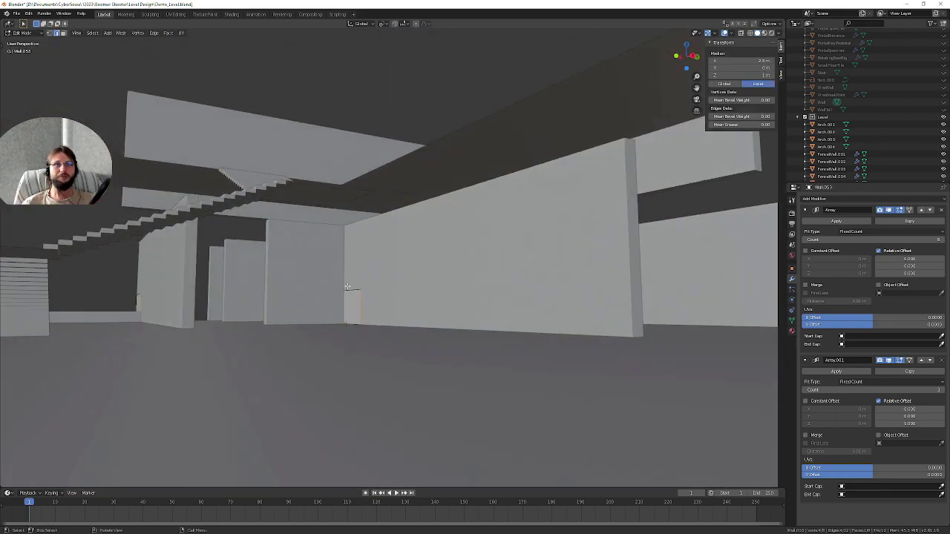
{"action": "left_click", "coordinate": [391, 315]}
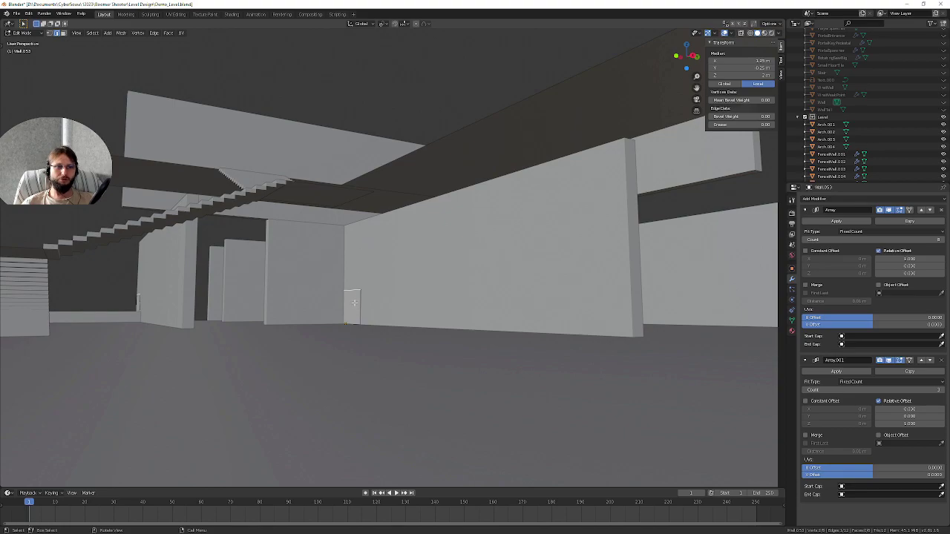
{"action": "mouse_move", "coordinate": [165, 257]}
{"action": "middle_mouse_down"}
{"action": "mouse_move", "coordinate": [150, 274]}
{"action": "mouse_move", "coordinate": [286, 215]}
{"action": "middle_mouse_up"}
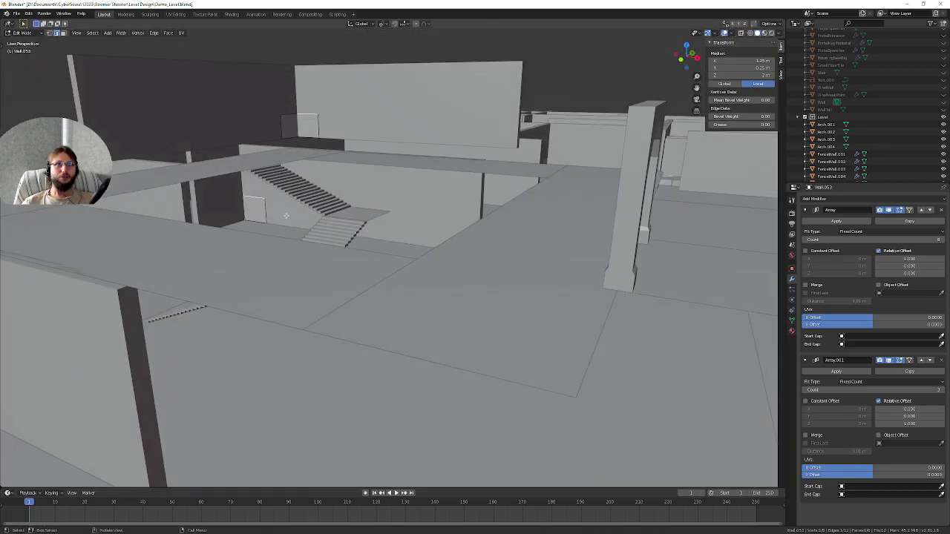
{"action": "key", "text": "Tab"}
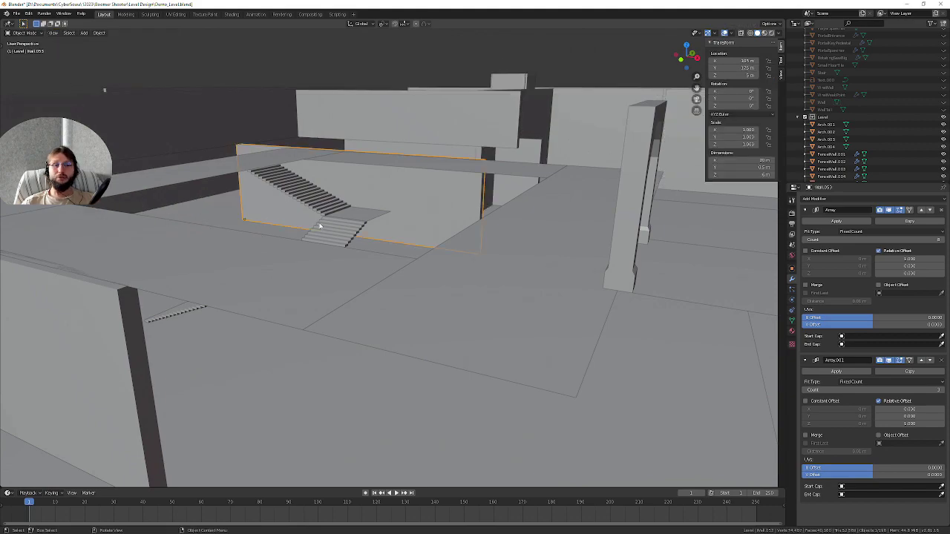
Select and frame the lower stair flight, inspecting it from several angles.
{"action": "mouse_move", "coordinate": [322, 227]}
{"action": "middle_mouse_down"}
{"action": "mouse_move", "coordinate": [373, 256]}
{"action": "mouse_move", "coordinate": [486, 265]}
{"action": "middle_mouse_up"}
{"action": "left_click", "coordinate": [322, 256]}
{"action": "key", "text": "KP_Decimal"}
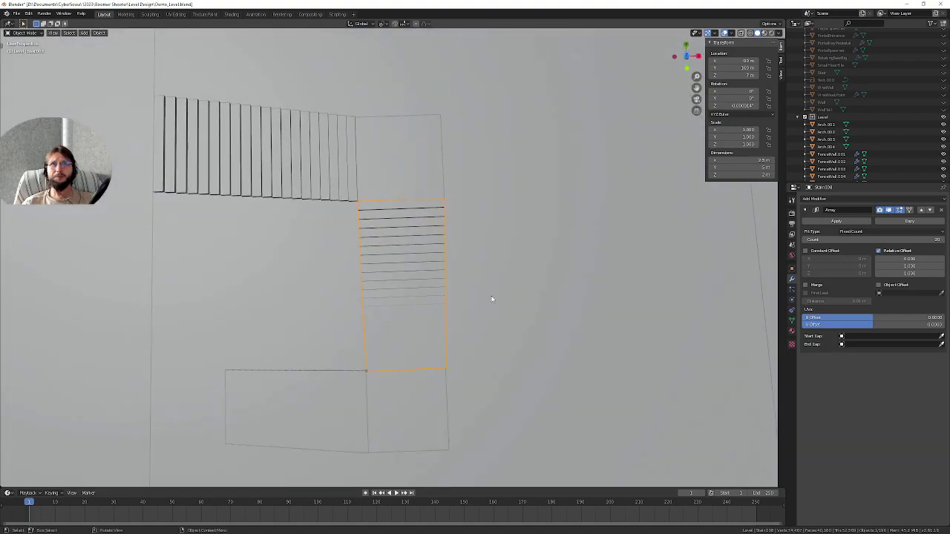
{"action": "middle_click_drag", "start_coordinate": [491, 299], "coordinate": [449, 281]}
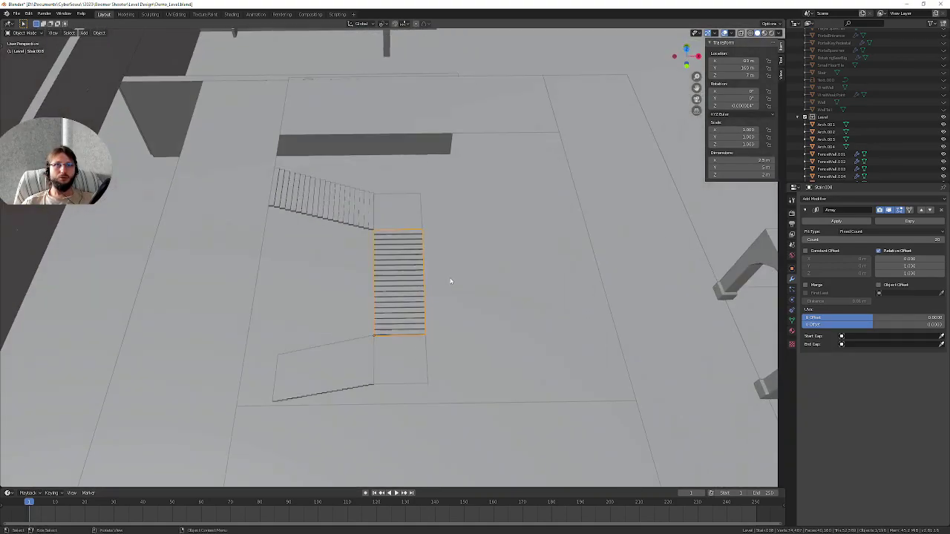
{"action": "mouse_move", "coordinate": [417, 239]}
{"action": "middle_mouse_down"}
{"action": "mouse_move", "coordinate": [393, 272]}
{"action": "mouse_move", "coordinate": [416, 273]}
{"action": "middle_mouse_up"}
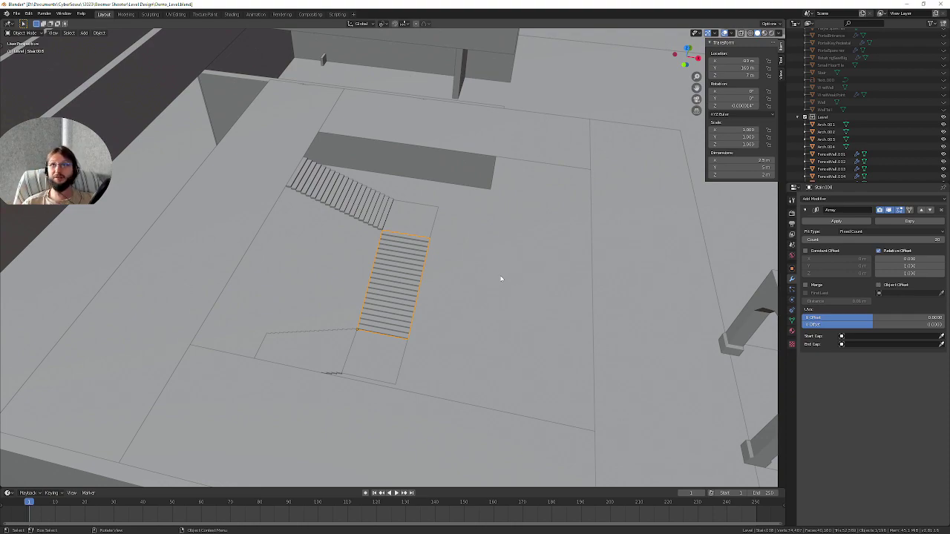
{"action": "scroll", "coordinate": [501, 279], "scroll_direction": "down", "scroll_amount": 2}
{"action": "mouse_move", "coordinate": [547, 274]}
{"action": "middle_mouse_down"}
{"action": "mouse_move", "coordinate": [532, 282]}
{"action": "mouse_move", "coordinate": [482, 250]}
{"action": "middle_mouse_up"}
{"action": "scroll", "coordinate": [531, 281], "scroll_direction": "up", "scroll_amount": 3}
Check the landing tiles, save Demo_Level.blend, and go to File > Export for FBX.
{"action": "key", "text": "ctrl+s"}
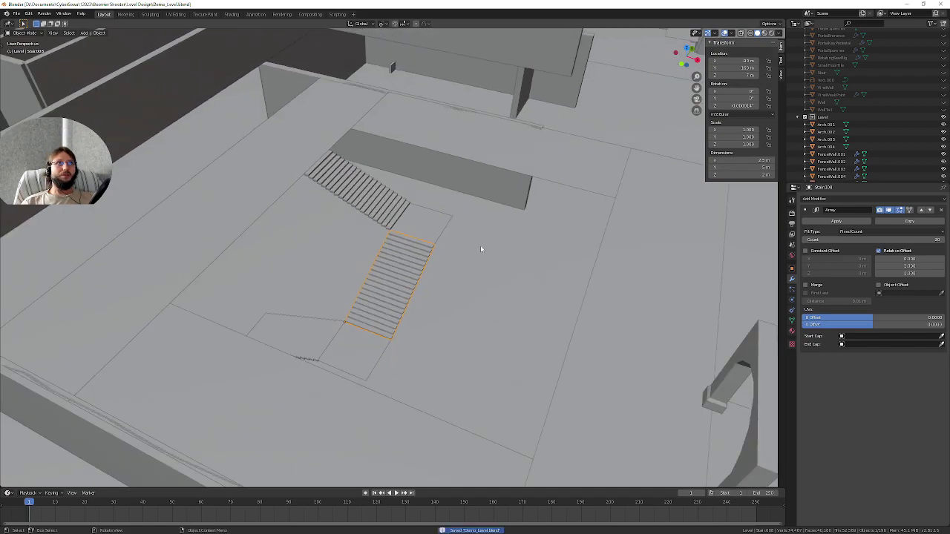
{"action": "left_click", "coordinate": [417, 227]}
{"action": "left_click", "coordinate": [357, 351]}
{"action": "left_click", "coordinate": [422, 211]}
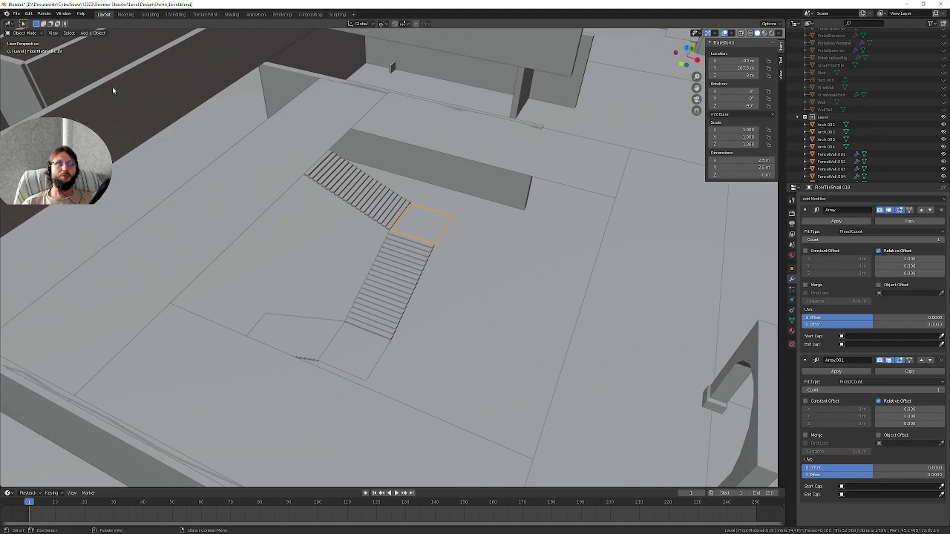
{"action": "left_click", "coordinate": [16, 14]}
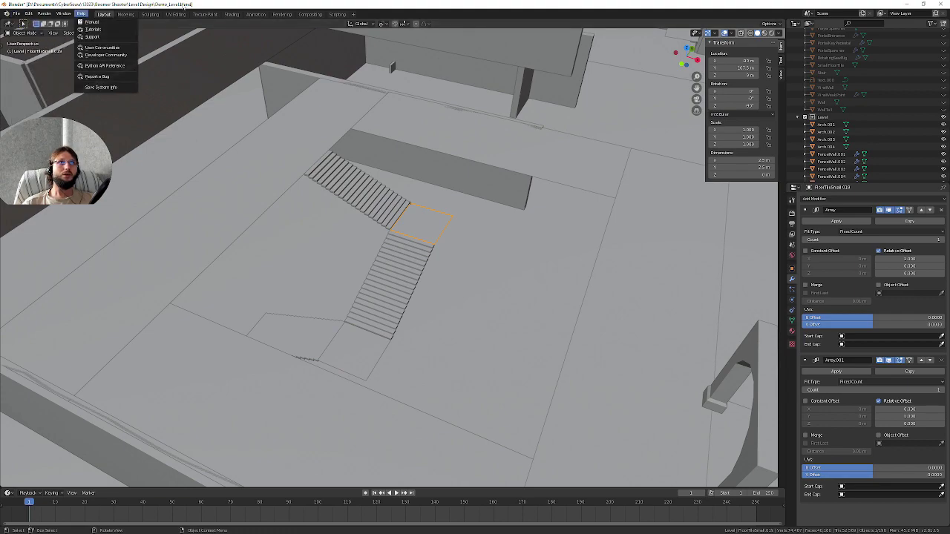
{"action": "key", "text": "ctrl+s"}
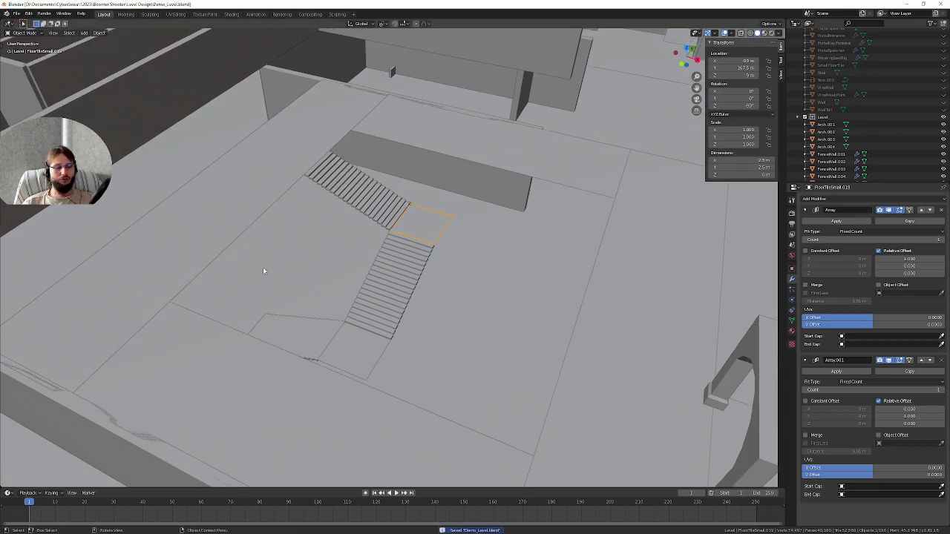
{"action": "left_click", "coordinate": [18, 18]}
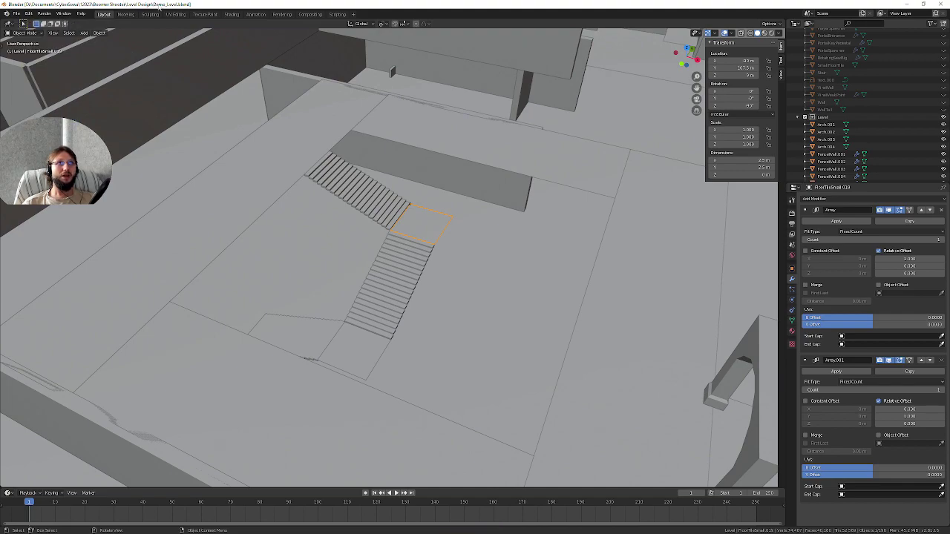
{"action": "left_click", "coordinate": [16, 13]}
{"action": "mouse_move", "coordinate": [30, 121]}
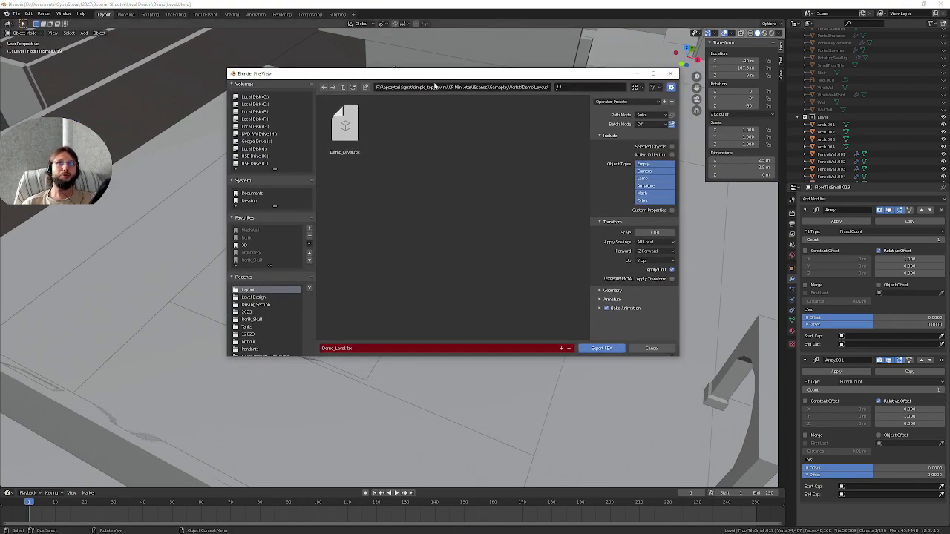
Confirm the DemoLayout export path and export Demo_Level.fbx, overwriting the old file.
{"action": "left_click", "coordinate": [384, 89]}
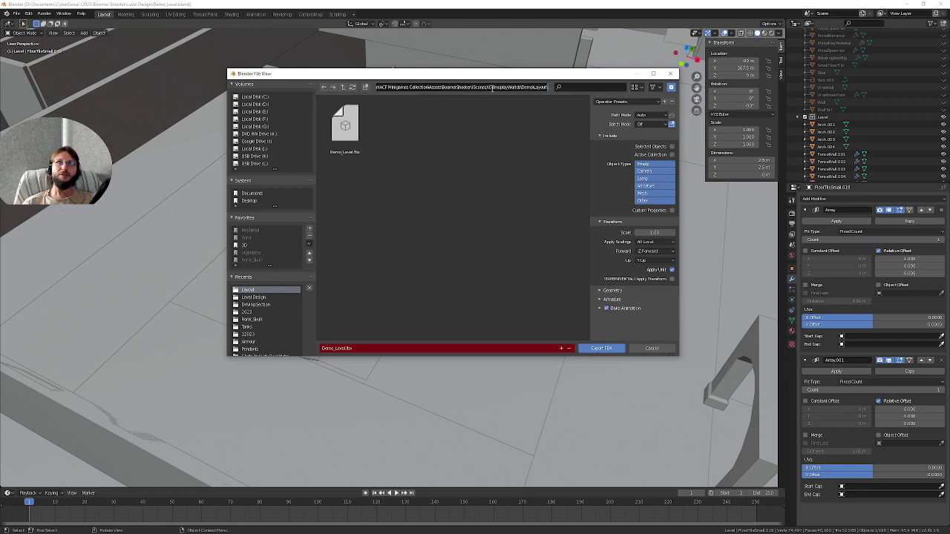
{"action": "key", "text": "Home"}
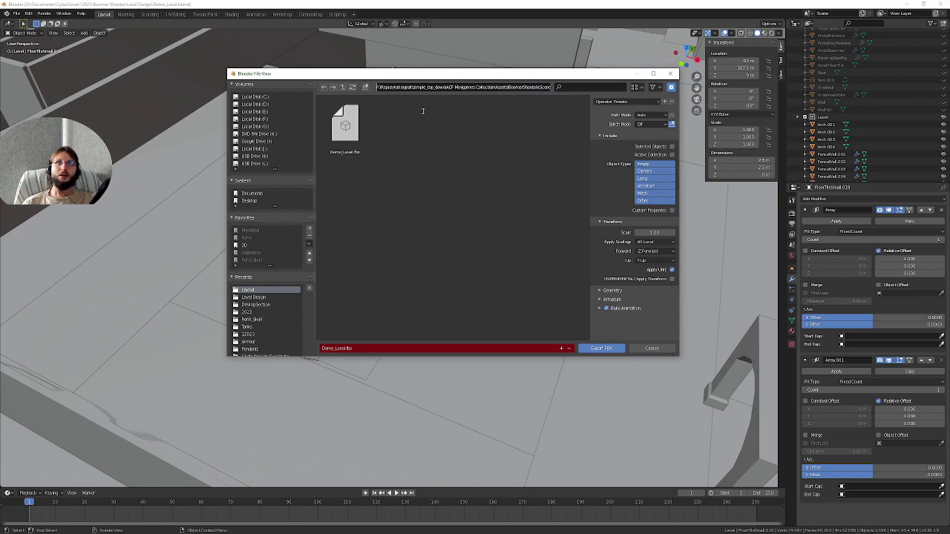
{"action": "left_click", "coordinate": [416, 87]}
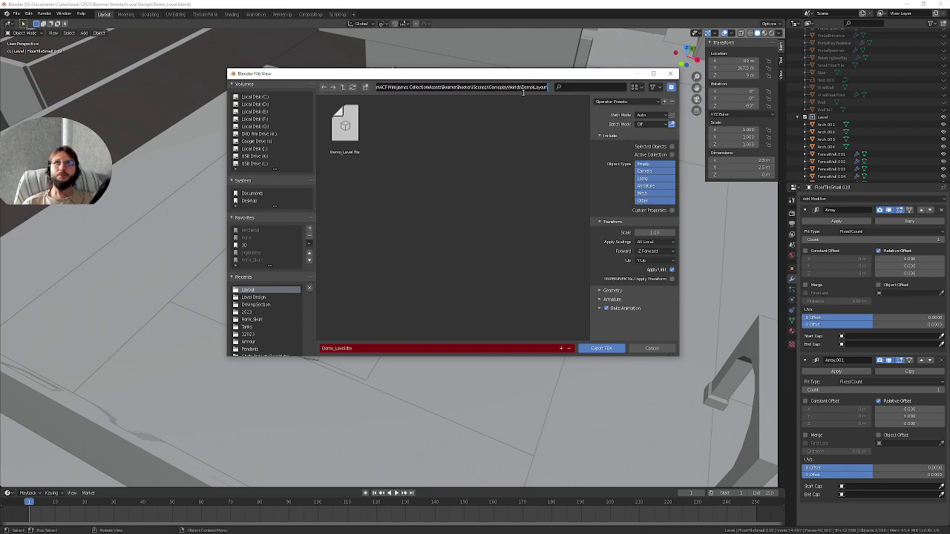
{"action": "key", "text": "Return"}
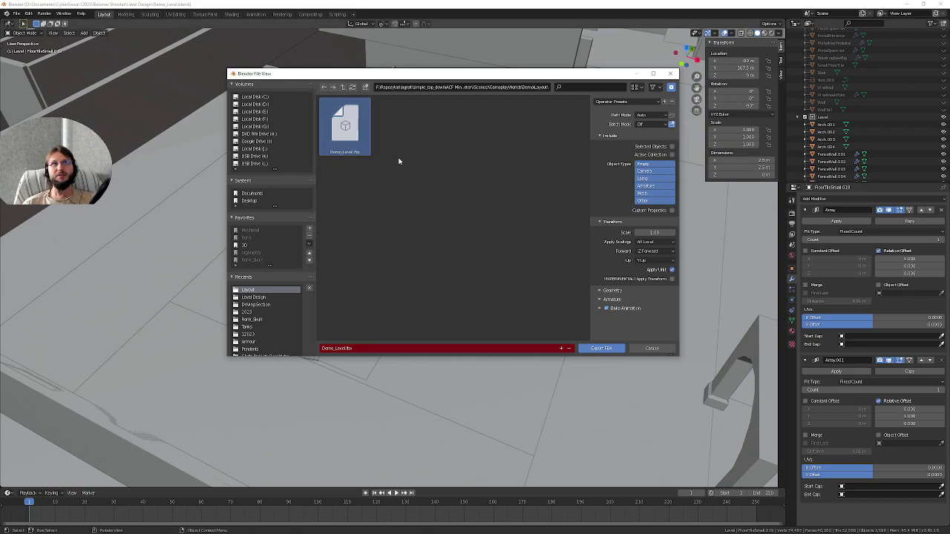
{"action": "left_click", "coordinate": [603, 349]}
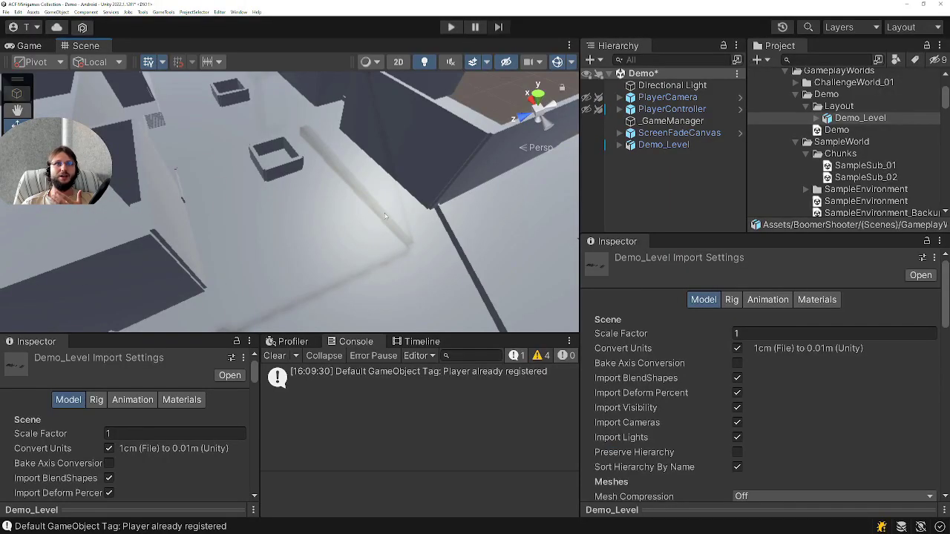
{"action": "mouse_move", "coordinate": [385, 215]}
{"action": "right_mouse_down"}
{"action": "mouse_move", "coordinate": [300, 220]}
{"action": "mouse_move", "coordinate": [504, 226]}
{"action": "right_mouse_up"}
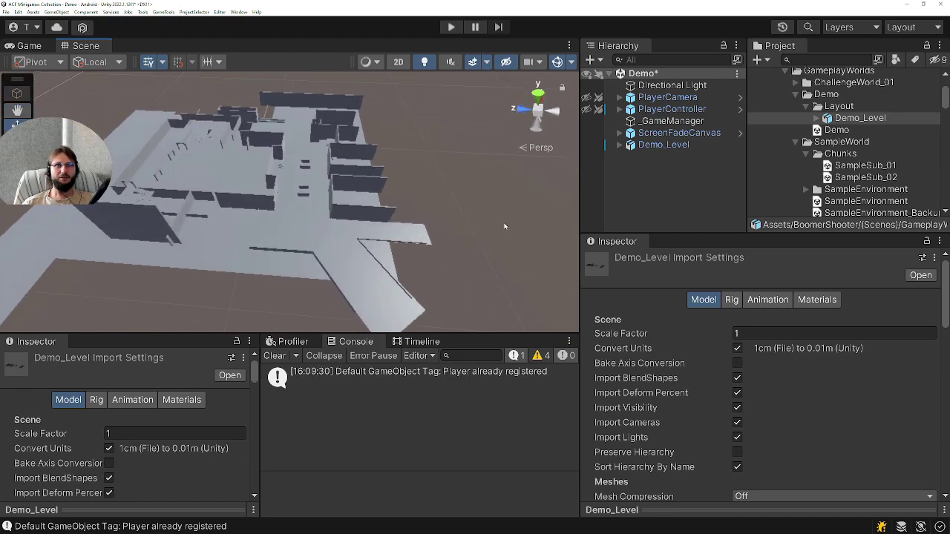
Select and frame new stair flight Stair.009 in the Scene view, then reselect Demo_Level.
{"action": "right_click_drag", "start_coordinate": [402, 235], "coordinate": [405, 115]}
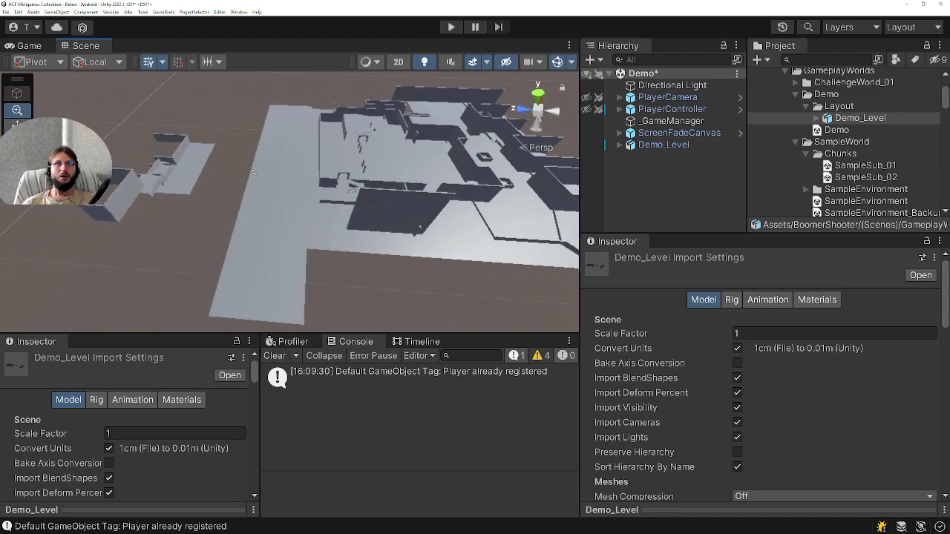
{"action": "left_click", "coordinate": [396, 111]}
{"action": "left_click", "coordinate": [396, 112]}
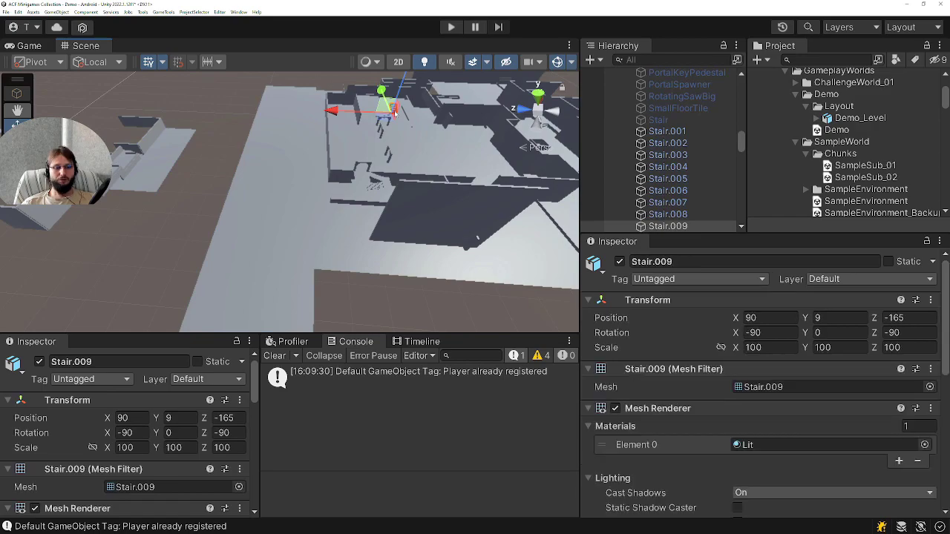
{"action": "key", "text": "f"}
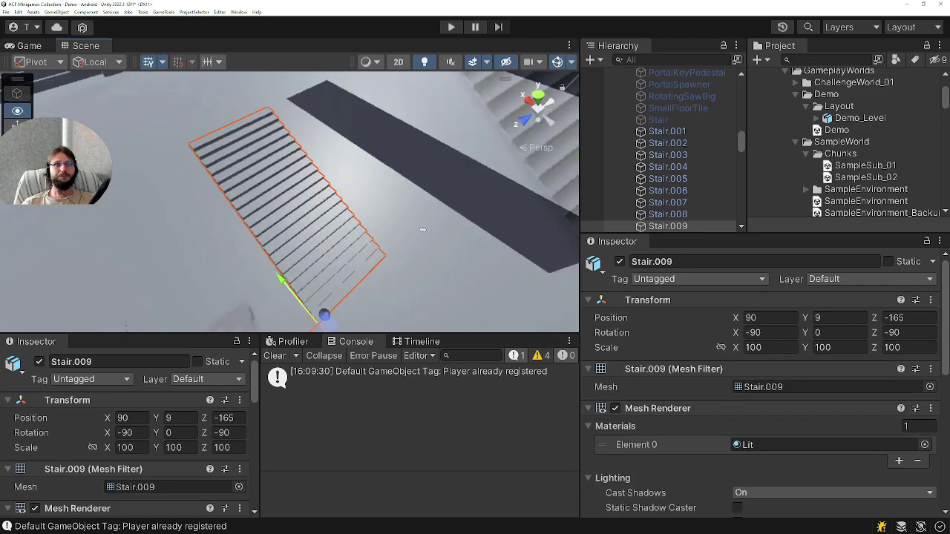
{"action": "mouse_move", "coordinate": [423, 230]}
{"action": "left_mouse_down", "text": "alt"}
{"action": "mouse_move", "coordinate": [506, 229]}
{"action": "mouse_move", "coordinate": [309, 222]}
{"action": "mouse_move", "coordinate": [255, 261]}
{"action": "left_mouse_up", "text": "alt"}
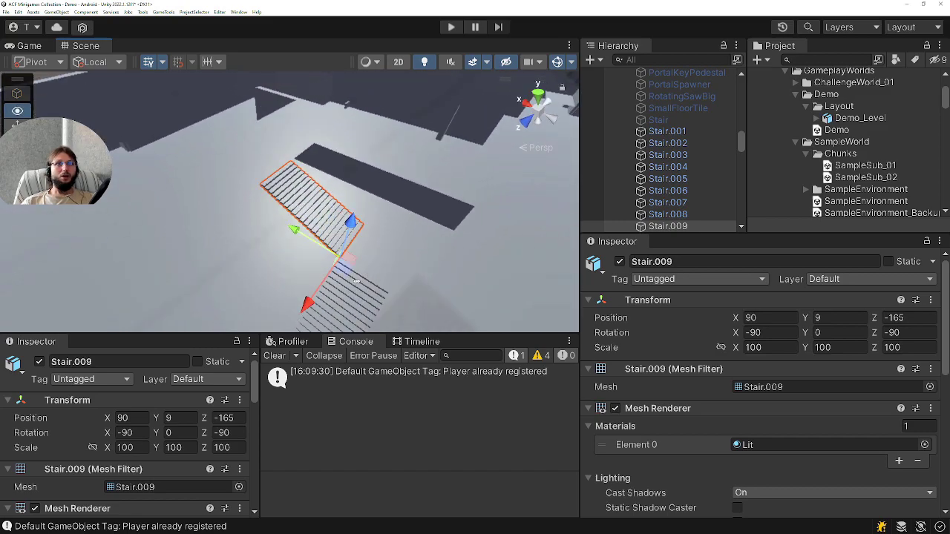
{"action": "middle_click_drag", "start_coordinate": [254, 261], "coordinate": [314, 265]}
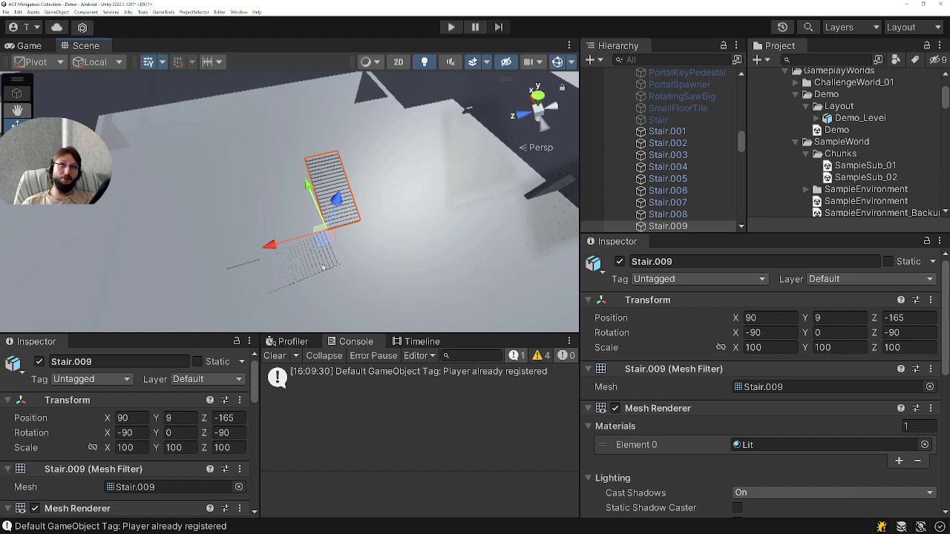
{"action": "left_click", "coordinate": [322, 269]}
Review the Auto Refresh setting under Preferences > Asset Pipeline, then close Preferences.
{"action": "left_click", "coordinate": [19, 14]}
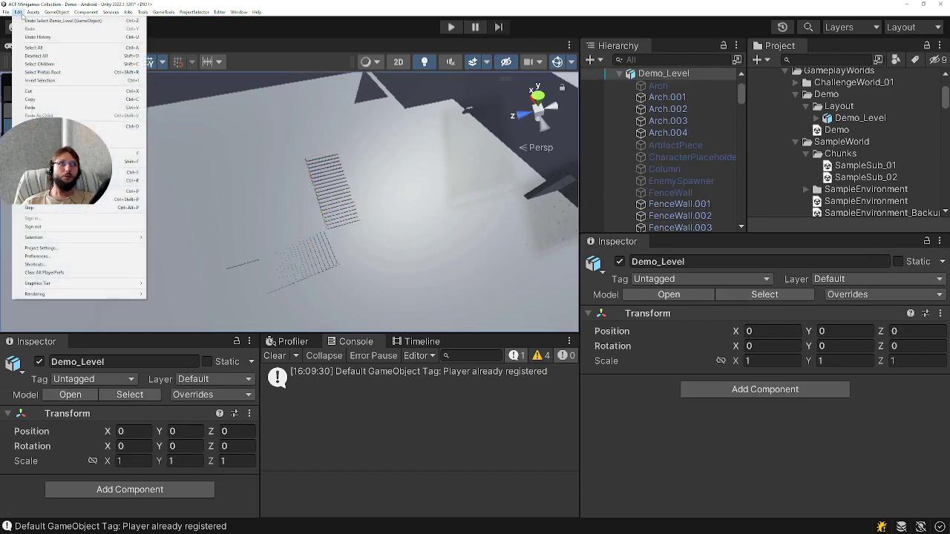
{"action": "left_click", "coordinate": [62, 258]}
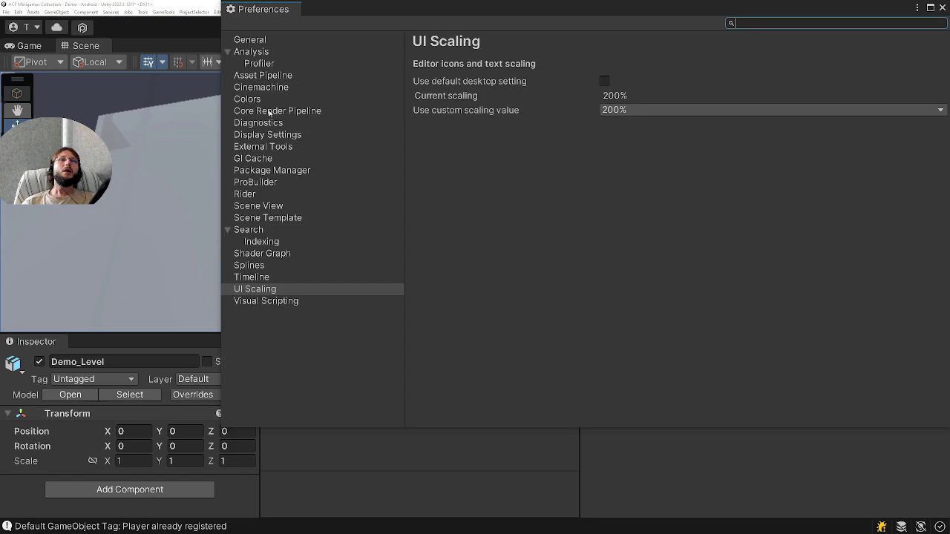
{"action": "left_click", "coordinate": [260, 41]}
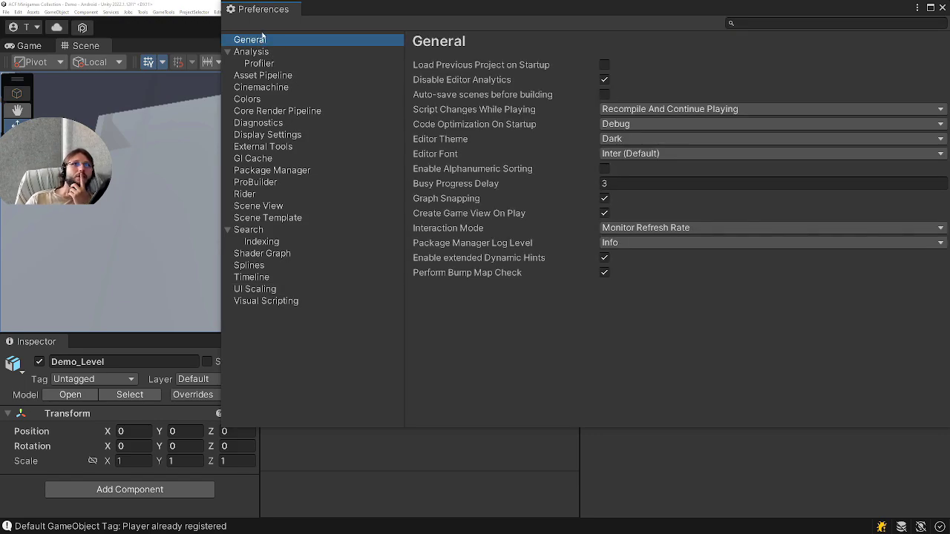
{"action": "left_click", "coordinate": [254, 78]}
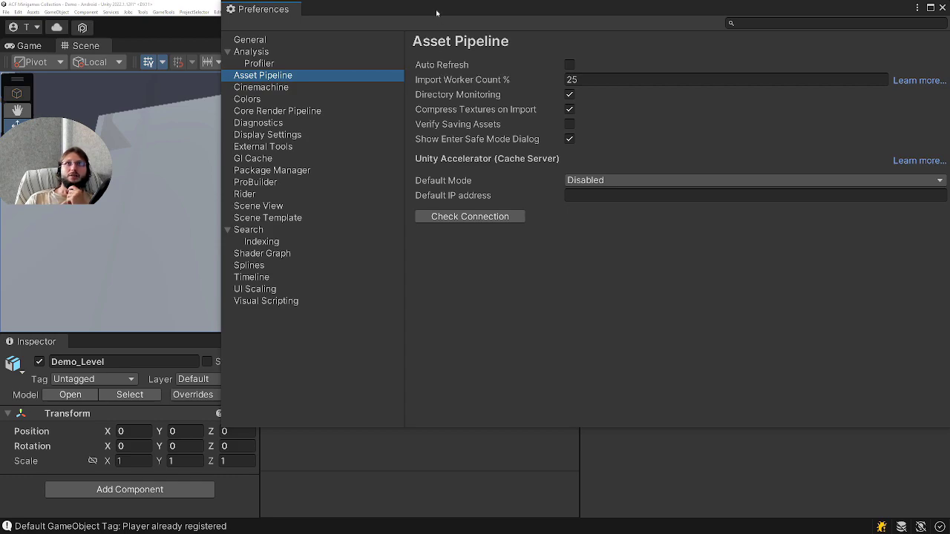
{"action": "key", "text": "shift+space"}
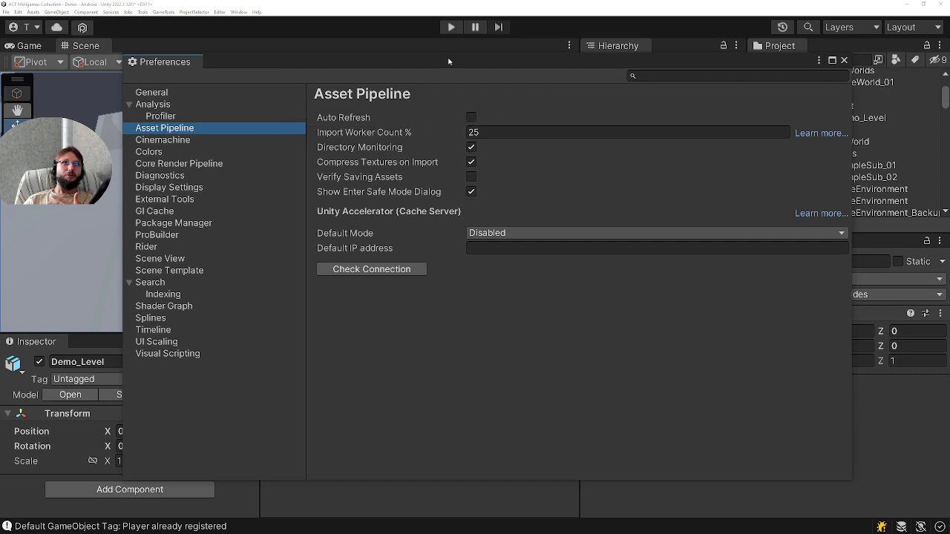
{"action": "left_click_drag", "start_coordinate": [448, 61], "coordinate": [412, 50]}
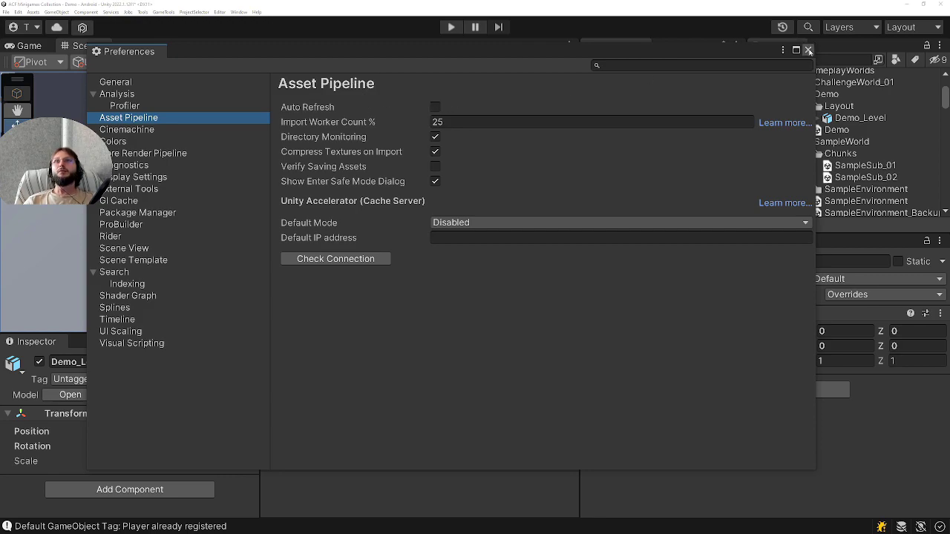
{"action": "left_click", "coordinate": [807, 50]}
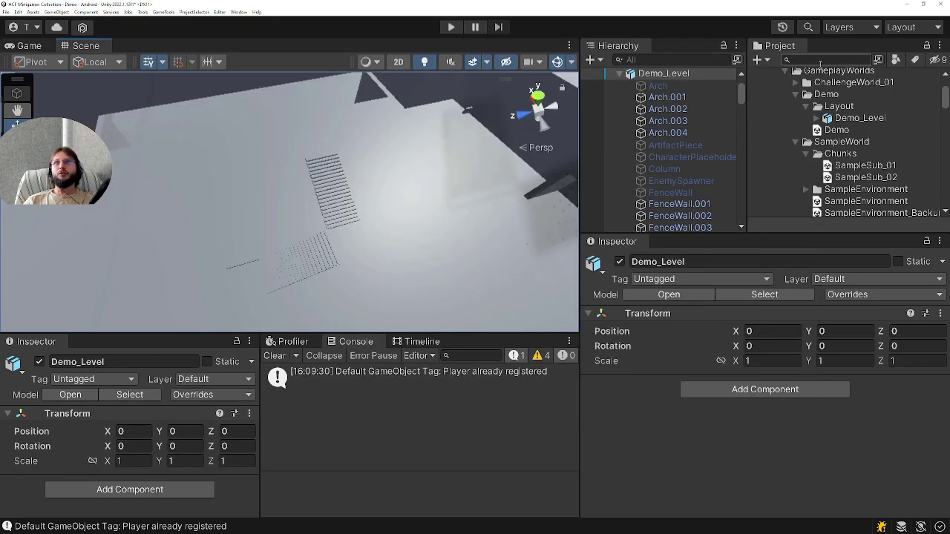
Reimport the Demo_Level model asset and fly the Scene view over the refreshed staircase.
{"action": "left_click", "coordinate": [853, 120]}
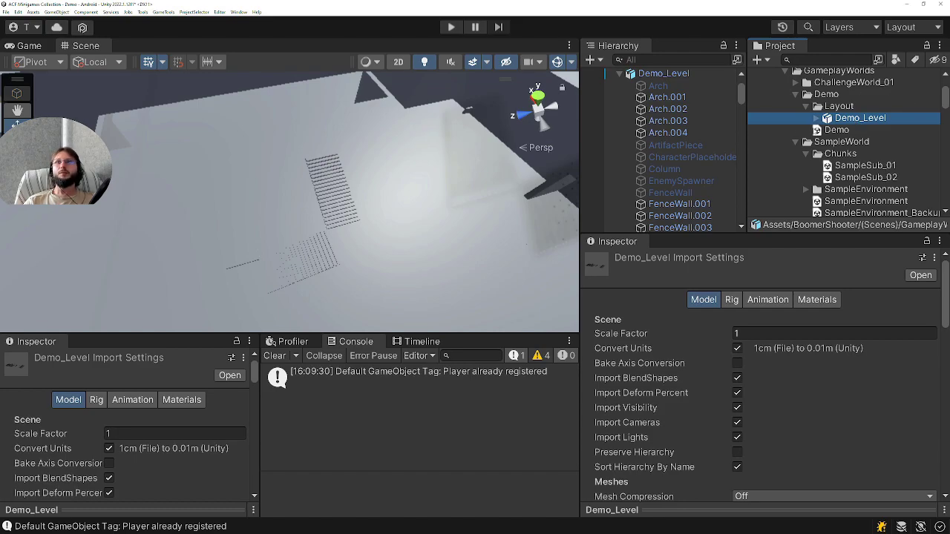
{"action": "left_click", "coordinate": [838, 106]}
{"action": "right_click", "coordinate": [839, 121]}
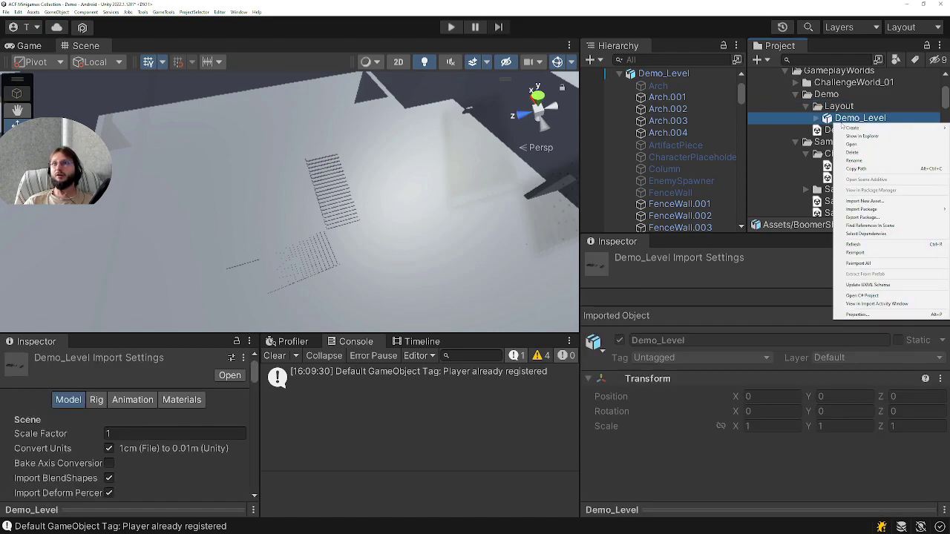
{"action": "left_click", "coordinate": [865, 252]}
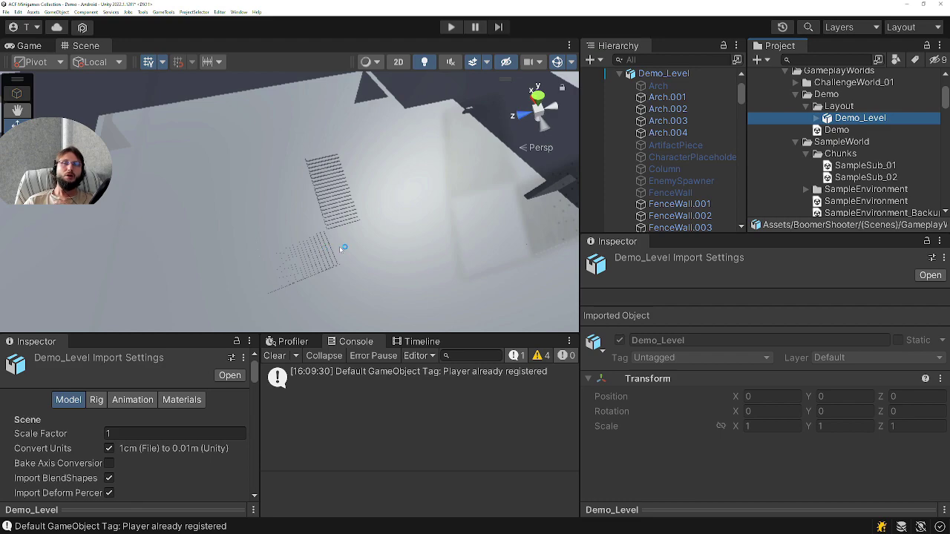
{"action": "mouse_move", "coordinate": [323, 251]}
{"action": "right_mouse_down"}
{"action": "mouse_move", "coordinate": [375, 230]}
{"action": "mouse_move", "coordinate": [289, 153]}
{"action": "mouse_move", "coordinate": [302, 175]}
{"action": "mouse_move", "coordinate": [376, 209]}
{"action": "mouse_move", "coordinate": [403, 174]}
{"action": "mouse_move", "coordinate": [314, 201]}
{"action": "right_mouse_up"}
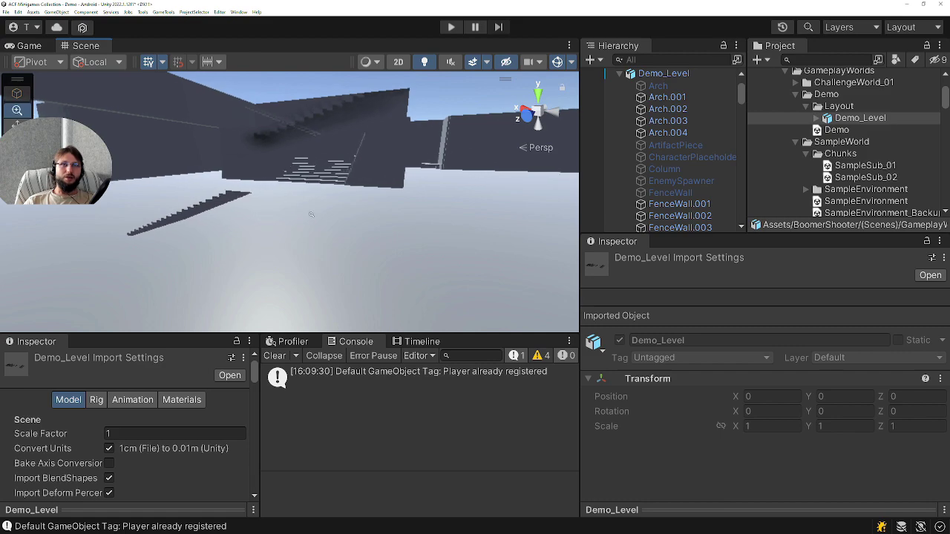
{"action": "right_click_drag", "start_coordinate": [314, 200], "coordinate": [306, 209]}
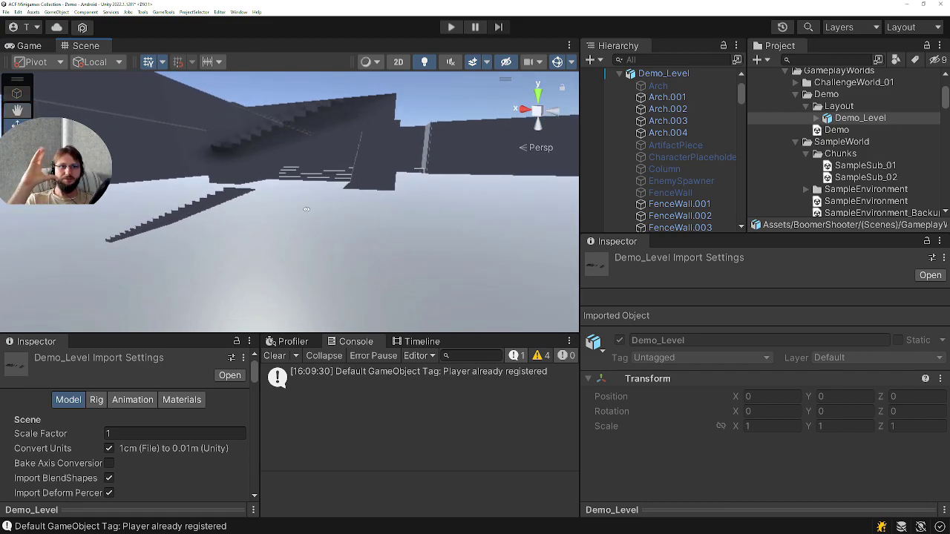
{"action": "mouse_move", "coordinate": [401, 119]}
{"action": "right_mouse_down"}
{"action": "mouse_move", "coordinate": [364, 157]}
{"action": "mouse_move", "coordinate": [350, 253]}
{"action": "right_mouse_up"}
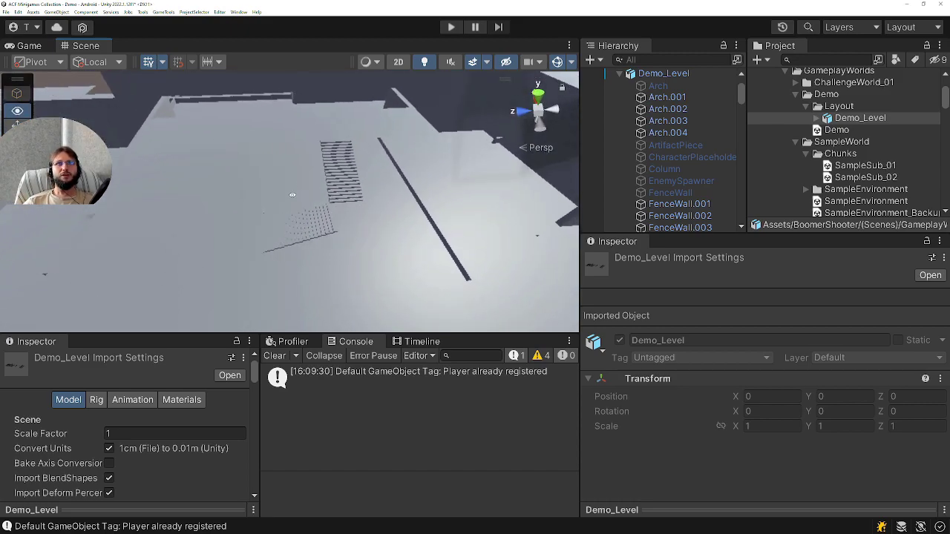
Start Play mode and load the Demo level via language, shooter menu, New Game and a save slot.
{"action": "left_click", "coordinate": [451, 27]}
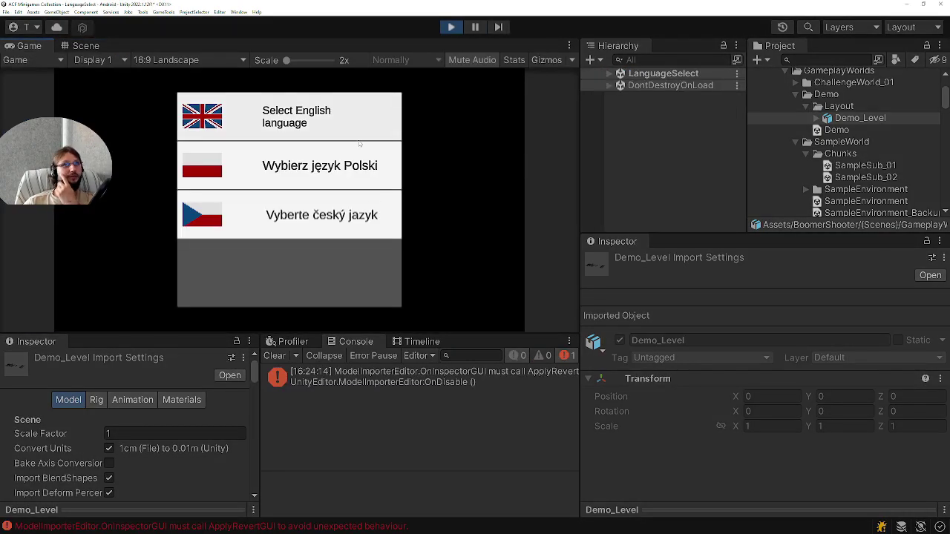
{"action": "left_click", "coordinate": [319, 166]}
{"action": "left_click", "coordinate": [389, 238]}
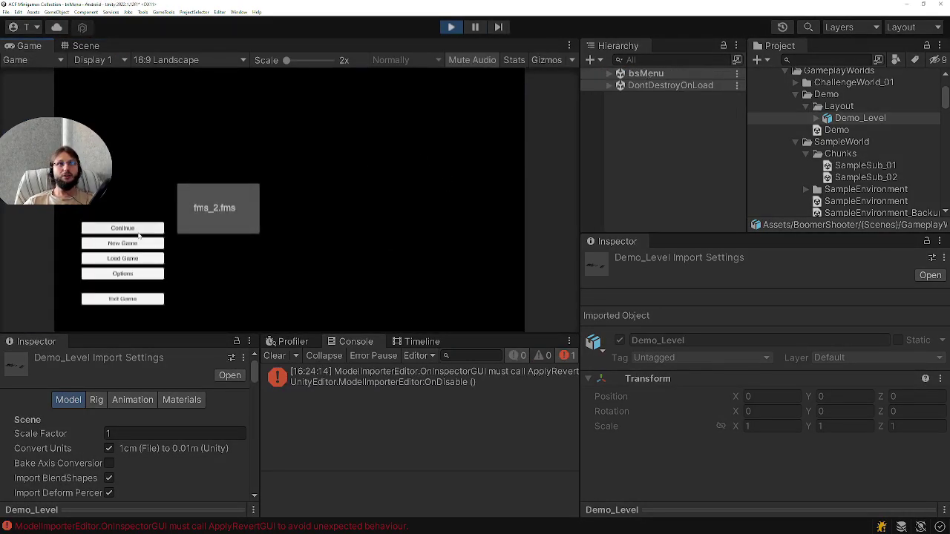
{"action": "left_click", "coordinate": [101, 242]}
{"action": "left_click", "coordinate": [284, 325]}
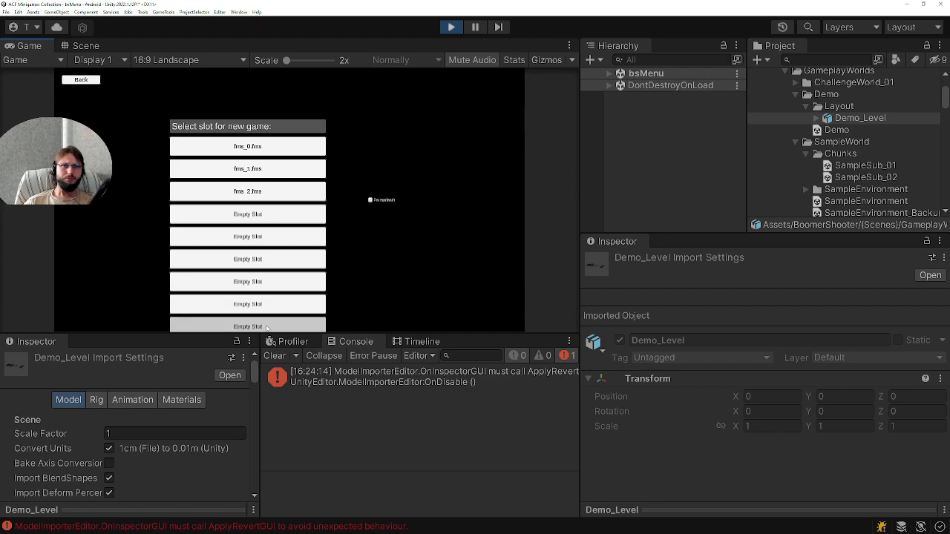
Walk in first person along the corridor and across the open area to the new staircase.
{"action": "key", "text": "w"}
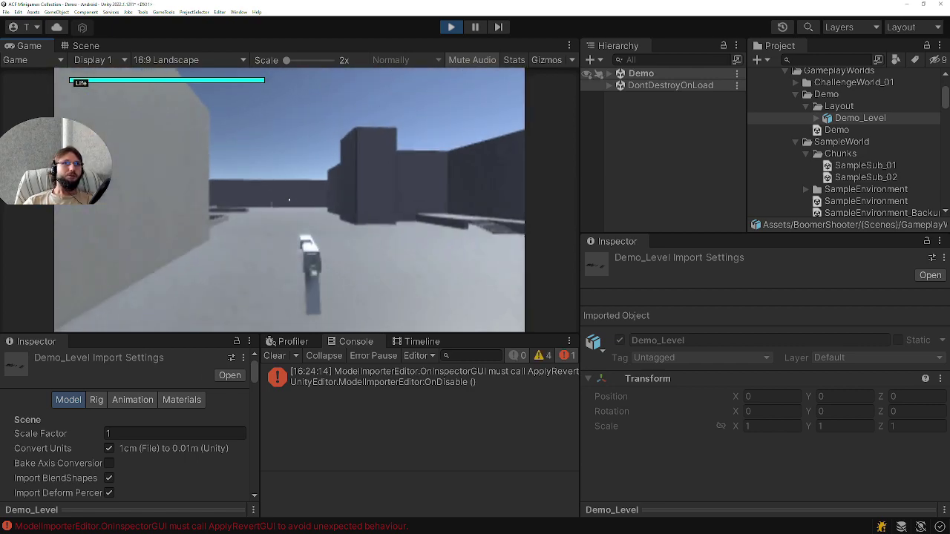
{"action": "key", "text": "w"}
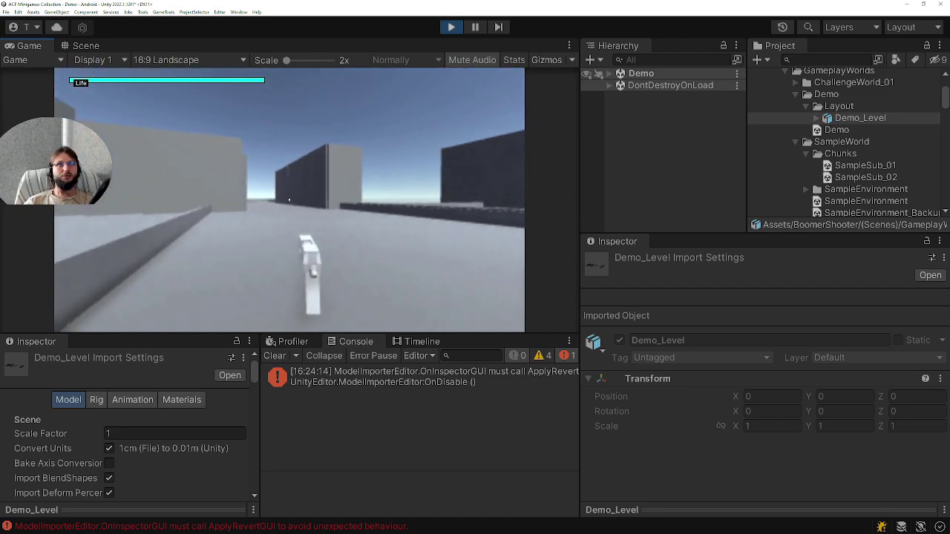
{"action": "key", "text": "w"}
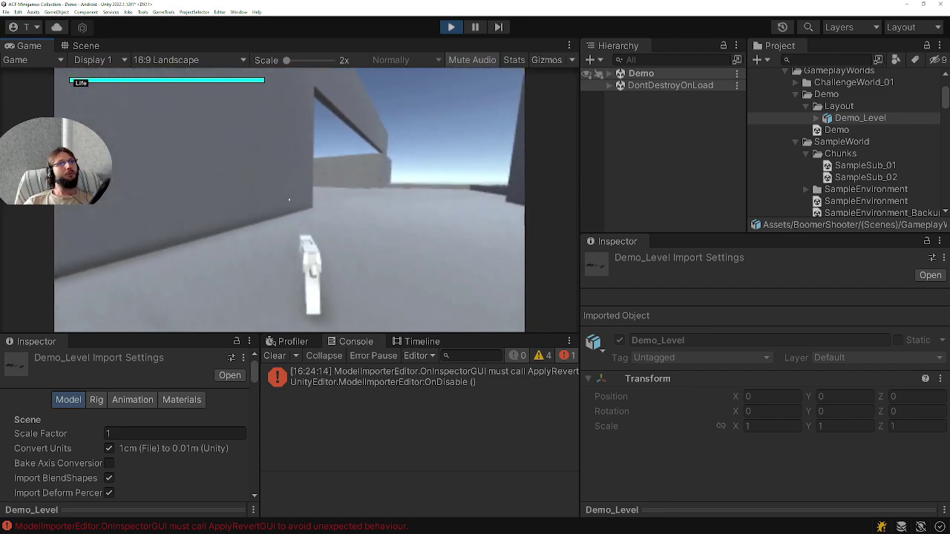
{"action": "key", "text": "w"}
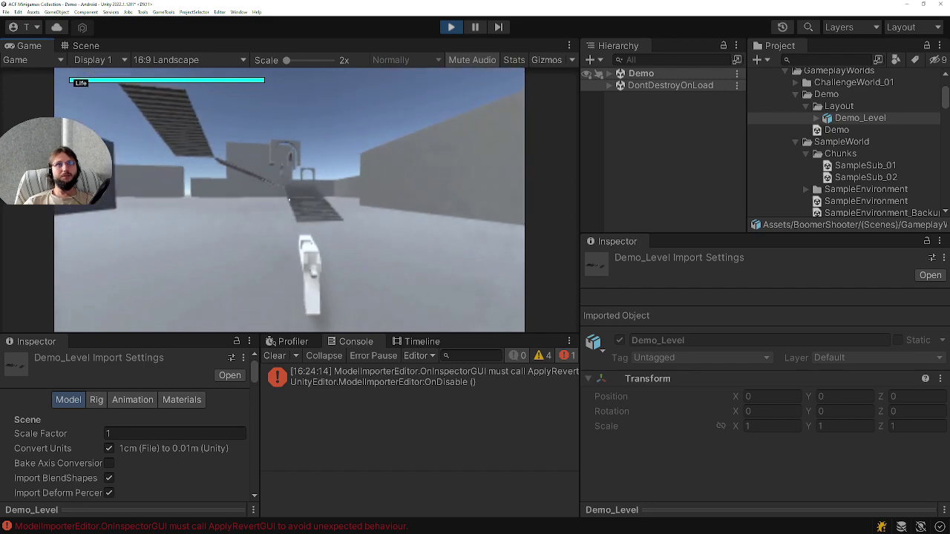
{"action": "key", "text": "w"}
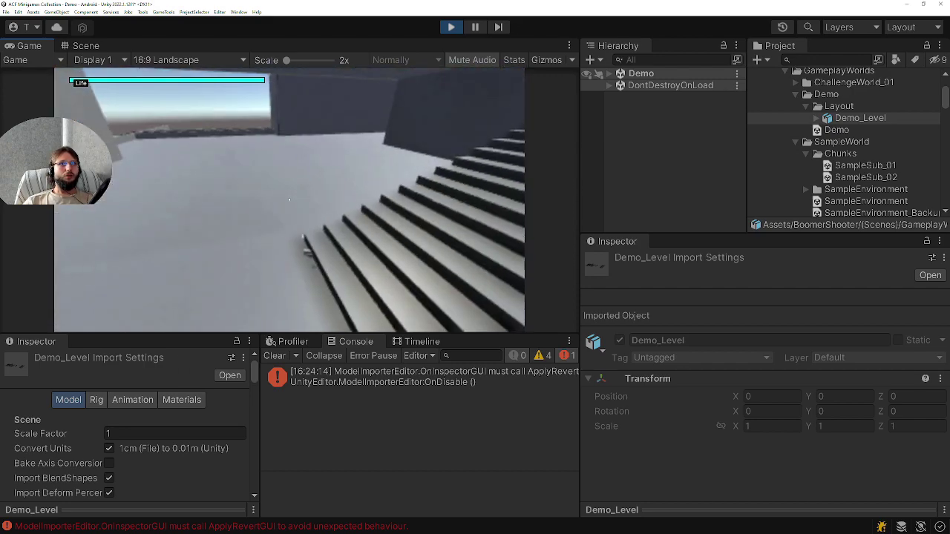
{"action": "key", "text": "w"}
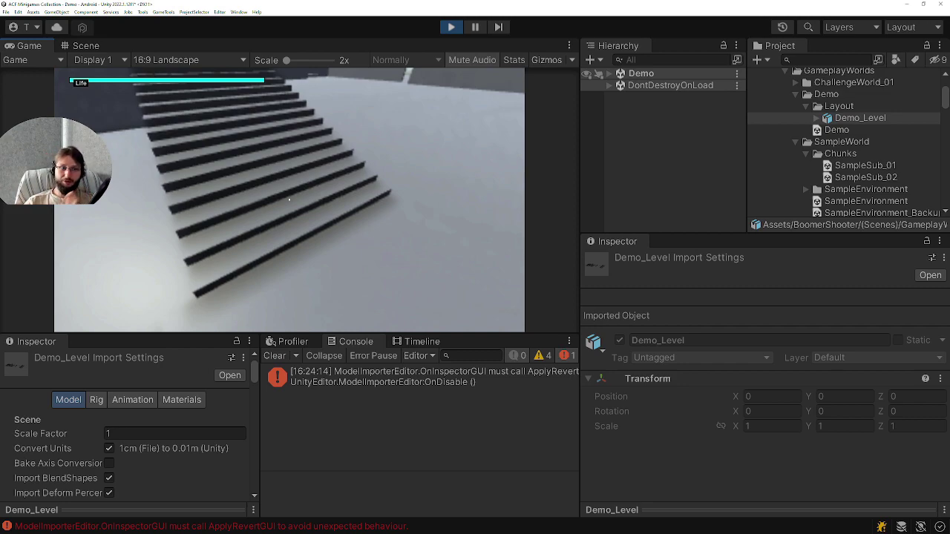
{"action": "key", "text": "w"}
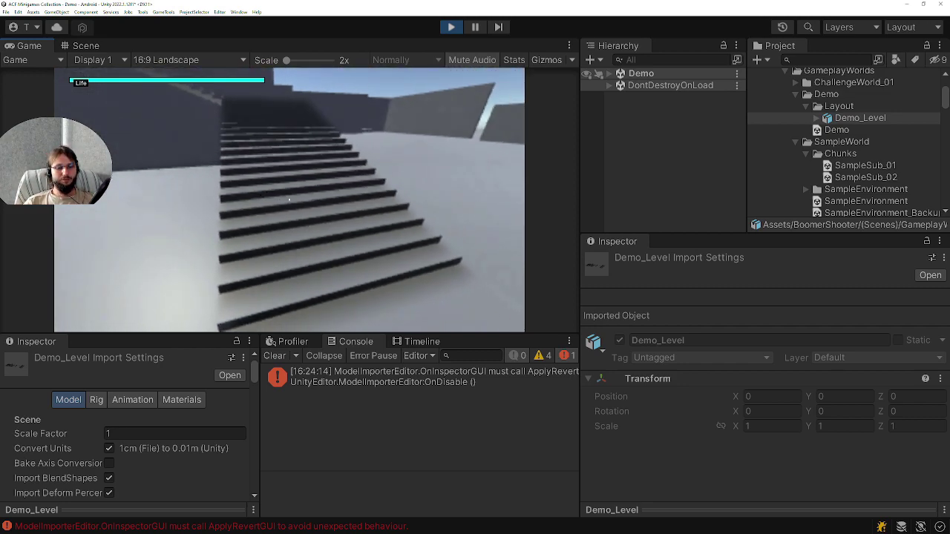
{"action": "key", "text": "w"}
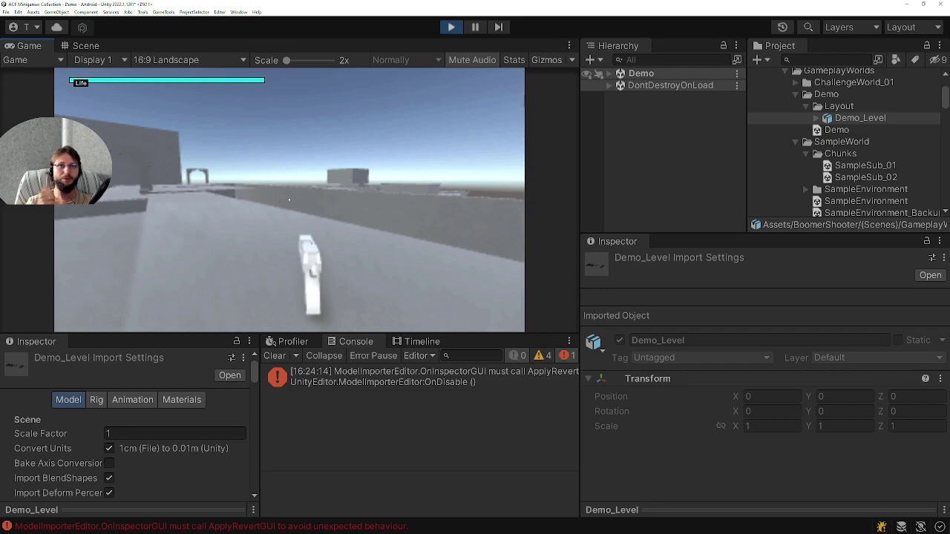
Walk across the upper level to the grey stone archways and past the arch wall.
{"action": "mouse_move", "coordinate": [289, 199]}
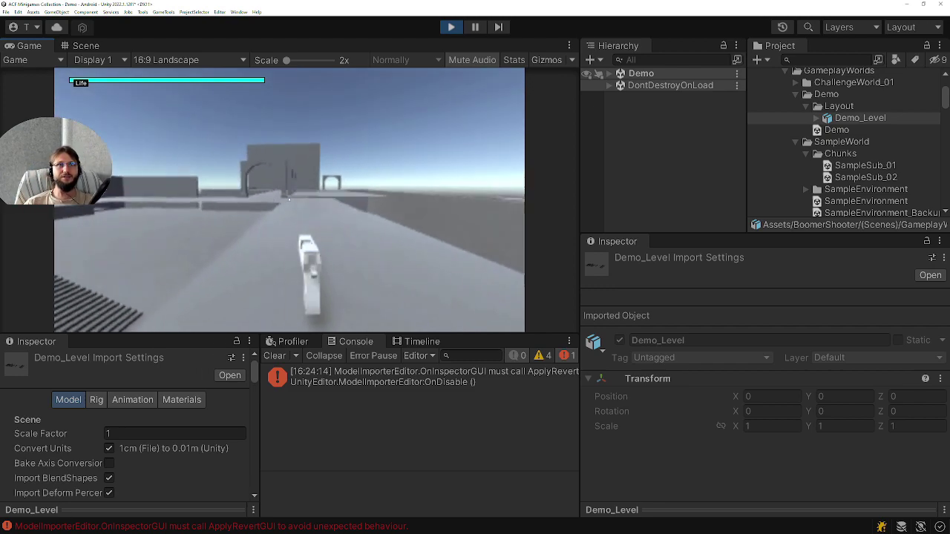
{"action": "key", "text": "w"}
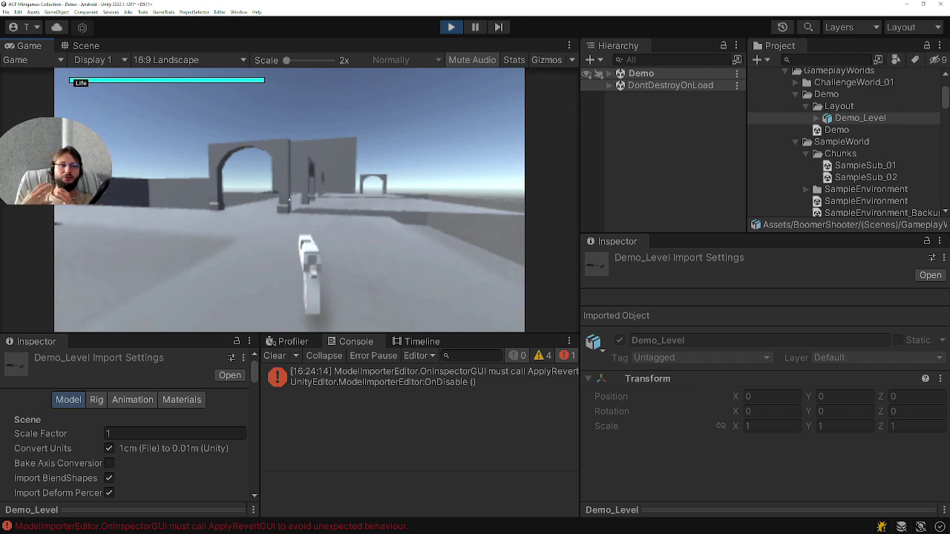
{"action": "key", "text": "w"}
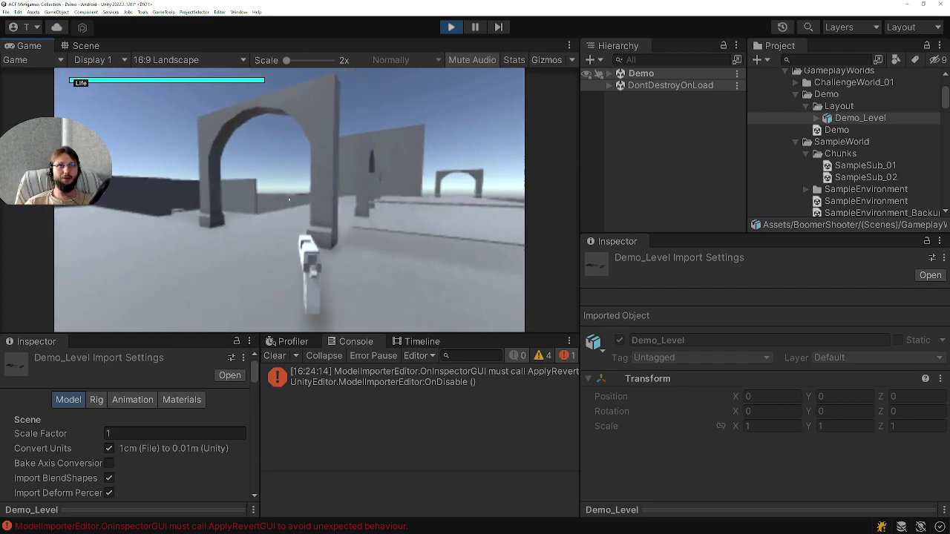
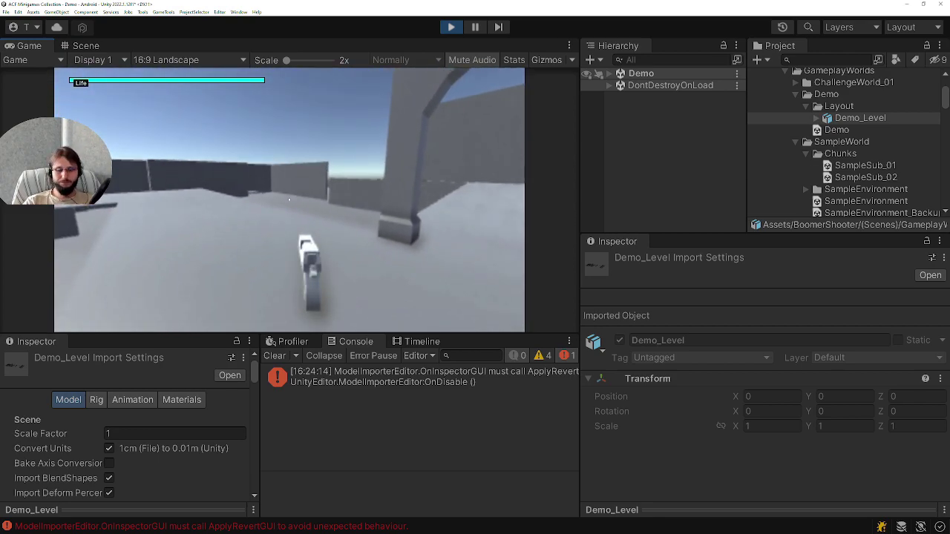
Exit Unity's Play mode and orbit the Scene view to see the level walls.
{"action": "key", "text": "ctrl+p"}
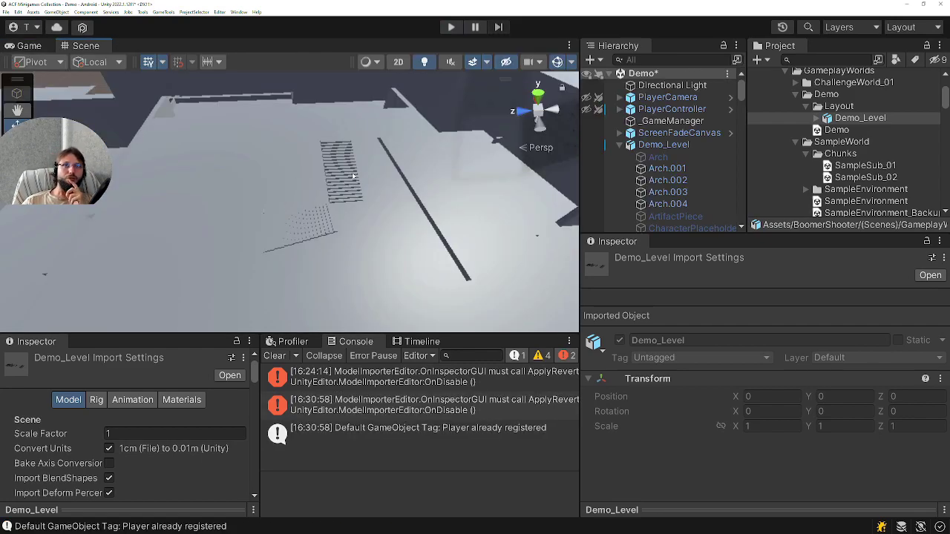
{"action": "right_click_drag", "start_coordinate": [353, 175], "coordinate": [327, 214]}
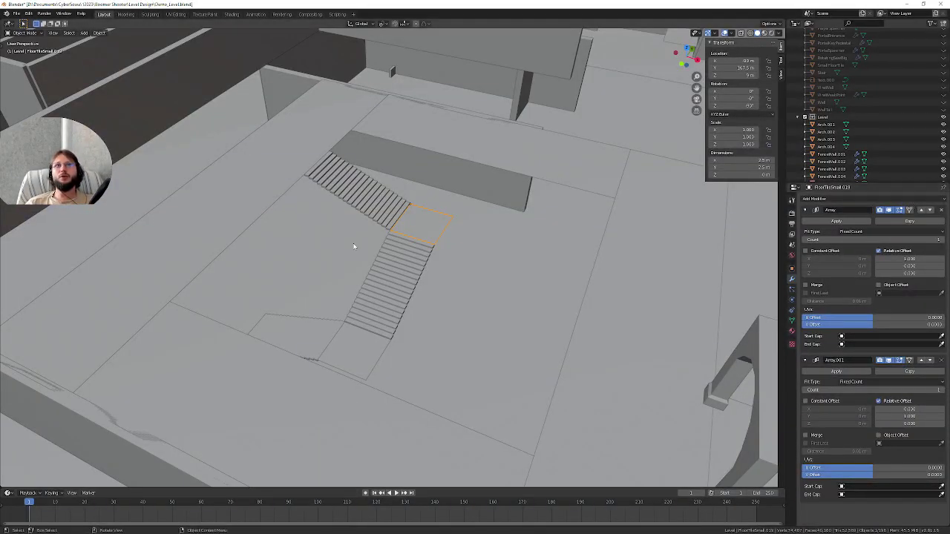
Orbit over the stairs and inspect the 'Pierwszy przeciwnik gdzies tutaj' and 'Zamknieta droga' annotations.
{"action": "mouse_move", "coordinate": [354, 247]}
{"action": "middle_mouse_down"}
{"action": "mouse_move", "coordinate": [446, 256]}
{"action": "mouse_move", "coordinate": [480, 201]}
{"action": "mouse_move", "coordinate": [434, 234]}
{"action": "middle_mouse_up"}
{"action": "mouse_move", "coordinate": [444, 201]}
{"action": "middle_mouse_down"}
{"action": "mouse_move", "coordinate": [360, 218]}
{"action": "mouse_move", "coordinate": [418, 216]}
{"action": "mouse_move", "coordinate": [273, 233]}
{"action": "middle_mouse_up"}
{"action": "scroll", "coordinate": [456, 214], "scroll_direction": "down", "scroll_amount": 3}
{"action": "scroll", "coordinate": [453, 219], "scroll_direction": "down", "scroll_amount": 5}
{"action": "middle_click_drag", "start_coordinate": [291, 233], "coordinate": [393, 281]}
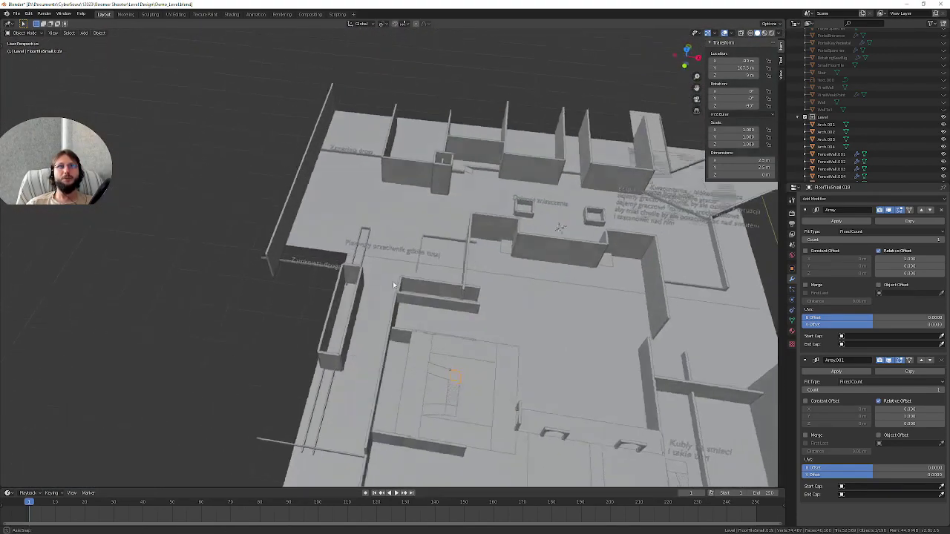
{"action": "scroll", "coordinate": [383, 282], "scroll_direction": "up", "scroll_amount": 5}
{"action": "left_click", "coordinate": [349, 233]}
{"action": "mouse_move", "coordinate": [349, 237]}
{"action": "middle_mouse_down"}
{"action": "mouse_move", "coordinate": [302, 278]}
{"action": "mouse_move", "coordinate": [460, 275]}
{"action": "mouse_move", "coordinate": [399, 269]}
{"action": "middle_mouse_up"}
{"action": "left_click", "coordinate": [185, 312]}
Inspect the Etap 1, Kwarantanna and neighbouring annotation texts, then return to Unity.
{"action": "scroll", "coordinate": [185, 312], "scroll_direction": "down", "scroll_amount": 8}
{"action": "scroll", "coordinate": [409, 287], "scroll_direction": "up", "scroll_amount": 5}
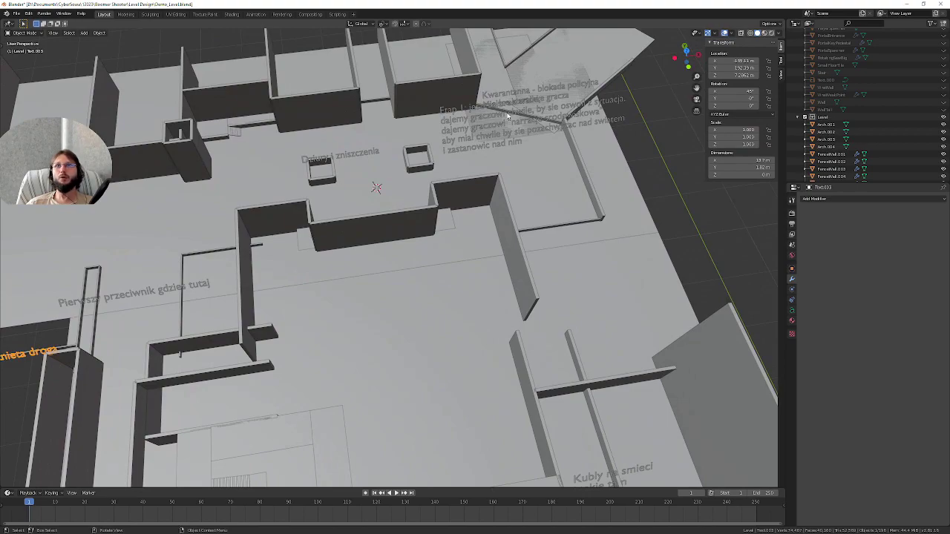
{"action": "left_click", "coordinate": [453, 146]}
{"action": "left_click", "coordinate": [346, 154]}
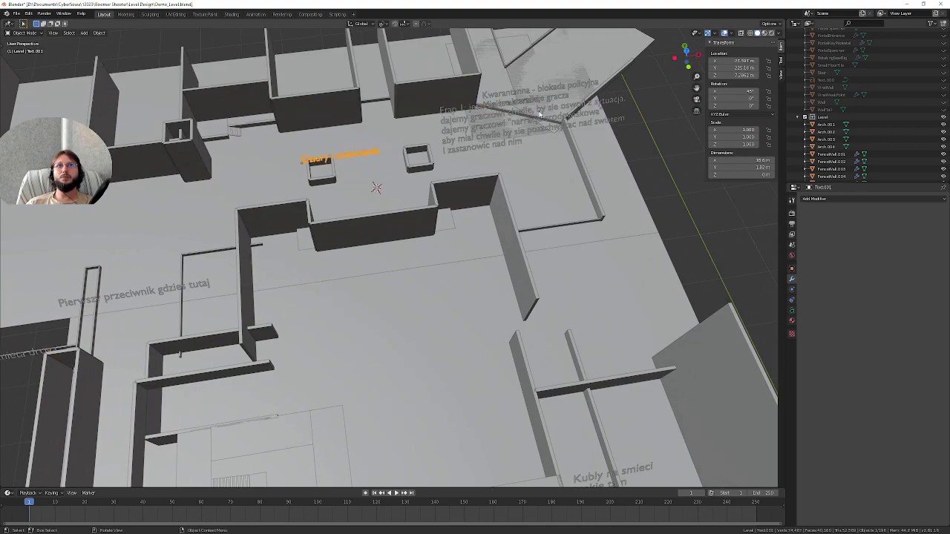
{"action": "left_click", "coordinate": [461, 118]}
{"action": "left_click", "coordinate": [509, 98]}
{"action": "left_click", "coordinate": [509, 98]}
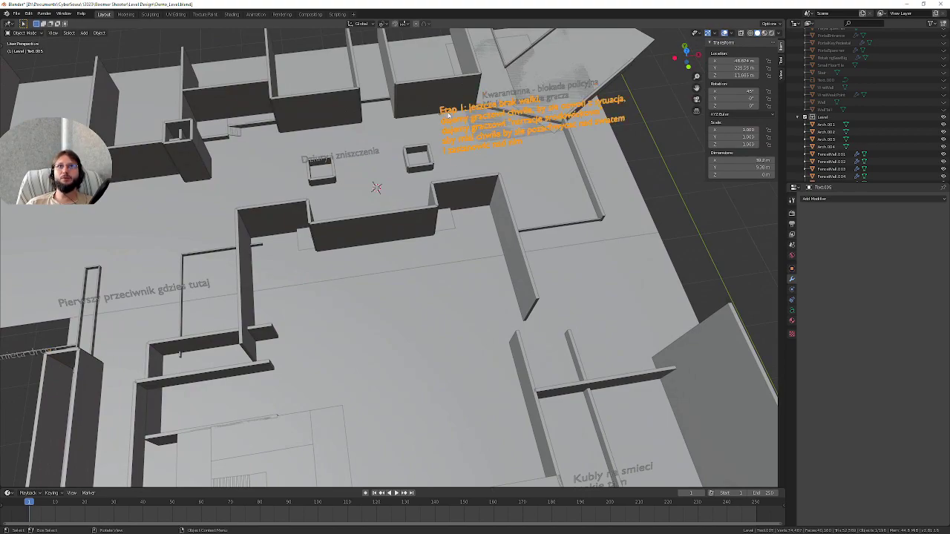
{"action": "left_click", "coordinate": [325, 161]}
{"action": "left_click", "coordinate": [160, 292]}
{"action": "middle_click_drag", "start_coordinate": [160, 292], "coordinate": [389, 214]}
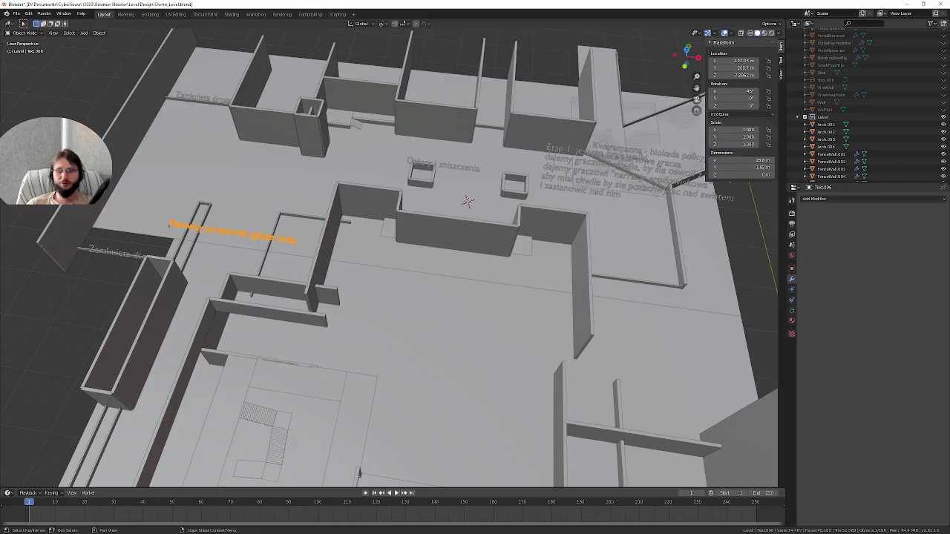
{"action": "key", "text": "alt+Tab"}
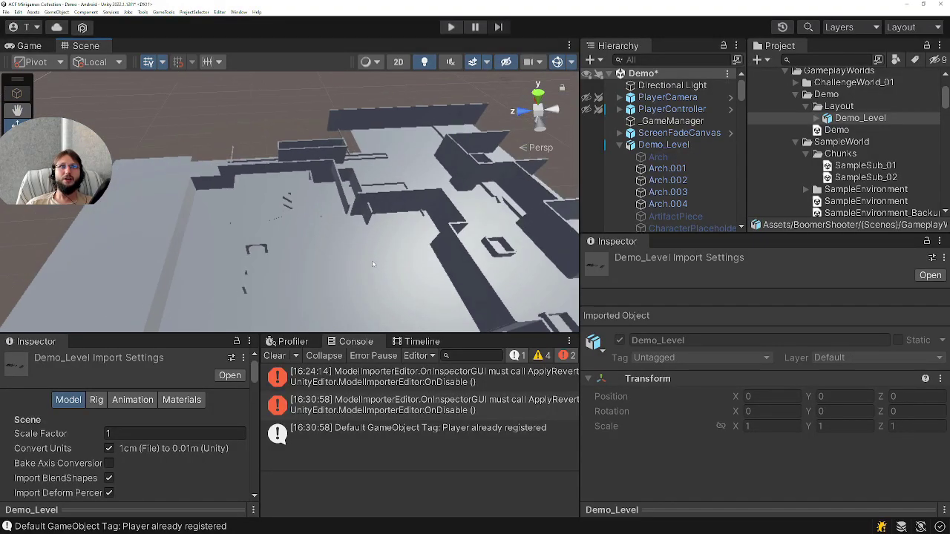
Inspect the Arch, Column, CharacterPlaceholder, FenceWall, EnemySpawner and ArtifactPiece objects in the Inspector.
{"action": "left_click", "coordinate": [668, 157]}
{"action": "scroll", "coordinate": [672, 157], "scroll_direction": "down", "scroll_amount": 5}
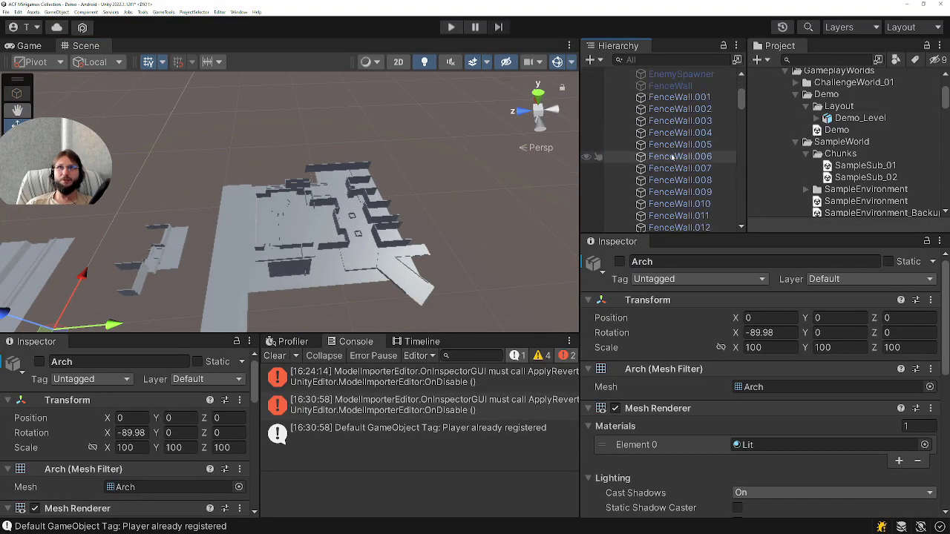
{"action": "scroll", "coordinate": [672, 156], "scroll_direction": "up", "scroll_amount": 3}
{"action": "left_click", "coordinate": [665, 151]}
{"action": "left_click", "coordinate": [683, 139]}
{"action": "left_click", "coordinate": [671, 174]}
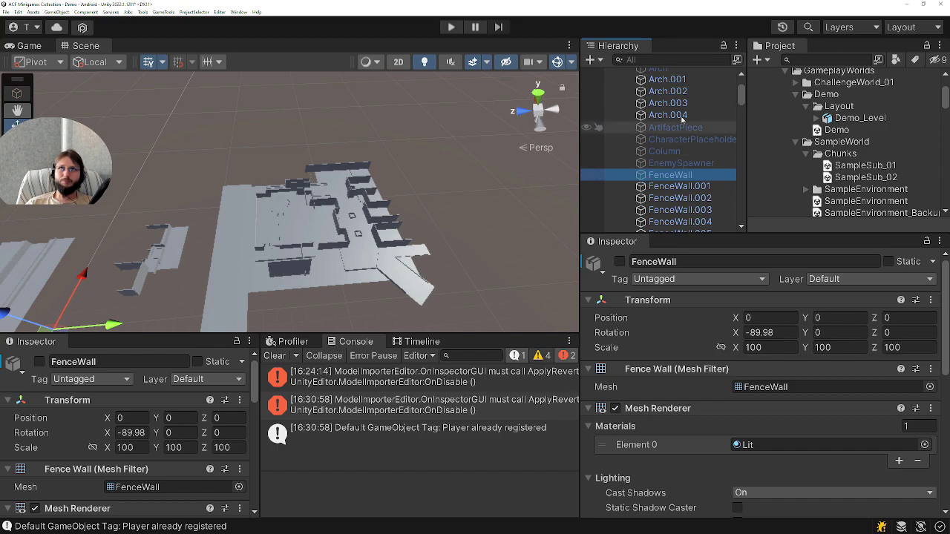
{"action": "left_click", "coordinate": [665, 151]}
{"action": "left_click", "coordinate": [678, 140]}
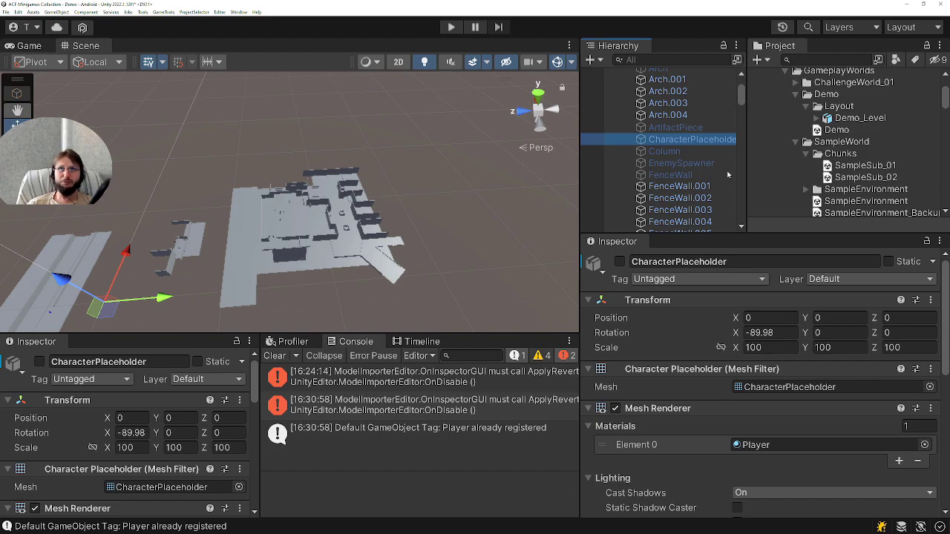
{"action": "left_click", "coordinate": [680, 163]}
{"action": "left_click", "coordinate": [676, 128]}
{"action": "left_click", "coordinate": [664, 151]}
{"action": "left_click", "coordinate": [679, 140]}
{"action": "left_click", "coordinate": [673, 129]}
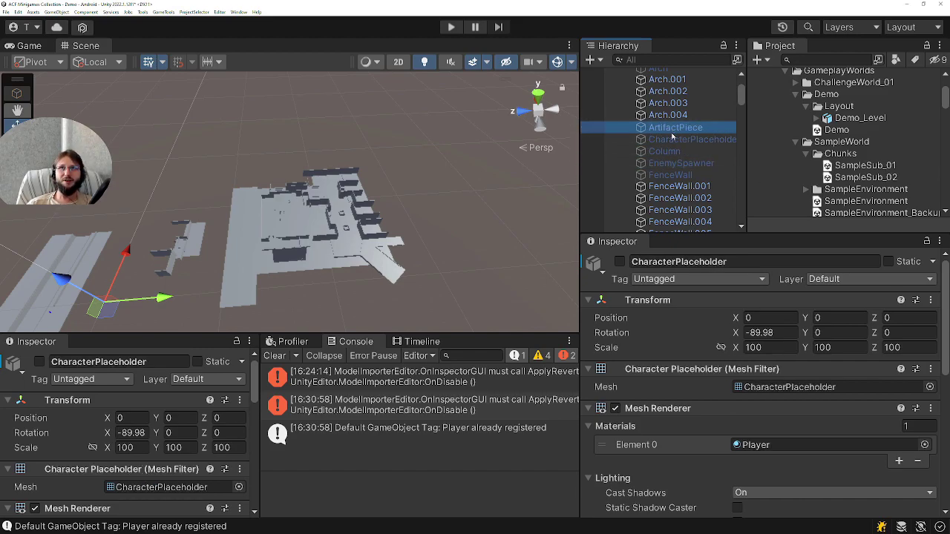
{"action": "left_click", "coordinate": [664, 151]}
{"action": "left_click", "coordinate": [677, 163]}
Inspect the PortalEntrance, RotatingSawBig, PortalSpawner, PortalKeyPedestal and Stair objects.
{"action": "scroll", "coordinate": [676, 169], "scroll_direction": "down", "scroll_amount": 5}
{"action": "scroll", "coordinate": [681, 170], "scroll_direction": "down", "scroll_amount": 5}
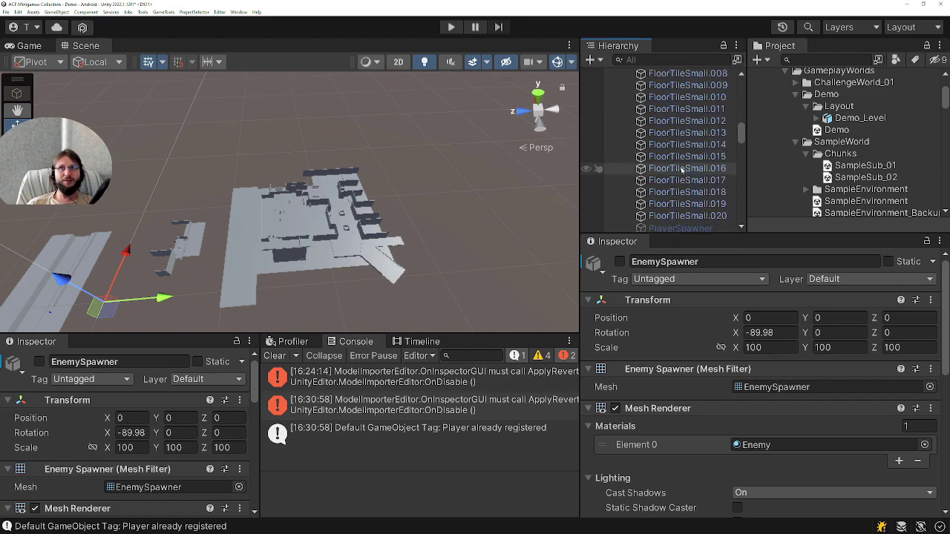
{"action": "scroll", "coordinate": [682, 170], "scroll_direction": "down", "scroll_amount": 4}
{"action": "left_click", "coordinate": [677, 119]}
{"action": "left_click", "coordinate": [676, 152]}
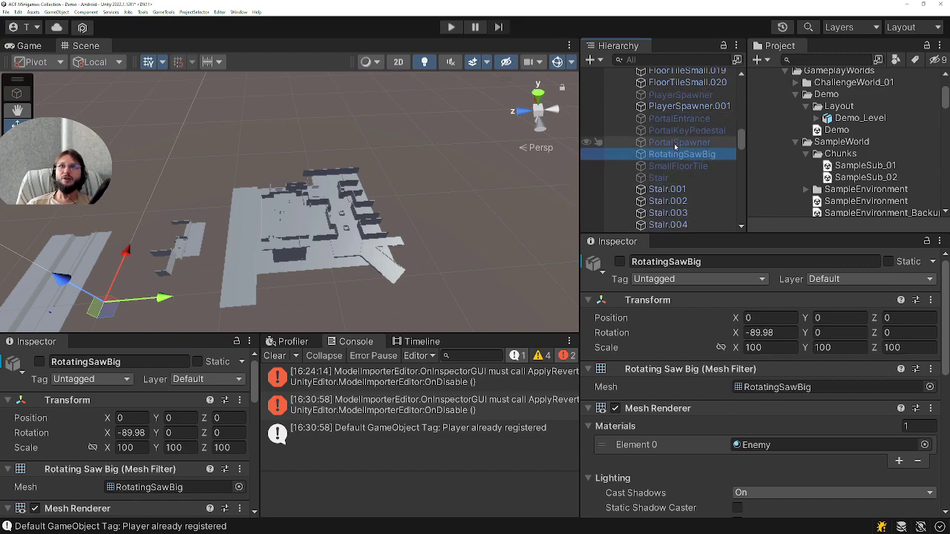
{"action": "left_click", "coordinate": [677, 141]}
{"action": "left_click", "coordinate": [677, 130]}
{"action": "left_click", "coordinate": [677, 118]}
{"action": "left_click", "coordinate": [677, 130]}
{"action": "left_click", "coordinate": [681, 154]}
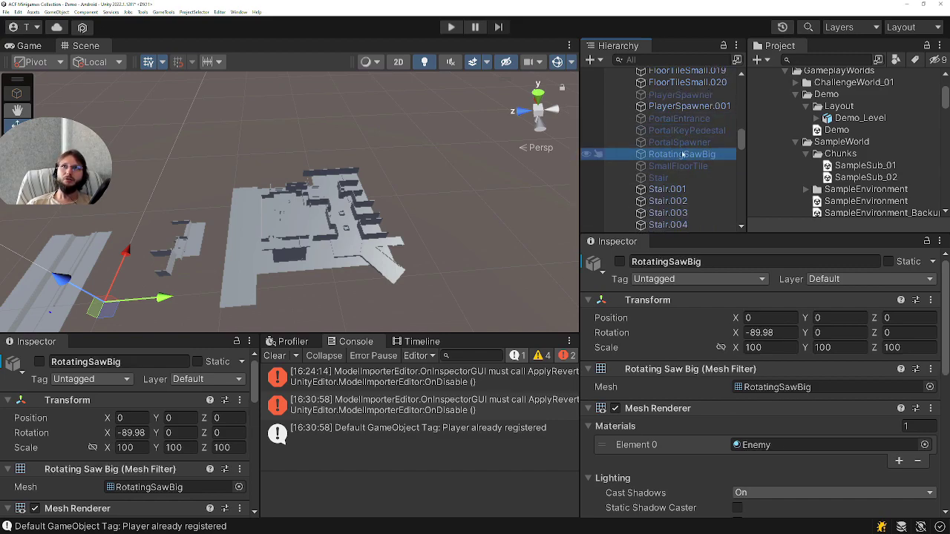
{"action": "left_click", "coordinate": [678, 142]}
{"action": "left_click", "coordinate": [679, 153]}
{"action": "left_click", "coordinate": [668, 178]}
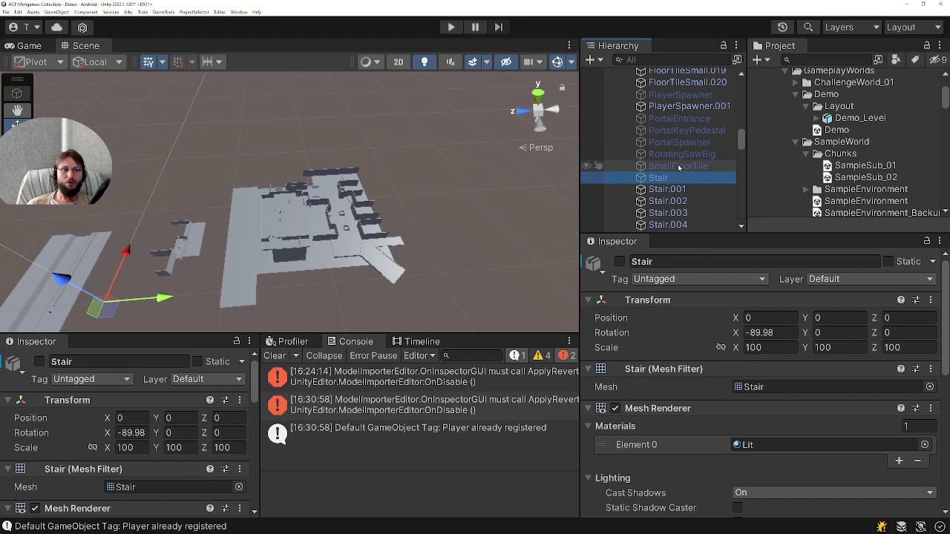
Scroll through the rest of the Demo_Level hierarchy, then minimise Unity.
{"action": "scroll", "coordinate": [679, 168], "scroll_direction": "down", "scroll_amount": 5}
{"action": "scroll", "coordinate": [680, 169], "scroll_direction": "down", "scroll_amount": 5}
{"action": "scroll", "coordinate": [681, 170], "scroll_direction": "down", "scroll_amount": 5}
{"action": "scroll", "coordinate": [684, 175], "scroll_direction": "down", "scroll_amount": 5}
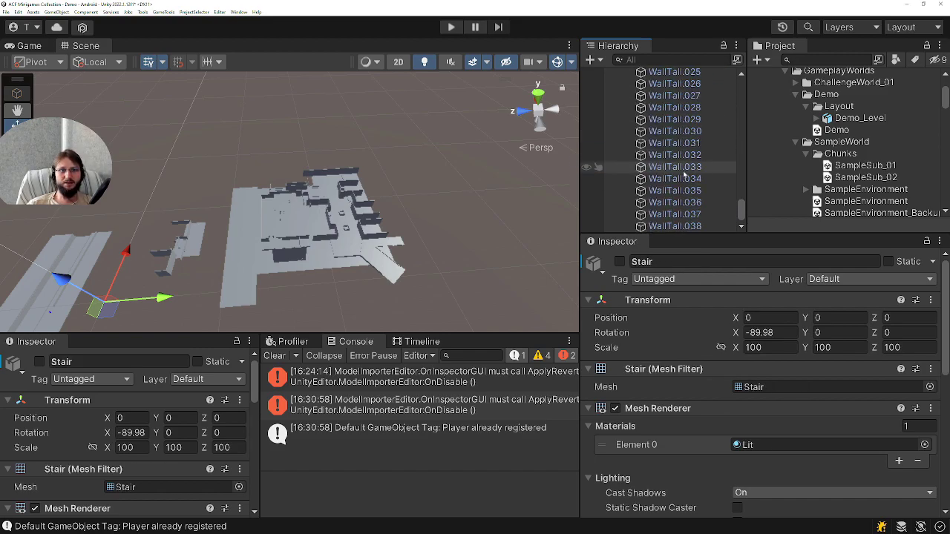
{"action": "scroll", "coordinate": [684, 173], "scroll_direction": "up", "scroll_amount": 4}
{"action": "scroll", "coordinate": [683, 174], "scroll_direction": "up", "scroll_amount": 4}
{"action": "scroll", "coordinate": [683, 173], "scroll_direction": "up", "scroll_amount": 3}
{"action": "scroll", "coordinate": [684, 174], "scroll_direction": "up", "scroll_amount": 4}
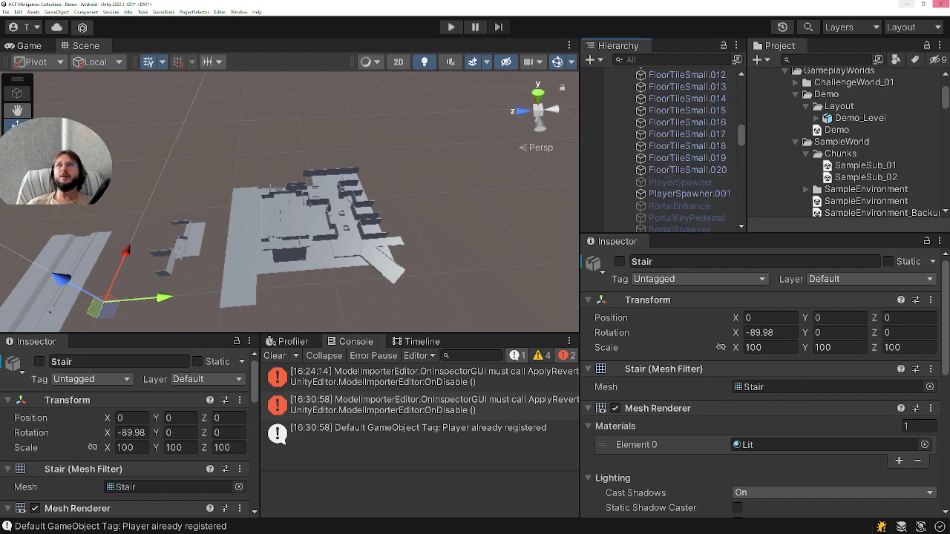
{"action": "left_click", "coordinate": [909, 5]}
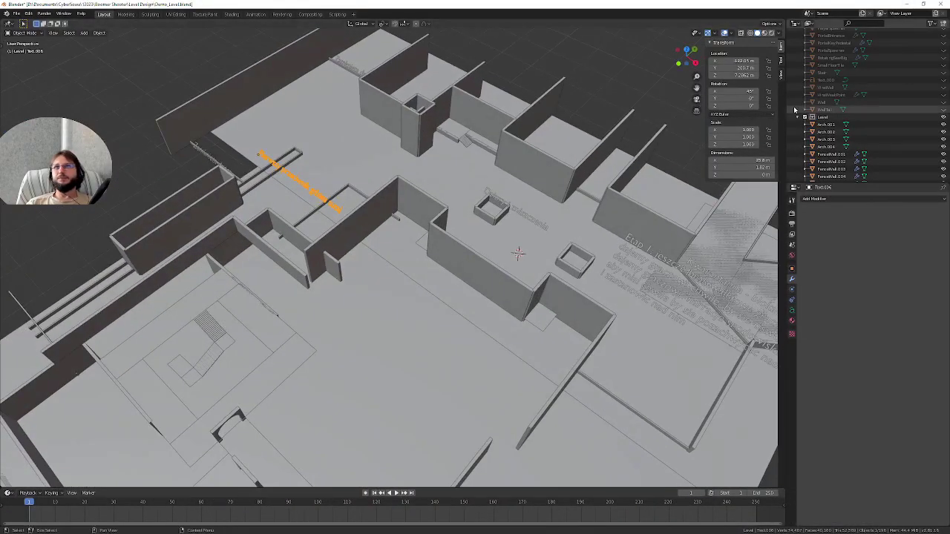
Scroll the Outliner up to the Level collection.
{"action": "scroll", "coordinate": [913, 121], "scroll_direction": "up", "scroll_amount": 5}
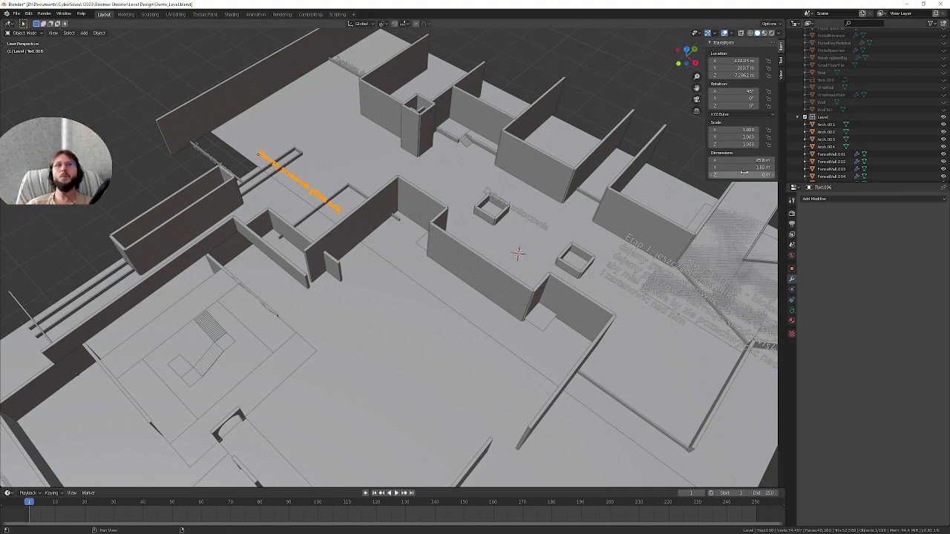
Show the Akademia Cyber Sowa Facebook page, then its Ko-fi and Twitter pages, ending on Facebook.
{"action": "key", "text": "alt+Tab"}
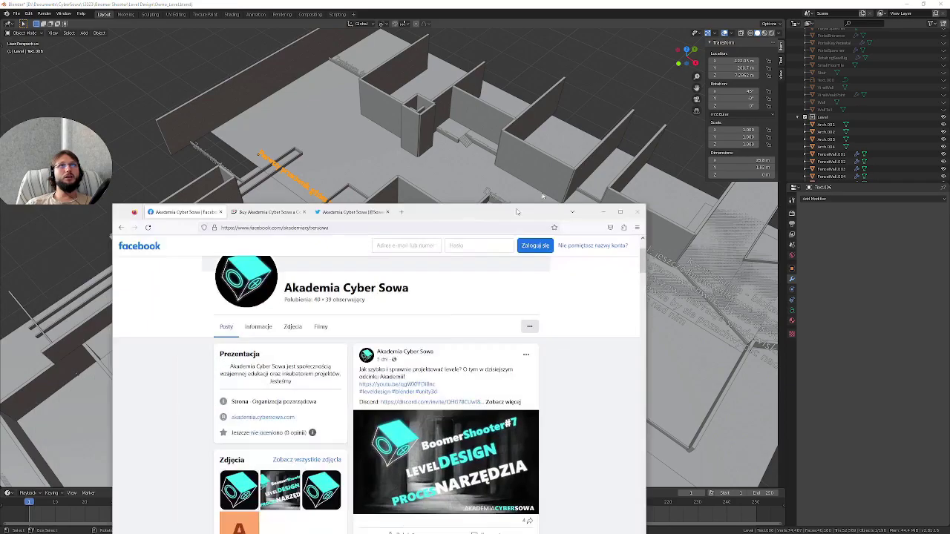
{"action": "scroll", "coordinate": [157, 272], "scroll_direction": "down", "scroll_amount": 5}
{"action": "scroll", "coordinate": [158, 273], "scroll_direction": "down", "scroll_amount": 5}
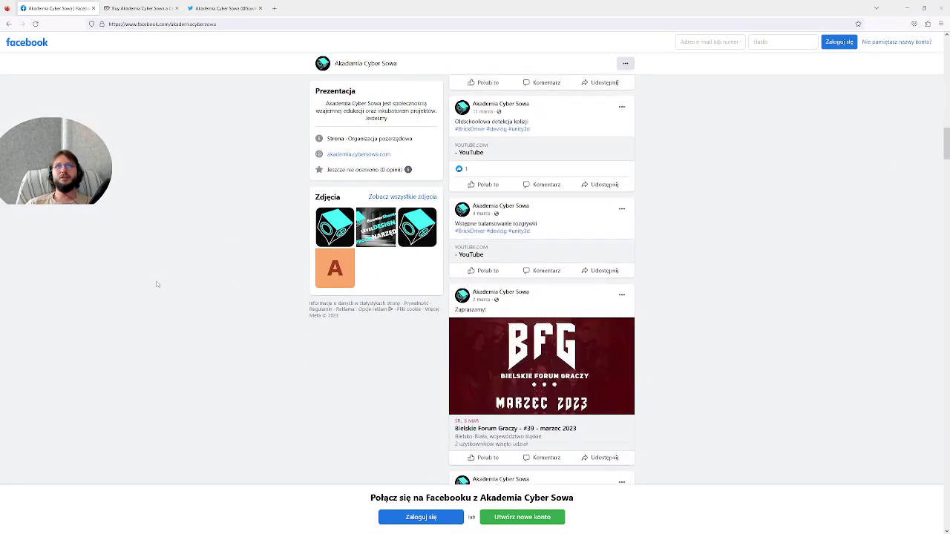
{"action": "scroll", "coordinate": [158, 273], "scroll_direction": "down", "scroll_amount": 5}
{"action": "scroll", "coordinate": [157, 273], "scroll_direction": "down", "scroll_amount": 5}
{"action": "left_click", "coordinate": [141, 9]}
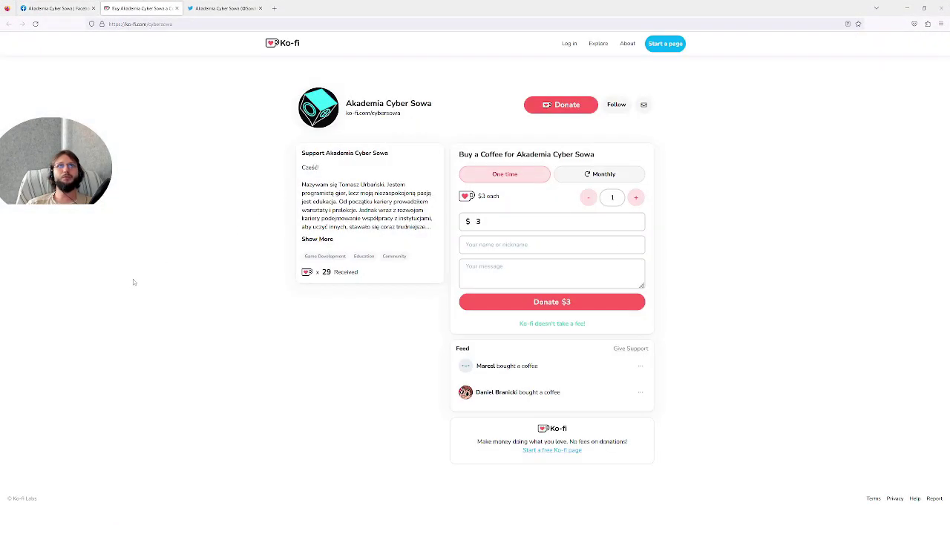
{"action": "left_click", "coordinate": [223, 9]}
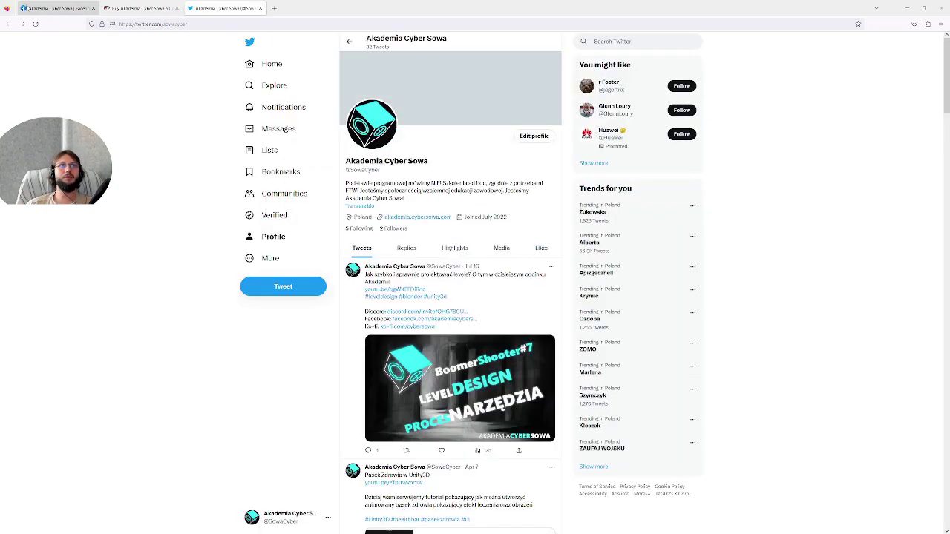
{"action": "left_click", "coordinate": [56, 8]}
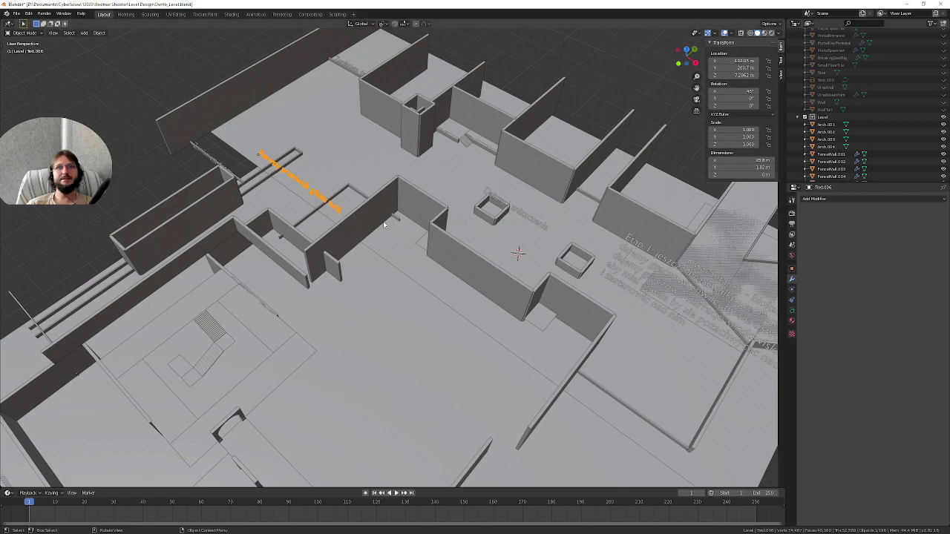
Select the Level collection and look through its options and the viewport object menu.
{"action": "middle_click_drag", "start_coordinate": [482, 178], "coordinate": [370, 172]}
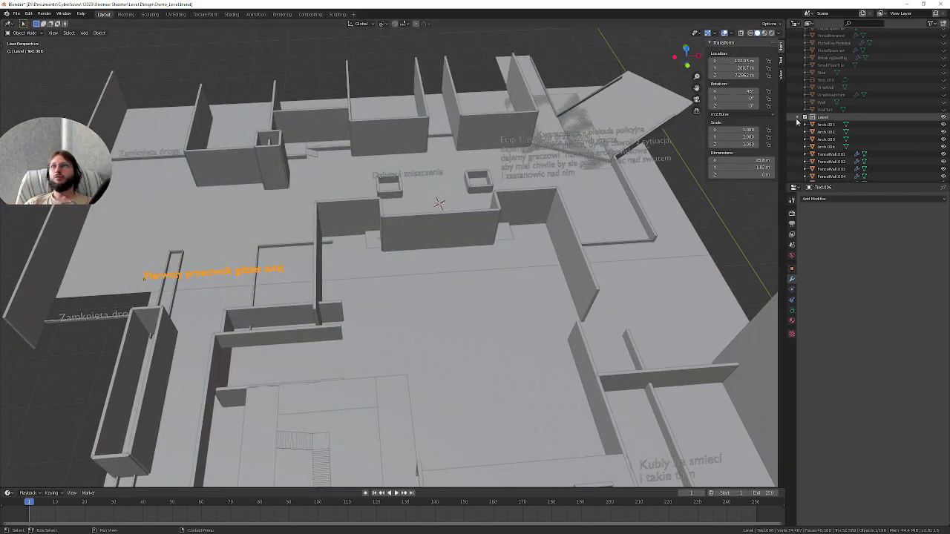
{"action": "left_click", "coordinate": [822, 119]}
{"action": "right_click", "coordinate": [822, 119]}
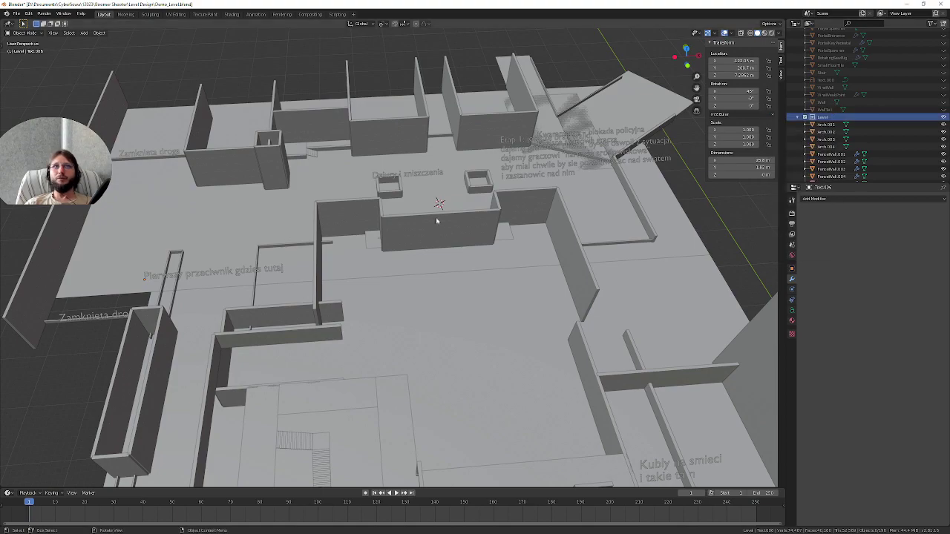
{"action": "middle_click_drag", "start_coordinate": [445, 223], "coordinate": [375, 301]}
{"action": "right_click", "coordinate": [375, 303]}
{"action": "middle_click_drag", "start_coordinate": [362, 385], "coordinate": [443, 363]}
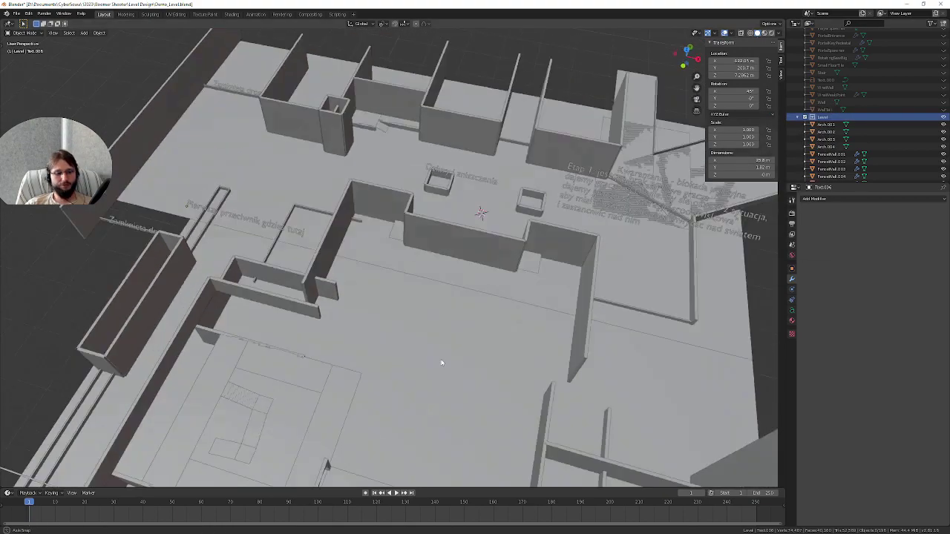
Add a Plain Axes empty from the Shift+A Empty menu.
{"action": "key", "text": "shift+a"}
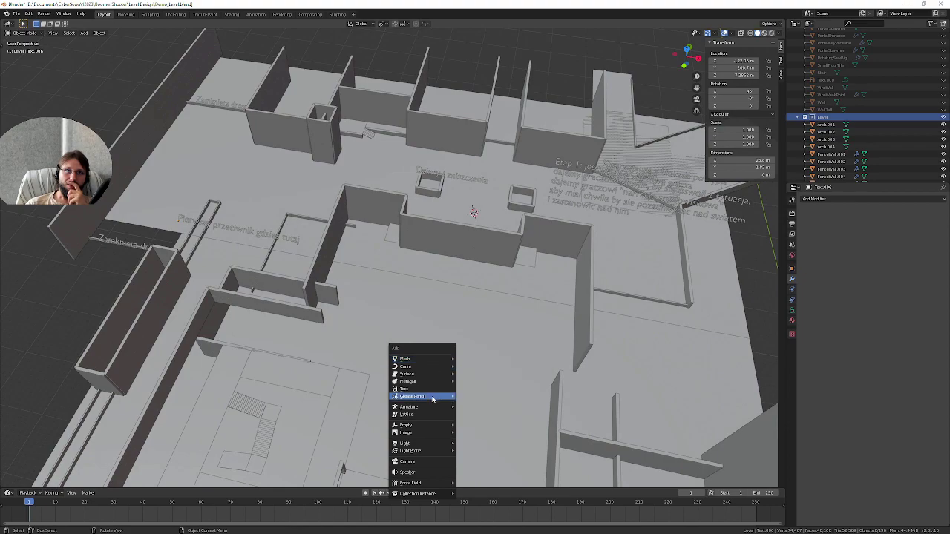
{"action": "mouse_move", "coordinate": [423, 427]}
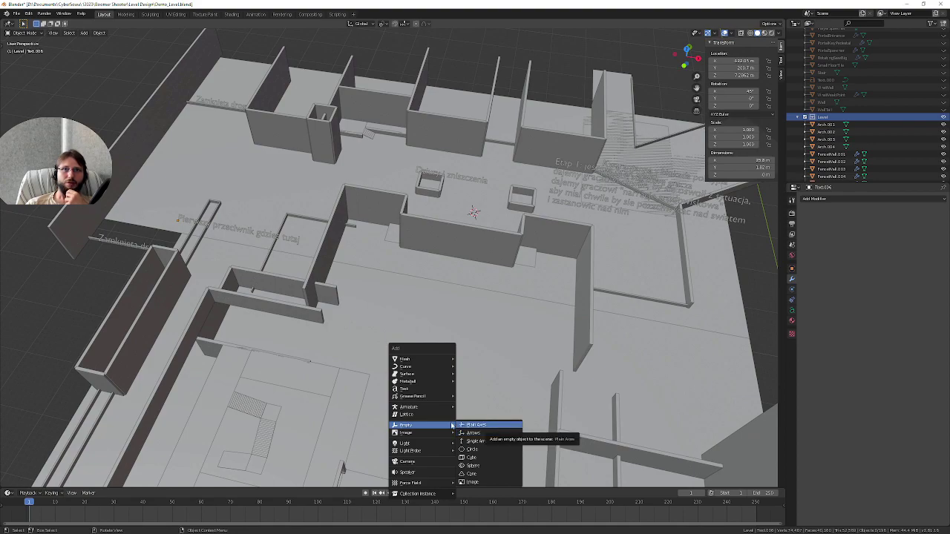
{"action": "mouse_move", "coordinate": [445, 360]}
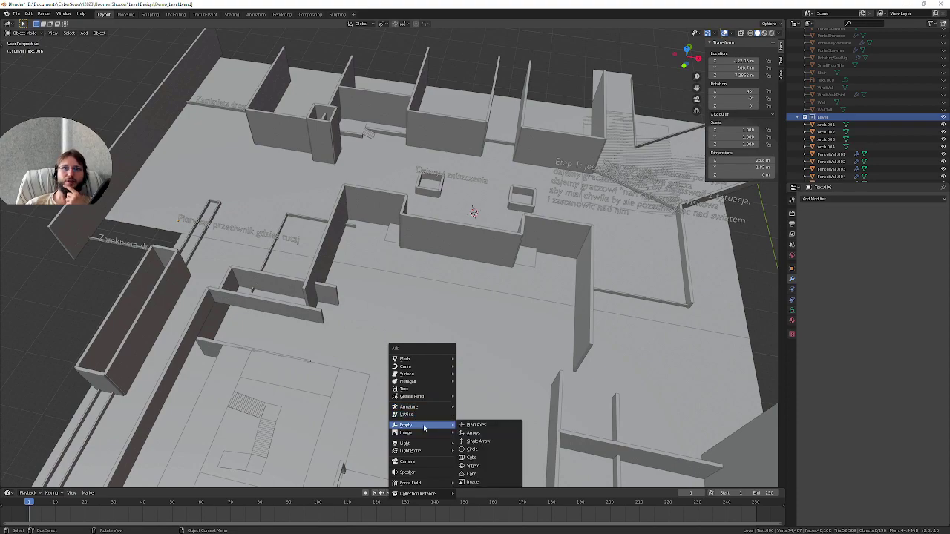
{"action": "left_click", "coordinate": [492, 428]}
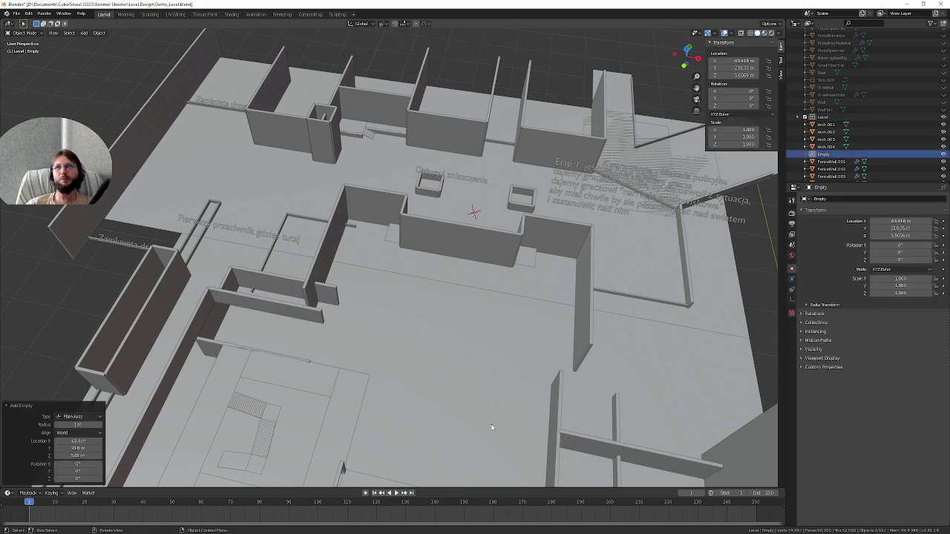
Set the empty's location to 0, 0, 0.
{"action": "middle_click_drag", "start_coordinate": [728, 223], "coordinate": [868, 221]}
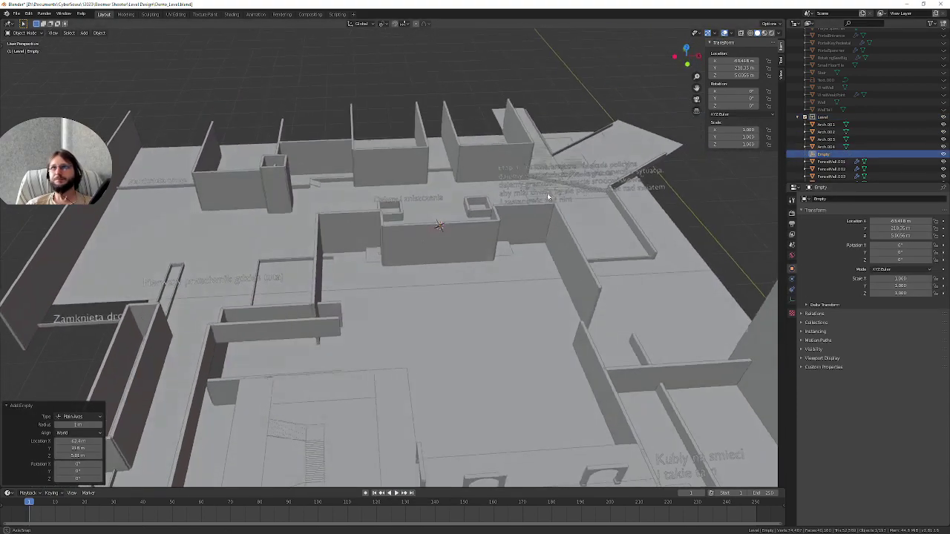
{"action": "type", "text": "0"}
{"action": "key", "text": "Tab"}
{"action": "type", "text": "0"}
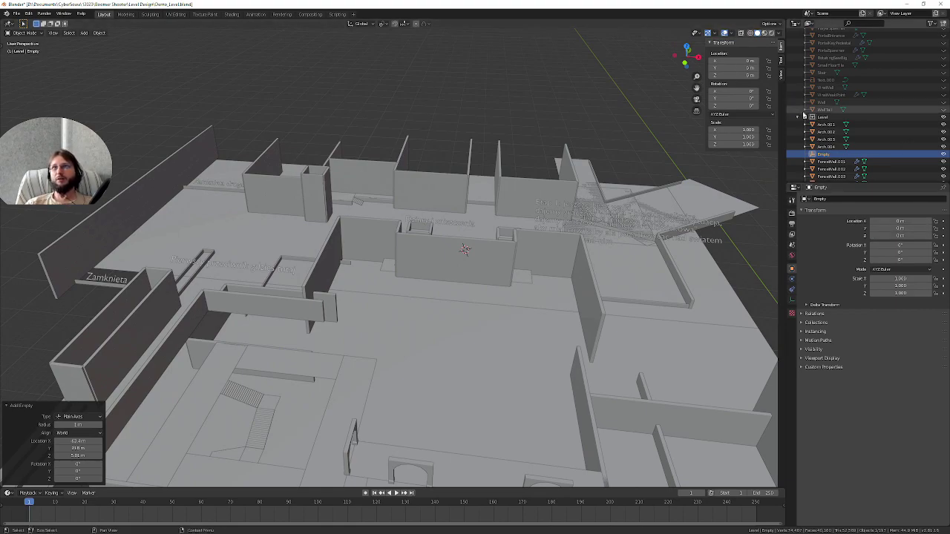
Select the 'Zamknieta droga' text label, then the empty as the active object.
{"action": "scroll", "coordinate": [854, 148], "scroll_direction": "down", "scroll_amount": 3}
{"action": "scroll", "coordinate": [854, 170], "scroll_direction": "down", "scroll_amount": 4}
{"action": "mouse_move", "coordinate": [475, 244]}
{"action": "middle_mouse_down"}
{"action": "mouse_move", "coordinate": [139, 249]}
{"action": "mouse_move", "coordinate": [75, 391]}
{"action": "middle_mouse_up"}
{"action": "left_click", "coordinate": [75, 392]}
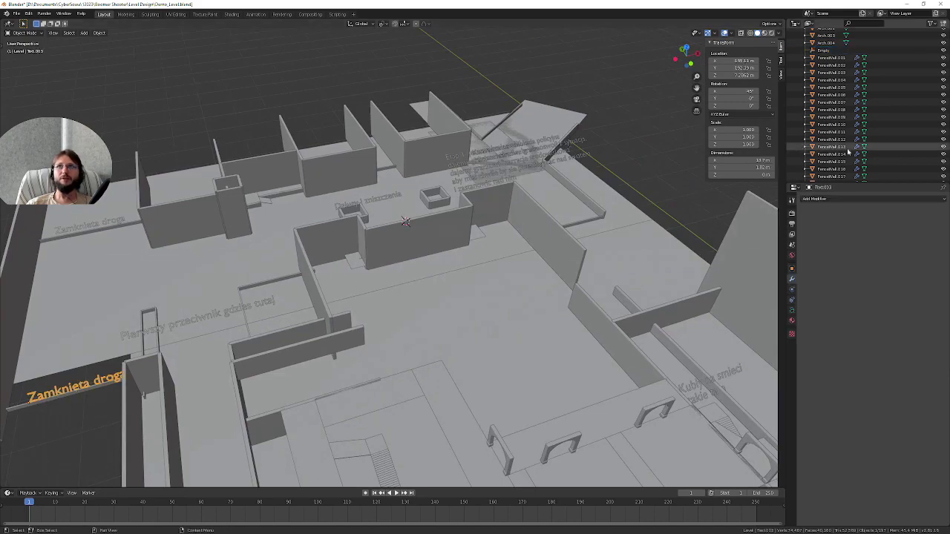
{"action": "scroll", "coordinate": [873, 152], "scroll_direction": "down", "scroll_amount": 2}
{"action": "scroll", "coordinate": [873, 152], "scroll_direction": "down", "scroll_amount": 3}
{"action": "scroll", "coordinate": [878, 160], "scroll_direction": "down", "scroll_amount": 3}
{"action": "scroll", "coordinate": [878, 160], "scroll_direction": "down", "scroll_amount": 3}
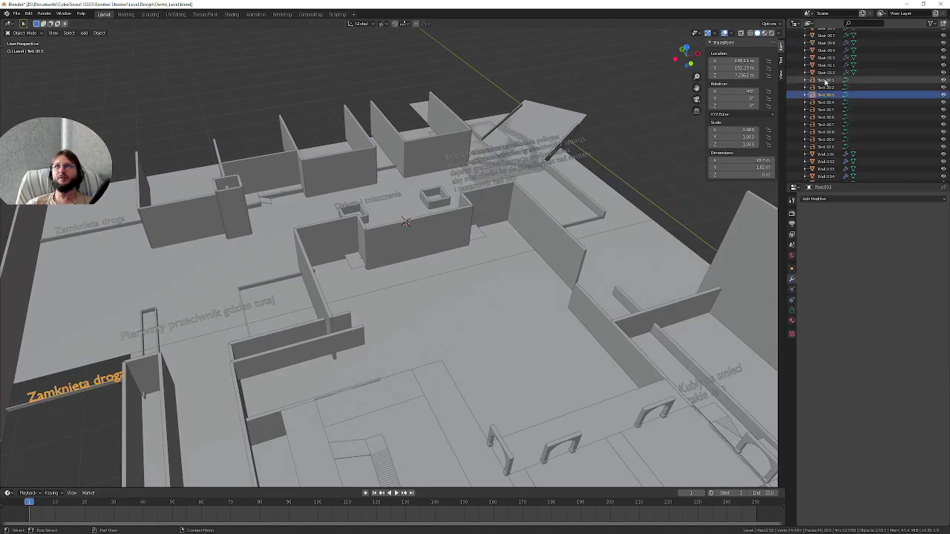
{"action": "scroll", "coordinate": [846, 115], "scroll_direction": "down", "scroll_amount": 3}
{"action": "scroll", "coordinate": [846, 115], "scroll_direction": "up", "scroll_amount": 3}
{"action": "scroll", "coordinate": [861, 111], "scroll_direction": "up", "scroll_amount": 3}
{"action": "scroll", "coordinate": [861, 89], "scroll_direction": "up", "scroll_amount": 3}
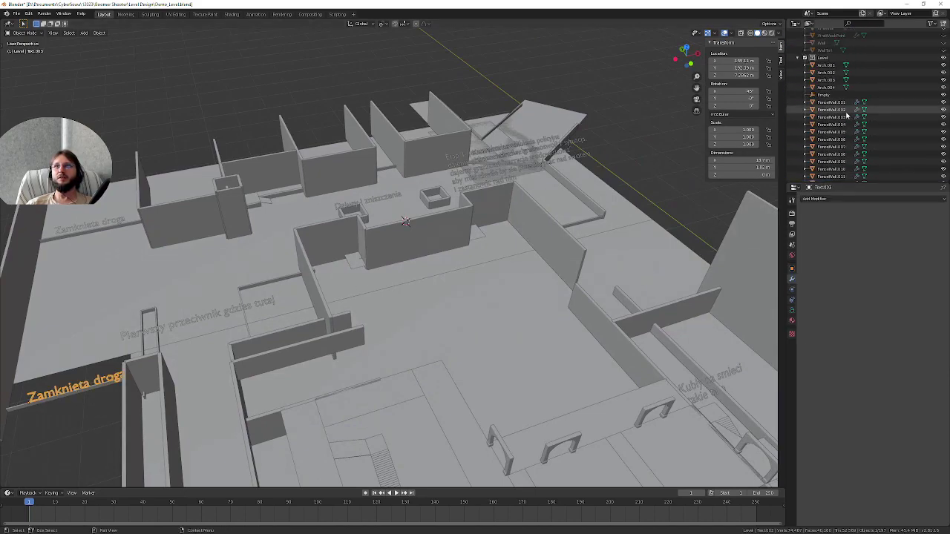
{"action": "scroll", "coordinate": [861, 67], "scroll_direction": "up", "scroll_amount": 2}
{"action": "left_click", "coordinate": [825, 127]}
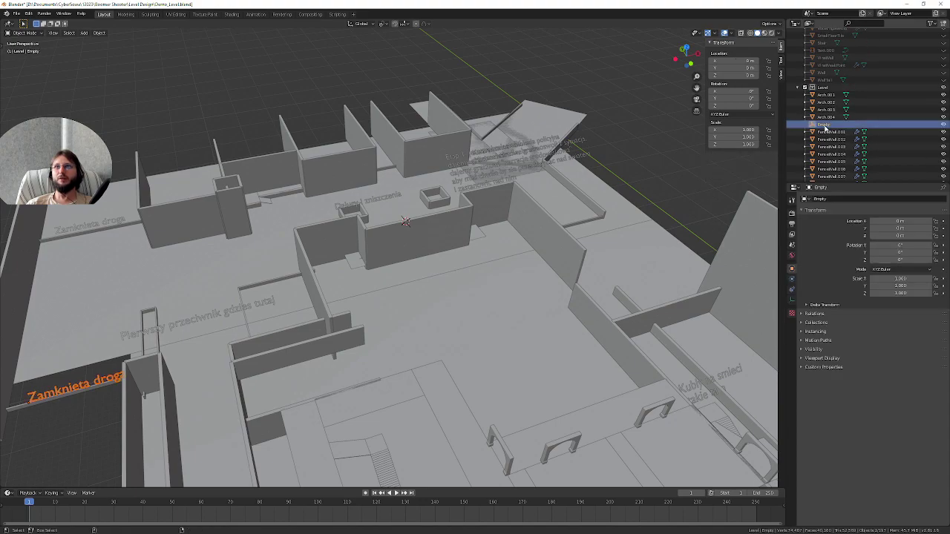
Parent the 'Zamknieta droga' label to the empty with Ctrl+P > Object.
{"action": "middle_click_drag", "start_coordinate": [393, 245], "coordinate": [415, 225]}
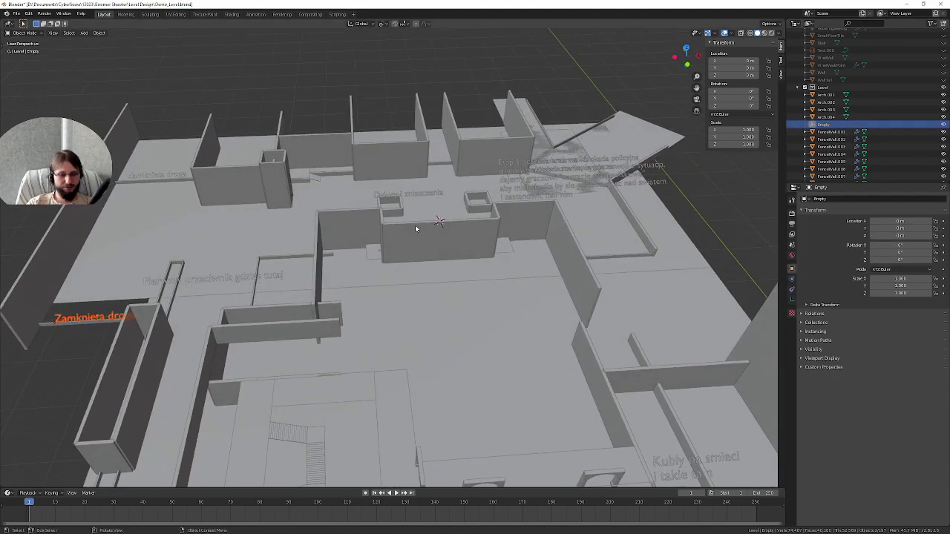
{"action": "key", "text": "ctrl+p"}
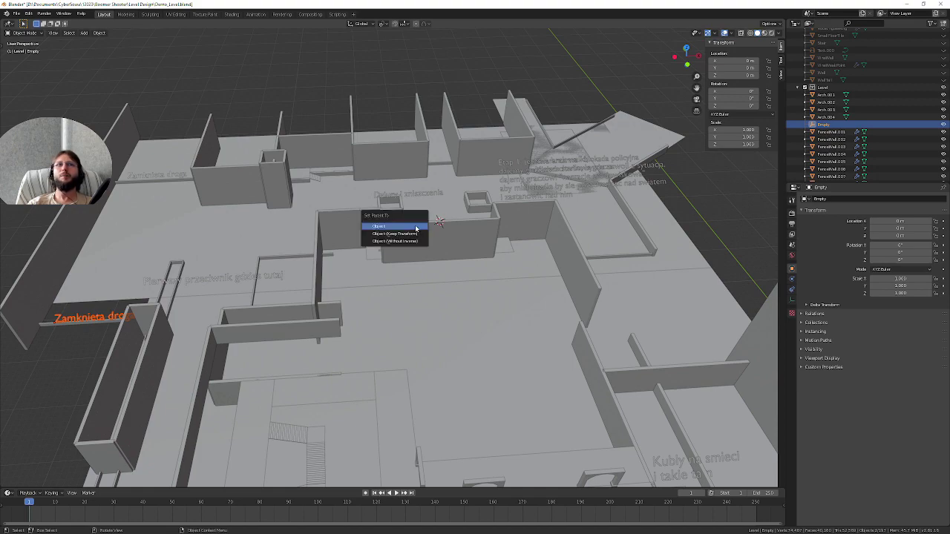
{"action": "left_click", "coordinate": [418, 225]}
{"action": "key", "text": "ctrl+p"}
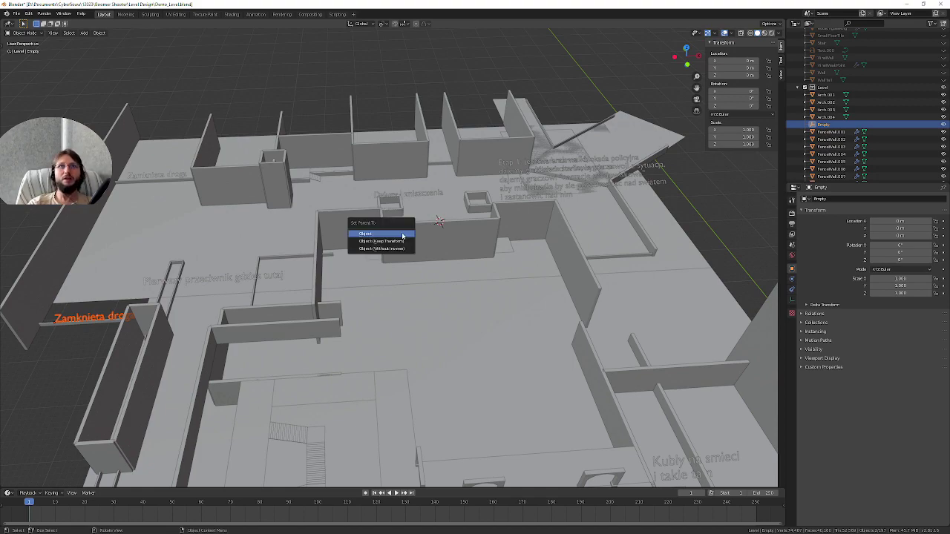
{"action": "left_click", "coordinate": [373, 235]}
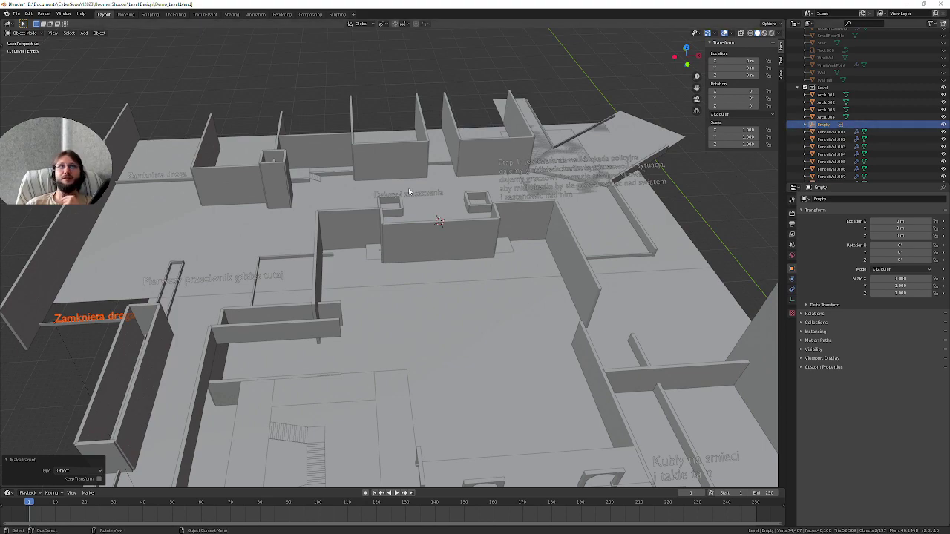
Select all the text labels, Text.001 through Text.010, in the Outliner.
{"action": "left_click", "coordinate": [417, 197]}
{"action": "scroll", "coordinate": [839, 75], "scroll_direction": "down", "scroll_amount": 10}
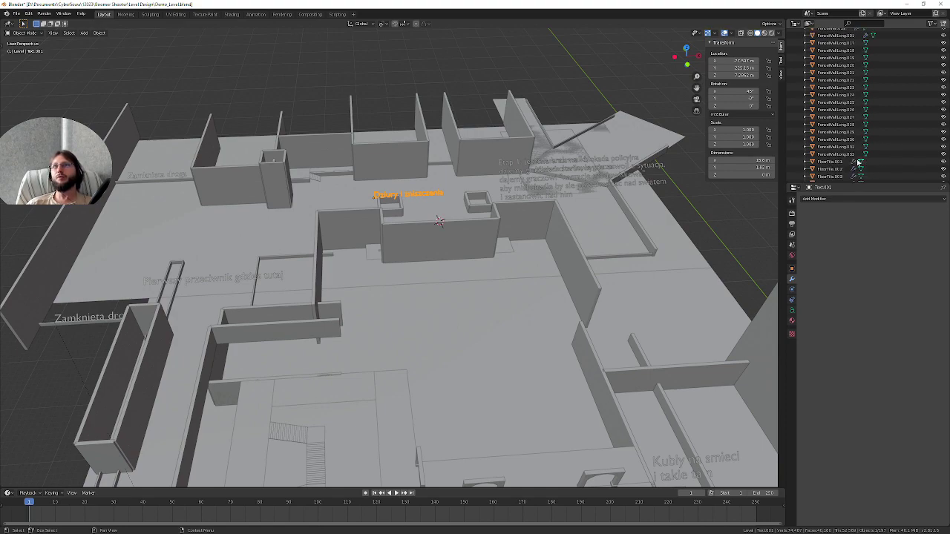
{"action": "scroll", "coordinate": [839, 75], "scroll_direction": "down", "scroll_amount": 5}
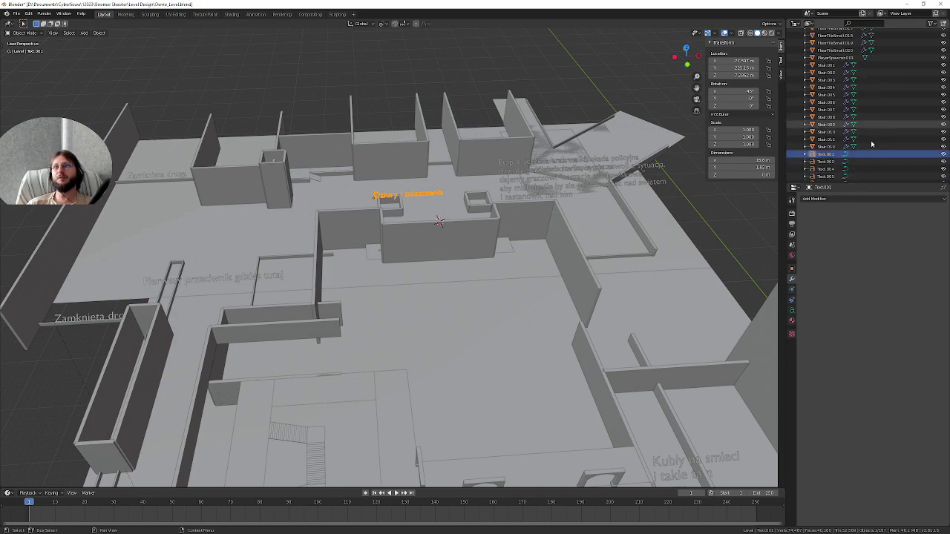
{"action": "scroll", "coordinate": [871, 141], "scroll_direction": "down", "scroll_amount": 5}
{"action": "left_click", "coordinate": [826, 87]}
{"action": "left_click", "coordinate": [826, 79]}
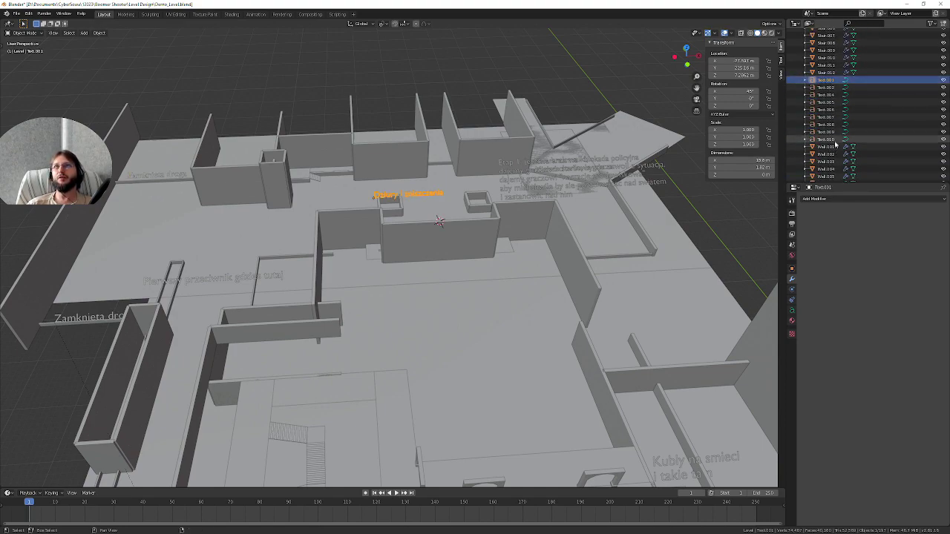
{"action": "left_click", "coordinate": [835, 139], "text": "shift"}
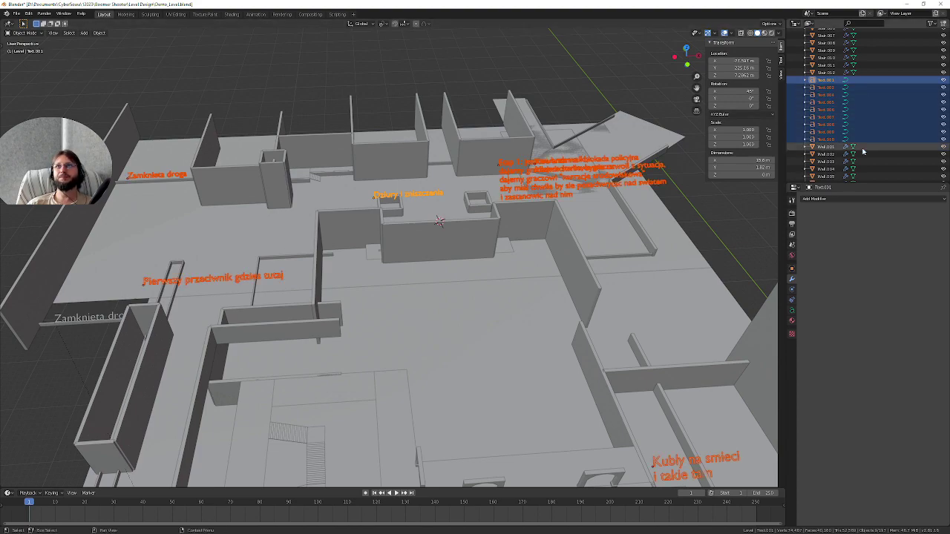
Make the empty active and parent all the text labels to it.
{"action": "scroll", "coordinate": [846, 147], "scroll_direction": "up", "scroll_amount": 6}
{"action": "scroll", "coordinate": [861, 150], "scroll_direction": "up", "scroll_amount": 3}
{"action": "scroll", "coordinate": [861, 149], "scroll_direction": "up", "scroll_amount": 5}
{"action": "scroll", "coordinate": [839, 133], "scroll_direction": "up", "scroll_amount": 5}
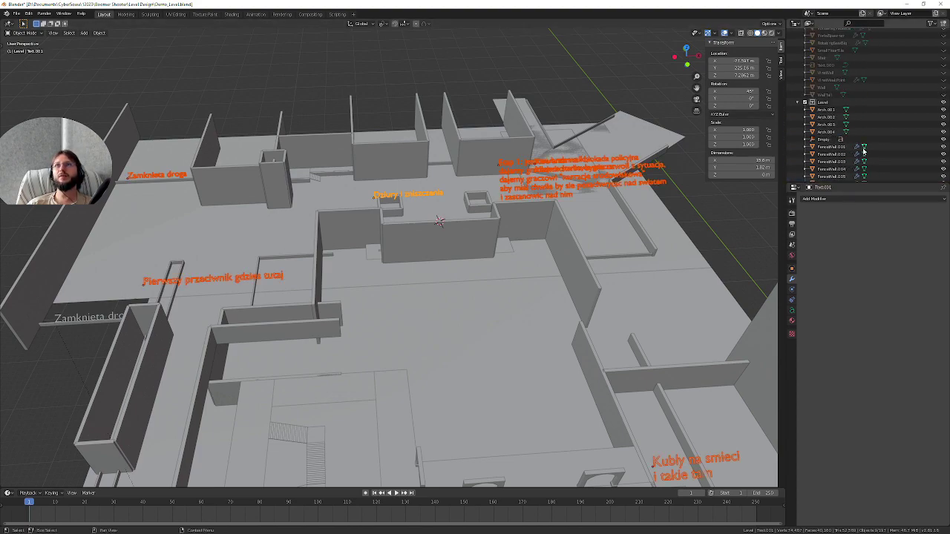
{"action": "left_click", "coordinate": [826, 125]}
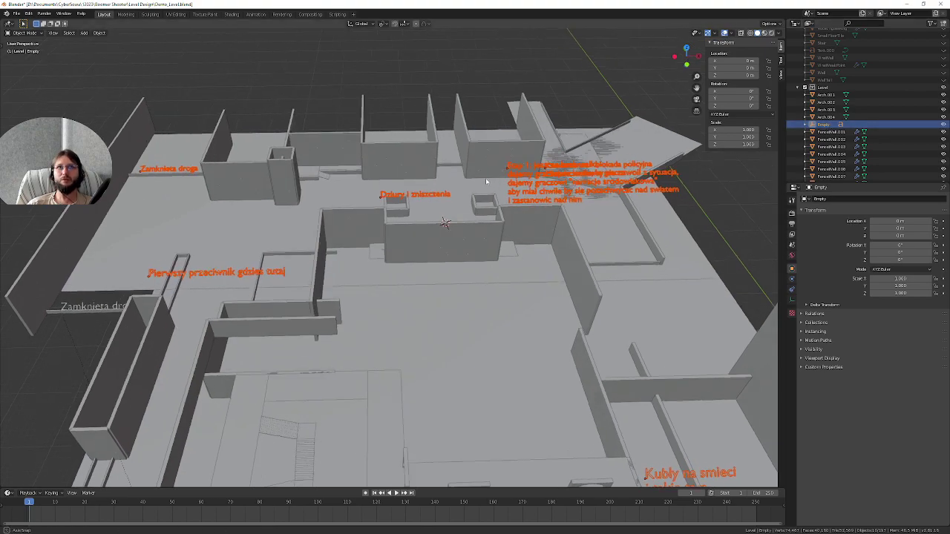
{"action": "middle_click_drag", "start_coordinate": [445, 181], "coordinate": [483, 178]}
{"action": "key", "text": "ctrl+p"}
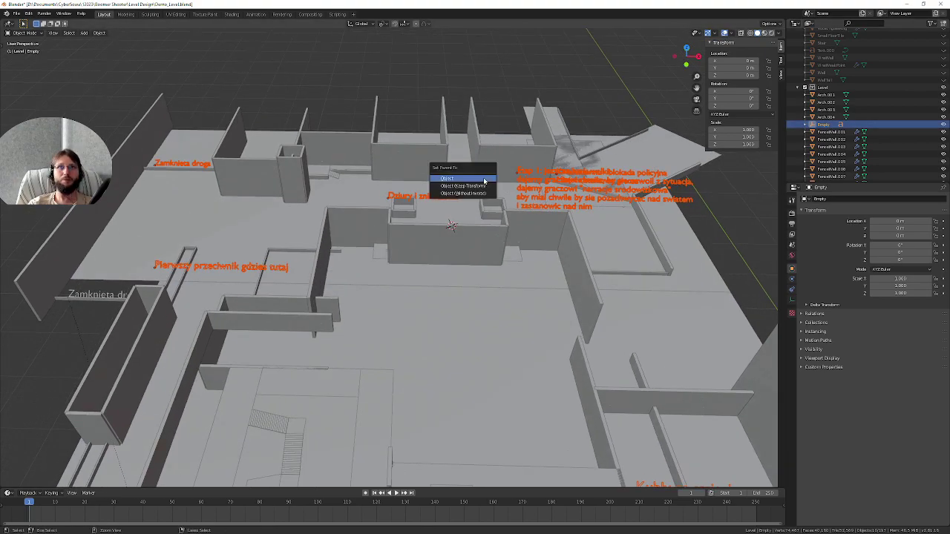
{"action": "left_click", "coordinate": [484, 179]}
Rename the empty to Documentation, save the file, and expand it to show its child texts.
{"action": "left_click", "coordinate": [824, 125]}
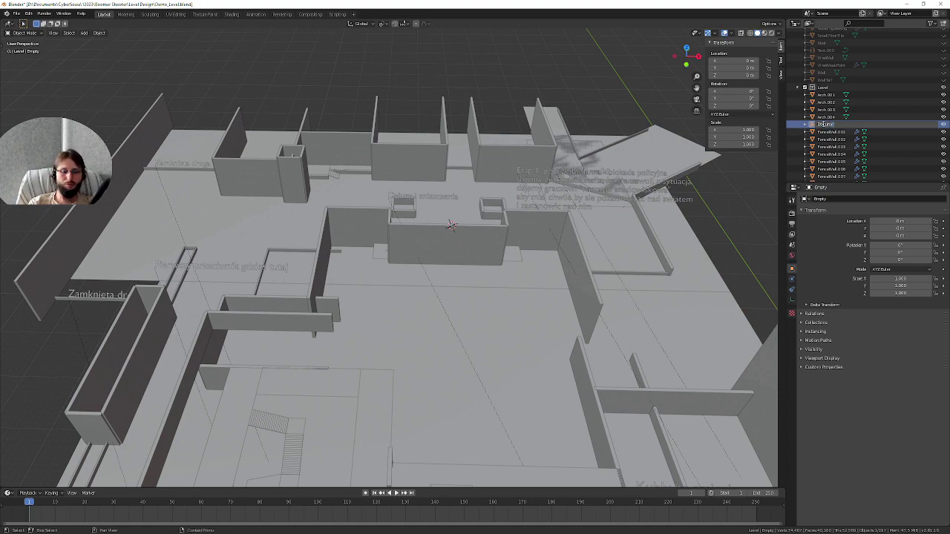
{"action": "key", "text": "Return"}
{"action": "key", "text": "ctrl+s"}
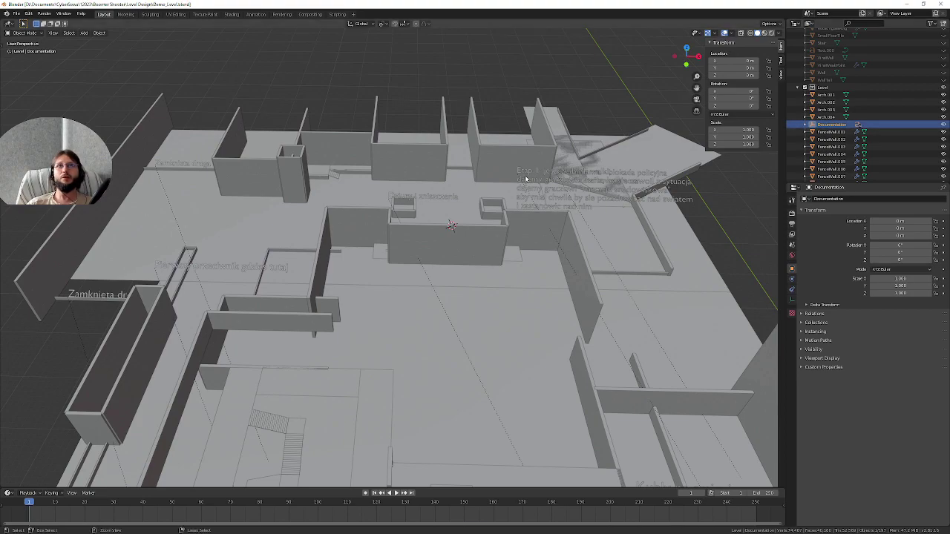
{"action": "middle_click_drag", "start_coordinate": [510, 174], "coordinate": [519, 177]}
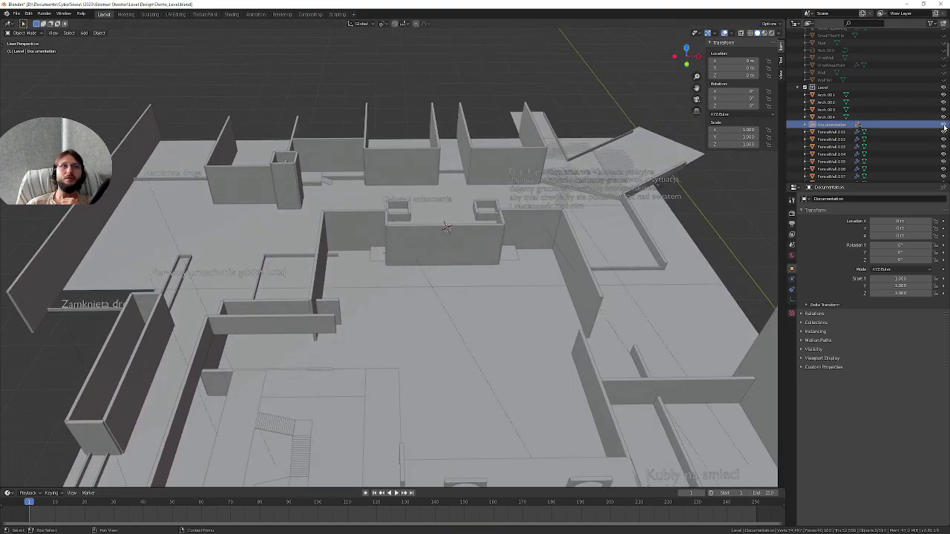
{"action": "left_click", "coordinate": [805, 125]}
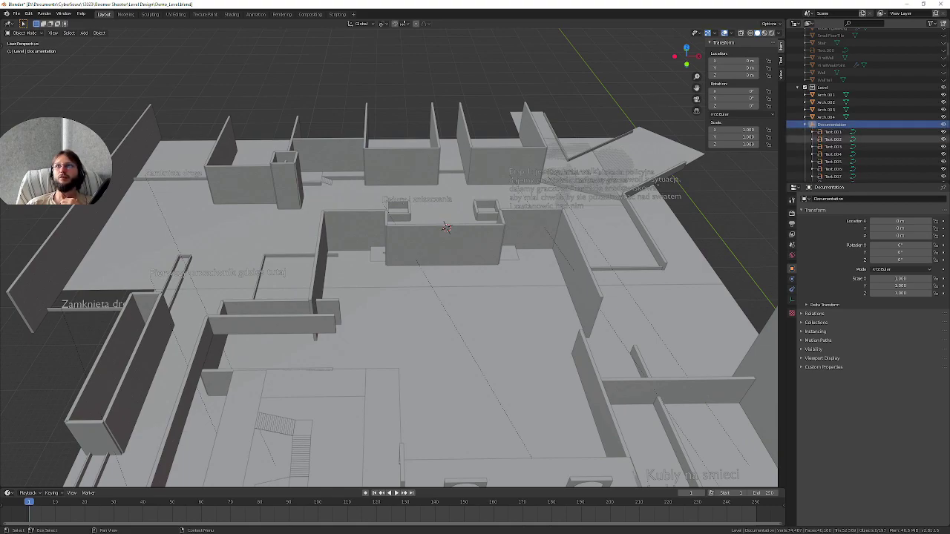
Collapse the Documentation entry and orbit to a low side view of the level.
{"action": "left_click", "coordinate": [805, 124]}
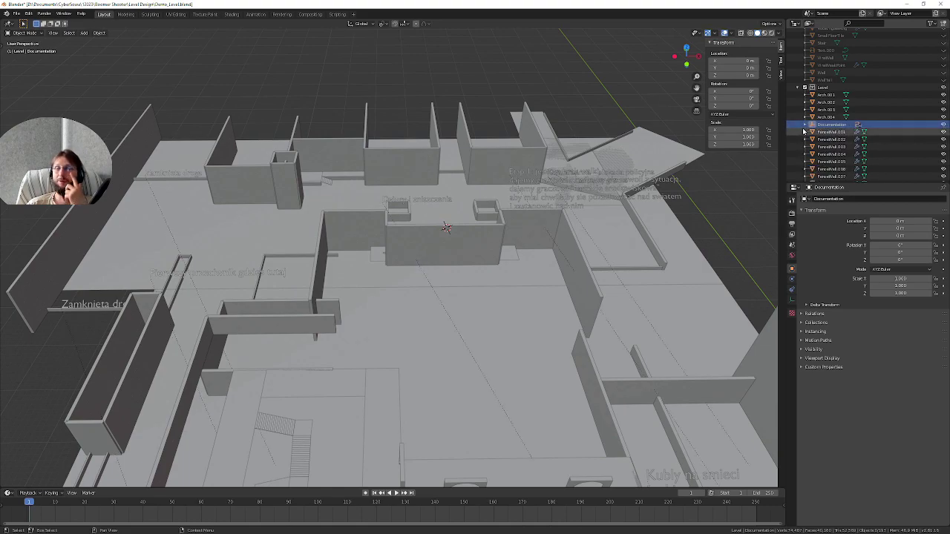
{"action": "mouse_move", "coordinate": [445, 193]}
{"action": "middle_mouse_down"}
{"action": "mouse_move", "coordinate": [466, 175]}
{"action": "mouse_move", "coordinate": [520, 186]}
{"action": "middle_mouse_up"}
{"action": "scroll", "coordinate": [466, 176], "scroll_direction": "down", "scroll_amount": 4}
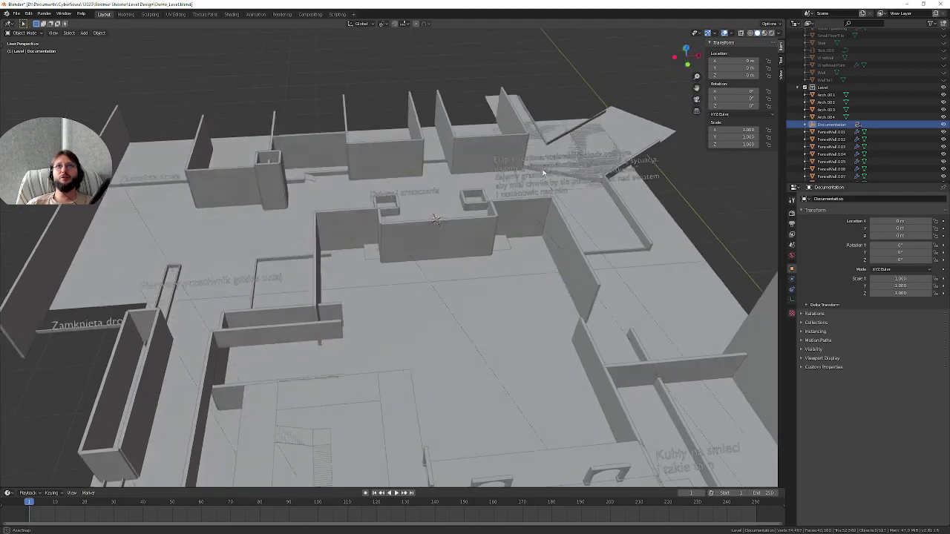
{"action": "scroll", "coordinate": [541, 235], "scroll_direction": "down", "scroll_amount": 4}
{"action": "scroll", "coordinate": [540, 236], "scroll_direction": "up", "scroll_amount": 5}
{"action": "middle_click_drag", "start_coordinate": [540, 235], "coordinate": [500, 277]}
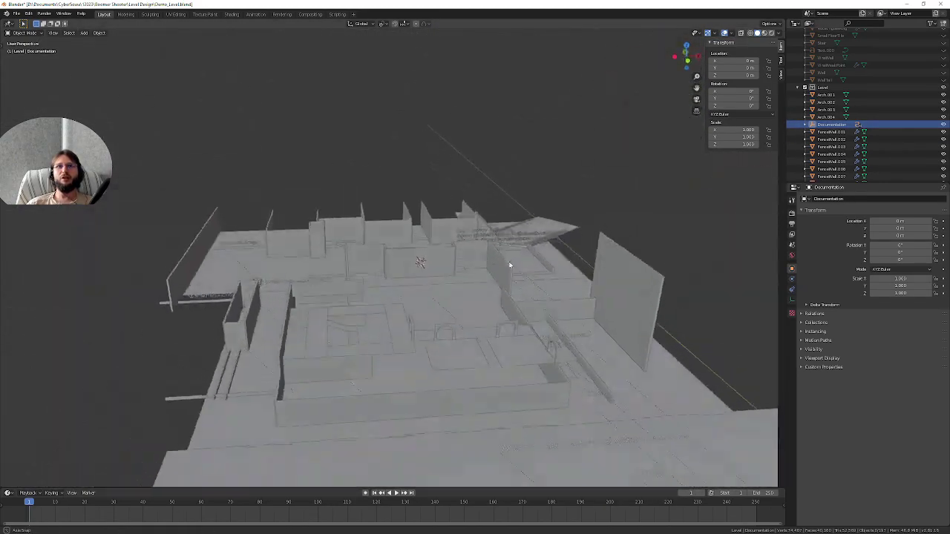
{"action": "scroll", "coordinate": [499, 276], "scroll_direction": "up", "scroll_amount": 5}
{"action": "scroll", "coordinate": [471, 264], "scroll_direction": "up", "scroll_amount": 1}
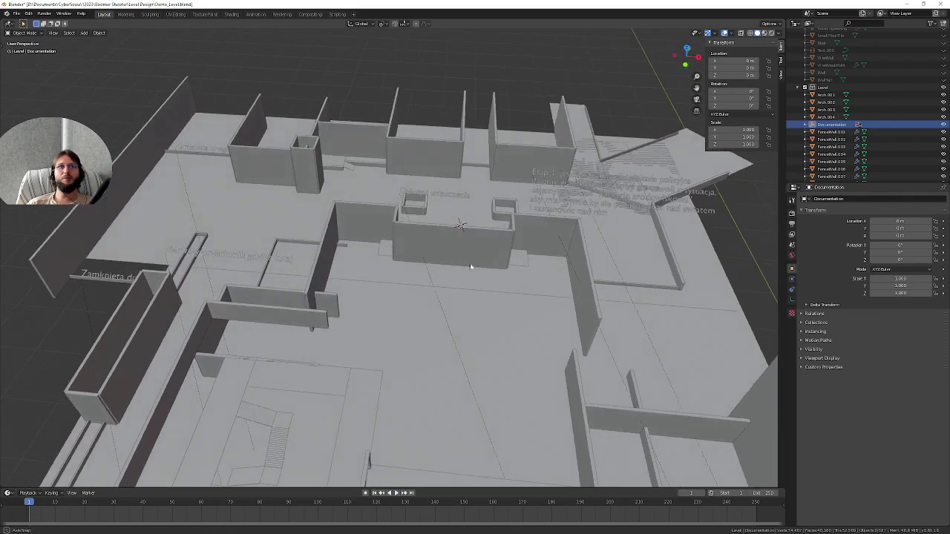
{"action": "scroll", "coordinate": [400, 232], "scroll_direction": "up", "scroll_amount": 1}
{"action": "scroll", "coordinate": [584, 318], "scroll_direction": "down", "scroll_amount": 4}
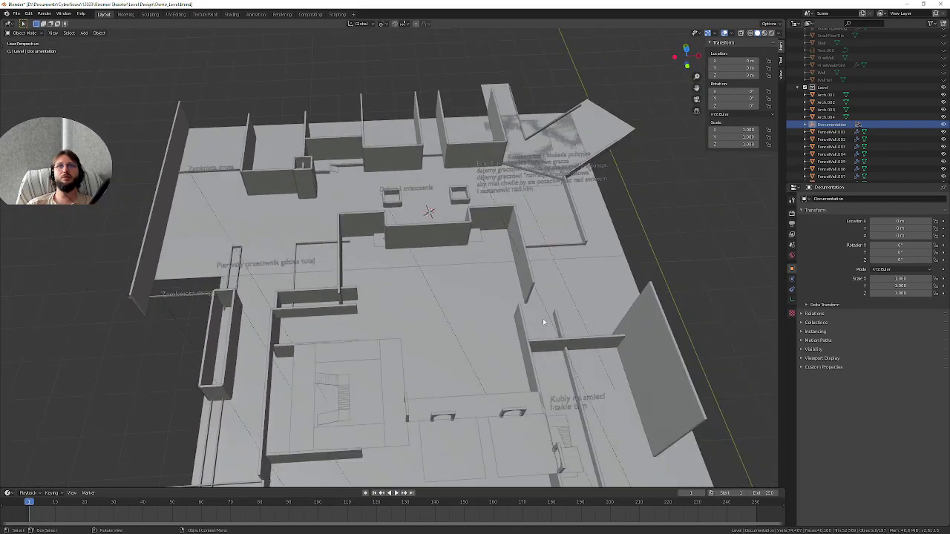
{"action": "middle_click_drag", "start_coordinate": [542, 317], "coordinate": [509, 295]}
{"action": "scroll", "coordinate": [509, 296], "scroll_direction": "up", "scroll_amount": 3}
{"action": "scroll", "coordinate": [514, 279], "scroll_direction": "up", "scroll_amount": 2}
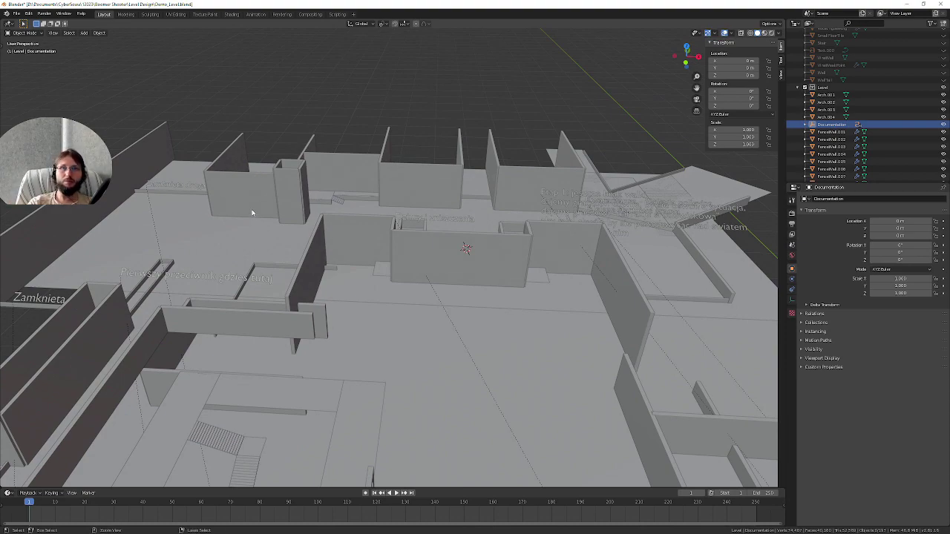
Apply Tris to Quads to Arch.004 and Arch.003 in Edit Mode, then select the Documentation empty.
{"action": "left_click", "coordinate": [826, 116]}
{"action": "key", "text": "Tab"}
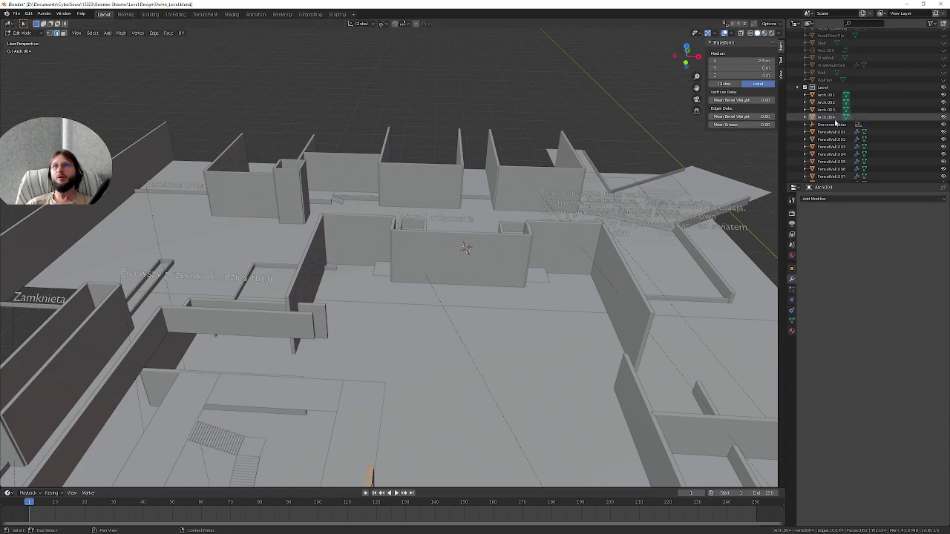
{"action": "left_click", "coordinate": [826, 109], "text": "ctrl"}
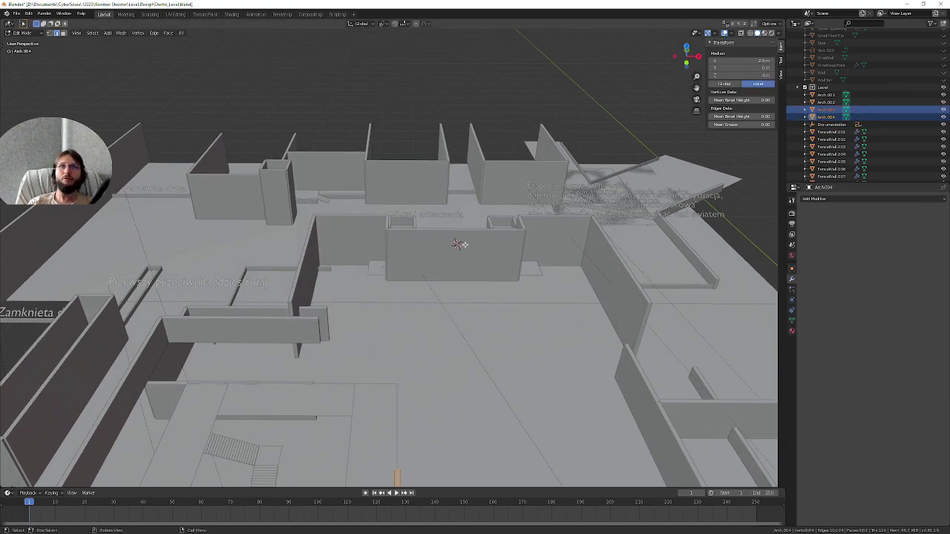
{"action": "middle_click_drag", "start_coordinate": [473, 257], "coordinate": [470, 224]}
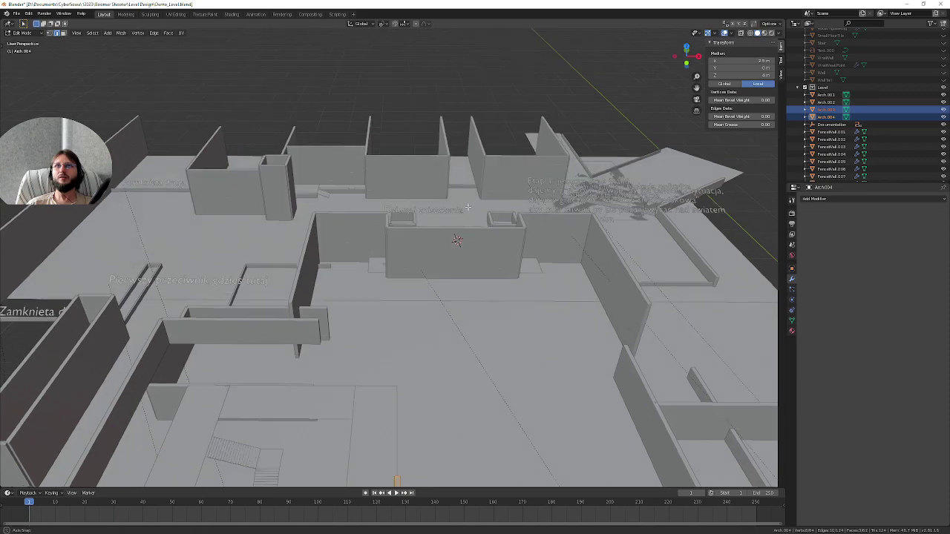
{"action": "key", "text": "alt+j"}
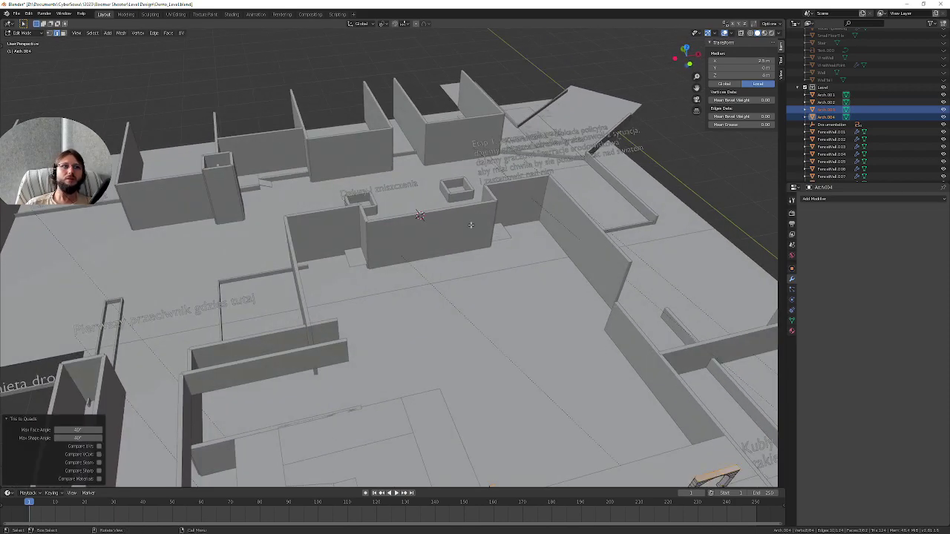
{"action": "left_click", "coordinate": [831, 124]}
{"action": "middle_click_drag", "start_coordinate": [532, 181], "coordinate": [481, 152]}
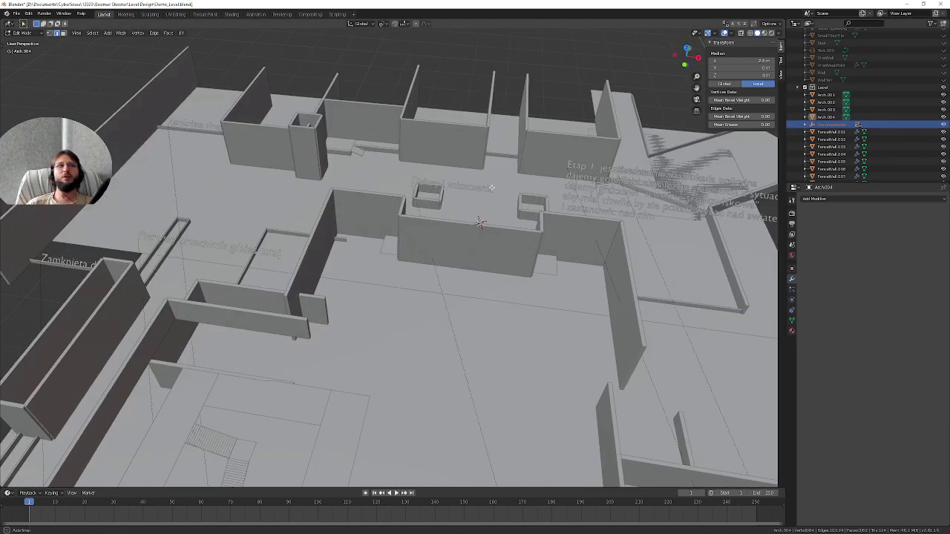
{"action": "left_click", "coordinate": [16, 13]}
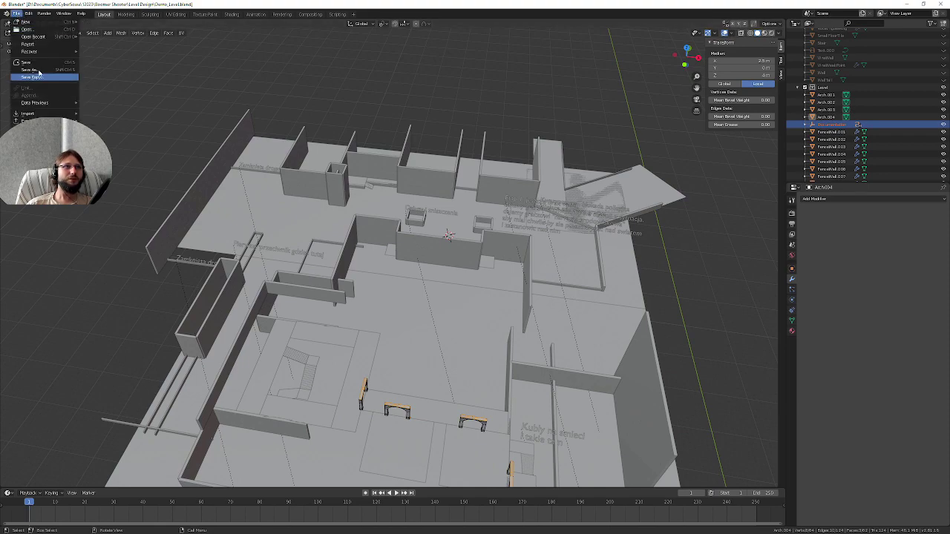
Export the level blockout via File > Export > FBX (.fbx), then switch back to Object Mode.
{"action": "key", "text": "Escape"}
{"action": "left_click", "coordinate": [16, 13]}
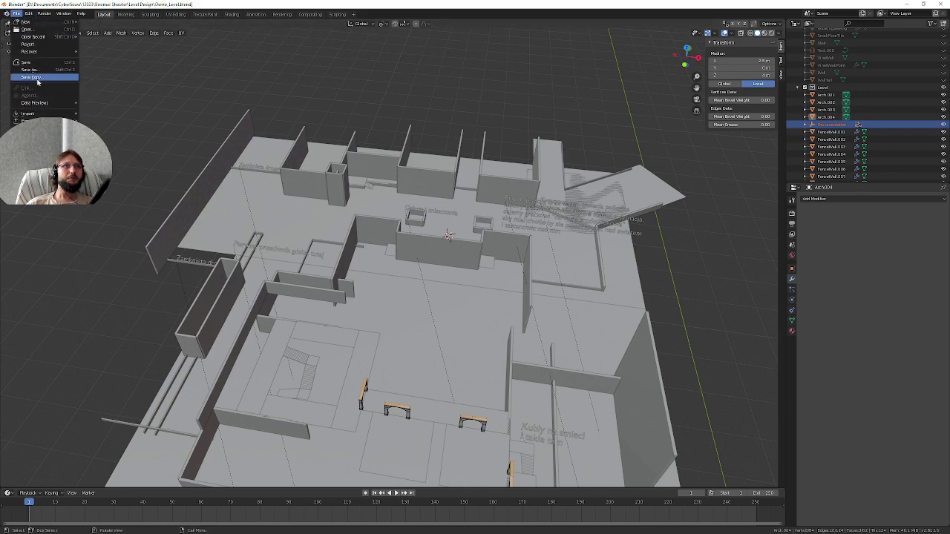
{"action": "key", "text": "Escape"}
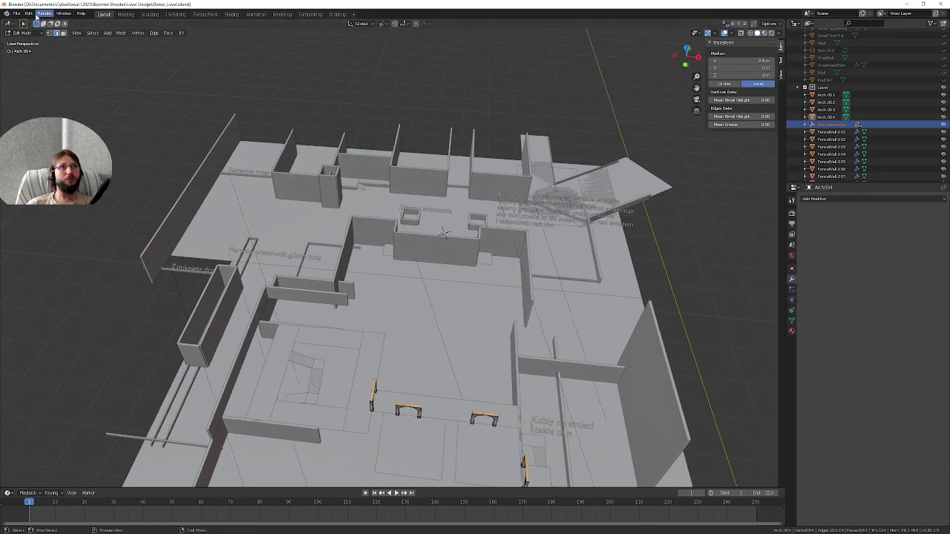
{"action": "left_click", "coordinate": [16, 14]}
{"action": "mouse_move", "coordinate": [26, 121]}
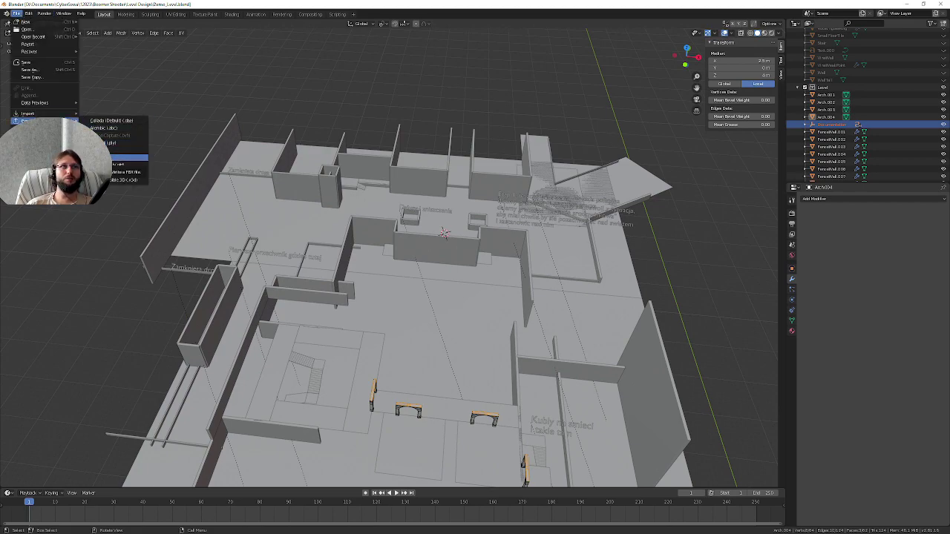
{"action": "left_click", "coordinate": [126, 157]}
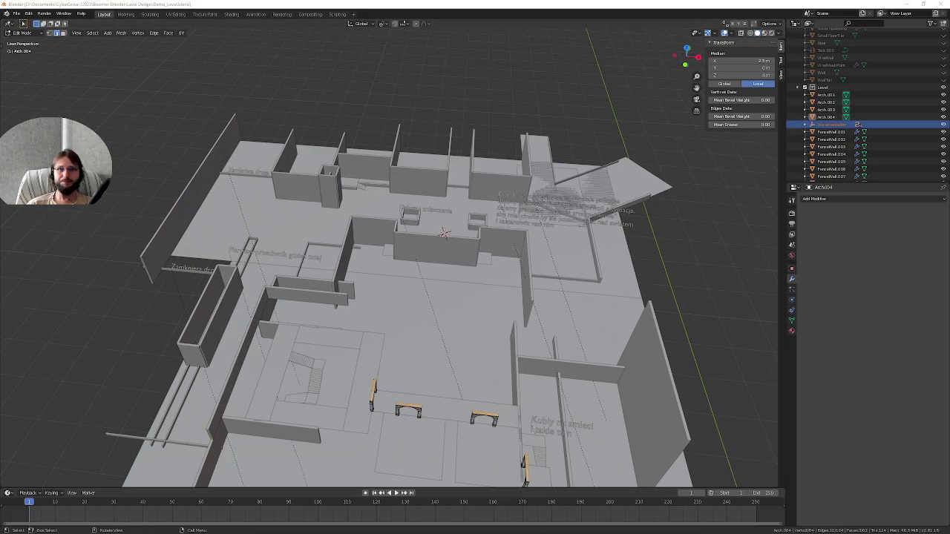
{"action": "left_click_drag", "start_coordinate": [524, 156], "coordinate": [523, 148]}
{"action": "left_click", "coordinate": [605, 418]}
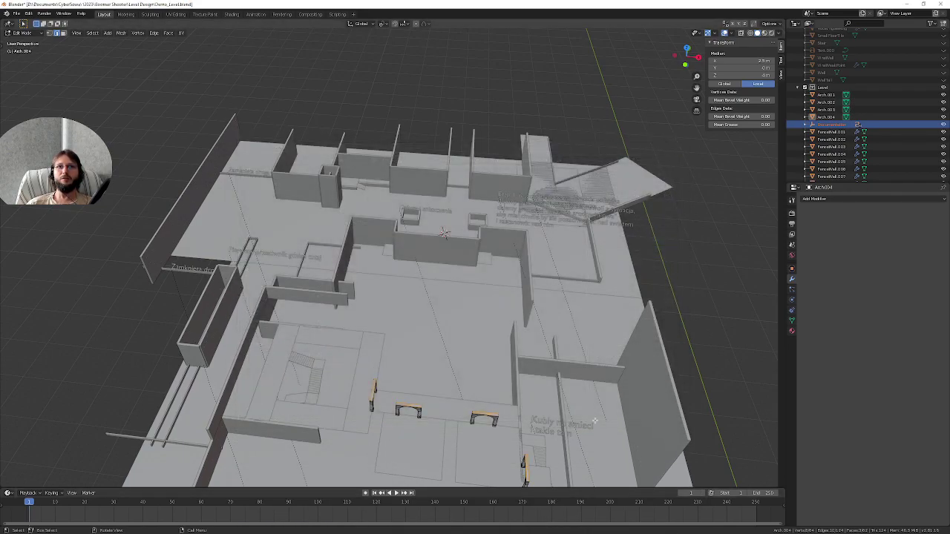
{"action": "key", "text": "Tab"}
{"action": "middle_click_drag", "start_coordinate": [444, 234], "coordinate": [428, 234]}
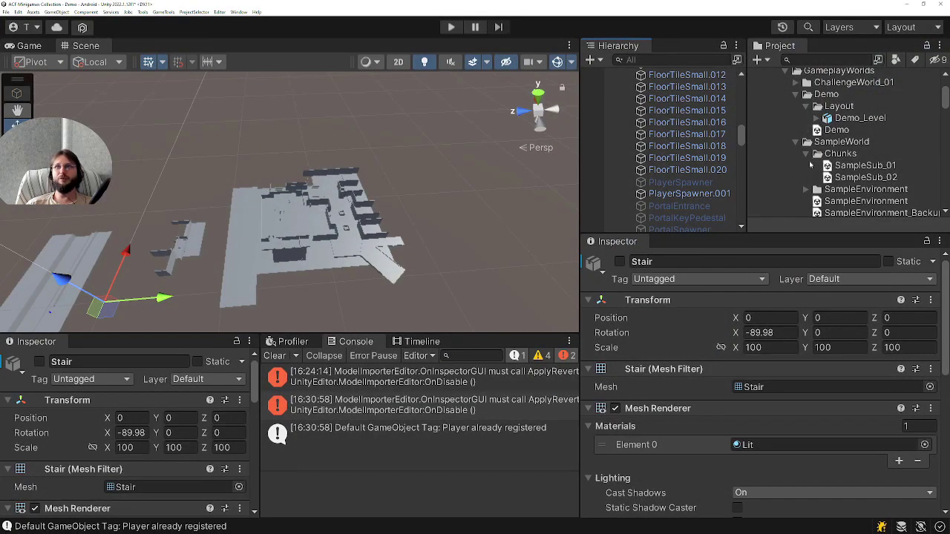
Reimport the Demo_Level asset from the Project panel.
{"action": "left_click", "coordinate": [850, 118]}
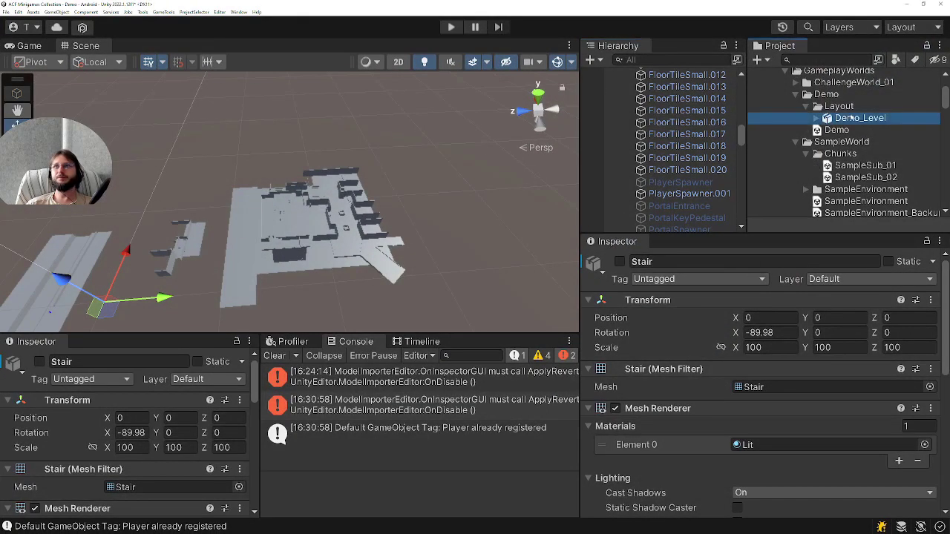
{"action": "right_click", "coordinate": [839, 119]}
{"action": "left_click", "coordinate": [865, 252]}
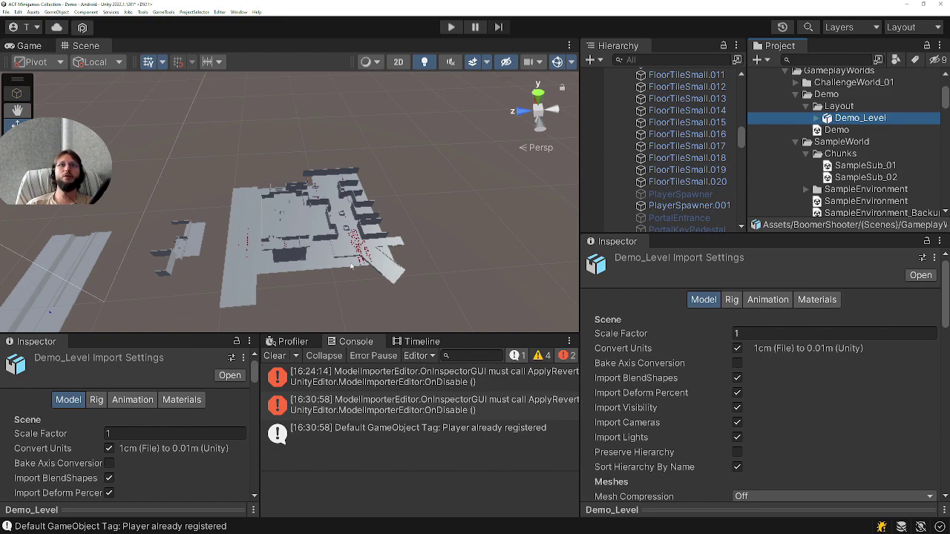
{"action": "scroll", "coordinate": [352, 265], "scroll_direction": "up", "scroll_amount": 5}
{"action": "scroll", "coordinate": [344, 176], "scroll_direction": "down", "scroll_amount": 2}
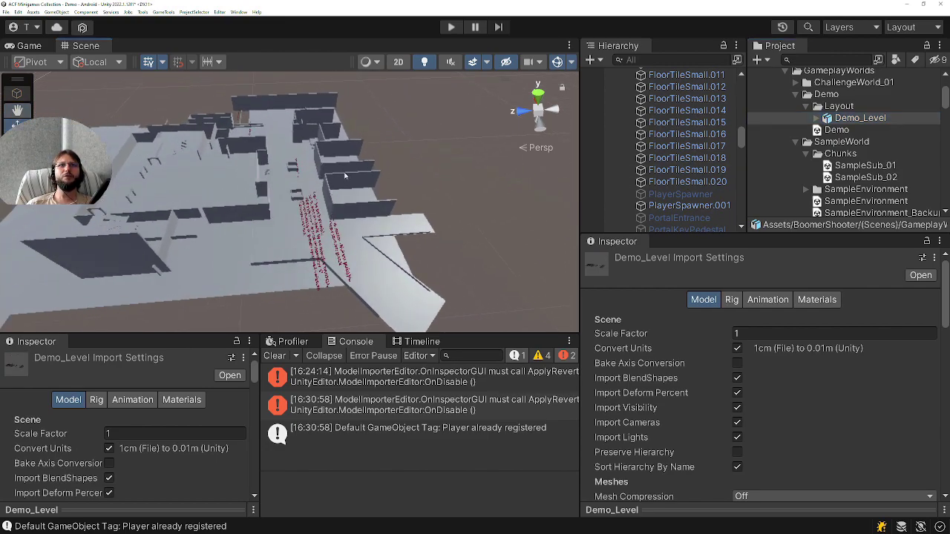
{"action": "scroll", "coordinate": [700, 196], "scroll_direction": "up", "scroll_amount": 15}
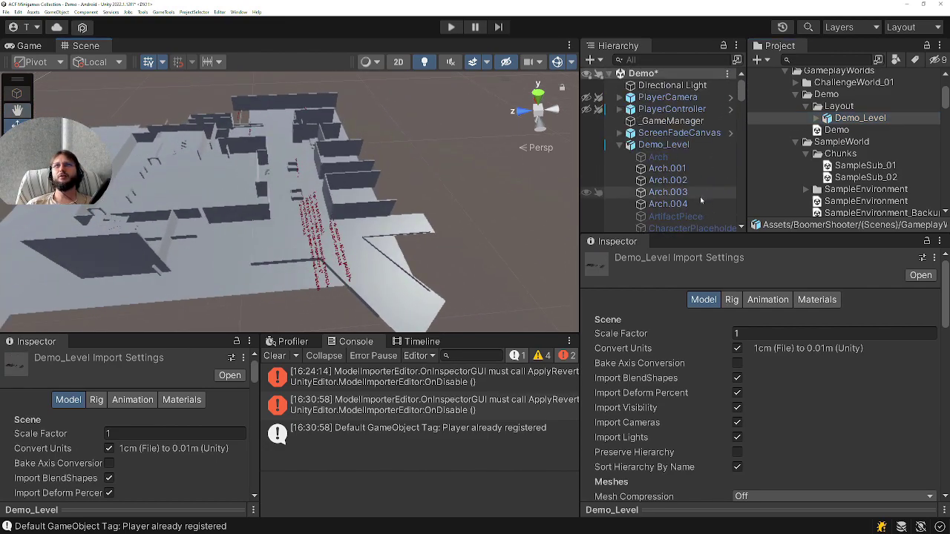
{"action": "scroll", "coordinate": [700, 196], "scroll_direction": "down", "scroll_amount": 10}
{"action": "scroll", "coordinate": [667, 127], "scroll_direction": "up", "scroll_amount": 6}
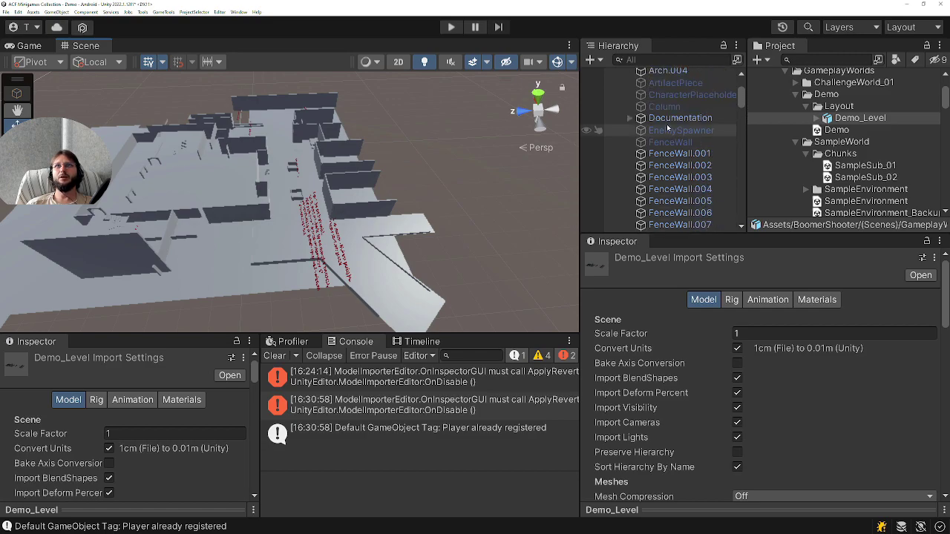
Check the Documentation object (rotation X -89.98, scale 100), then view Demo_Level's Import Settings.
{"action": "left_click", "coordinate": [671, 119]}
{"action": "scroll", "coordinate": [683, 137], "scroll_direction": "up", "scroll_amount": 3}
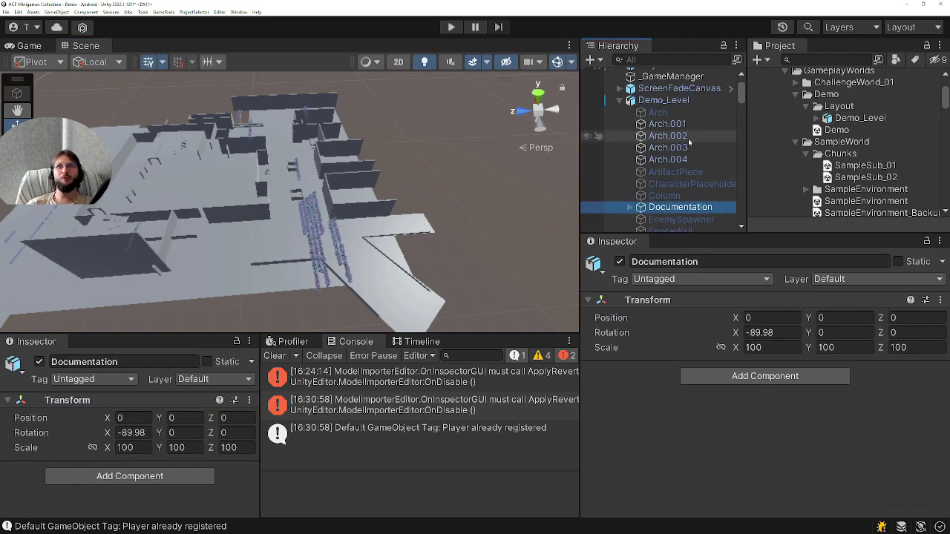
{"action": "scroll", "coordinate": [675, 163], "scroll_direction": "down", "scroll_amount": 2}
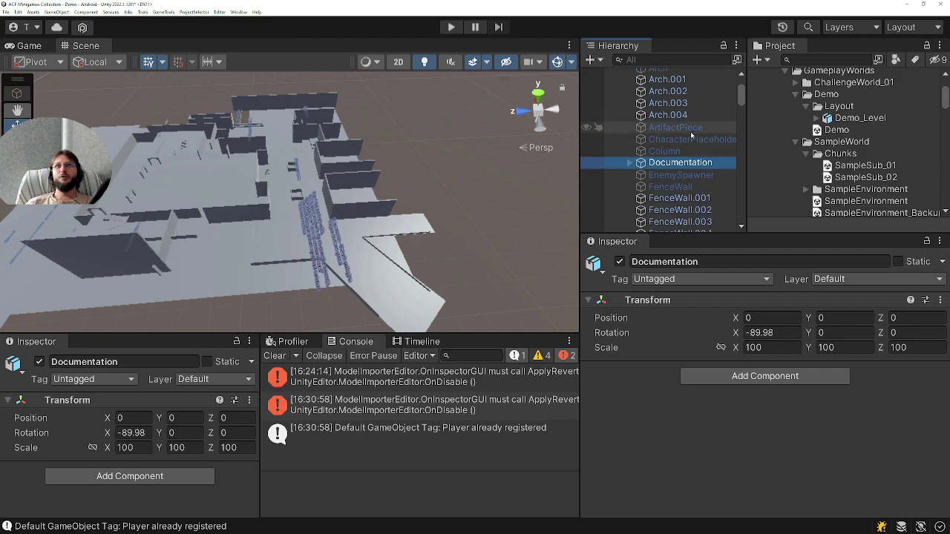
{"action": "scroll", "coordinate": [670, 174], "scroll_direction": "down", "scroll_amount": 3}
{"action": "scroll", "coordinate": [671, 179], "scroll_direction": "down", "scroll_amount": 5}
{"action": "scroll", "coordinate": [672, 182], "scroll_direction": "down", "scroll_amount": 5}
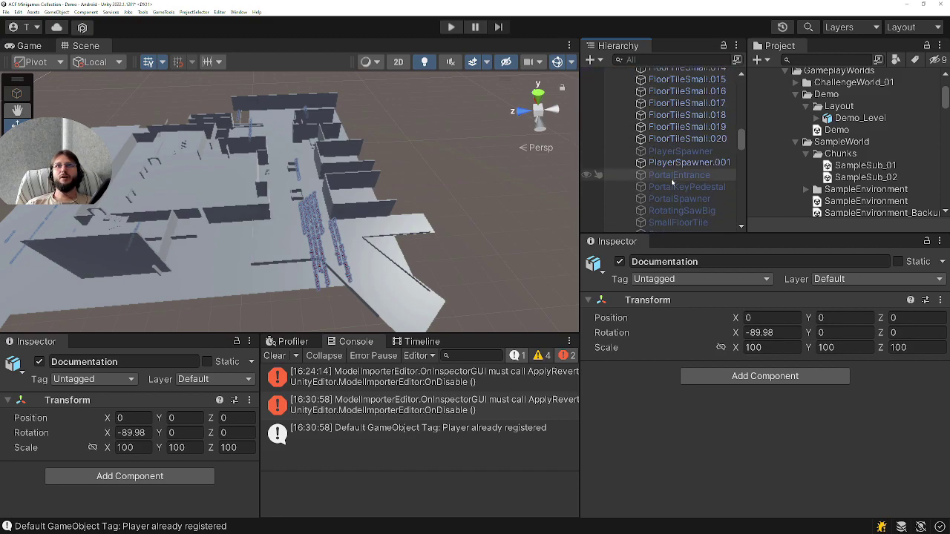
{"action": "scroll", "coordinate": [673, 187], "scroll_direction": "down", "scroll_amount": 5}
{"action": "scroll", "coordinate": [673, 187], "scroll_direction": "up", "scroll_amount": 3}
{"action": "scroll", "coordinate": [677, 192], "scroll_direction": "down", "scroll_amount": 1}
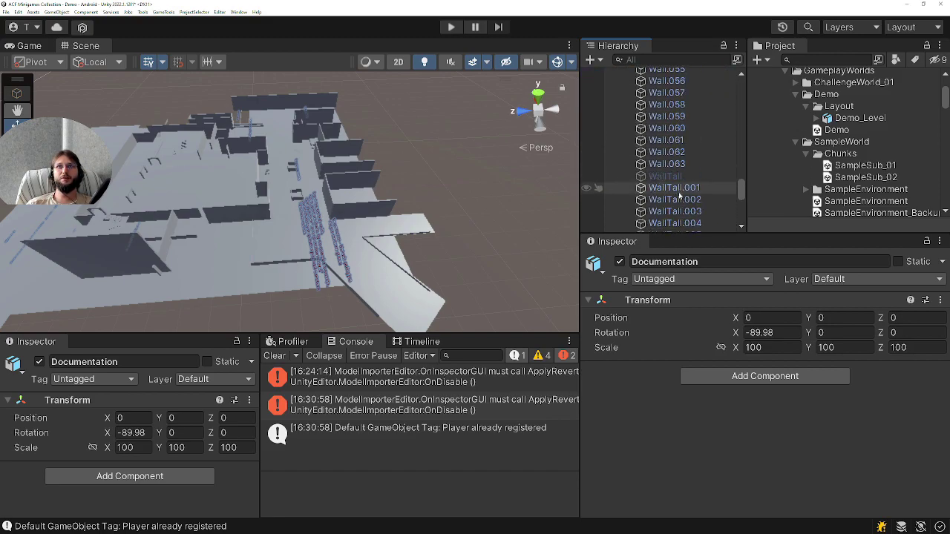
{"action": "scroll", "coordinate": [679, 194], "scroll_direction": "down", "scroll_amount": 2}
{"action": "scroll", "coordinate": [679, 194], "scroll_direction": "up", "scroll_amount": 2}
{"action": "scroll", "coordinate": [680, 189], "scroll_direction": "up", "scroll_amount": 5}
{"action": "scroll", "coordinate": [682, 184], "scroll_direction": "up", "scroll_amount": 5}
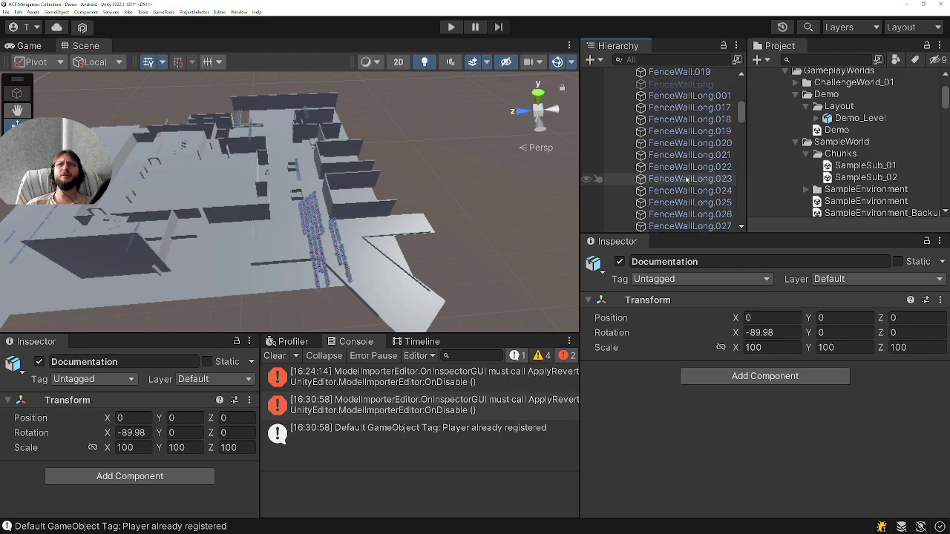
{"action": "scroll", "coordinate": [685, 175], "scroll_direction": "up", "scroll_amount": 5}
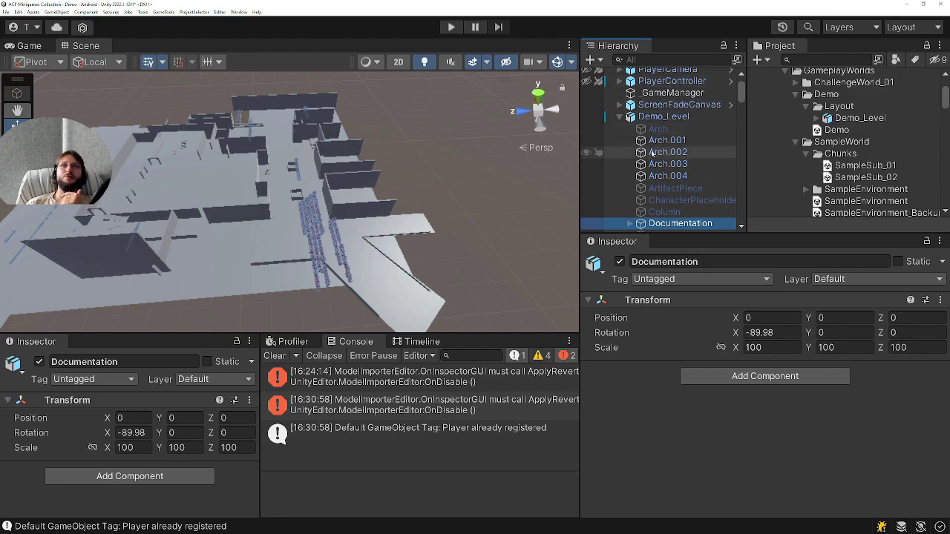
{"action": "left_click", "coordinate": [866, 119]}
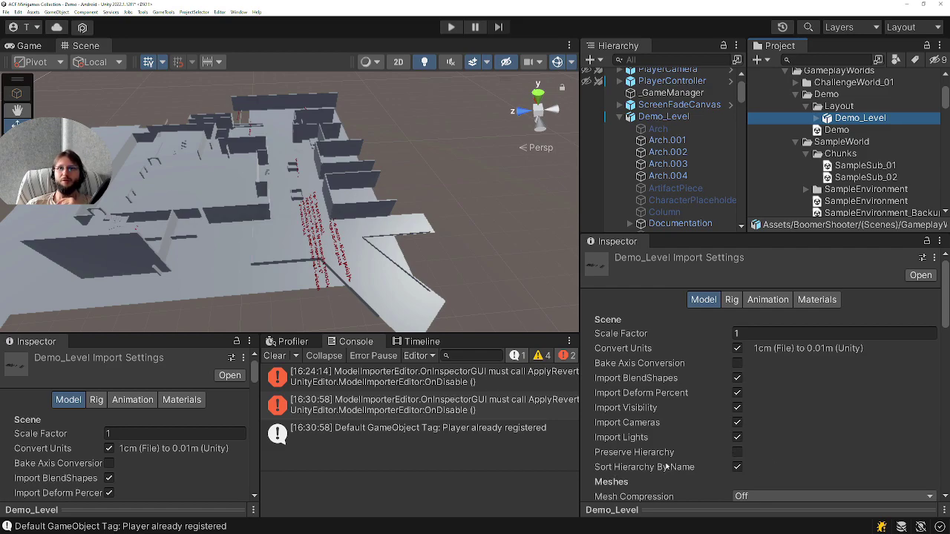
Turn off hierarchy sorting by name and apply Demo_Level's changed import settings.
{"action": "left_click", "coordinate": [737, 467]}
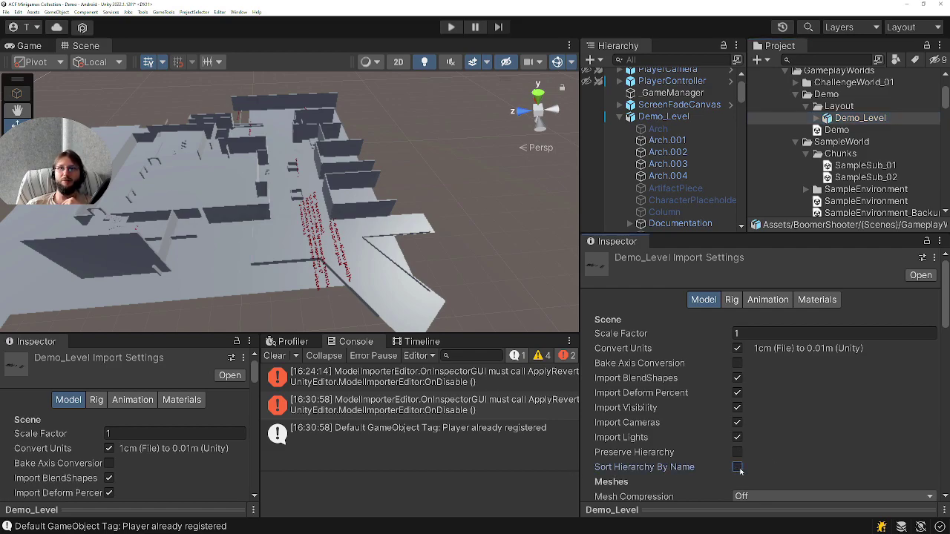
{"action": "scroll", "coordinate": [910, 401], "scroll_direction": "down", "scroll_amount": 10}
{"action": "left_click", "coordinate": [921, 381]}
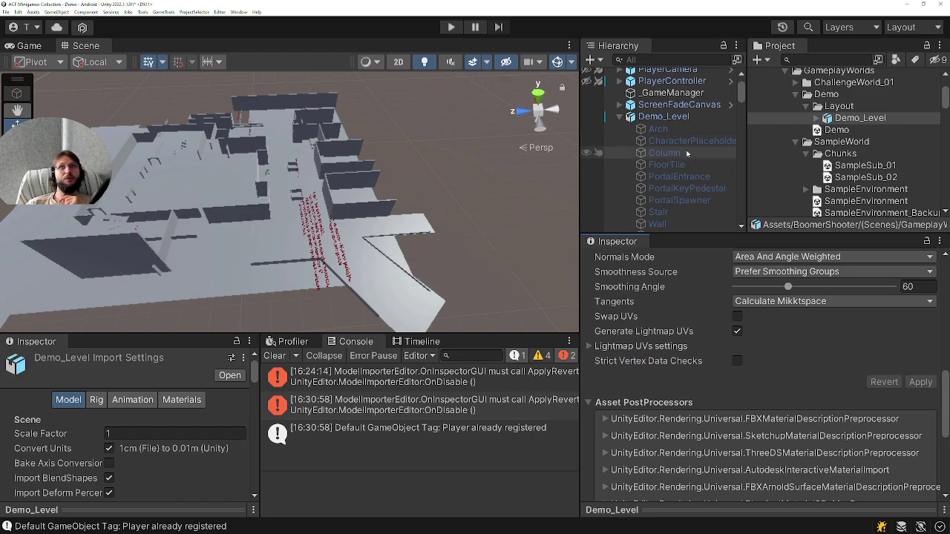
{"action": "scroll", "coordinate": [690, 163], "scroll_direction": "down", "scroll_amount": 3}
{"action": "scroll", "coordinate": [694, 171], "scroll_direction": "down", "scroll_amount": 3}
{"action": "scroll", "coordinate": [700, 176], "scroll_direction": "down", "scroll_amount": 2}
{"action": "scroll", "coordinate": [701, 179], "scroll_direction": "down", "scroll_amount": 3}
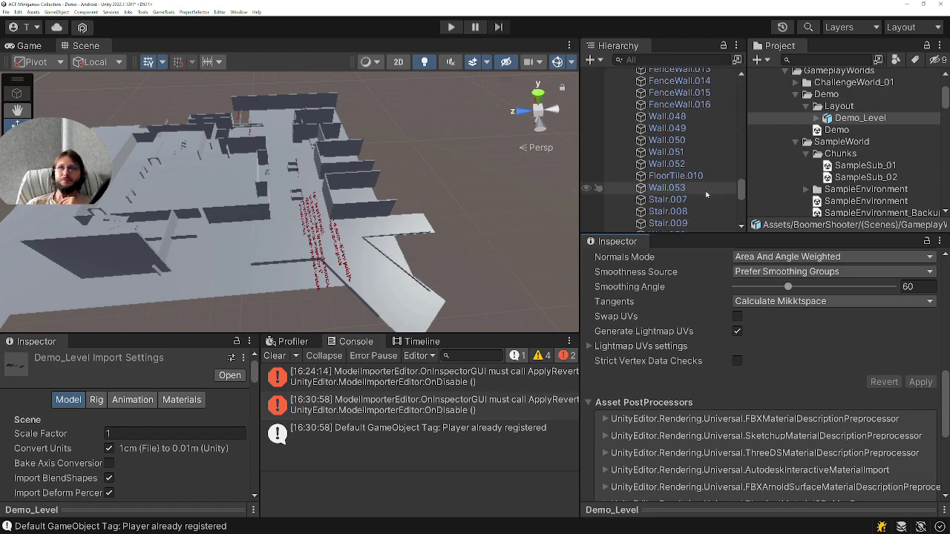
{"action": "scroll", "coordinate": [702, 184], "scroll_direction": "down", "scroll_amount": 2}
{"action": "scroll", "coordinate": [703, 190], "scroll_direction": "down", "scroll_amount": 2}
{"action": "scroll", "coordinate": [706, 196], "scroll_direction": "down", "scroll_amount": 3}
{"action": "scroll", "coordinate": [705, 191], "scroll_direction": "up", "scroll_amount": 3}
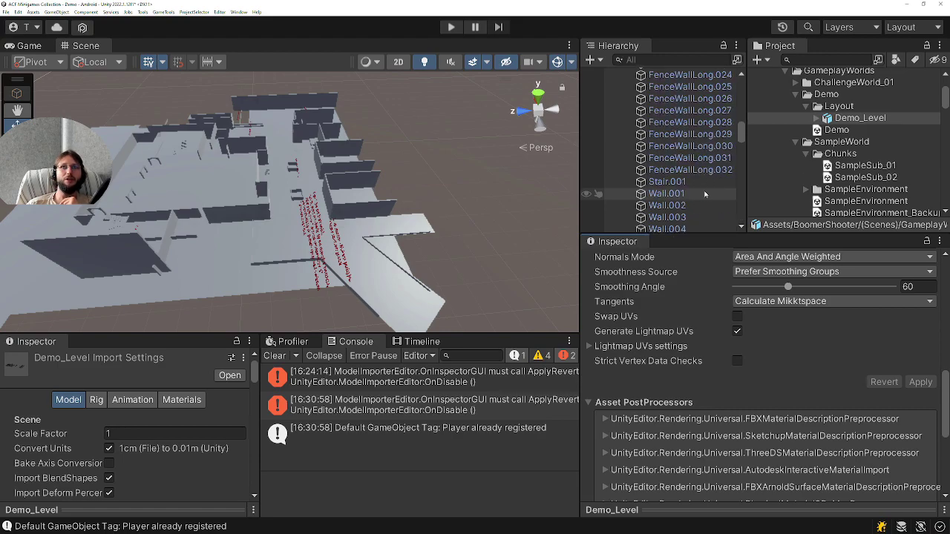
{"action": "scroll", "coordinate": [705, 192], "scroll_direction": "up", "scroll_amount": 3}
{"action": "scroll", "coordinate": [705, 192], "scroll_direction": "up", "scroll_amount": 3}
{"action": "scroll", "coordinate": [705, 193], "scroll_direction": "up", "scroll_amount": 2}
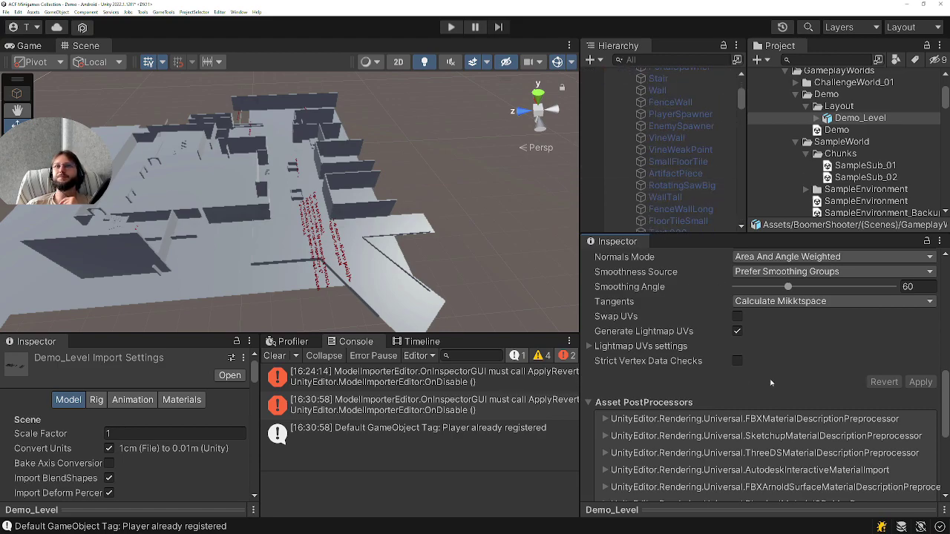
{"action": "scroll", "coordinate": [771, 364], "scroll_direction": "up", "scroll_amount": 5}
{"action": "scroll", "coordinate": [771, 364], "scroll_direction": "up", "scroll_amount": 5}
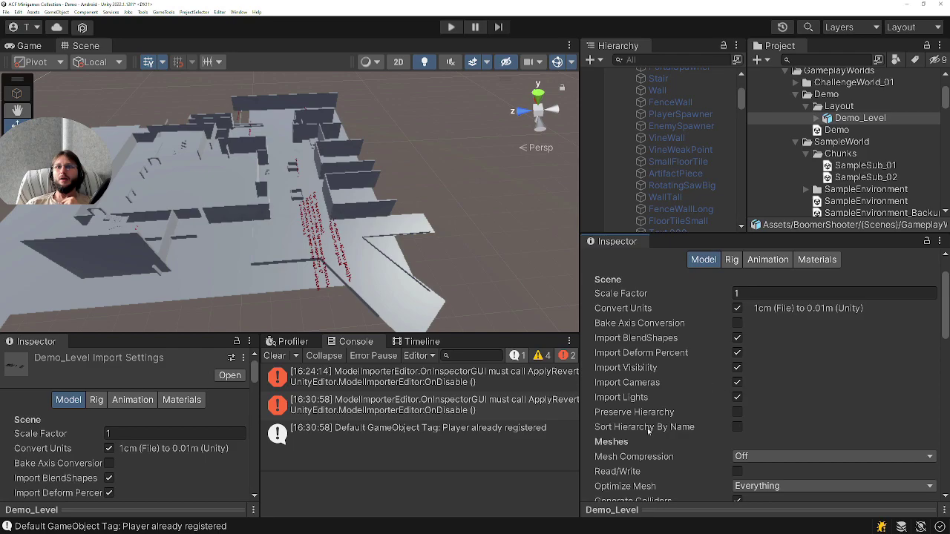
{"action": "scroll", "coordinate": [829, 443], "scroll_direction": "down", "scroll_amount": 10}
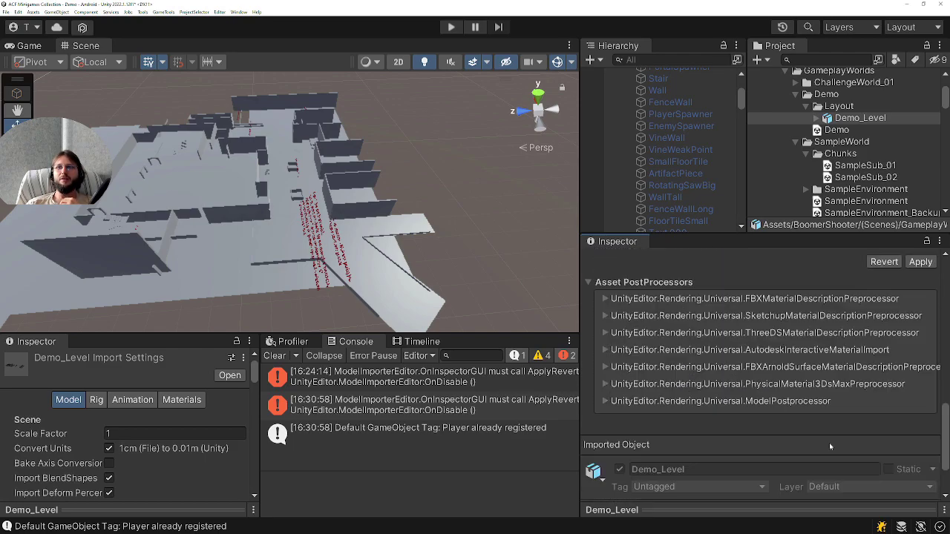
{"action": "scroll", "coordinate": [829, 442], "scroll_direction": "up", "scroll_amount": 3}
Apply Demo_Level's import settings again and review the reloaded hierarchy.
{"action": "left_click", "coordinate": [920, 382]}
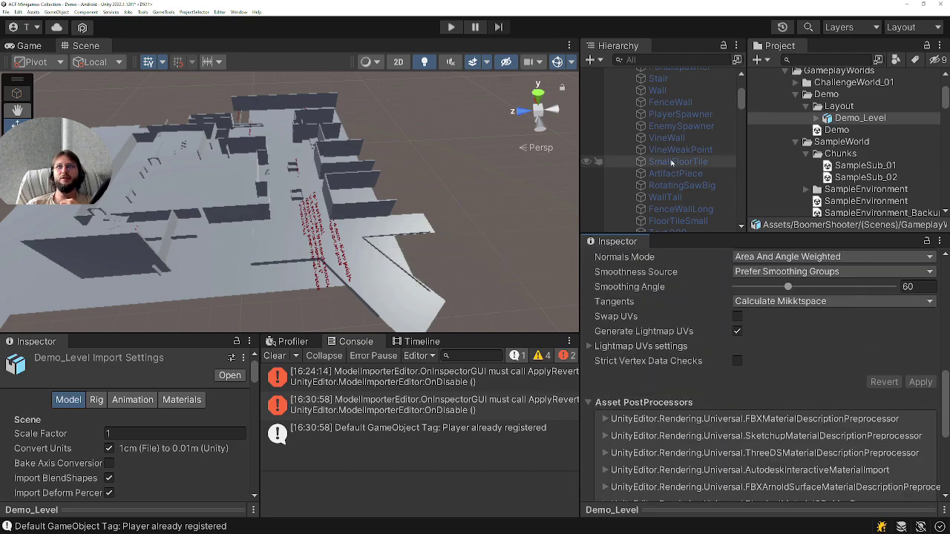
{"action": "scroll", "coordinate": [679, 218], "scroll_direction": "down", "scroll_amount": 5}
{"action": "scroll", "coordinate": [679, 218], "scroll_direction": "down", "scroll_amount": 5}
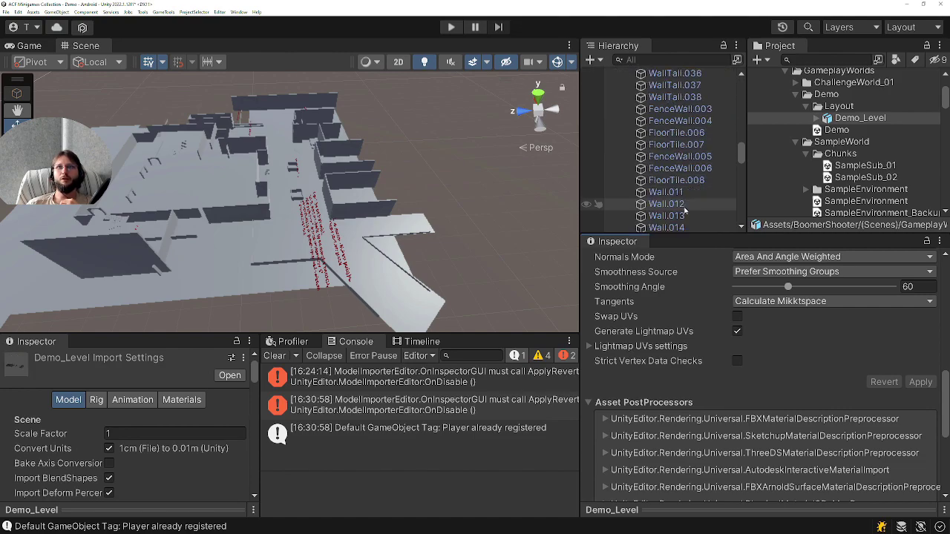
{"action": "scroll", "coordinate": [682, 216], "scroll_direction": "down", "scroll_amount": 5}
{"action": "scroll", "coordinate": [684, 213], "scroll_direction": "down", "scroll_amount": 5}
{"action": "scroll", "coordinate": [684, 213], "scroll_direction": "up", "scroll_amount": 5}
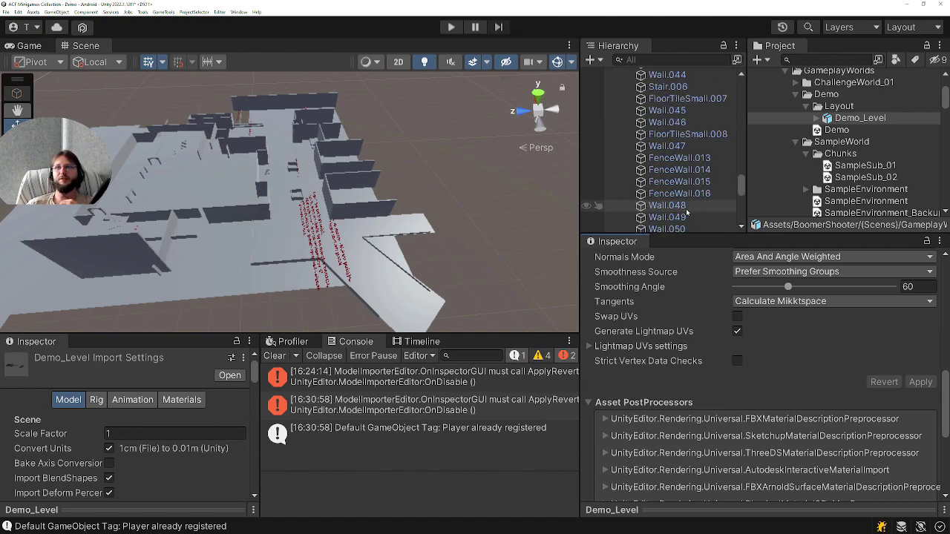
{"action": "scroll", "coordinate": [786, 350], "scroll_direction": "up", "scroll_amount": 5}
{"action": "scroll", "coordinate": [788, 350], "scroll_direction": "up", "scroll_amount": 3}
{"action": "scroll", "coordinate": [795, 371], "scroll_direction": "up", "scroll_amount": 4}
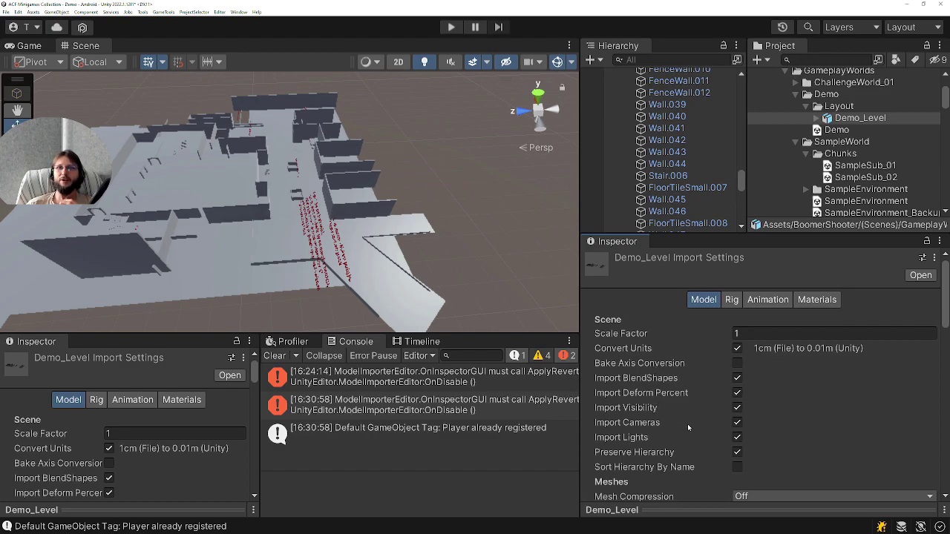
{"action": "scroll", "coordinate": [836, 451], "scroll_direction": "down", "scroll_amount": 5}
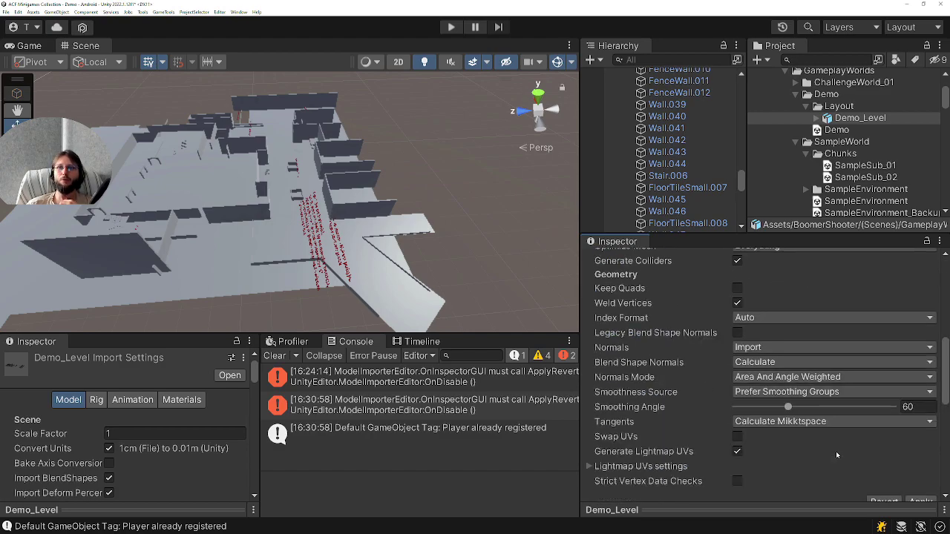
{"action": "scroll", "coordinate": [836, 451], "scroll_direction": "down", "scroll_amount": 3}
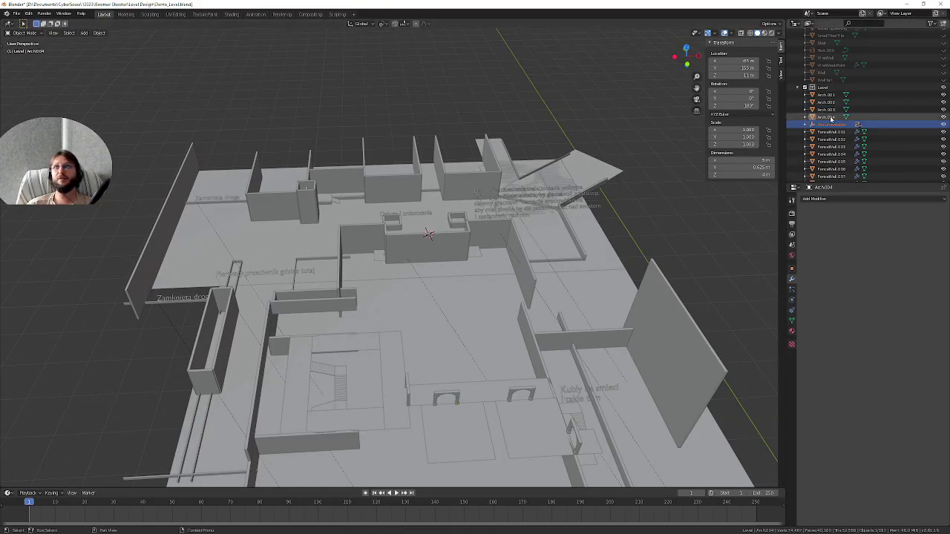
Drag the Documentation empty into the Level collection in the Outliner.
{"action": "mouse_move", "coordinate": [827, 124]}
{"action": "left_mouse_down"}
{"action": "mouse_move", "coordinate": [824, 94]}
{"action": "mouse_move", "coordinate": [813, 121]}
{"action": "left_mouse_up"}
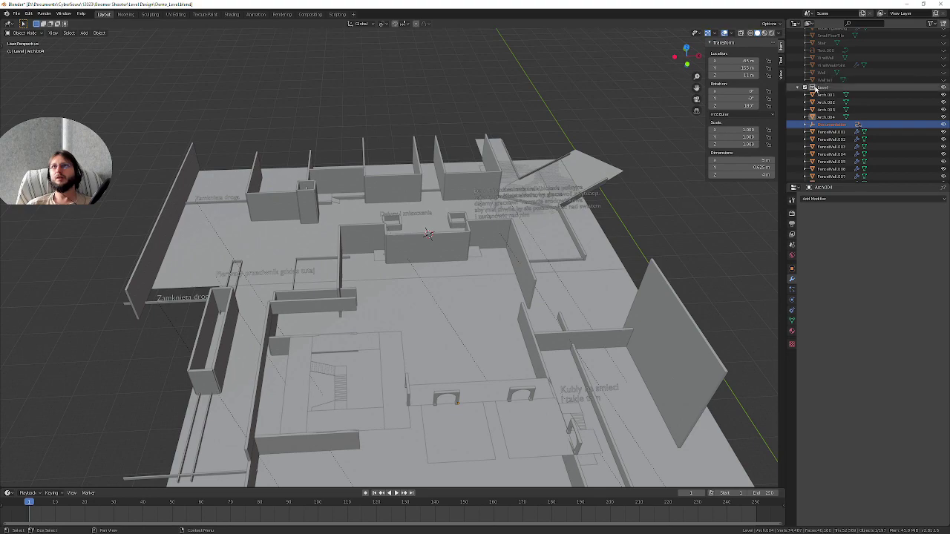
{"action": "left_click_drag", "start_coordinate": [813, 121], "coordinate": [813, 124]}
{"action": "scroll", "coordinate": [869, 138], "scroll_direction": "down", "scroll_amount": 3}
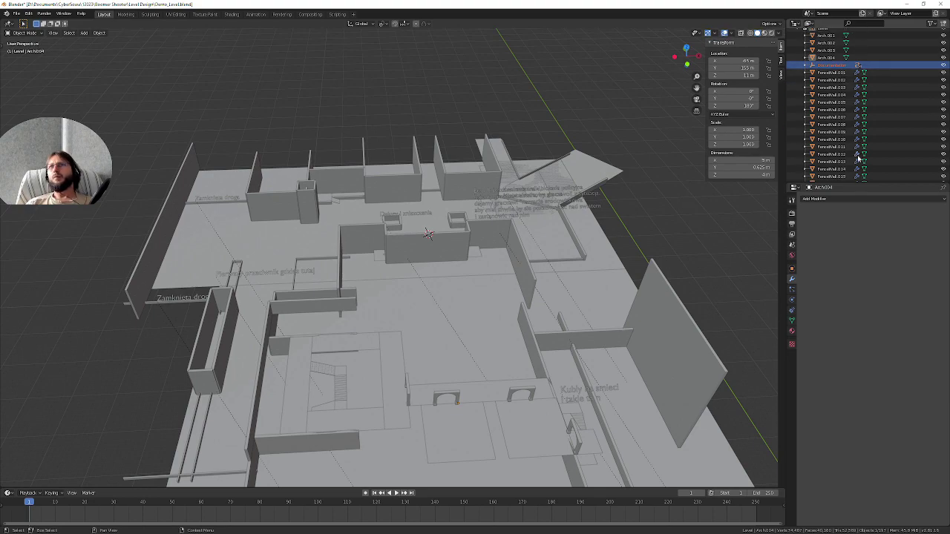
{"action": "scroll", "coordinate": [845, 134], "scroll_direction": "up", "scroll_amount": 2}
Select the Documentation empty, review its Object properties, and switch back to the Blender window.
{"action": "left_click", "coordinate": [825, 109]}
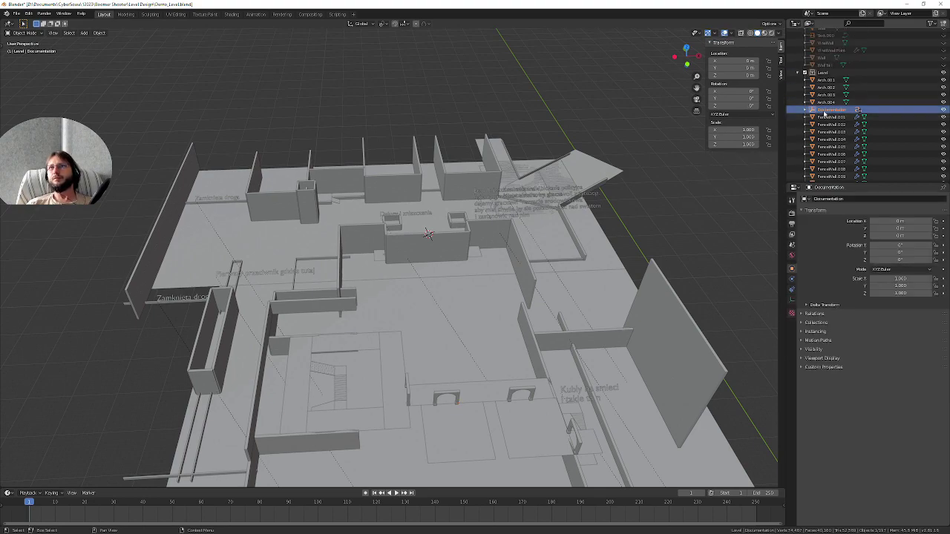
{"action": "scroll", "coordinate": [859, 152], "scroll_direction": "down", "scroll_amount": 5}
{"action": "scroll", "coordinate": [858, 152], "scroll_direction": "down", "scroll_amount": 5}
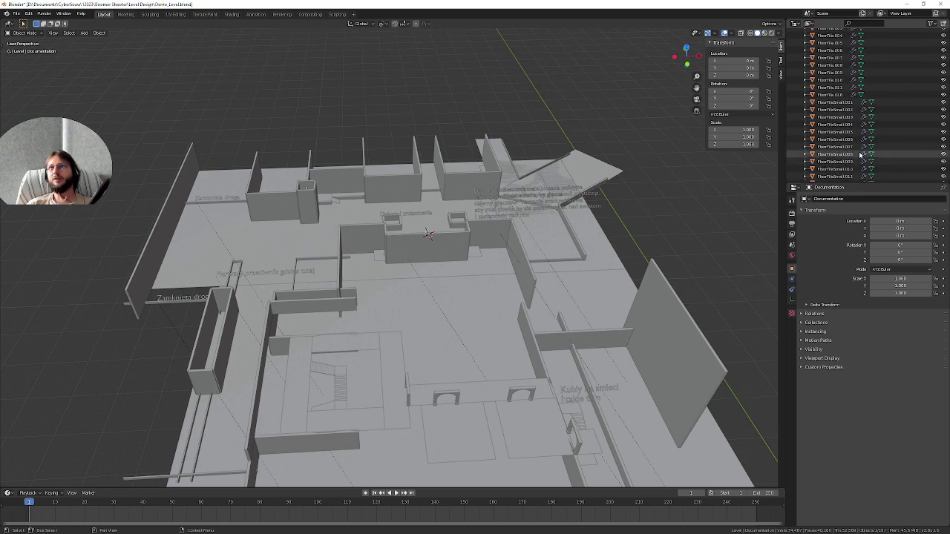
{"action": "scroll", "coordinate": [860, 155], "scroll_direction": "down", "scroll_amount": 5}
{"action": "scroll", "coordinate": [859, 155], "scroll_direction": "down", "scroll_amount": 10}
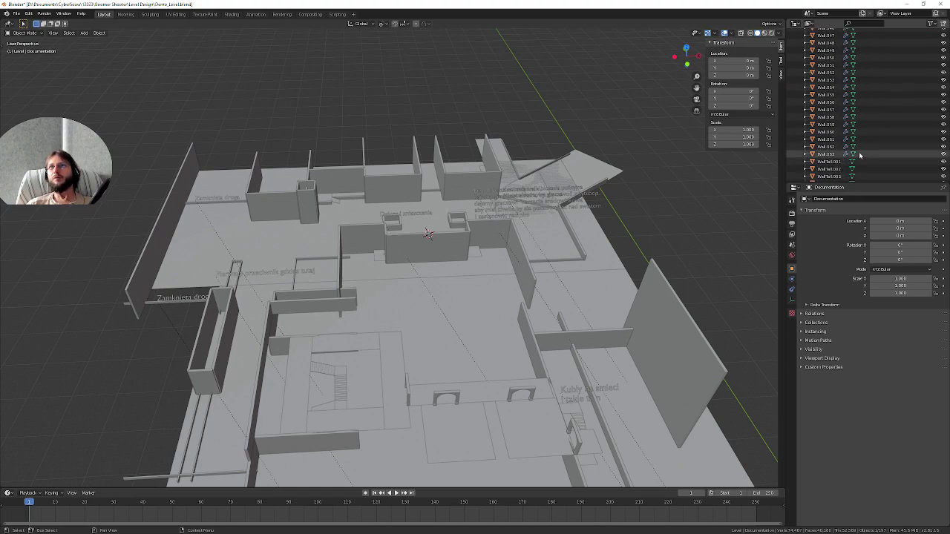
{"action": "scroll", "coordinate": [859, 148], "scroll_direction": "down", "scroll_amount": 5}
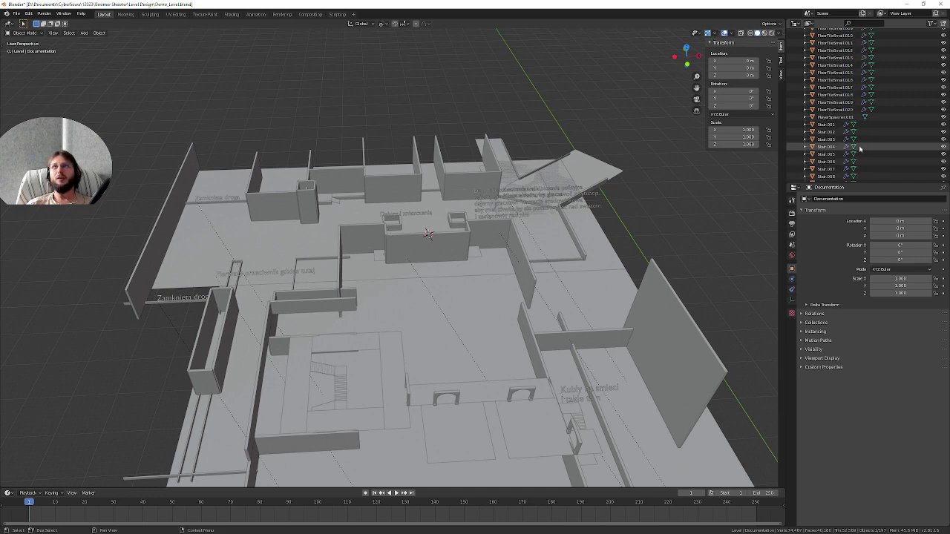
{"action": "scroll", "coordinate": [859, 147], "scroll_direction": "down", "scroll_amount": 5}
{"action": "scroll", "coordinate": [860, 146], "scroll_direction": "up", "scroll_amount": 8}
{"action": "scroll", "coordinate": [859, 143], "scroll_direction": "up", "scroll_amount": 8}
{"action": "scroll", "coordinate": [858, 140], "scroll_direction": "up", "scroll_amount": 5}
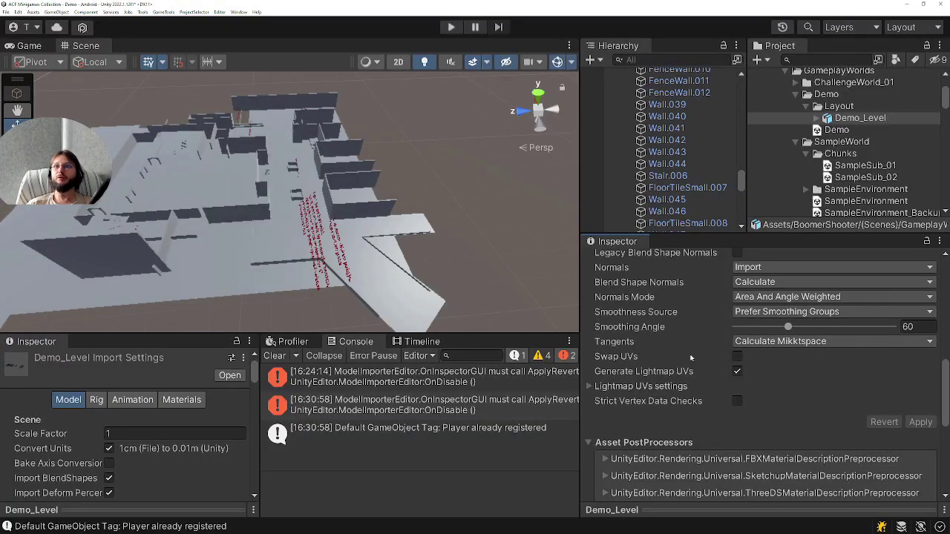
{"action": "scroll", "coordinate": [694, 364], "scroll_direction": "up", "scroll_amount": 2}
{"action": "scroll", "coordinate": [780, 422], "scroll_direction": "up", "scroll_amount": 4}
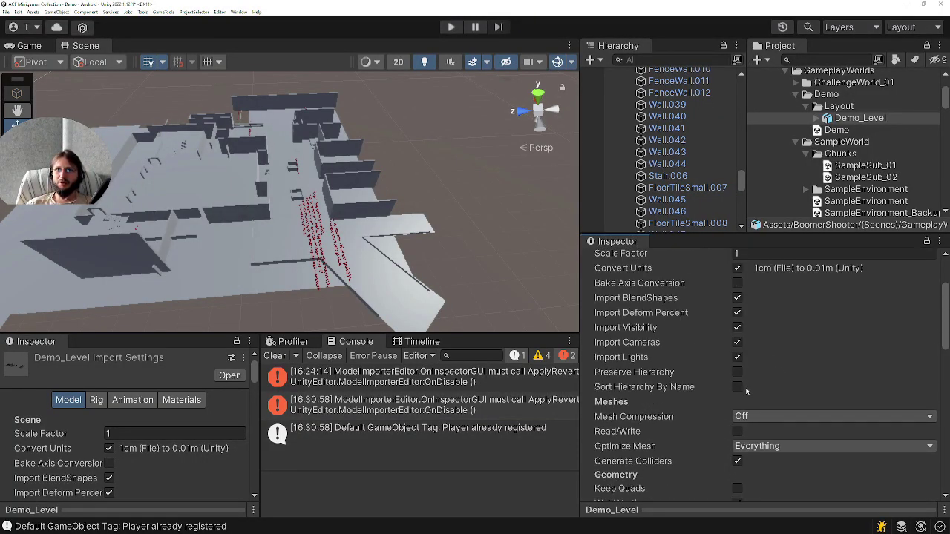
{"action": "scroll", "coordinate": [820, 390], "scroll_direction": "down", "scroll_amount": 4}
{"action": "scroll", "coordinate": [820, 390], "scroll_direction": "down", "scroll_amount": 1}
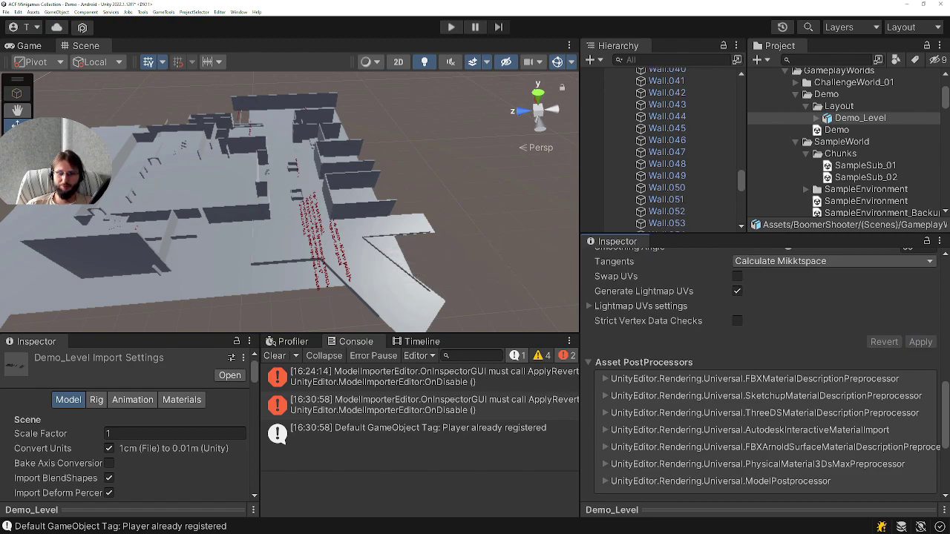
{"action": "key", "text": "alt+Tab"}
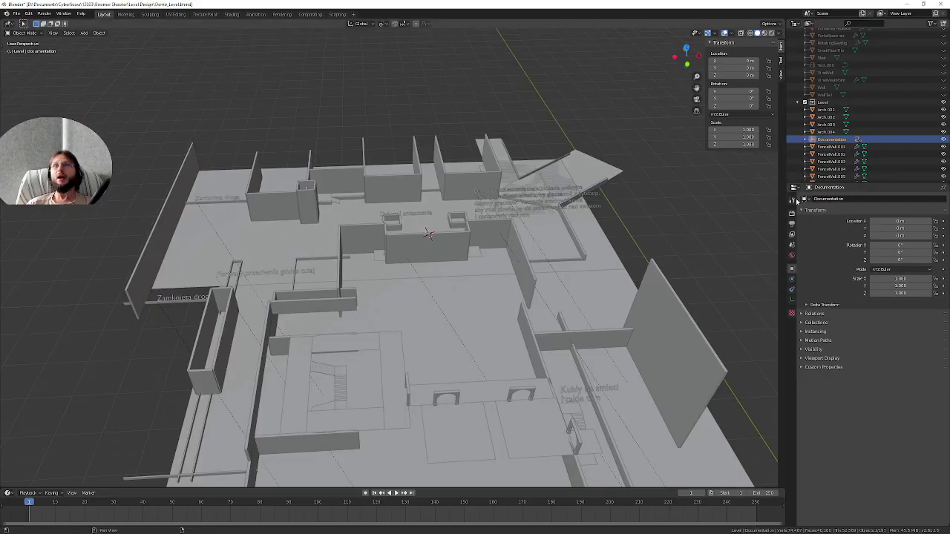
Rename the Documentation empty so it sorts first in Level, and save the blend file.
{"action": "double_click", "coordinate": [833, 140]}
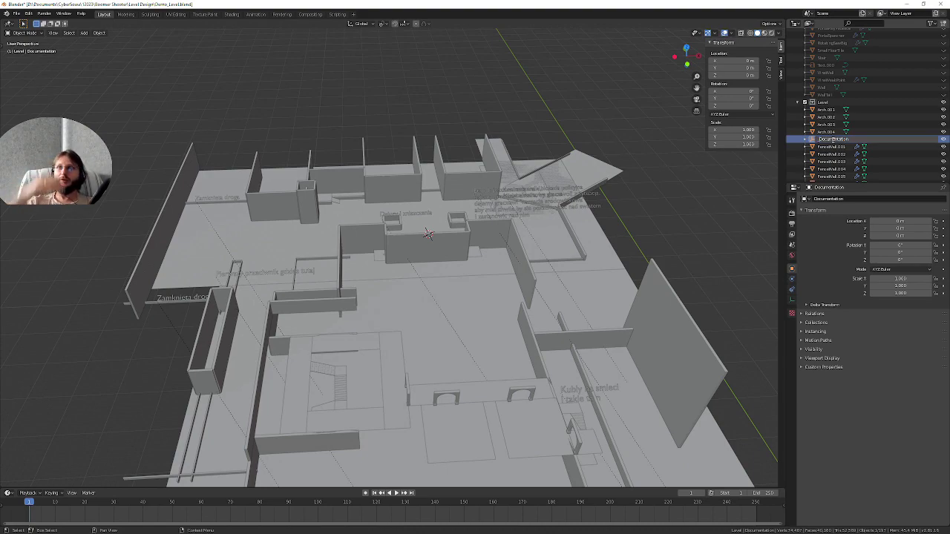
{"action": "key", "text": "Return"}
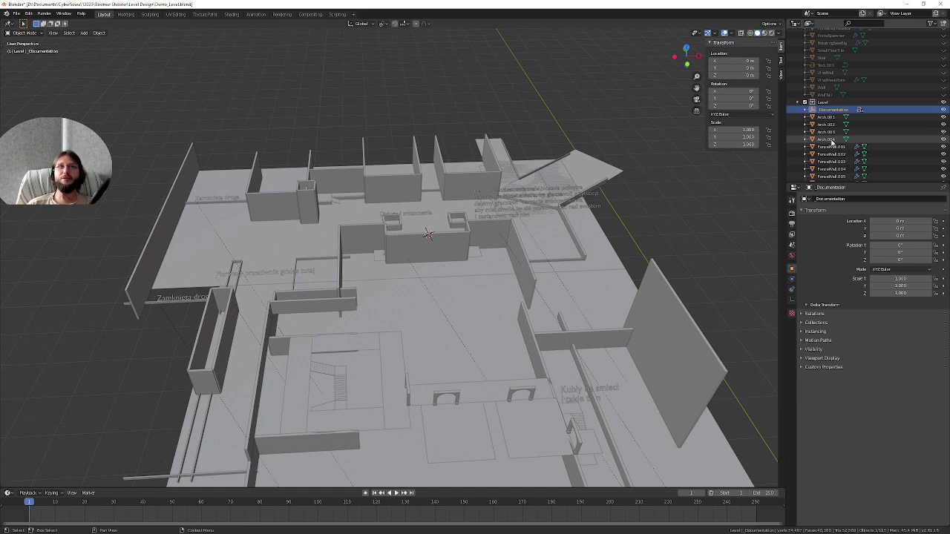
{"action": "left_click", "coordinate": [15, 13]}
{"action": "mouse_move", "coordinate": [42, 115]}
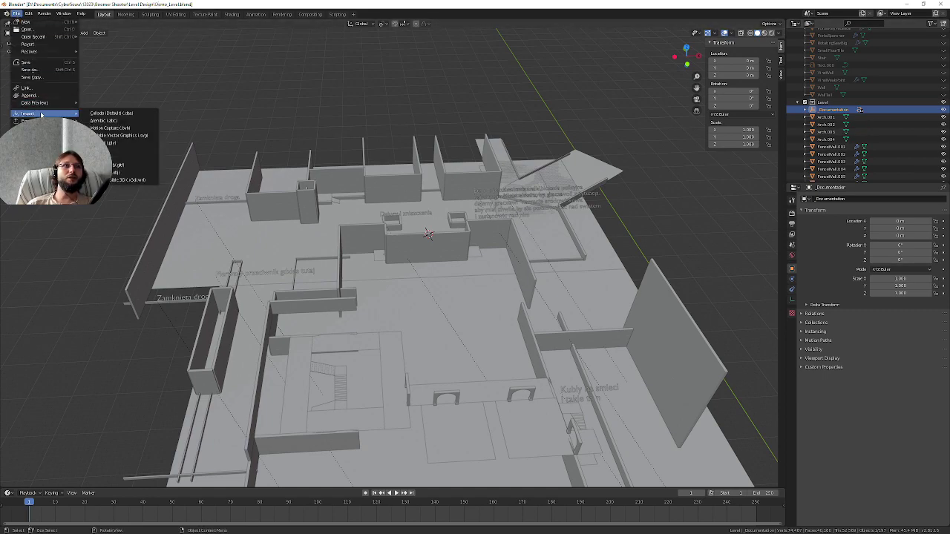
{"action": "left_click", "coordinate": [34, 65]}
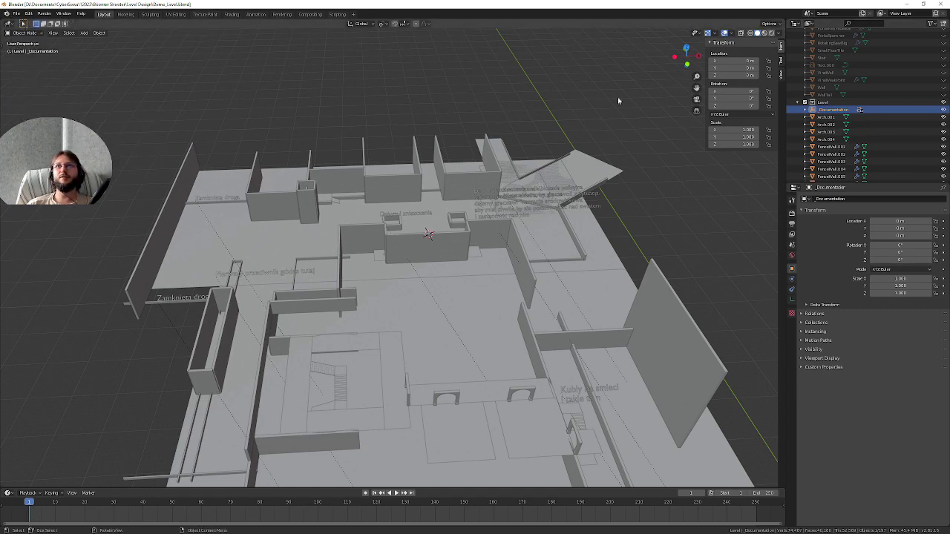
Duplicate the Text.010 label, delete the misplaced copy, and duplicate Text.010 again.
{"action": "left_click", "coordinate": [823, 95]}
{"action": "left_click", "coordinate": [806, 110]}
{"action": "scroll", "coordinate": [831, 119], "scroll_direction": "down", "scroll_amount": 3}
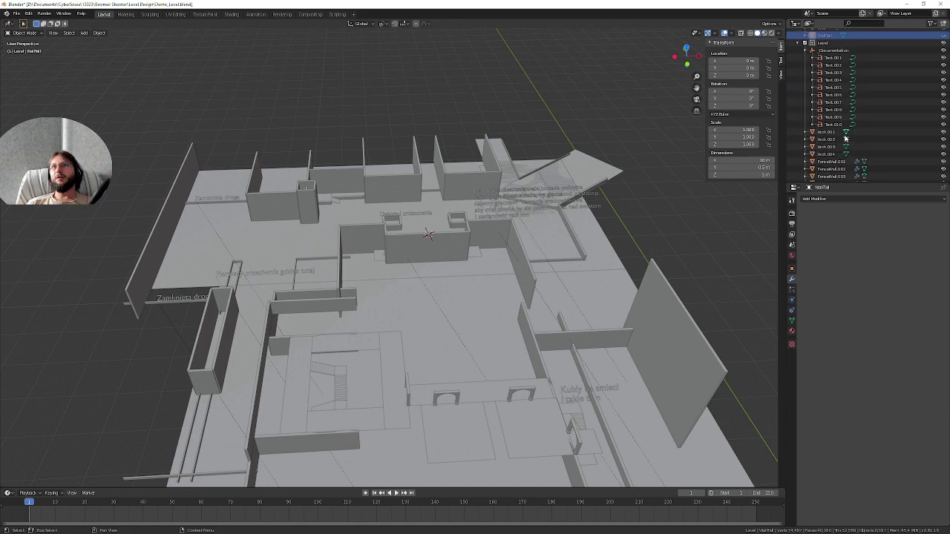
{"action": "left_click", "coordinate": [833, 124]}
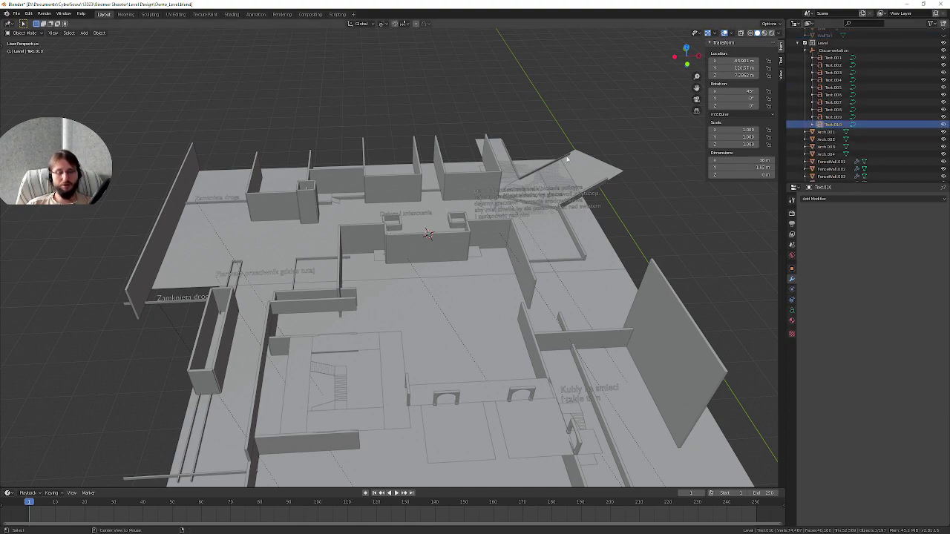
{"action": "key", "text": "shift+d"}
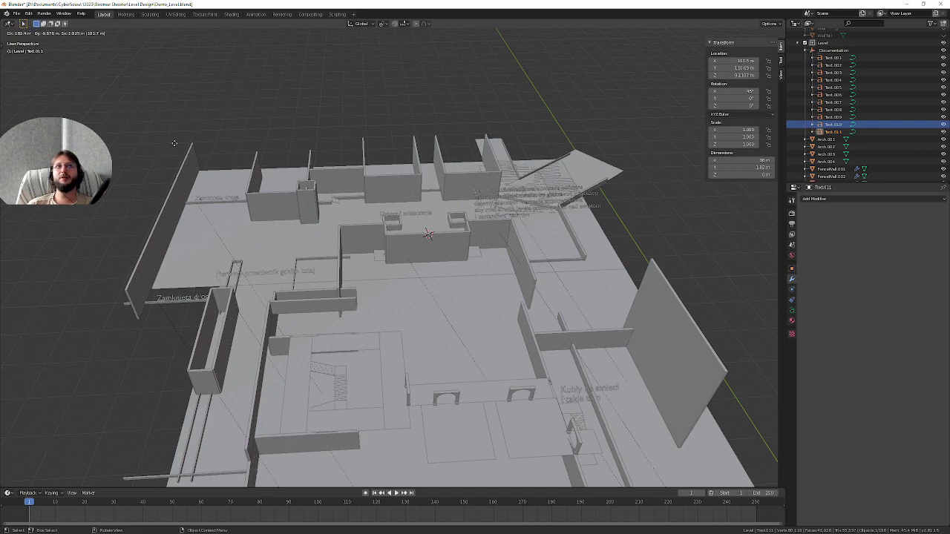
{"action": "left_click", "coordinate": [300, 150]}
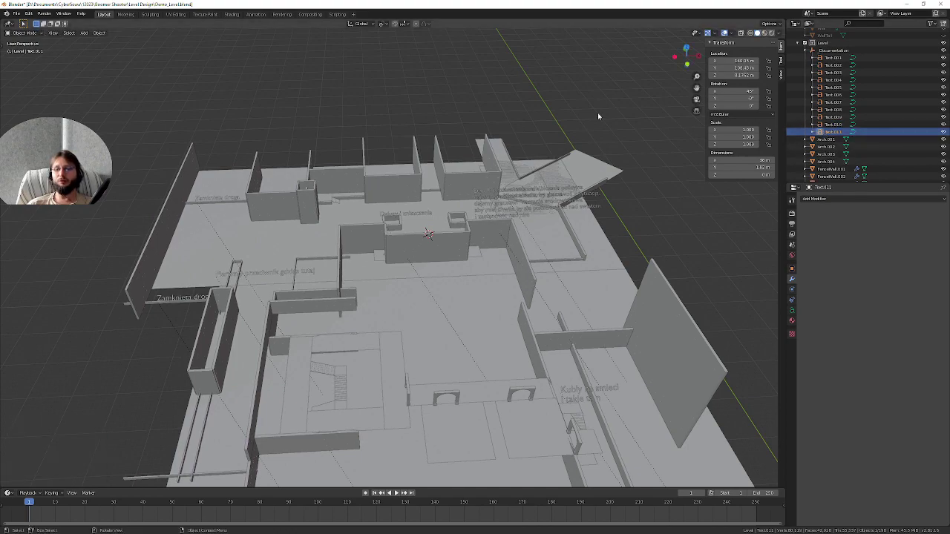
{"action": "key", "text": "Delete"}
{"action": "left_click", "coordinate": [524, 149]}
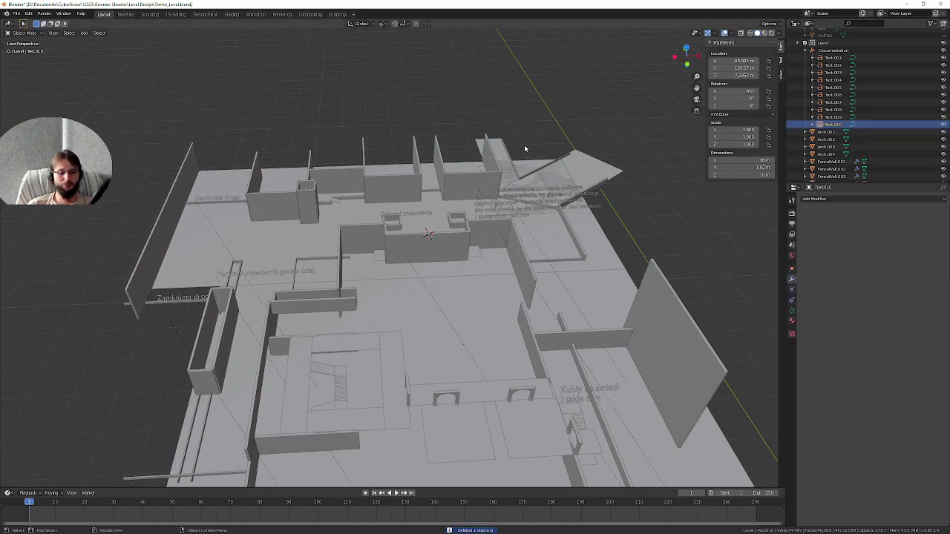
{"action": "key", "text": "shift+d"}
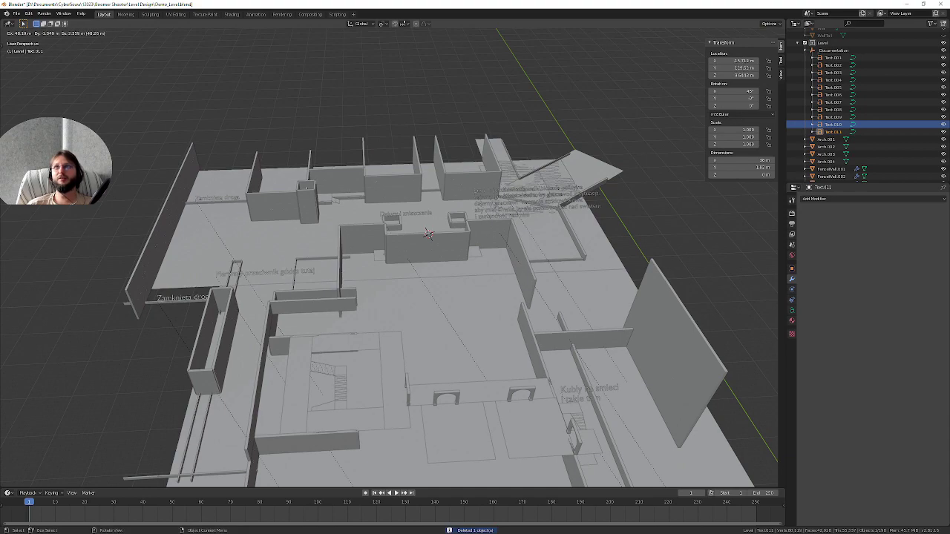
Place Text.011 at about X -50.8 m, Y 122.07 m, parented to Documentation; show its Object properties.
{"action": "left_click", "coordinate": [741, 125]}
{"action": "left_click_drag", "start_coordinate": [833, 132], "coordinate": [800, 150]}
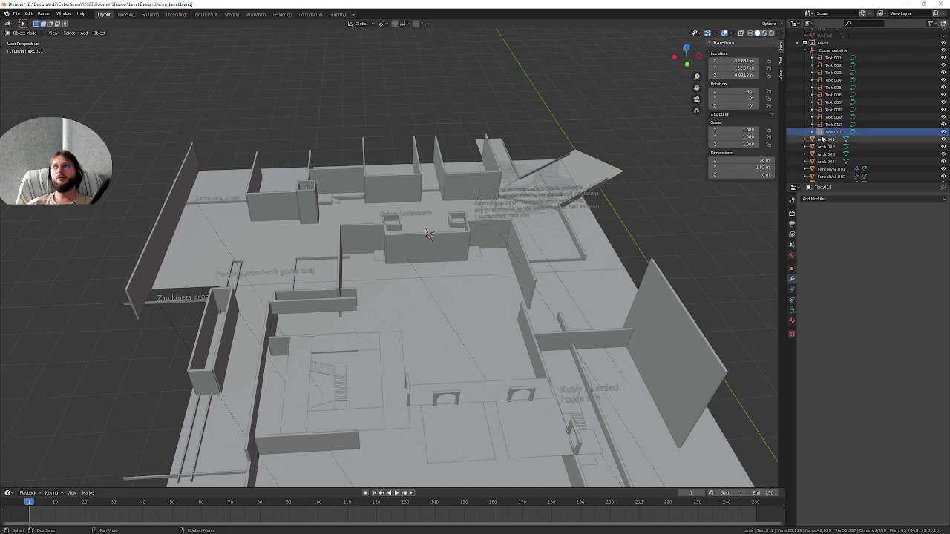
{"action": "middle_click_drag", "start_coordinate": [515, 218], "coordinate": [516, 219]}
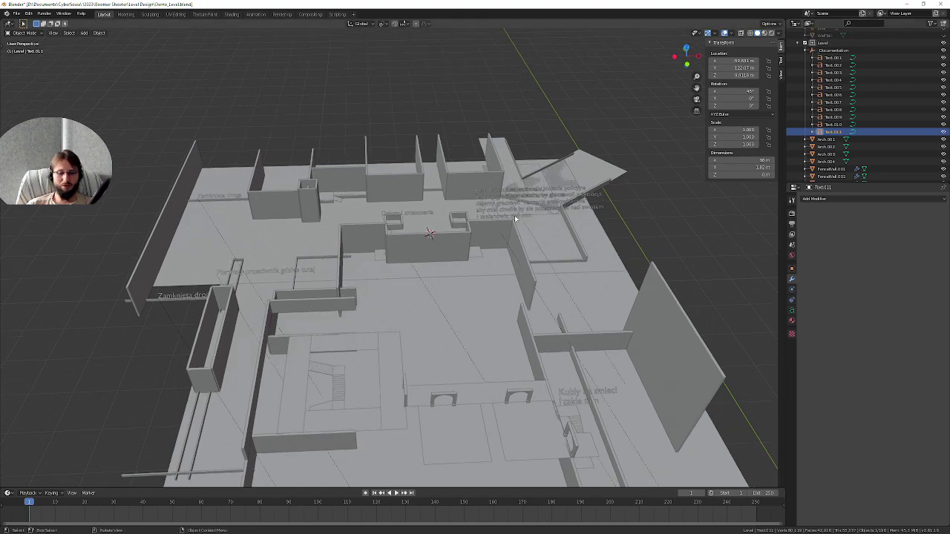
{"action": "key", "text": "ctrl+p"}
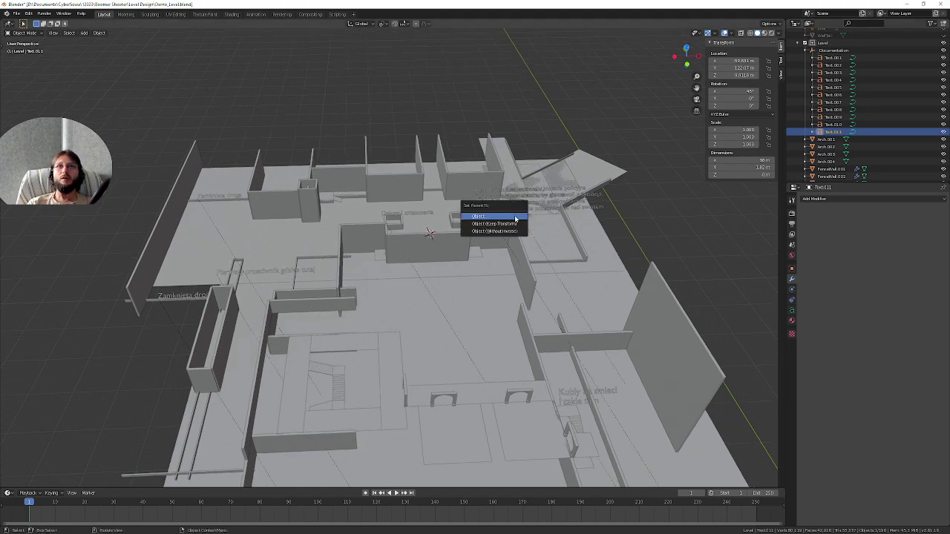
{"action": "left_click", "coordinate": [515, 220]}
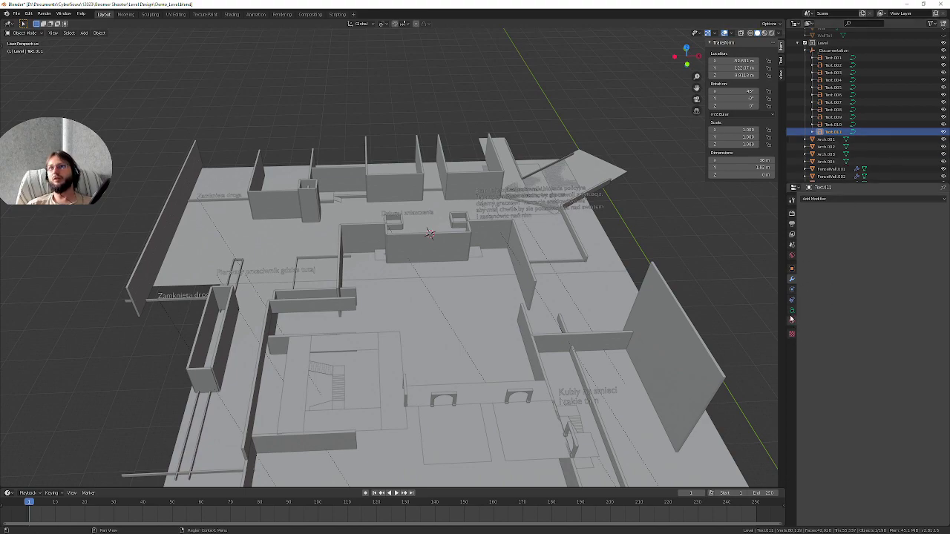
{"action": "left_click", "coordinate": [792, 269]}
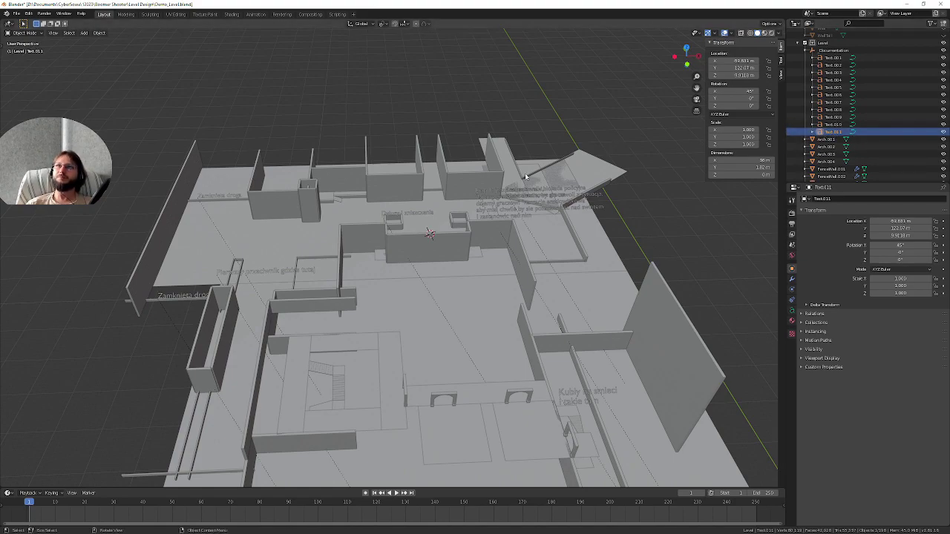
Frame and delete Text.011, collapse Documentation, and save Demo_Level.blend with Ctrl+S.
{"action": "key", "text": "KP_Decimal"}
{"action": "scroll", "coordinate": [838, 58], "scroll_direction": "up", "scroll_amount": 5}
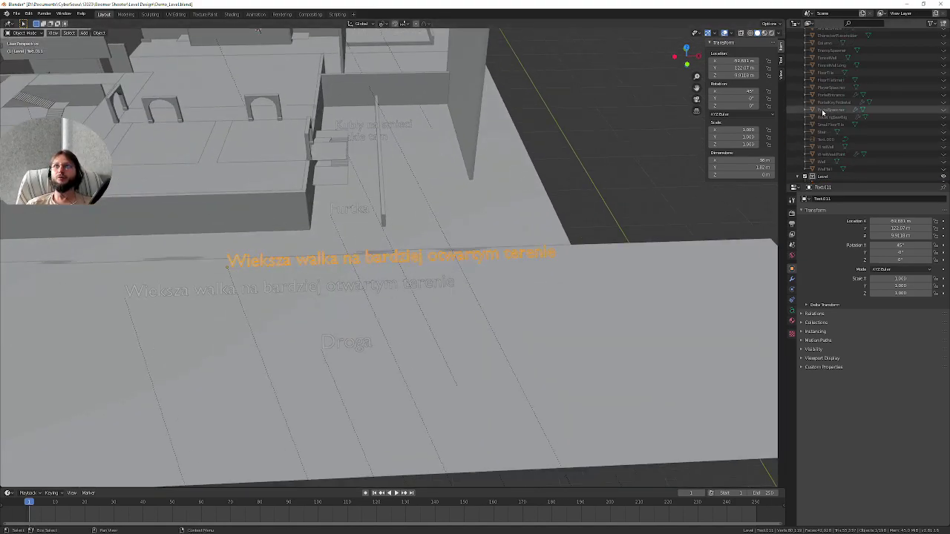
{"action": "scroll", "coordinate": [838, 58], "scroll_direction": "down", "scroll_amount": 5}
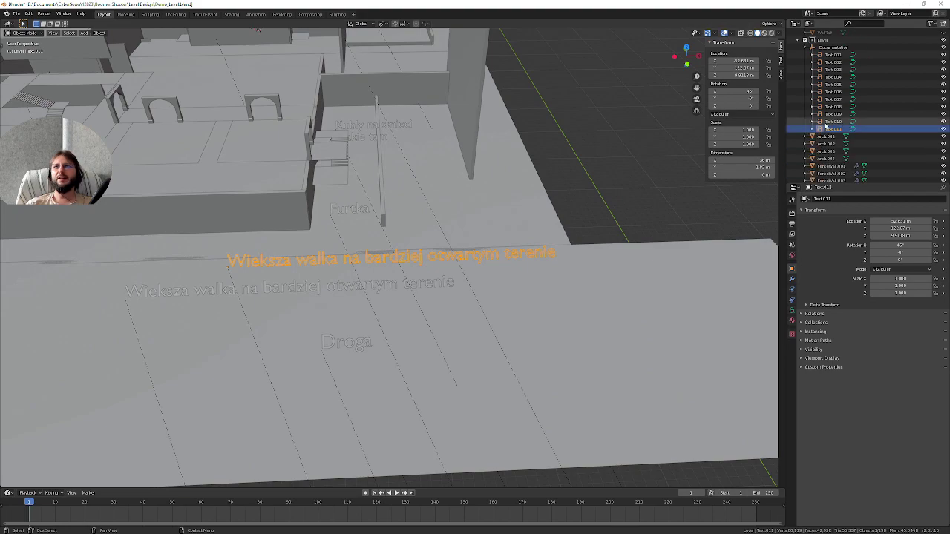
{"action": "key", "text": "Delete"}
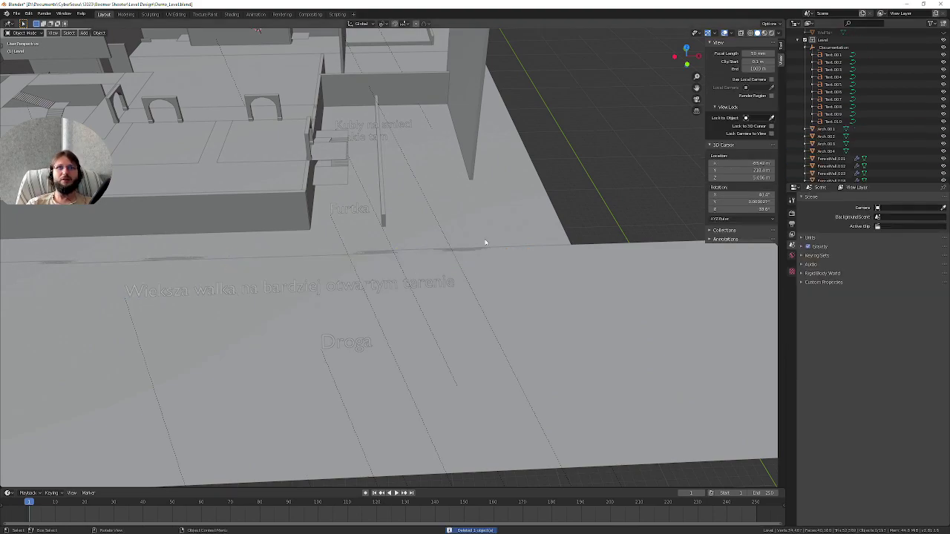
{"action": "left_click", "coordinate": [814, 47]}
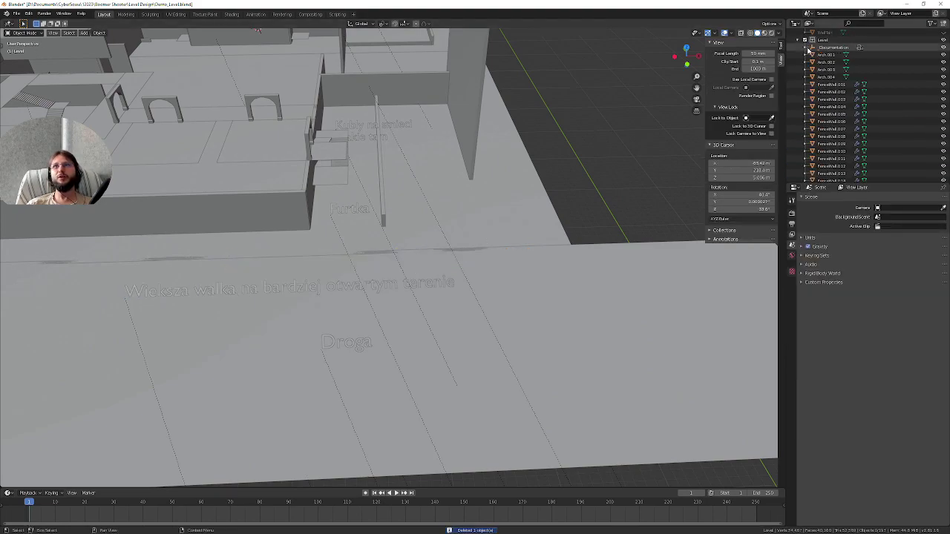
{"action": "middle_click_drag", "start_coordinate": [468, 127], "coordinate": [464, 110]}
{"action": "key", "text": "ctrl+s"}
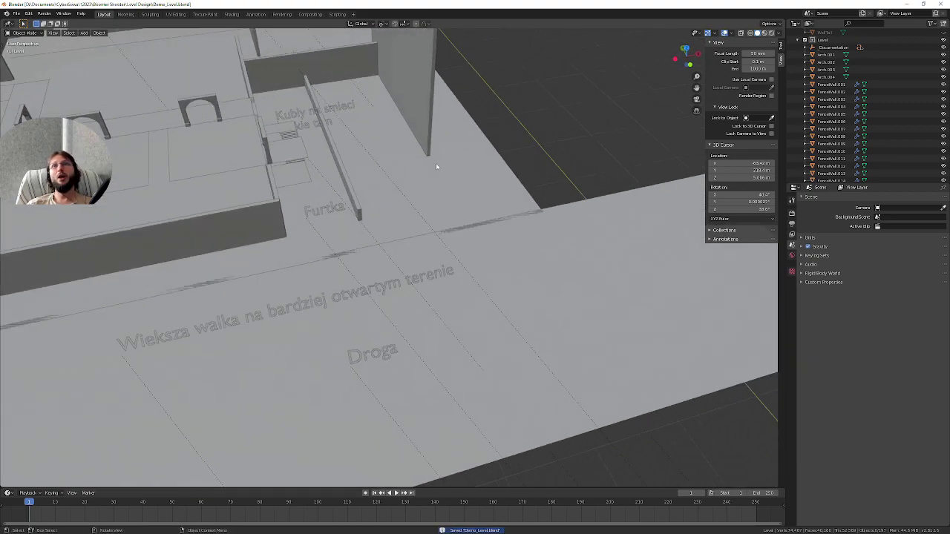
{"action": "scroll", "coordinate": [436, 167], "scroll_direction": "down", "scroll_amount": 8}
{"action": "middle_click_drag", "start_coordinate": [438, 158], "coordinate": [452, 190]}
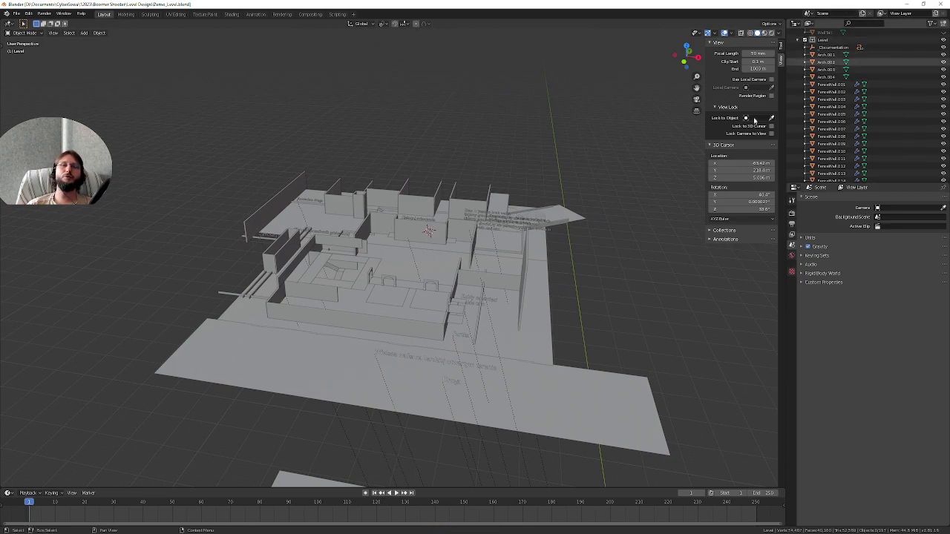
Inspect the Documentation collection's Text.010 label and Documentation empty in the Outliner.
{"action": "left_click", "coordinate": [805, 47]}
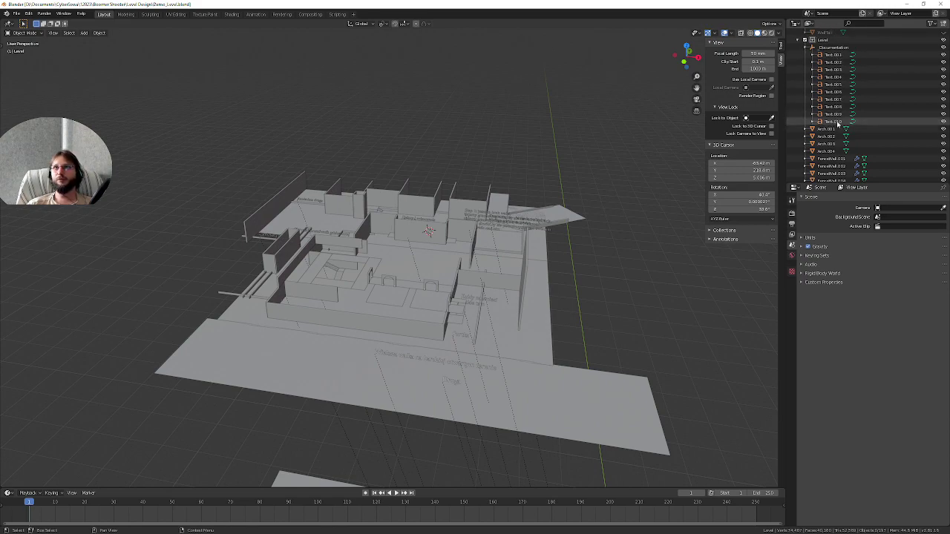
{"action": "left_click", "coordinate": [836, 122]}
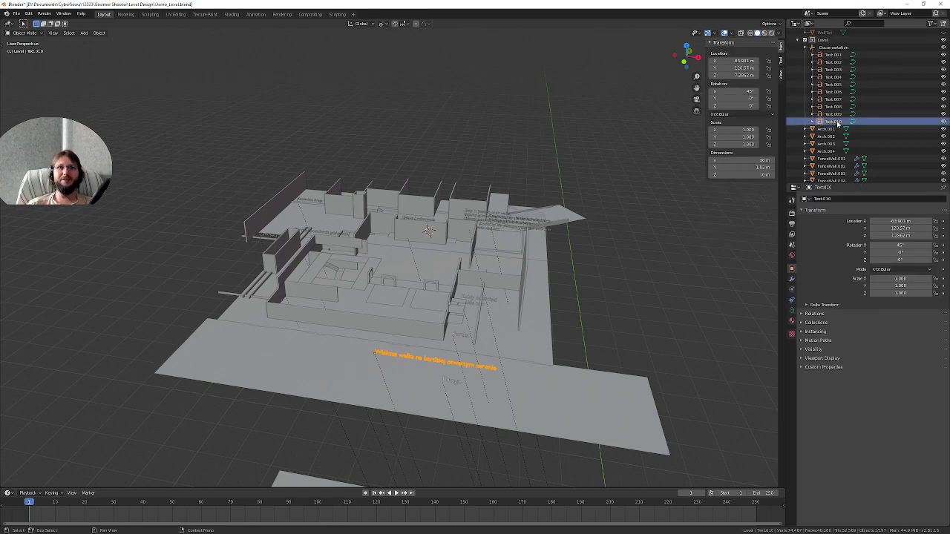
{"action": "left_click", "coordinate": [835, 48]}
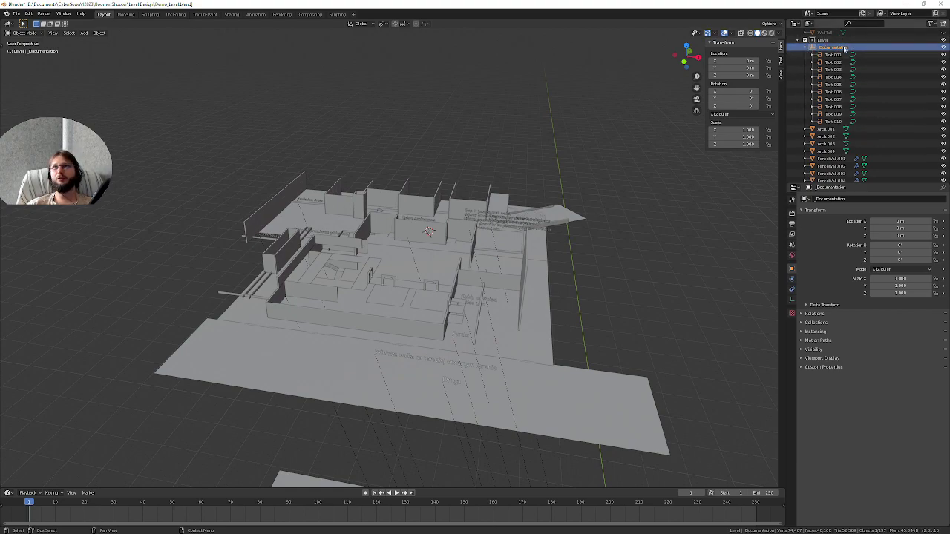
{"action": "left_click", "coordinate": [805, 48]}
Select the PlayerSpawner.001 empty near the long building.
{"action": "scroll", "coordinate": [464, 333], "scroll_direction": "down", "scroll_amount": 3}
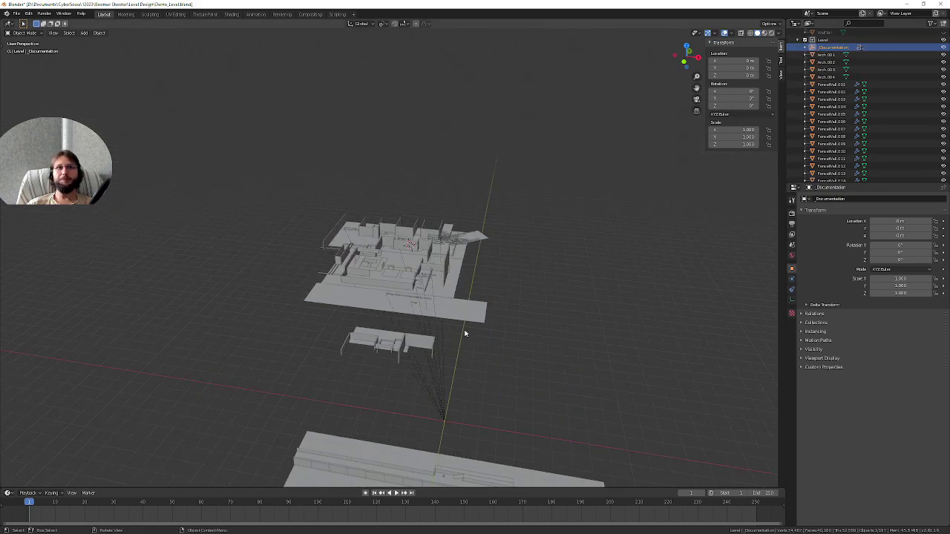
{"action": "scroll", "coordinate": [464, 333], "scroll_direction": "up", "scroll_amount": 5}
{"action": "scroll", "coordinate": [460, 288], "scroll_direction": "down", "scroll_amount": 2}
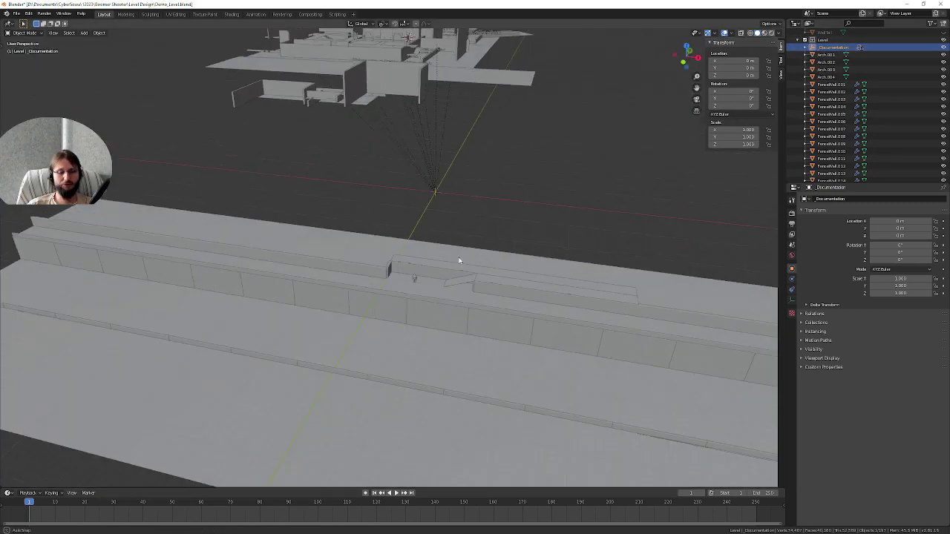
{"action": "middle_click_drag", "start_coordinate": [460, 261], "coordinate": [406, 277]}
{"action": "left_click", "coordinate": [294, 350]}
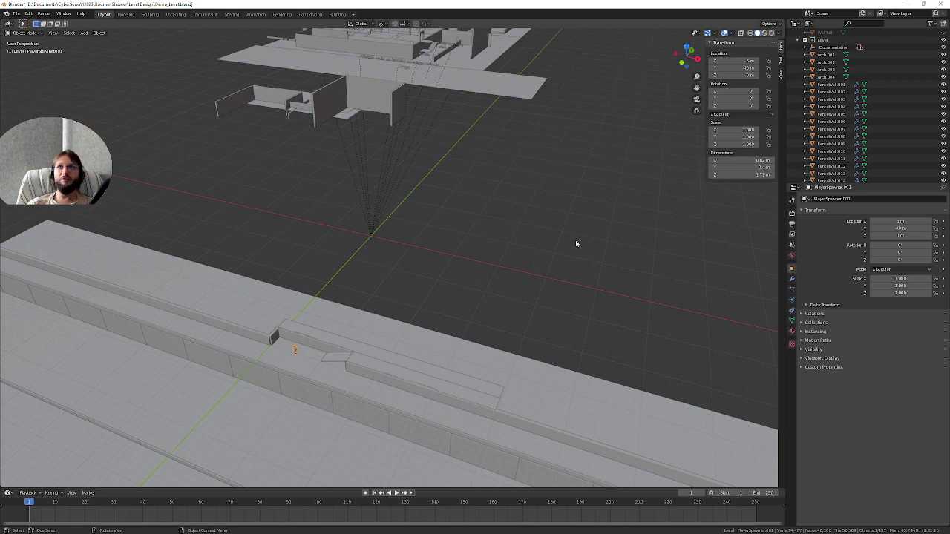
{"action": "scroll", "coordinate": [876, 153], "scroll_direction": "down", "scroll_amount": 3}
{"action": "scroll", "coordinate": [876, 153], "scroll_direction": "down", "scroll_amount": 2}
{"action": "scroll", "coordinate": [876, 153], "scroll_direction": "down", "scroll_amount": 2}
{"action": "scroll", "coordinate": [876, 158], "scroll_direction": "down", "scroll_amount": 2}
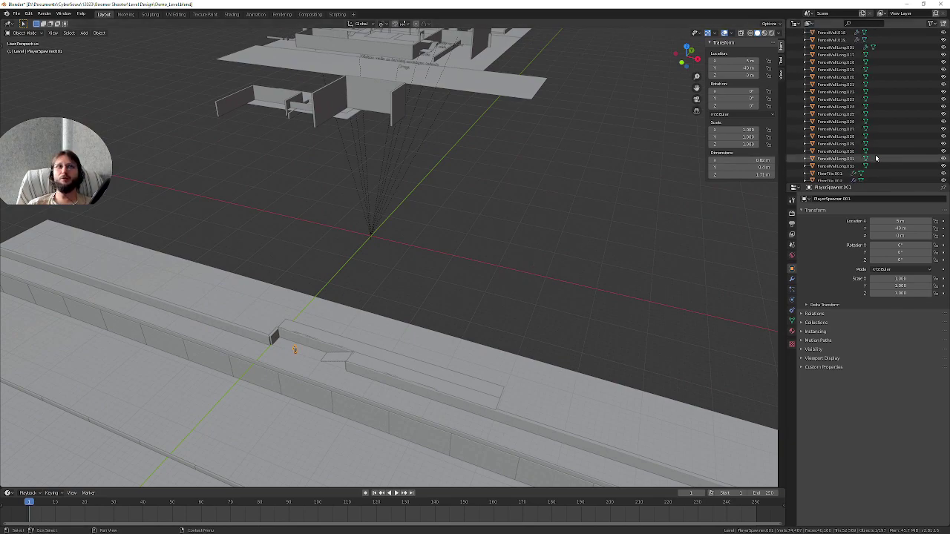
{"action": "scroll", "coordinate": [864, 156], "scroll_direction": "up", "scroll_amount": 5}
{"action": "scroll", "coordinate": [848, 152], "scroll_direction": "up", "scroll_amount": 5}
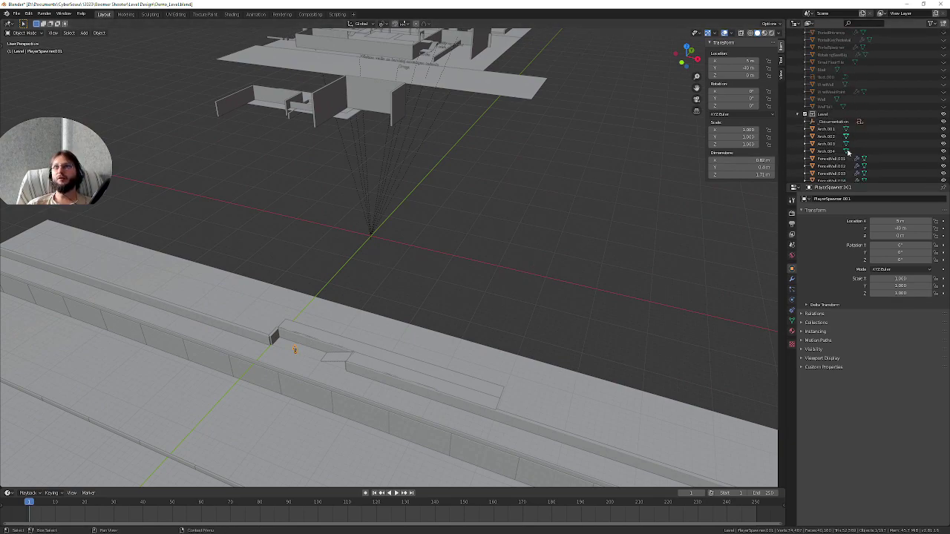
{"action": "scroll", "coordinate": [842, 134], "scroll_direction": "down", "scroll_amount": 1}
Undo the accidental new collection under Level and bring up the viewport Add menu.
{"action": "right_click", "coordinate": [824, 99]}
{"action": "key", "text": "Escape"}
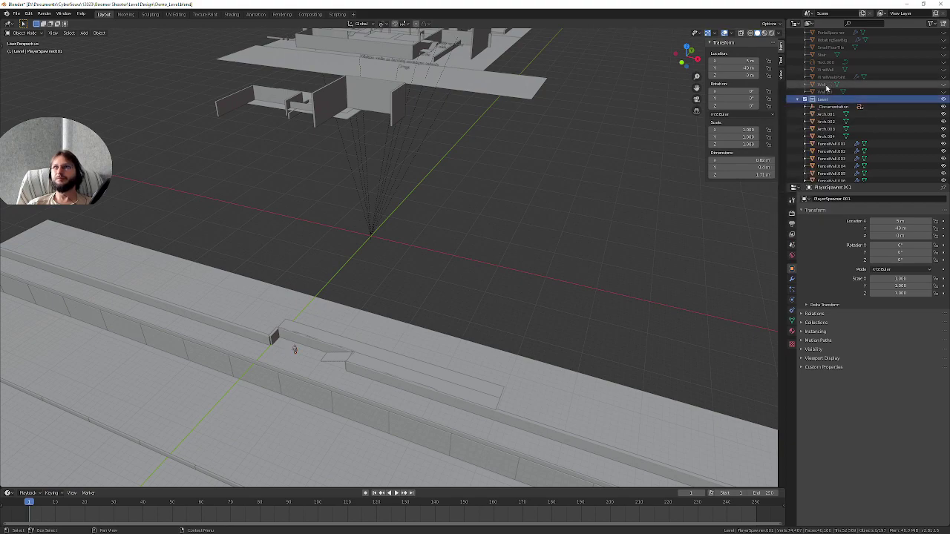
{"action": "left_click", "coordinate": [826, 90]}
{"action": "left_click", "coordinate": [824, 99]}
{"action": "right_click", "coordinate": [824, 99]}
{"action": "left_click", "coordinate": [817, 97]}
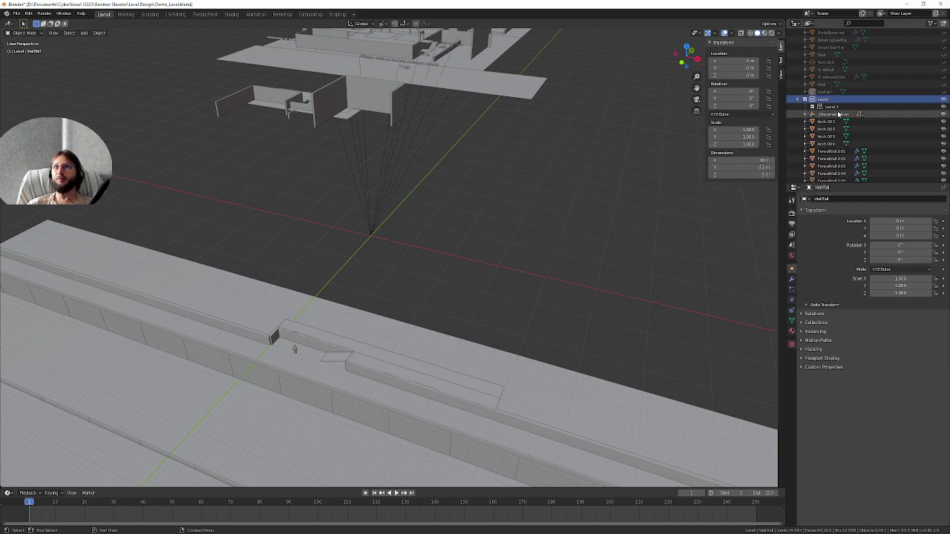
{"action": "key", "text": "ctrl+z"}
{"action": "key", "text": "ctrl+z"}
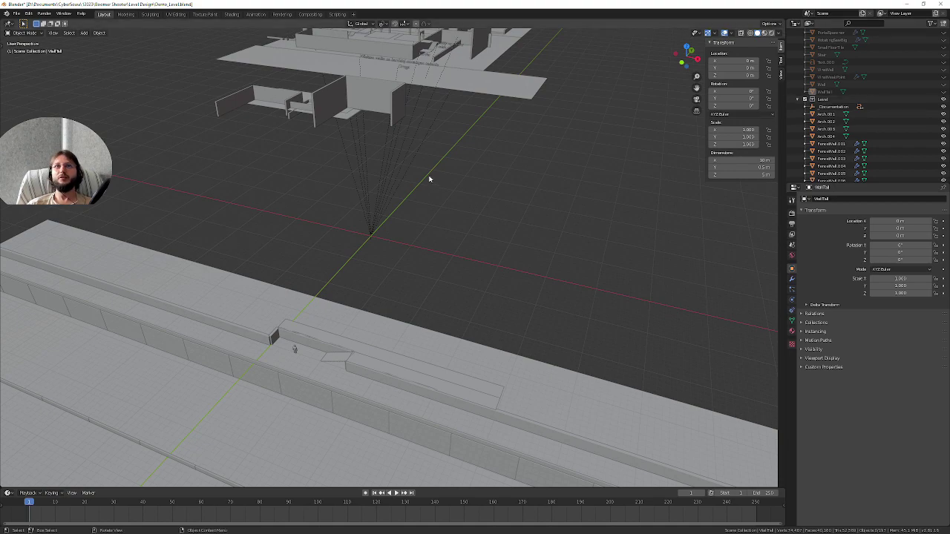
{"action": "middle_click_drag", "start_coordinate": [429, 179], "coordinate": [467, 212]}
{"action": "key", "text": "shift+a"}
Add a Plain Axes empty and name it Interactives.
{"action": "mouse_move", "coordinate": [468, 215]}
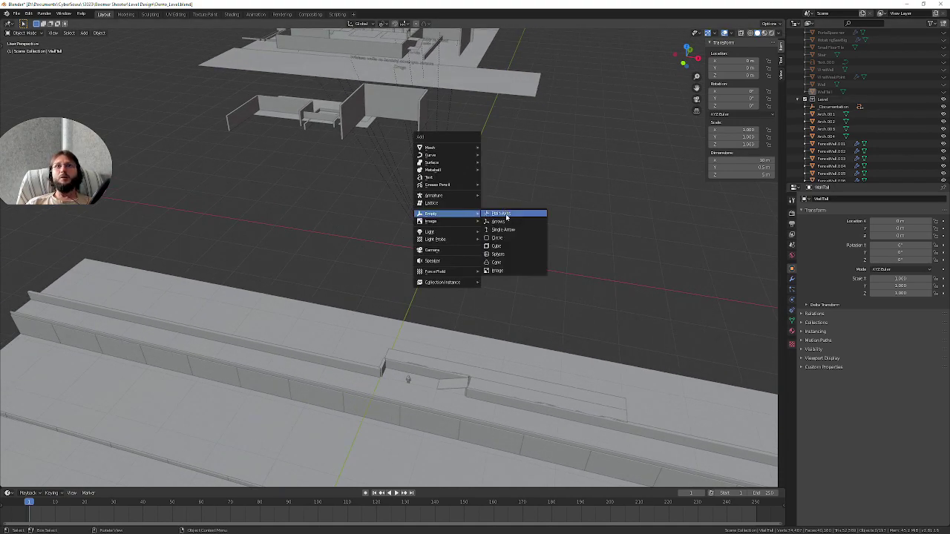
{"action": "left_click", "coordinate": [507, 216]}
{"action": "left_click", "coordinate": [857, 199]}
{"action": "type", "text": "Interactive"}
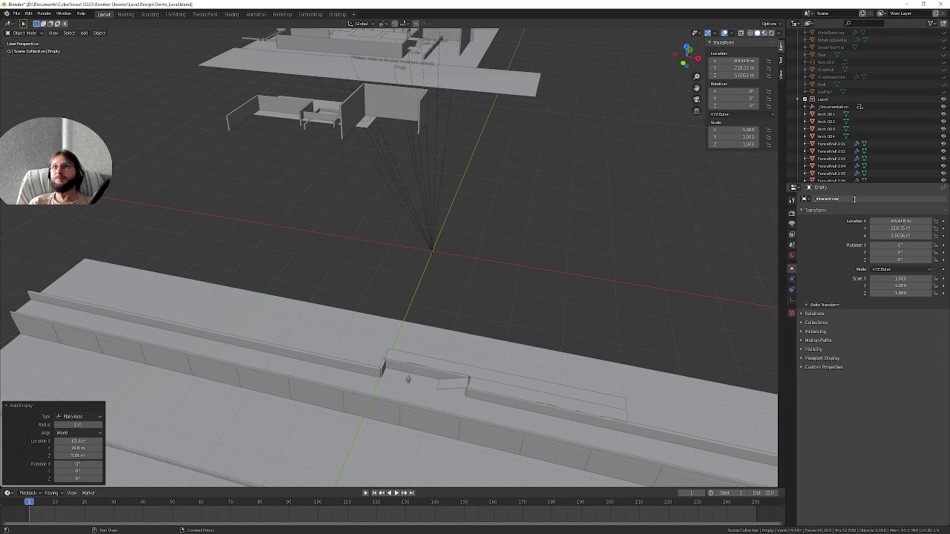
{"action": "key", "text": "Return"}
{"action": "double_click", "coordinate": [847, 199]}
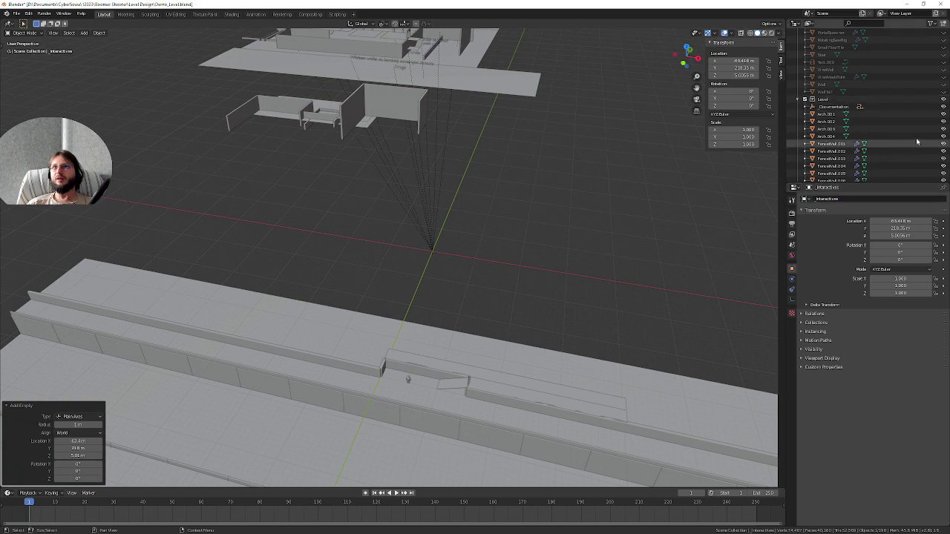
Move the Interactives empty into the Level collection below Documentation.
{"action": "scroll", "coordinate": [945, 90], "scroll_direction": "down", "scroll_amount": 10}
{"action": "scroll", "coordinate": [945, 90], "scroll_direction": "down", "scroll_amount": 10}
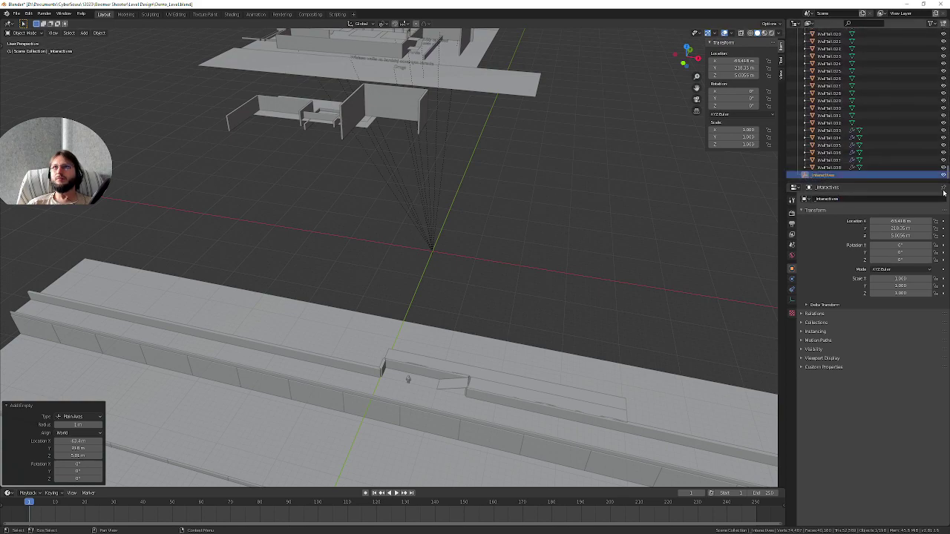
{"action": "mouse_move", "coordinate": [814, 178]}
{"action": "left_mouse_down"}
{"action": "mouse_move", "coordinate": [828, 41]}
{"action": "mouse_move", "coordinate": [848, 87]}
{"action": "left_mouse_up"}
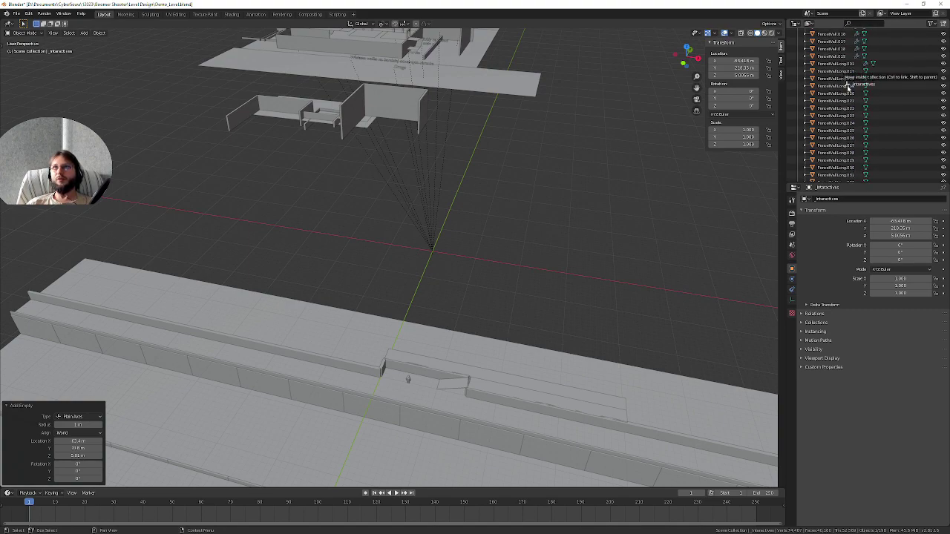
{"action": "left_click_drag", "start_coordinate": [848, 87], "coordinate": [846, 84]}
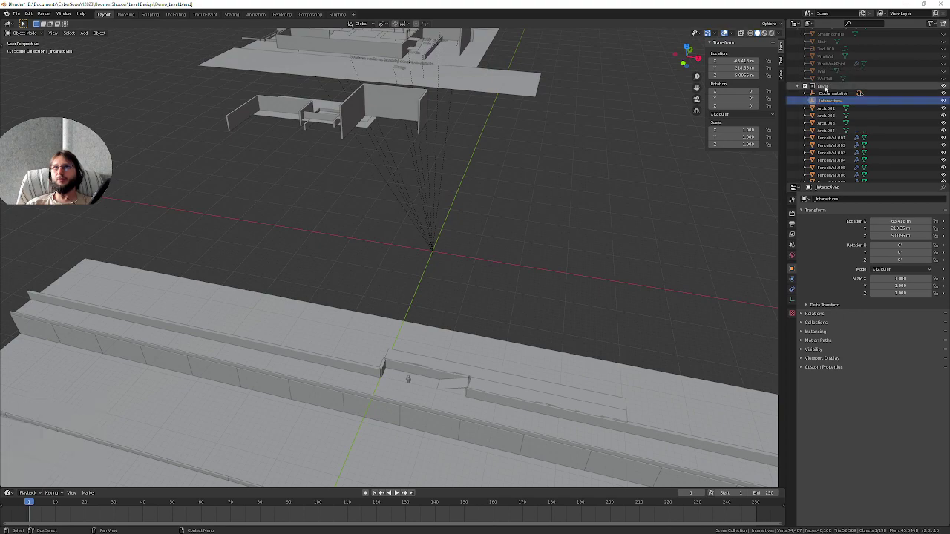
Parent PlayerSpawner.001 to the Interactives empty using Object (Keep Transform).
{"action": "left_click", "coordinate": [409, 379]}
{"action": "scroll", "coordinate": [891, 104], "scroll_direction": "down", "scroll_amount": 10}
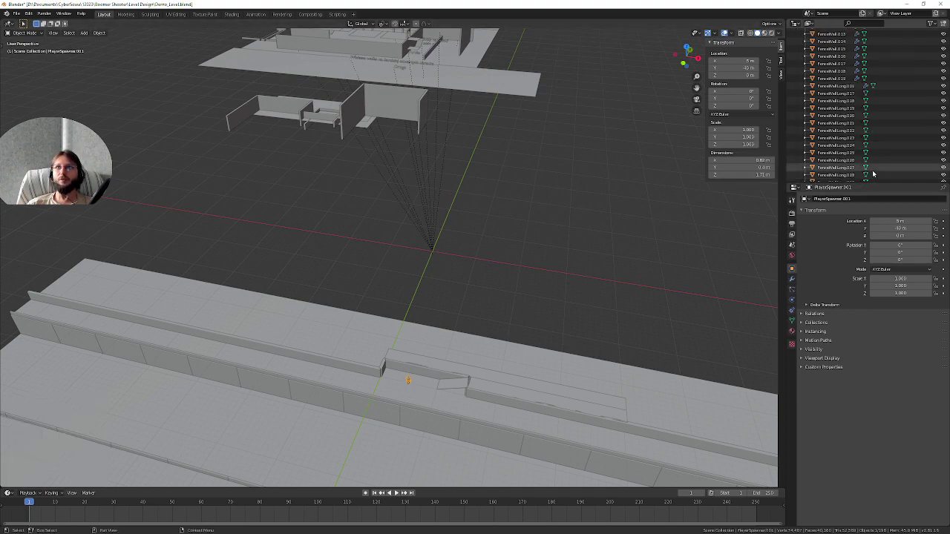
{"action": "scroll", "coordinate": [920, 141], "scroll_direction": "down", "scroll_amount": 10}
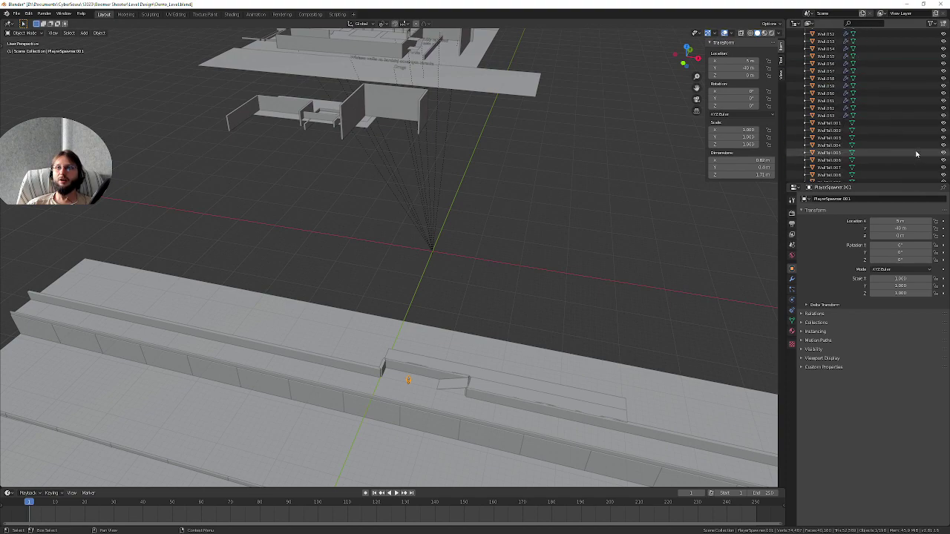
{"action": "scroll", "coordinate": [876, 149], "scroll_direction": "down", "scroll_amount": 3}
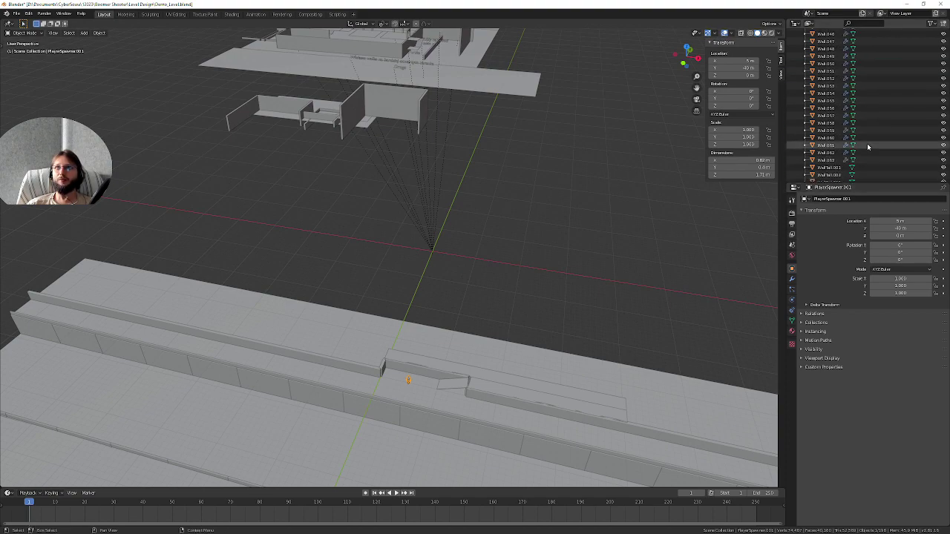
{"action": "scroll", "coordinate": [846, 134], "scroll_direction": "up", "scroll_amount": 10}
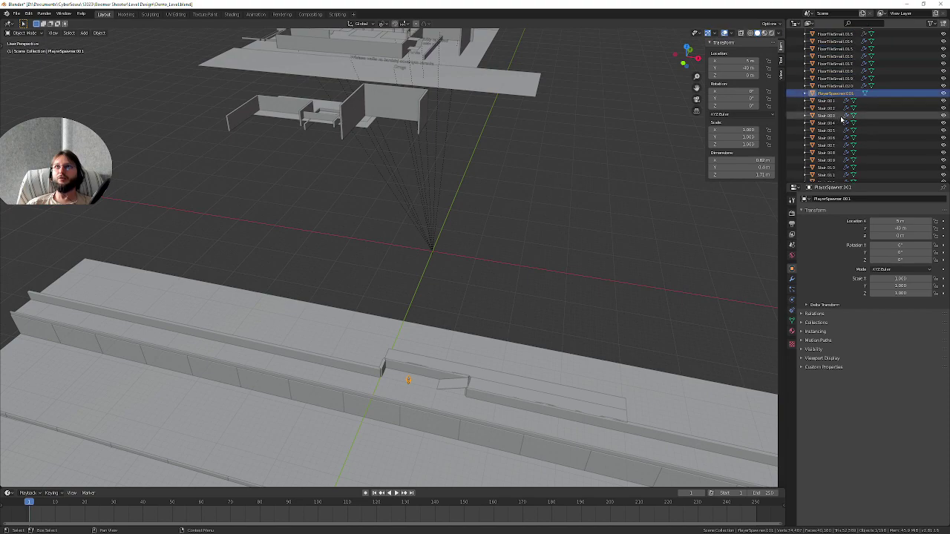
{"action": "scroll", "coordinate": [841, 136], "scroll_direction": "up", "scroll_amount": 2}
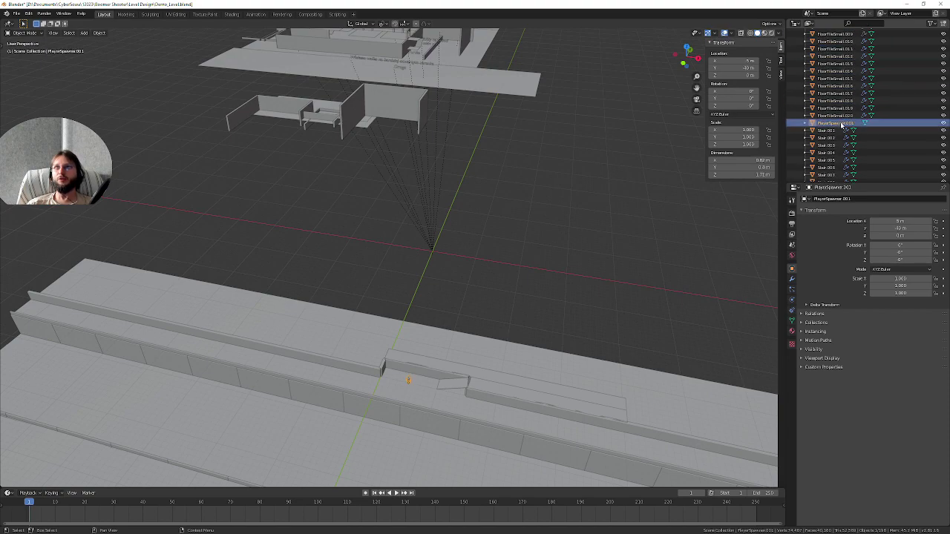
{"action": "scroll", "coordinate": [838, 124], "scroll_direction": "down", "scroll_amount": 2}
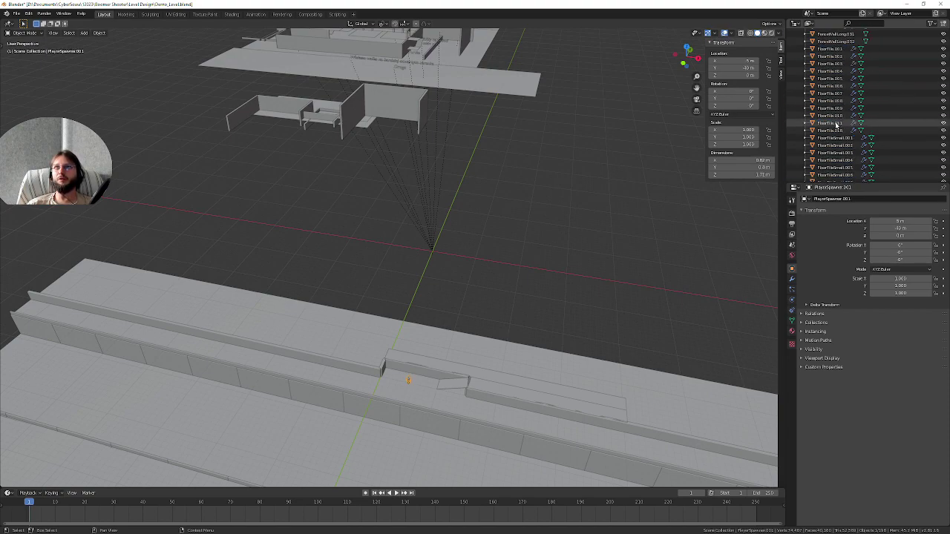
{"action": "scroll", "coordinate": [835, 122], "scroll_direction": "down", "scroll_amount": 4}
{"action": "scroll", "coordinate": [831, 120], "scroll_direction": "down", "scroll_amount": 3}
{"action": "left_click", "coordinate": [830, 116]}
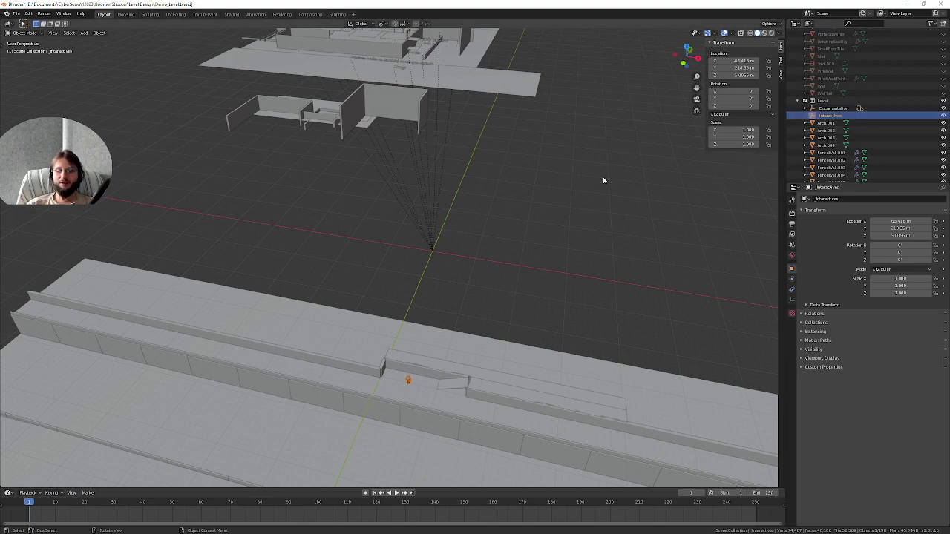
{"action": "key", "text": "ctrl+p"}
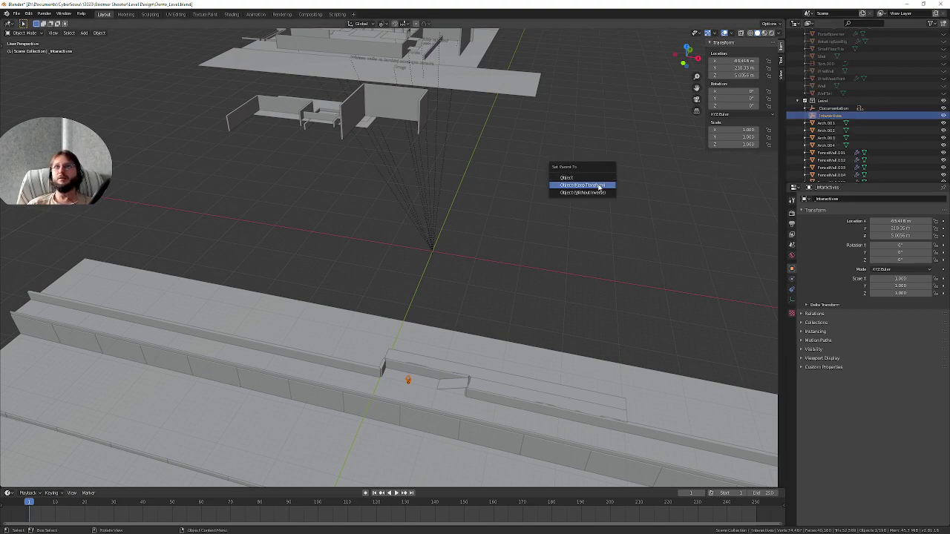
{"action": "left_click", "coordinate": [595, 178]}
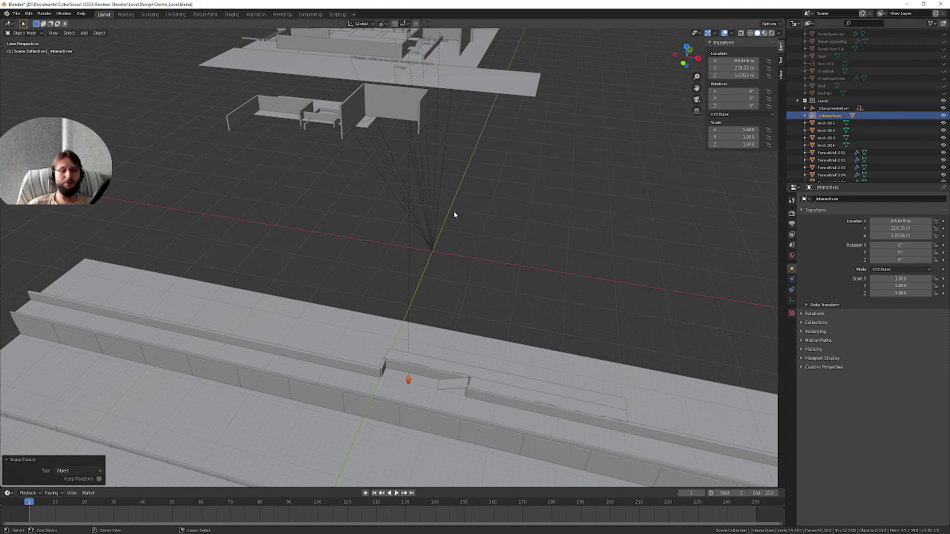
Export the level as an FBX file and switch over to Unity.
{"action": "left_click", "coordinate": [16, 13]}
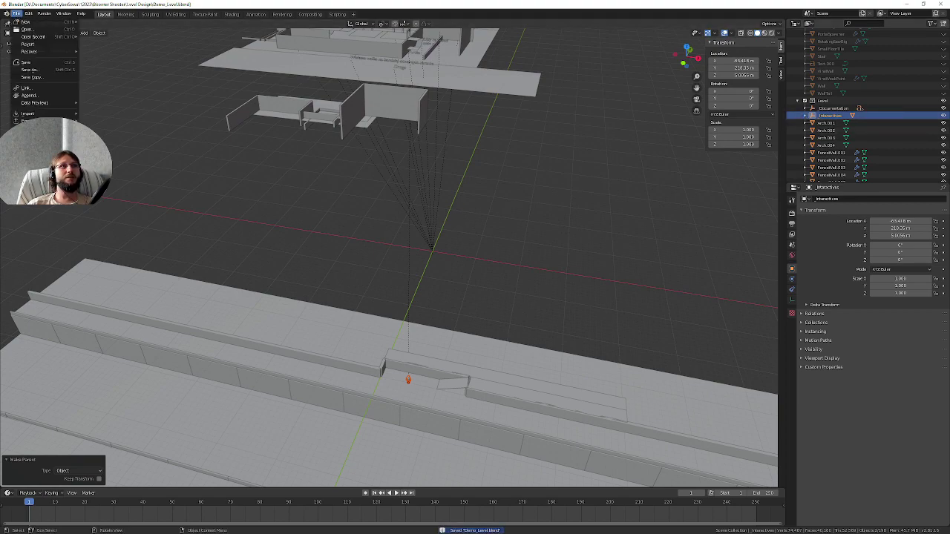
{"action": "mouse_move", "coordinate": [30, 120]}
{"action": "left_click", "coordinate": [131, 158]}
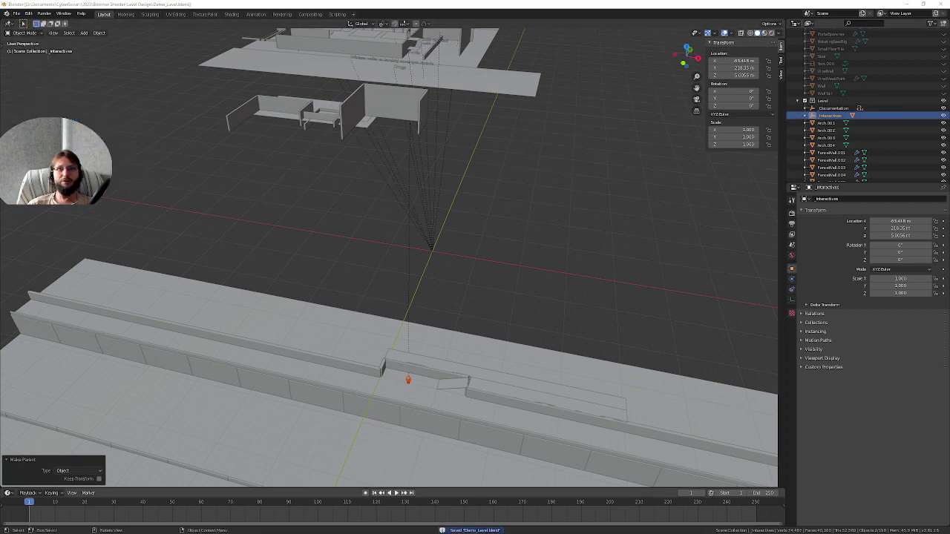
{"action": "left_click", "coordinate": [613, 400]}
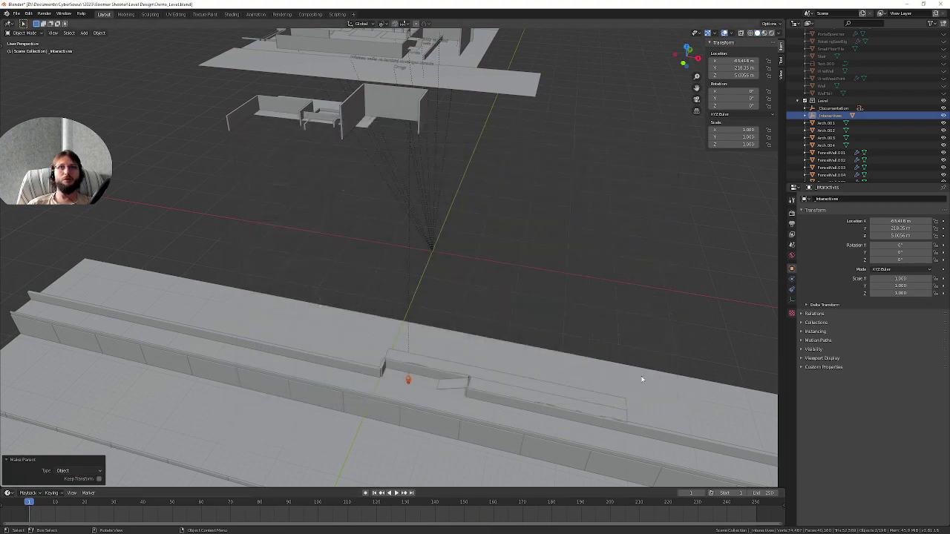
{"action": "left_click", "coordinate": [910, 5]}
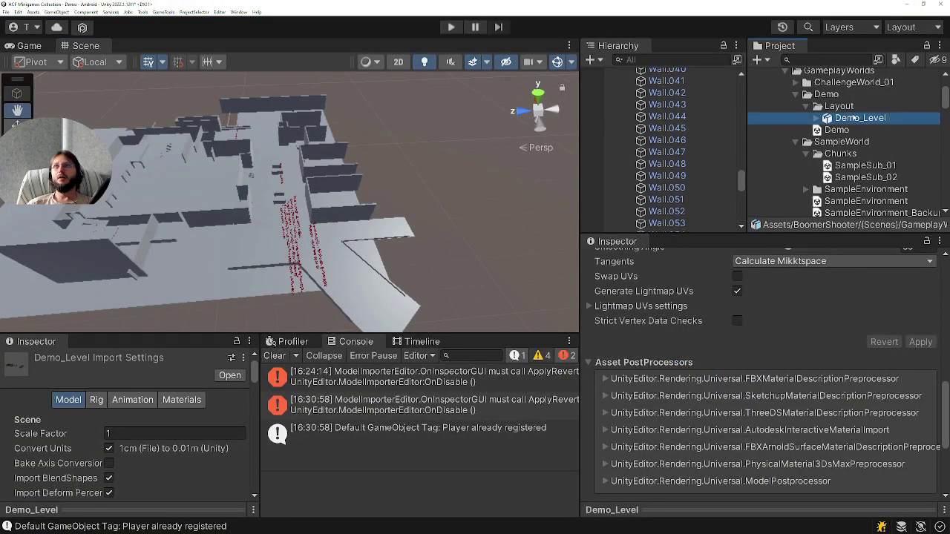
Reimport the updated Demo_Level model asset in Unity's Project panel.
{"action": "right_click", "coordinate": [835, 118]}
{"action": "left_click", "coordinate": [870, 246]}
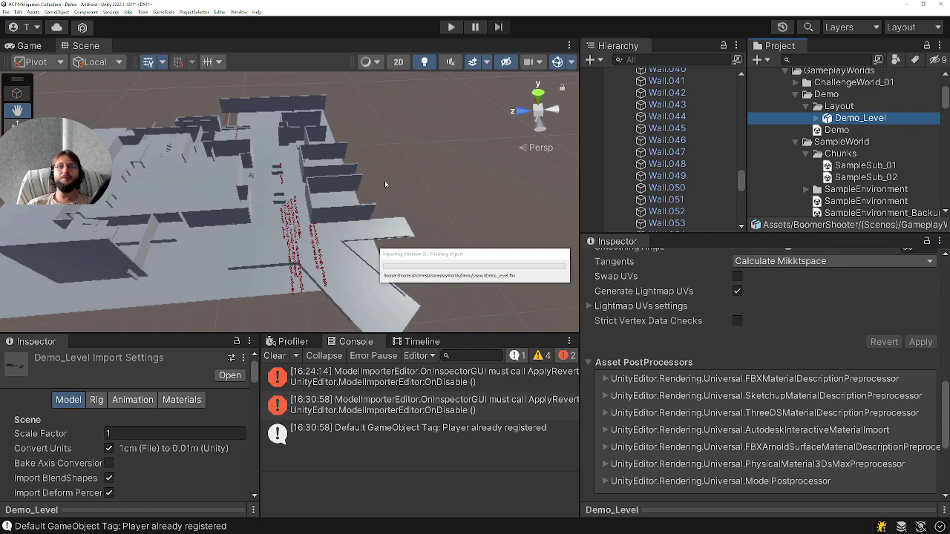
{"action": "scroll", "coordinate": [704, 186], "scroll_direction": "down", "scroll_amount": 1}
{"action": "scroll", "coordinate": [697, 184], "scroll_direction": "up", "scroll_amount": 5}
{"action": "scroll", "coordinate": [691, 180], "scroll_direction": "up", "scroll_amount": 5}
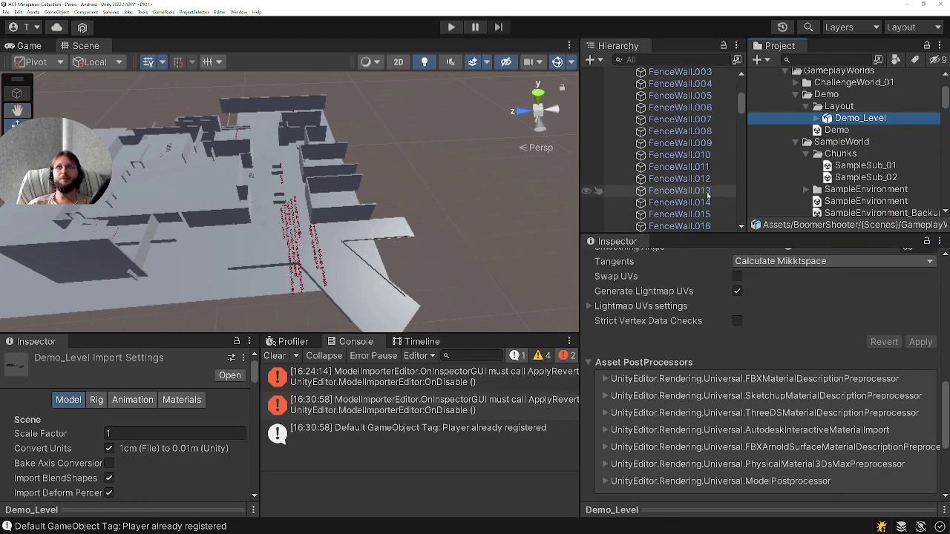
{"action": "scroll", "coordinate": [679, 174], "scroll_direction": "up", "scroll_amount": 5}
Frame the _Intaractives and _Documentation groups in the scene, then enter Play mode.
{"action": "double_click", "coordinate": [673, 170]}
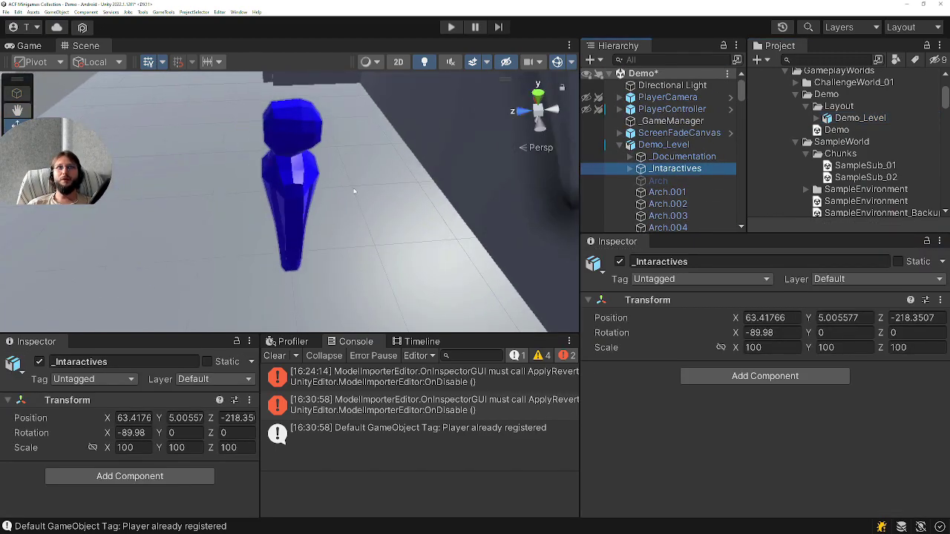
{"action": "left_click_drag", "start_coordinate": [354, 191], "coordinate": [271, 183], "text": "alt"}
{"action": "scroll", "coordinate": [239, 214], "scroll_direction": "down", "scroll_amount": 2}
{"action": "scroll", "coordinate": [239, 214], "scroll_direction": "down", "scroll_amount": 2}
{"action": "scroll", "coordinate": [240, 213], "scroll_direction": "down", "scroll_amount": 2}
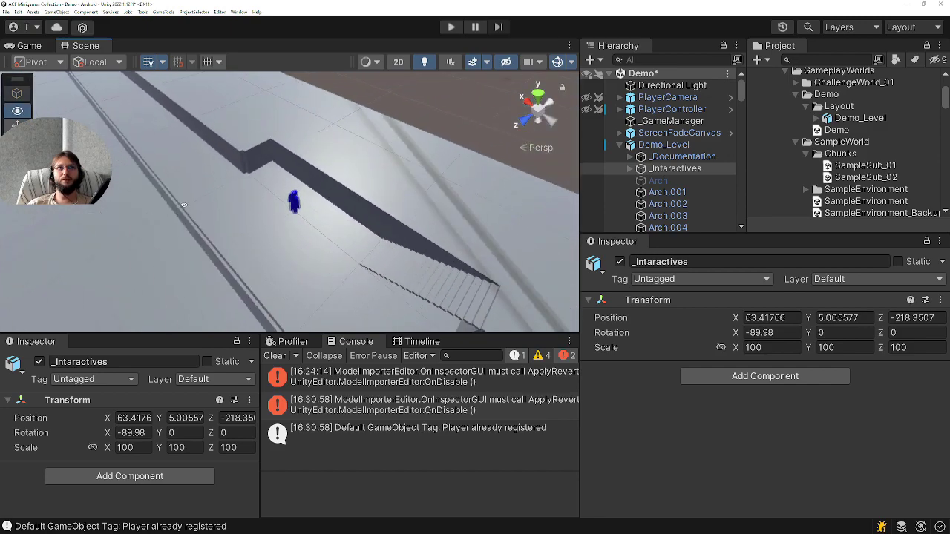
{"action": "scroll", "coordinate": [240, 213], "scroll_direction": "down", "scroll_amount": 2}
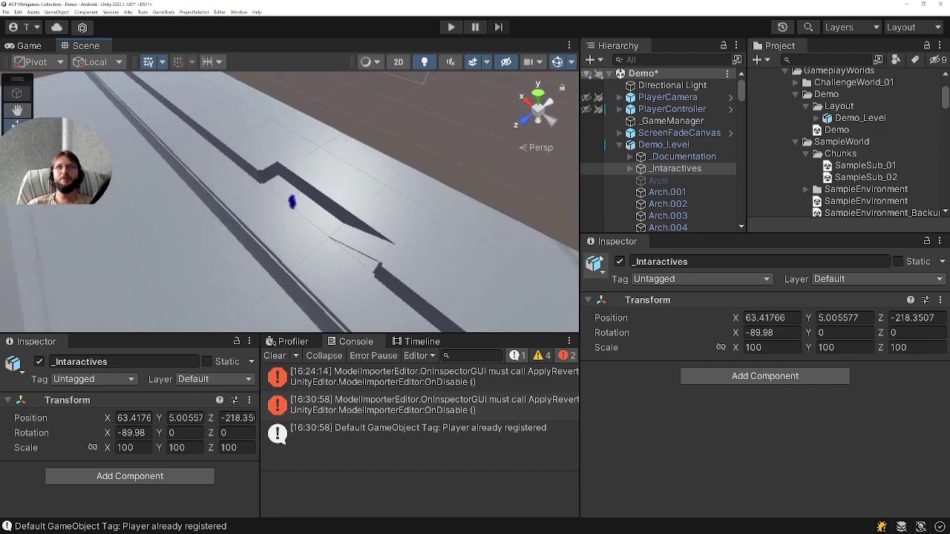
{"action": "double_click", "coordinate": [675, 157]}
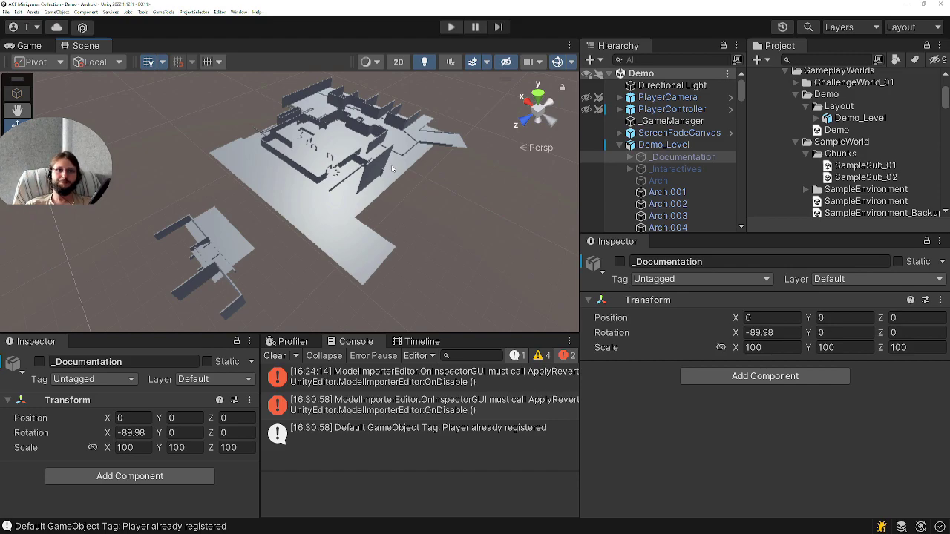
{"action": "left_click_drag", "start_coordinate": [391, 165], "coordinate": [423, 152], "text": "alt"}
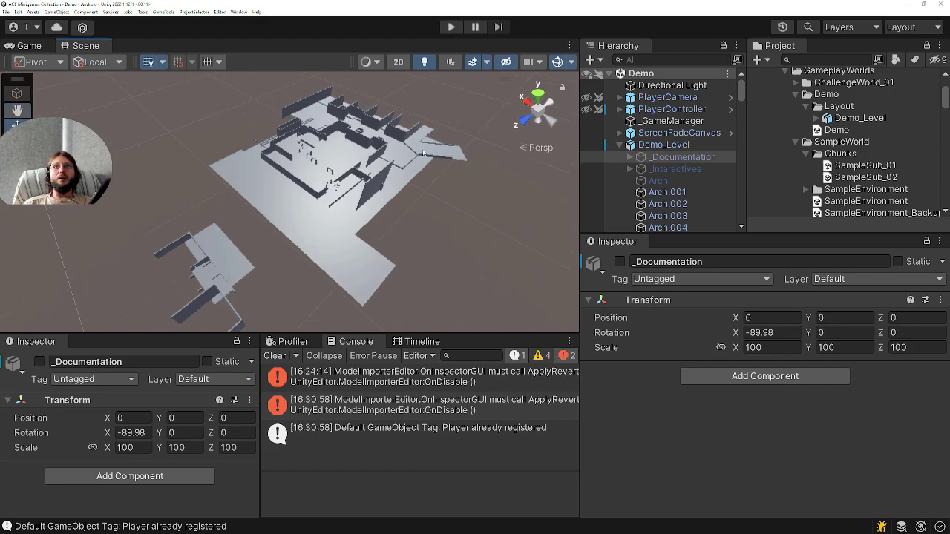
{"action": "left_click", "coordinate": [453, 27]}
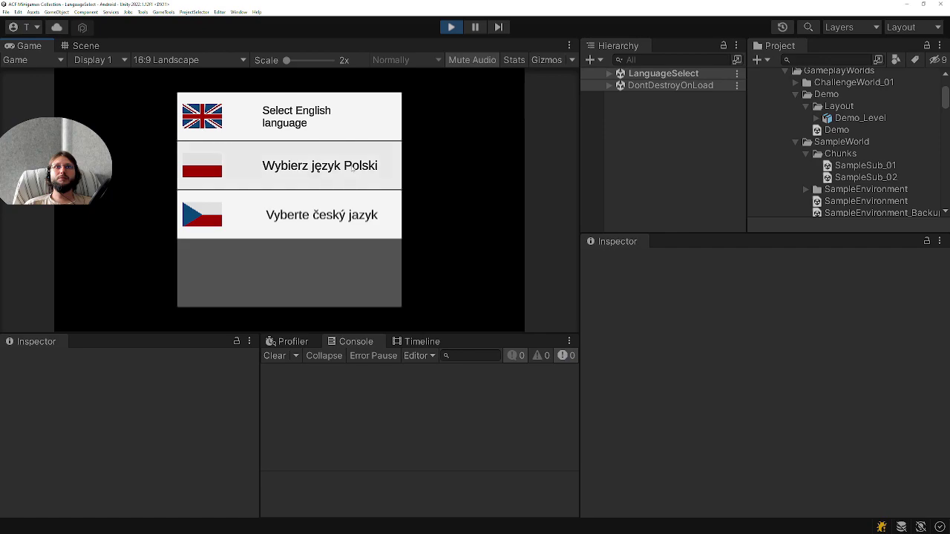
Choose Polish, launch Boomer Shooter and start a new game in an empty slot.
{"action": "left_click", "coordinate": [385, 163]}
{"action": "left_click", "coordinate": [384, 234]}
{"action": "left_click", "coordinate": [122, 243]}
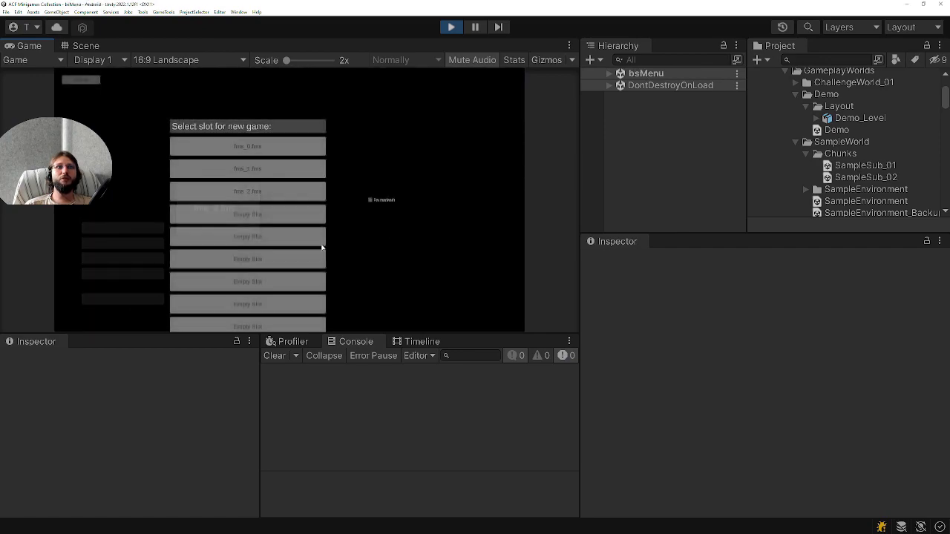
{"action": "left_click", "coordinate": [271, 325]}
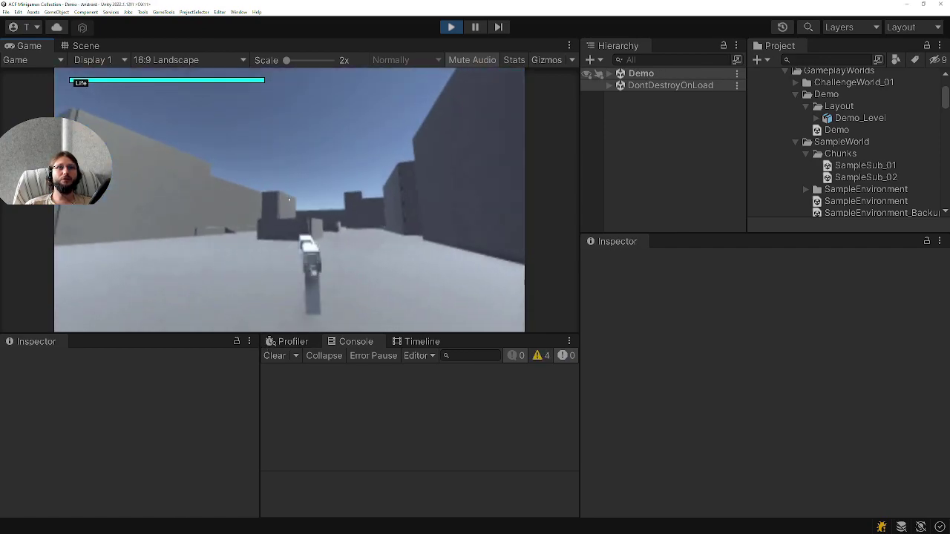
Walk through the corridor, up the stairs and through the arches, then stop Play mode.
{"action": "key", "text": "w"}
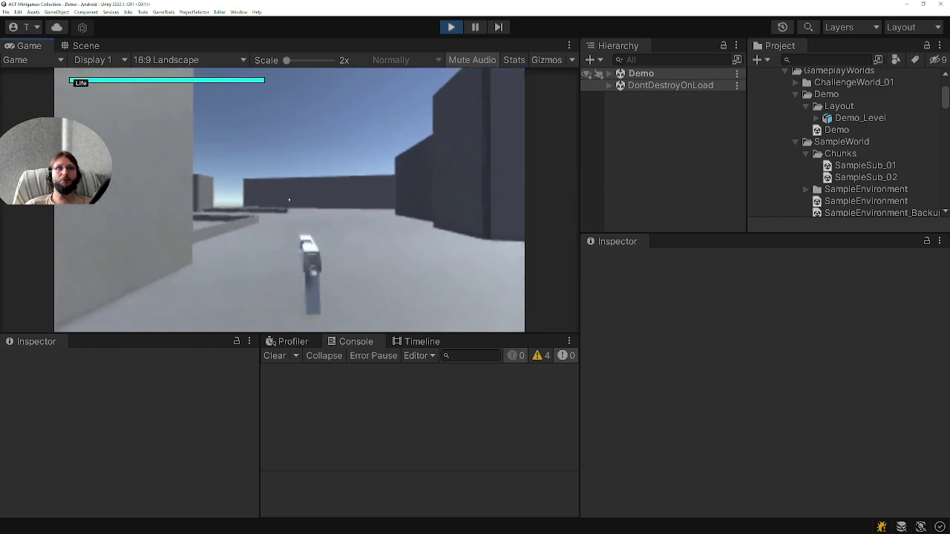
{"action": "key", "text": "w"}
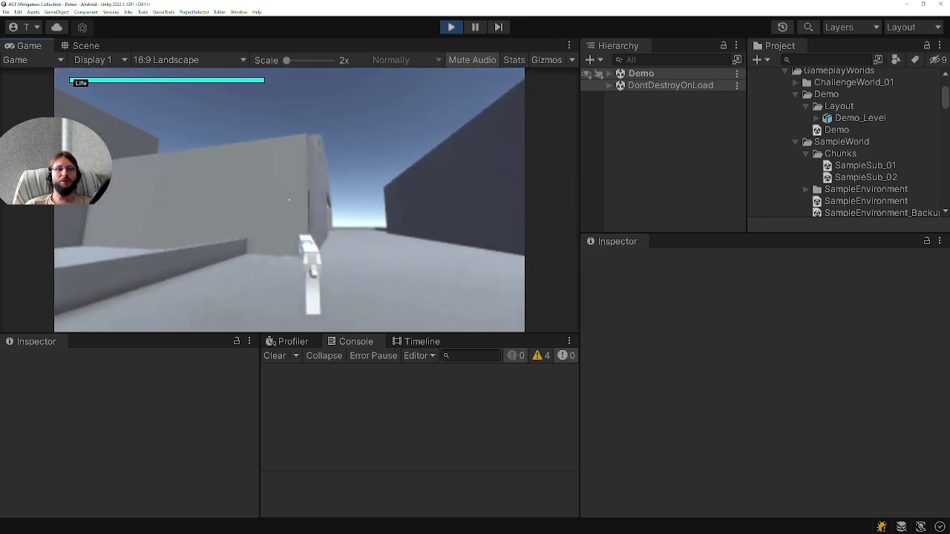
{"action": "key", "text": "w"}
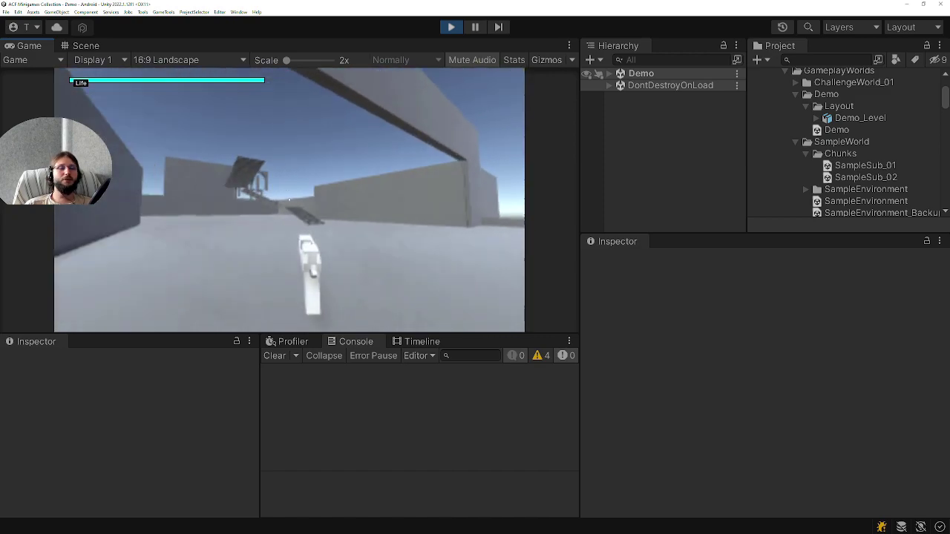
{"action": "key", "text": "w"}
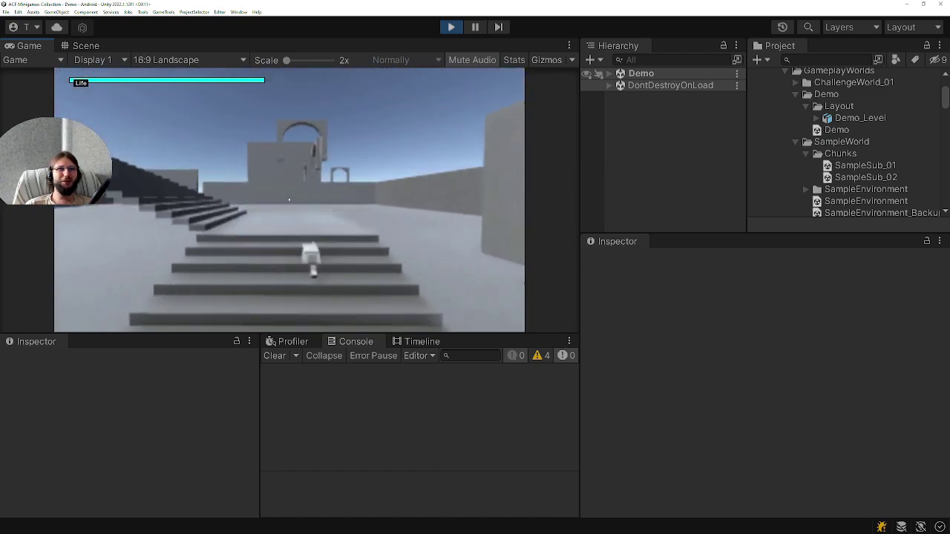
{"action": "key", "text": "w"}
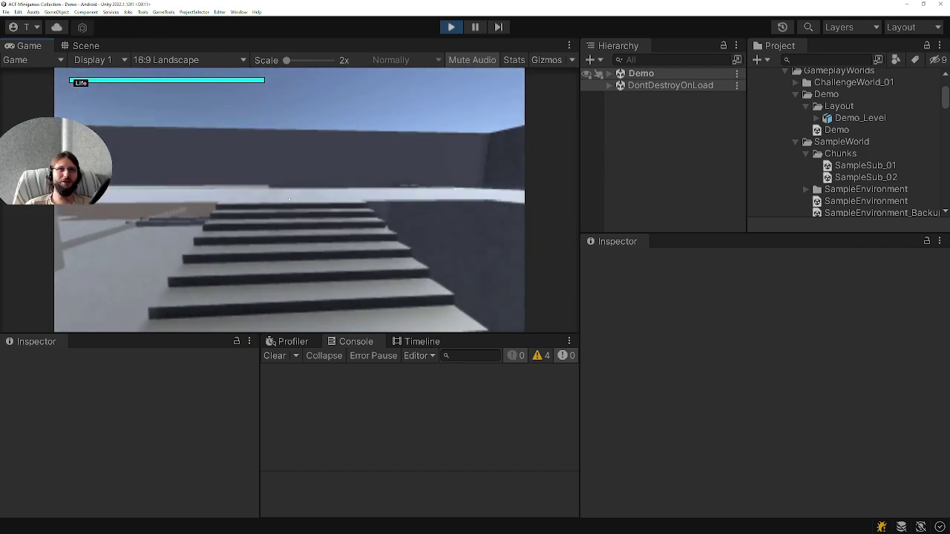
{"action": "key", "text": "w"}
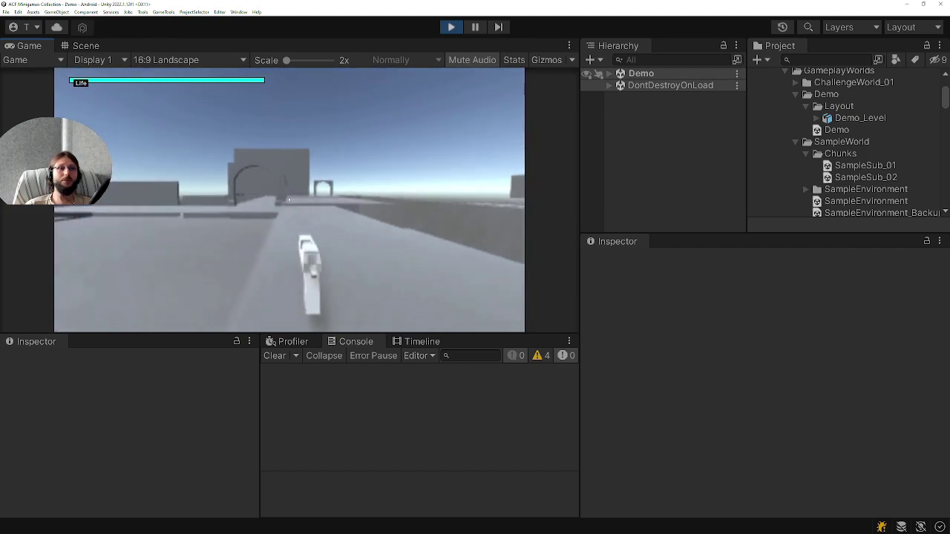
{"action": "key", "text": "w"}
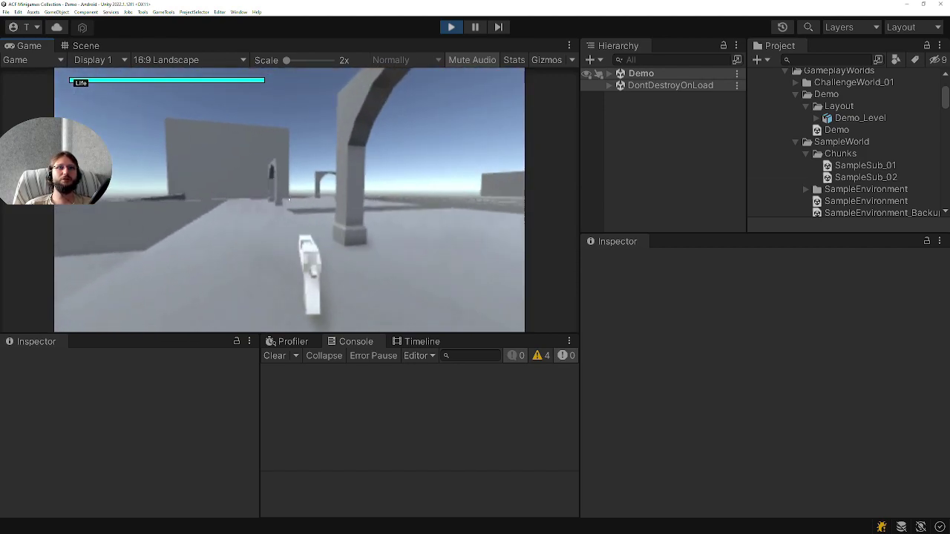
{"action": "key", "text": "w"}
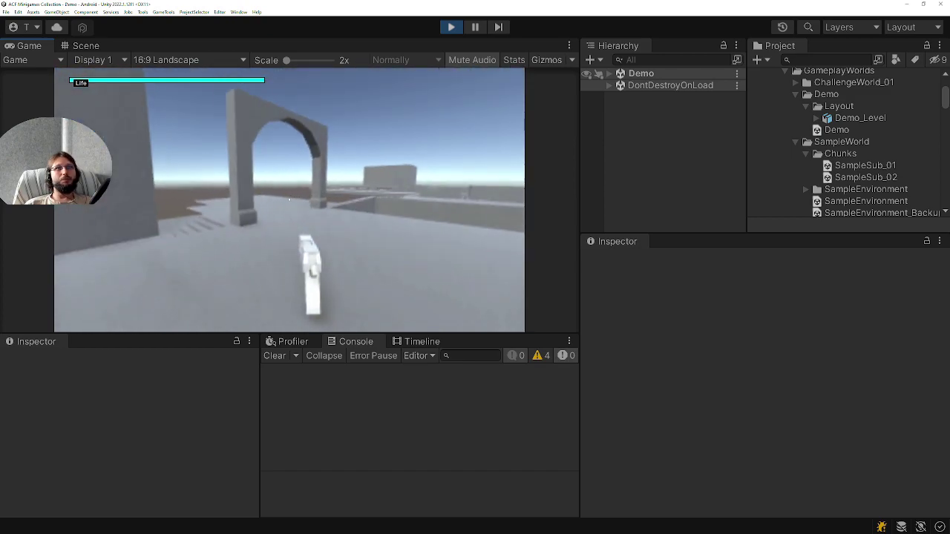
{"action": "key", "text": "w"}
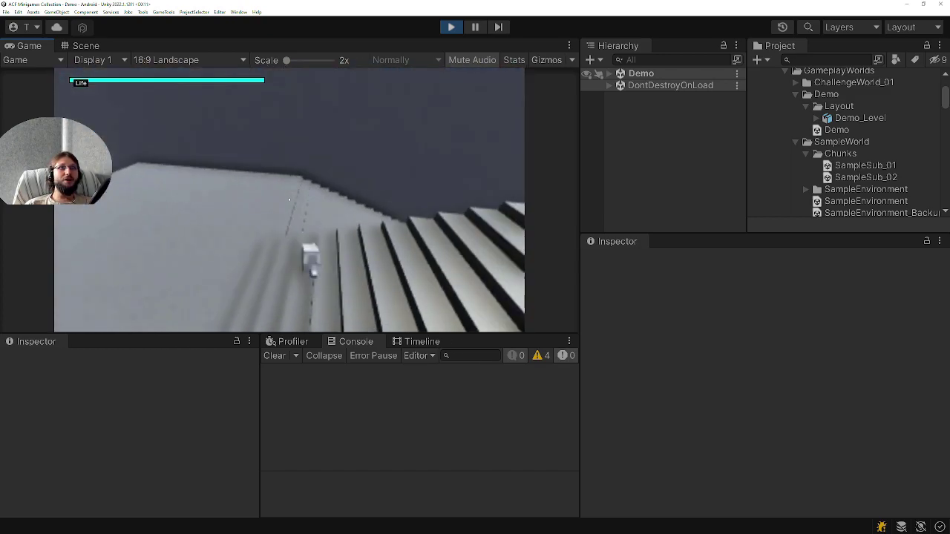
{"action": "key", "text": "w"}
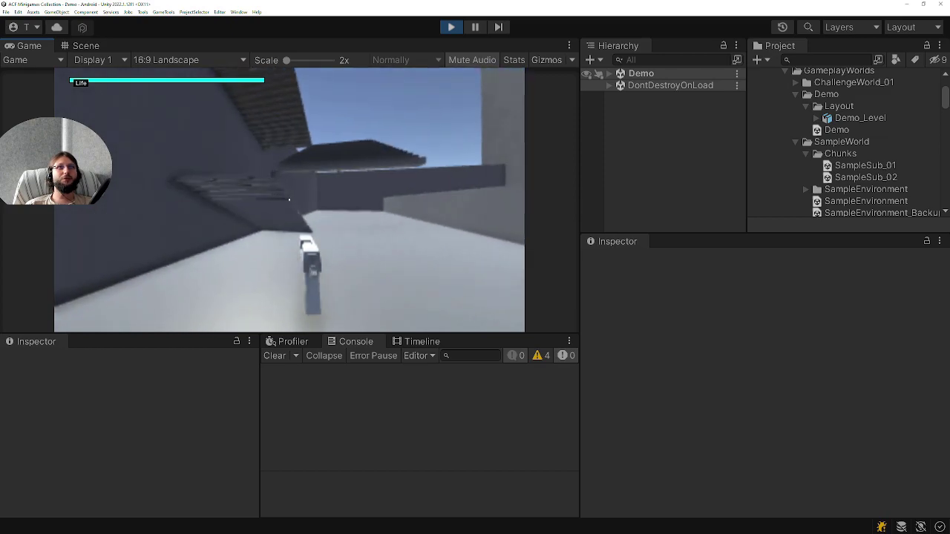
{"action": "key", "text": "w"}
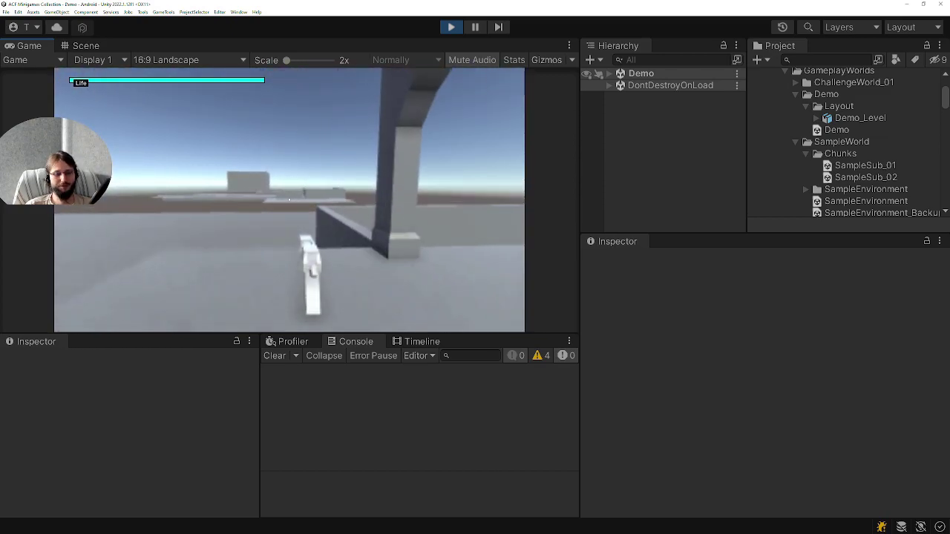
{"action": "key", "text": "ctrl+p"}
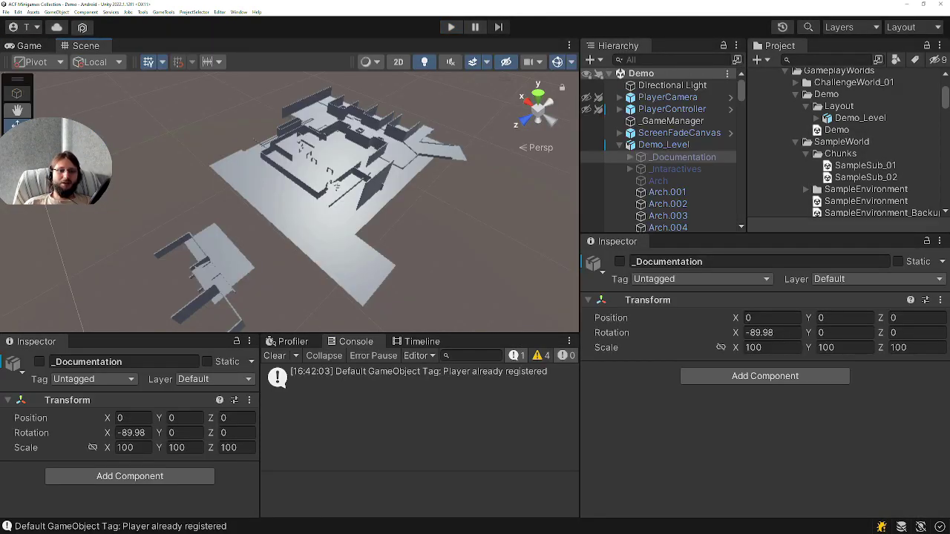